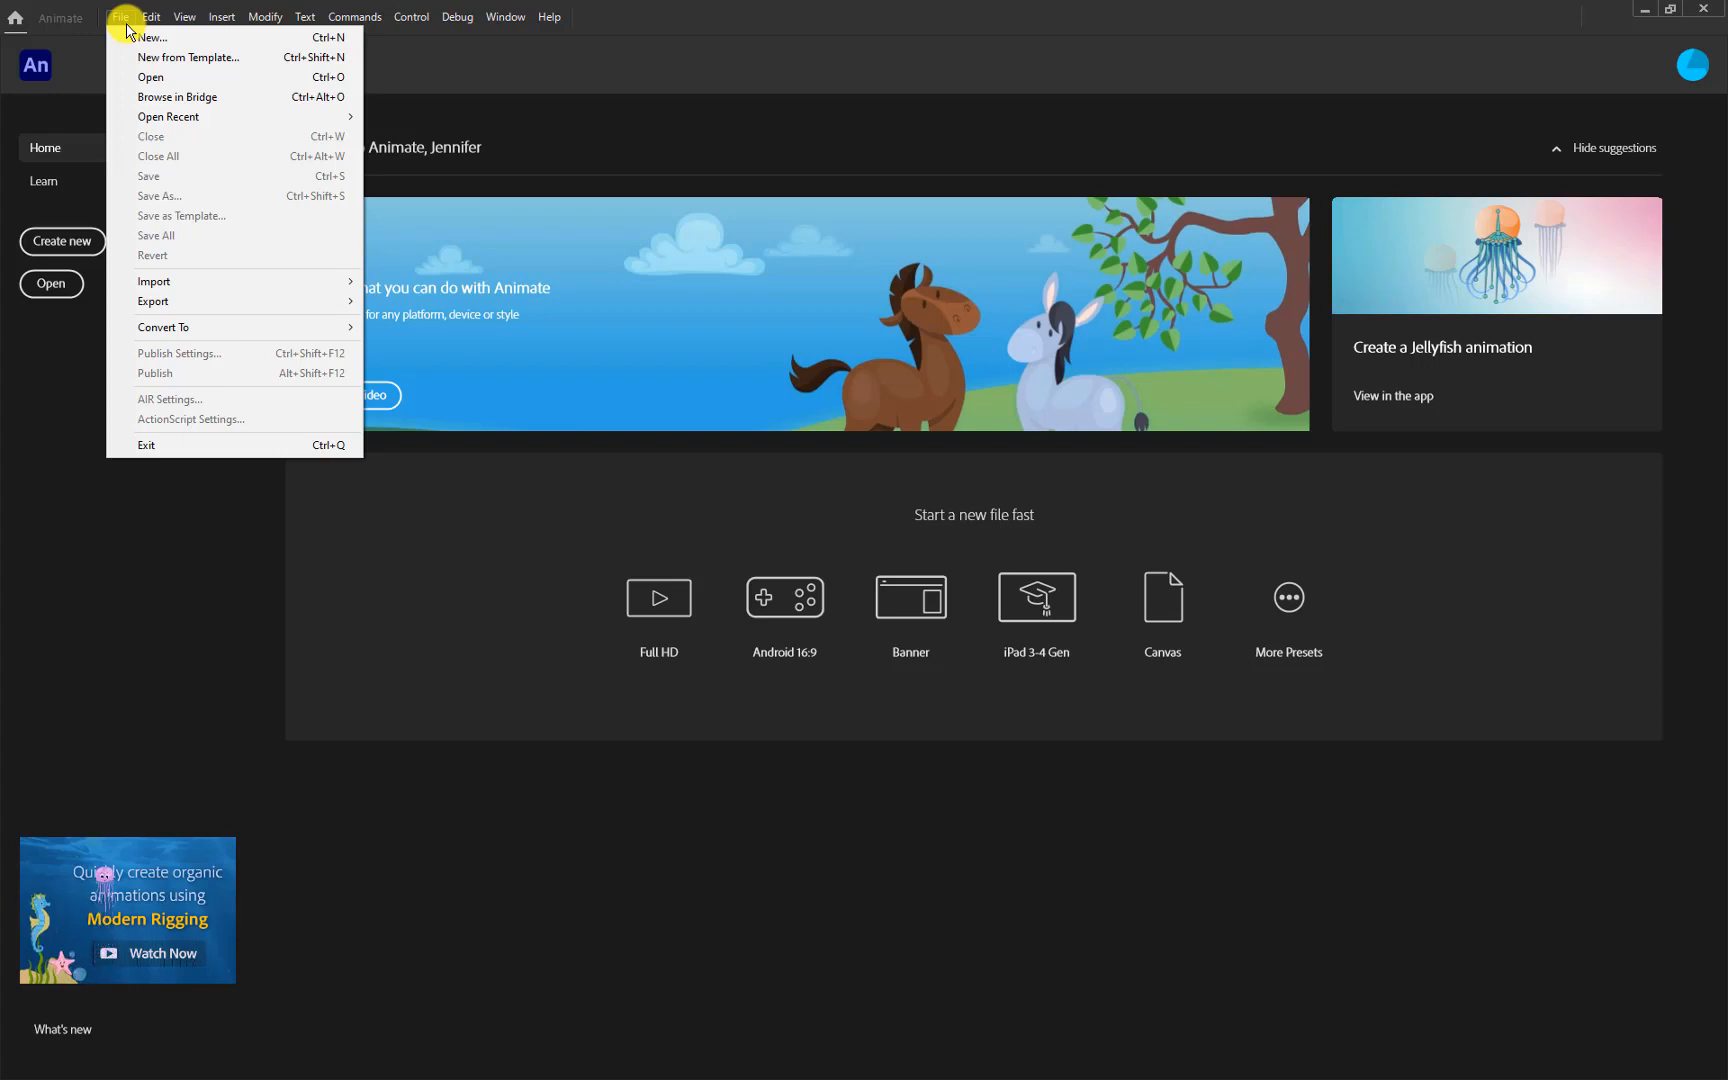
Open the New Document dialog from the File menu
click(143, 40)
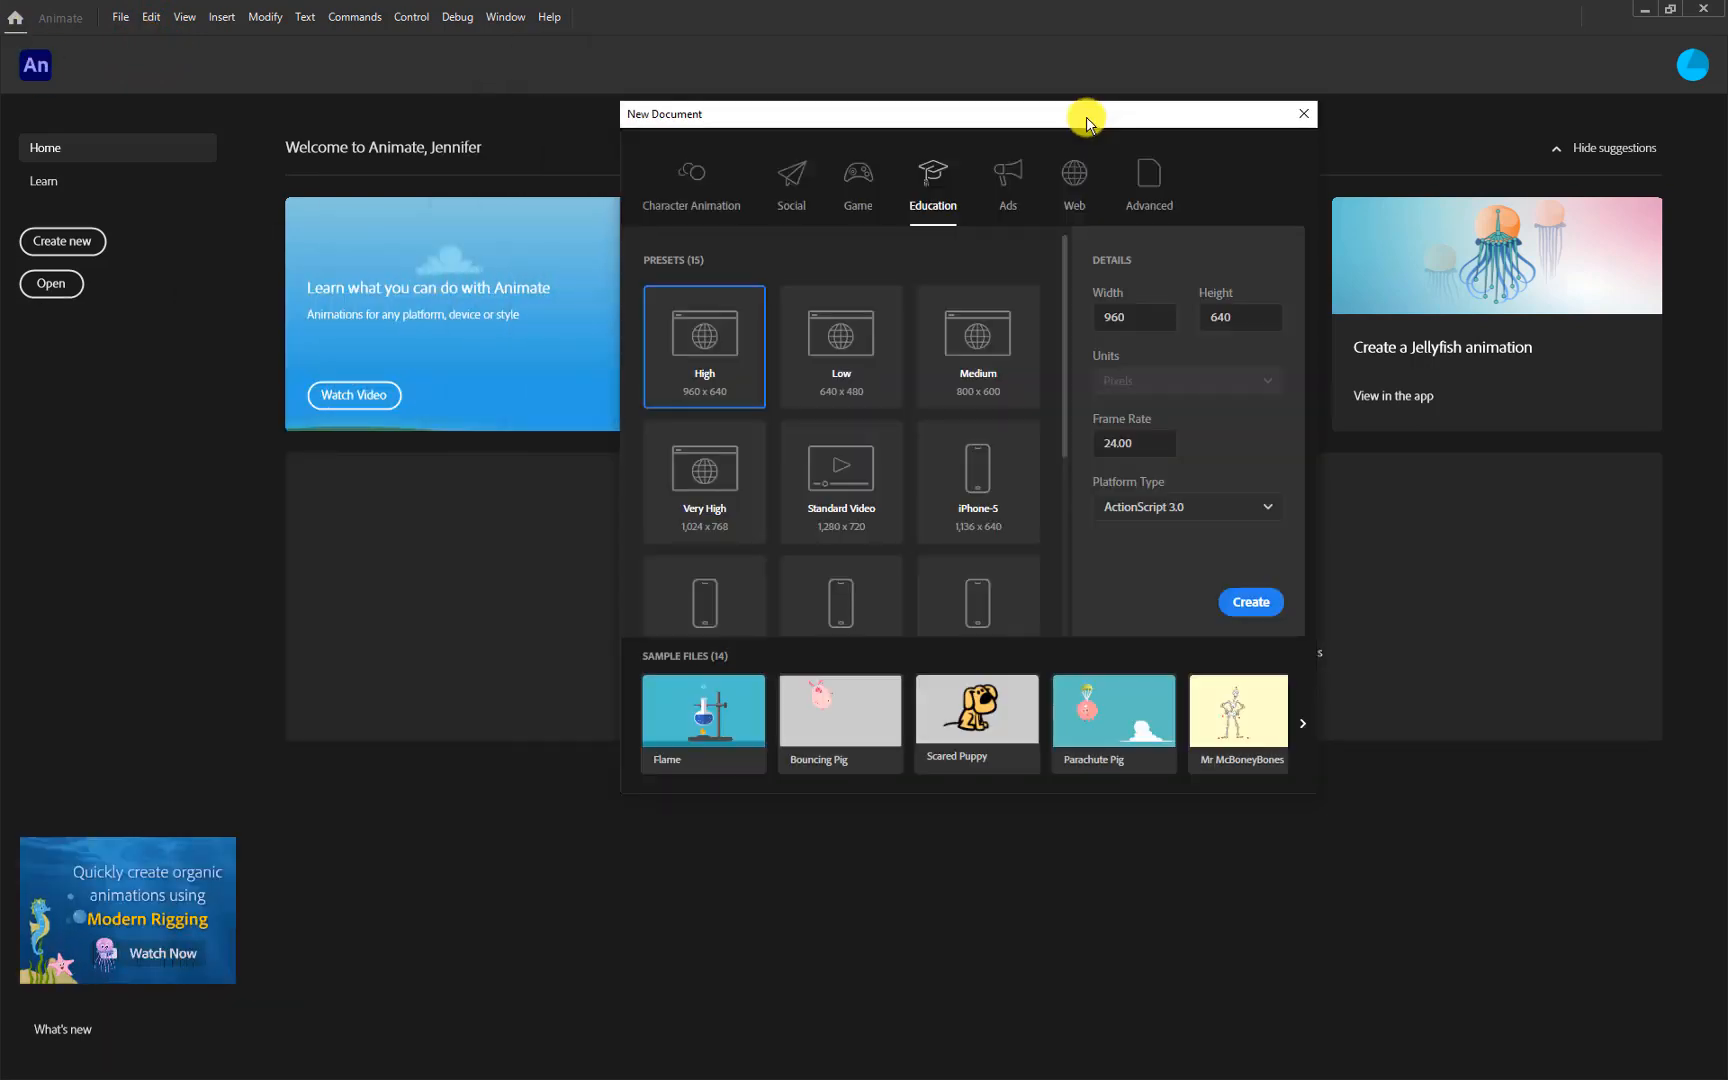
Look through the preset categories, then create an 800 x 600 HTML5 Canvas document from the Web Medium preset
click(685, 195)
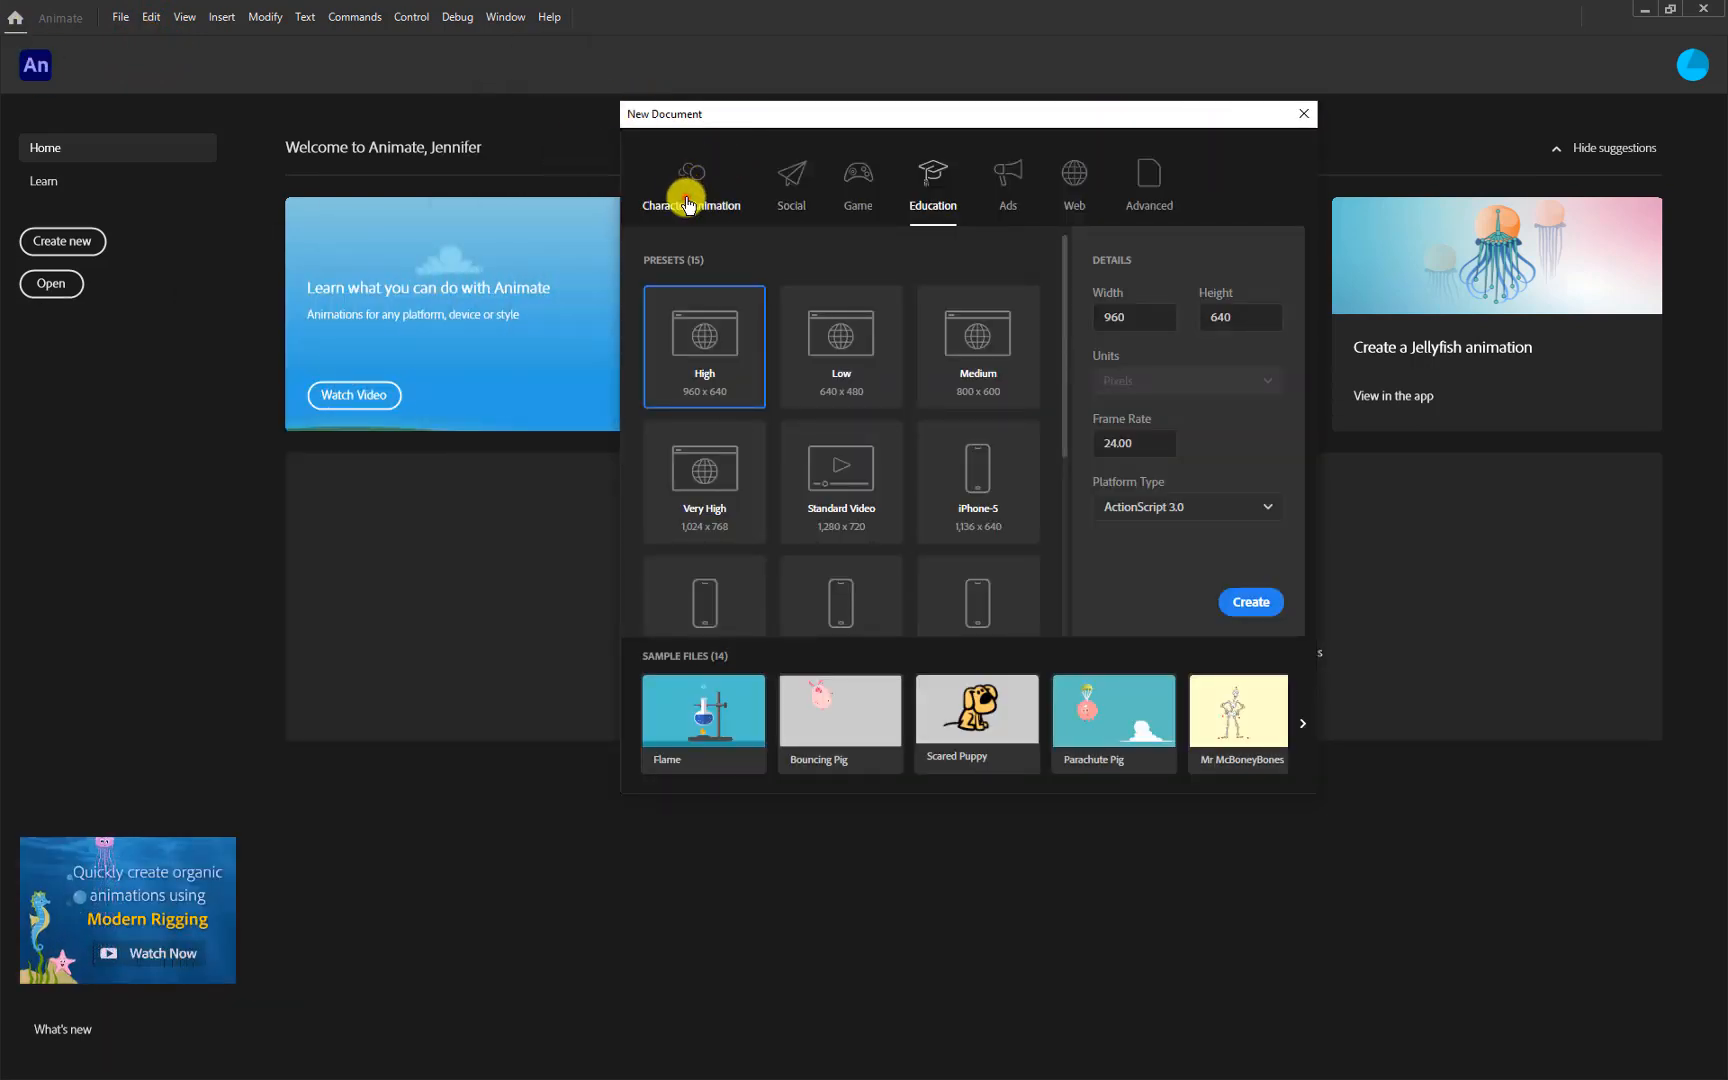
click(795, 185)
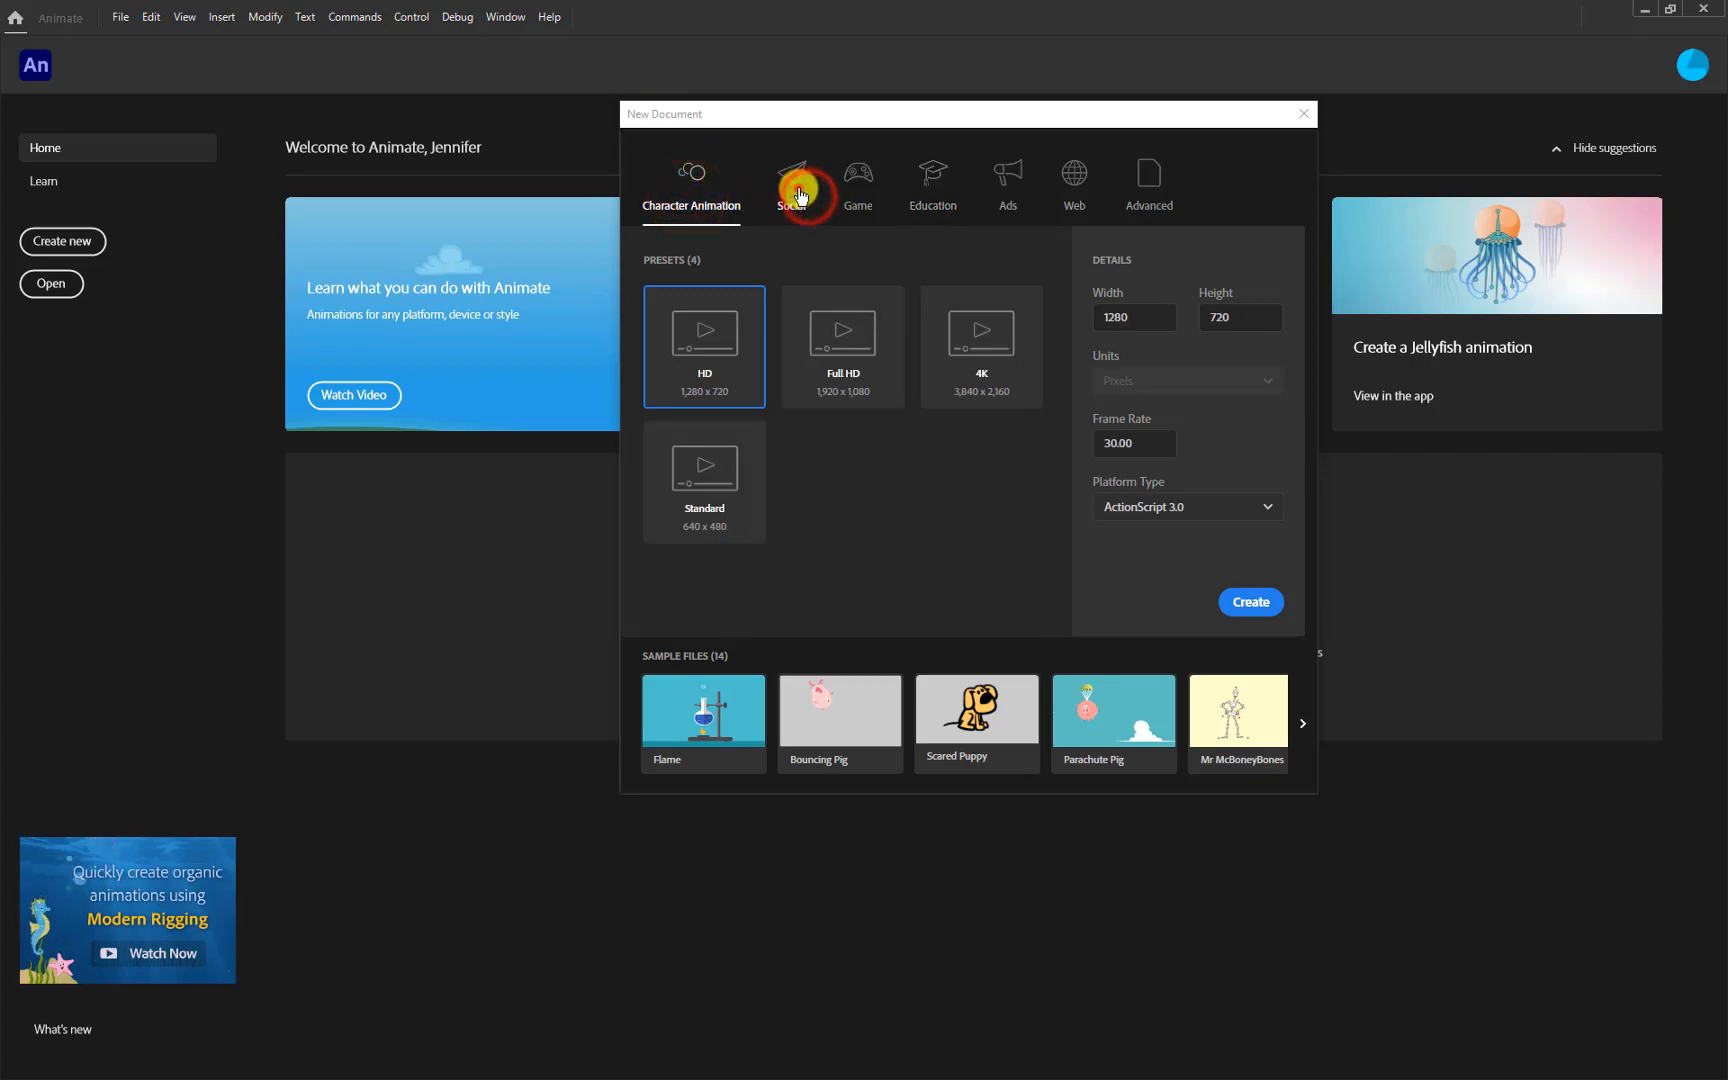
click(857, 183)
click(932, 182)
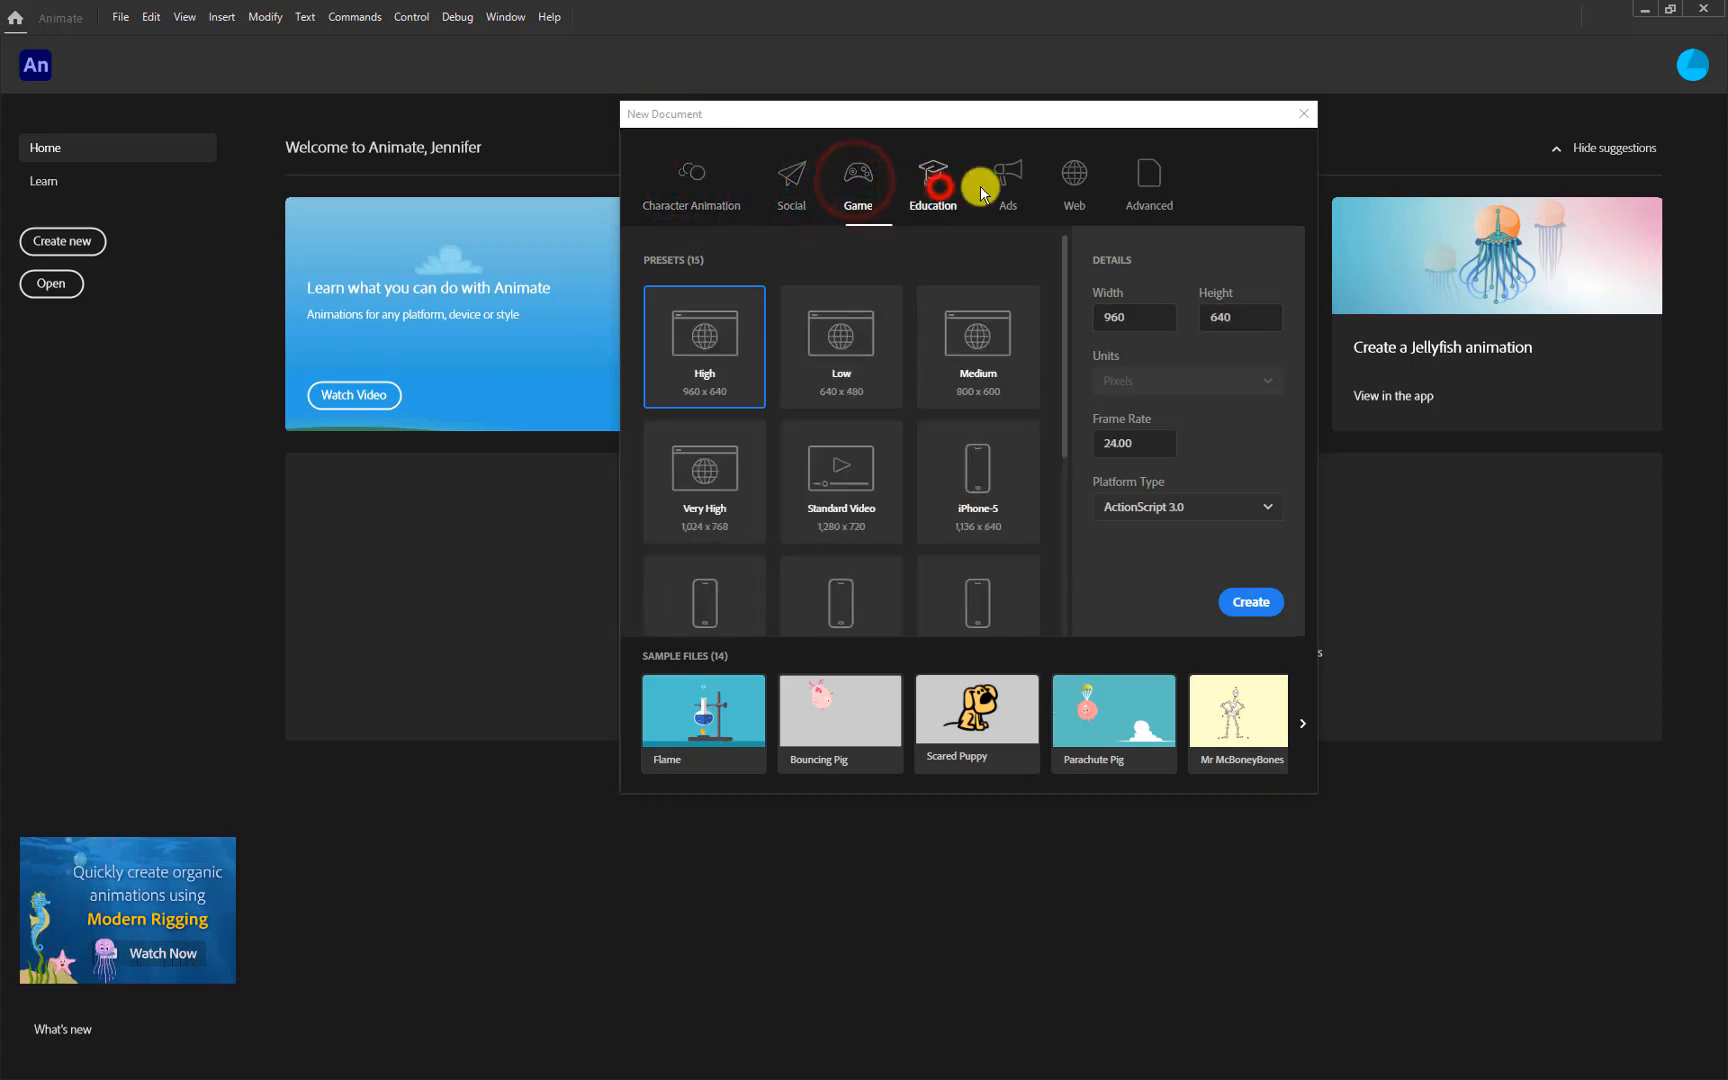
click(1012, 205)
click(1076, 188)
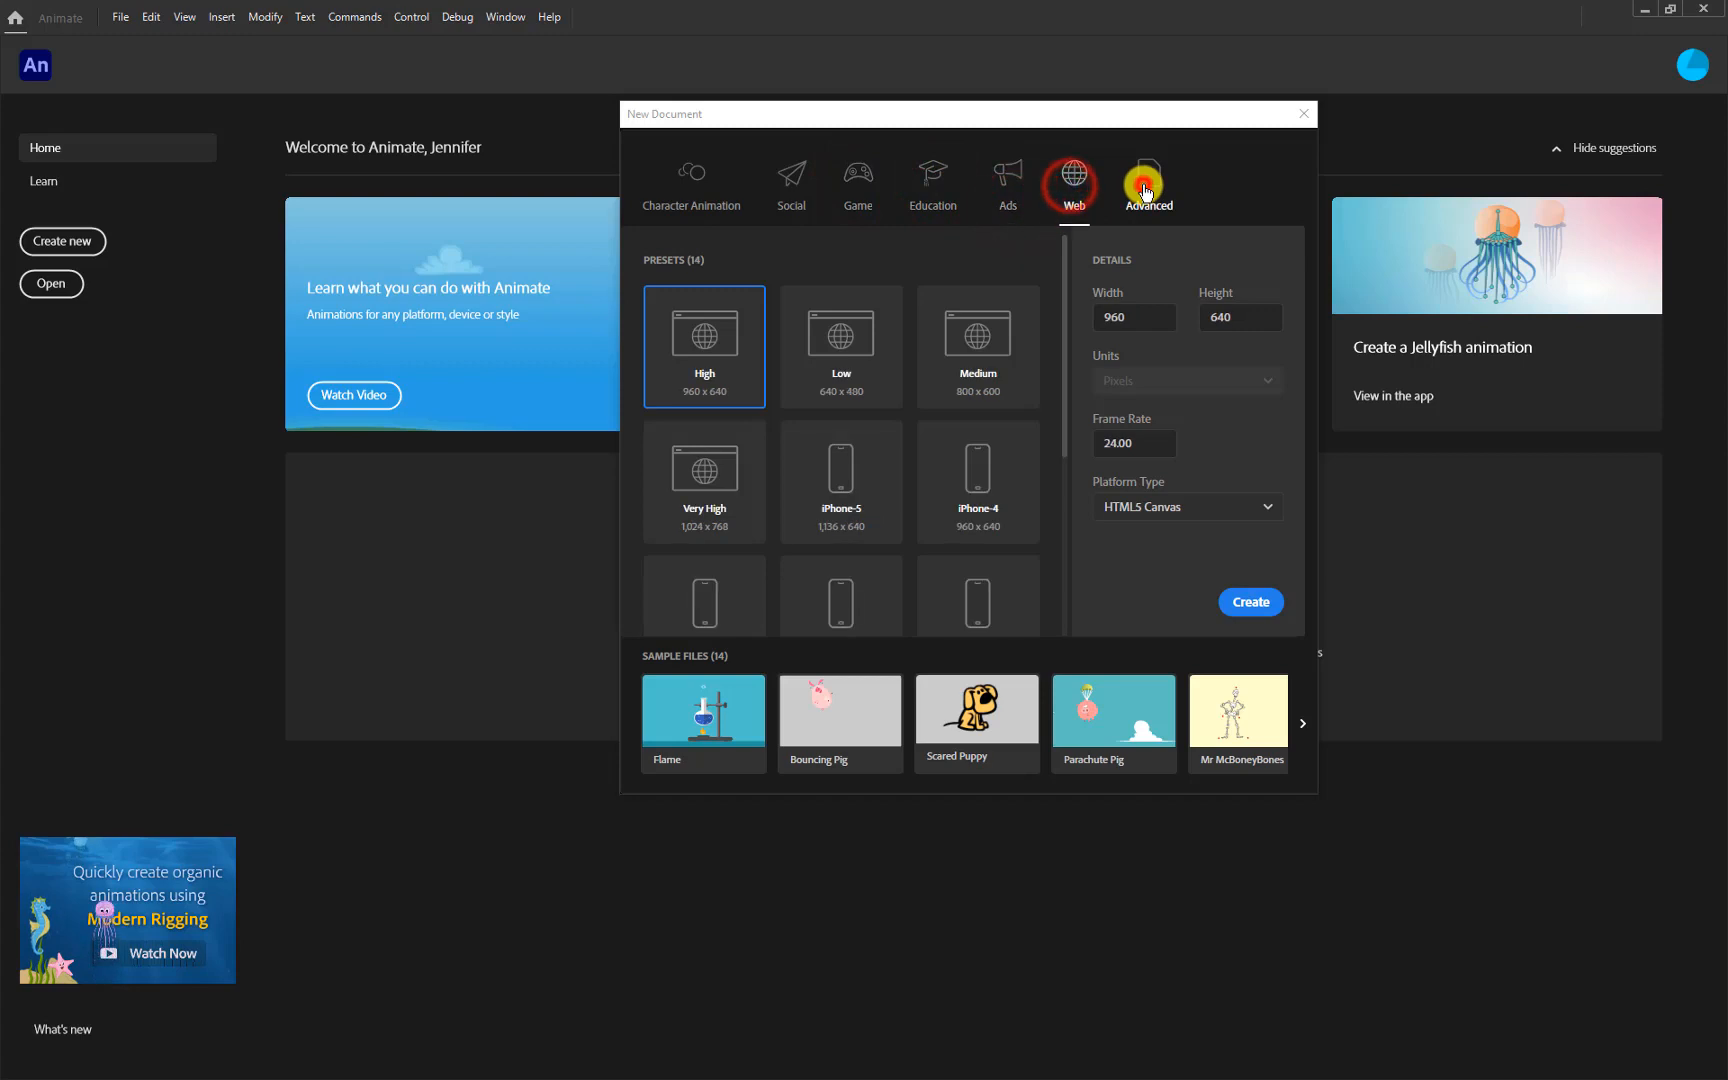
click(1150, 195)
click(1068, 182)
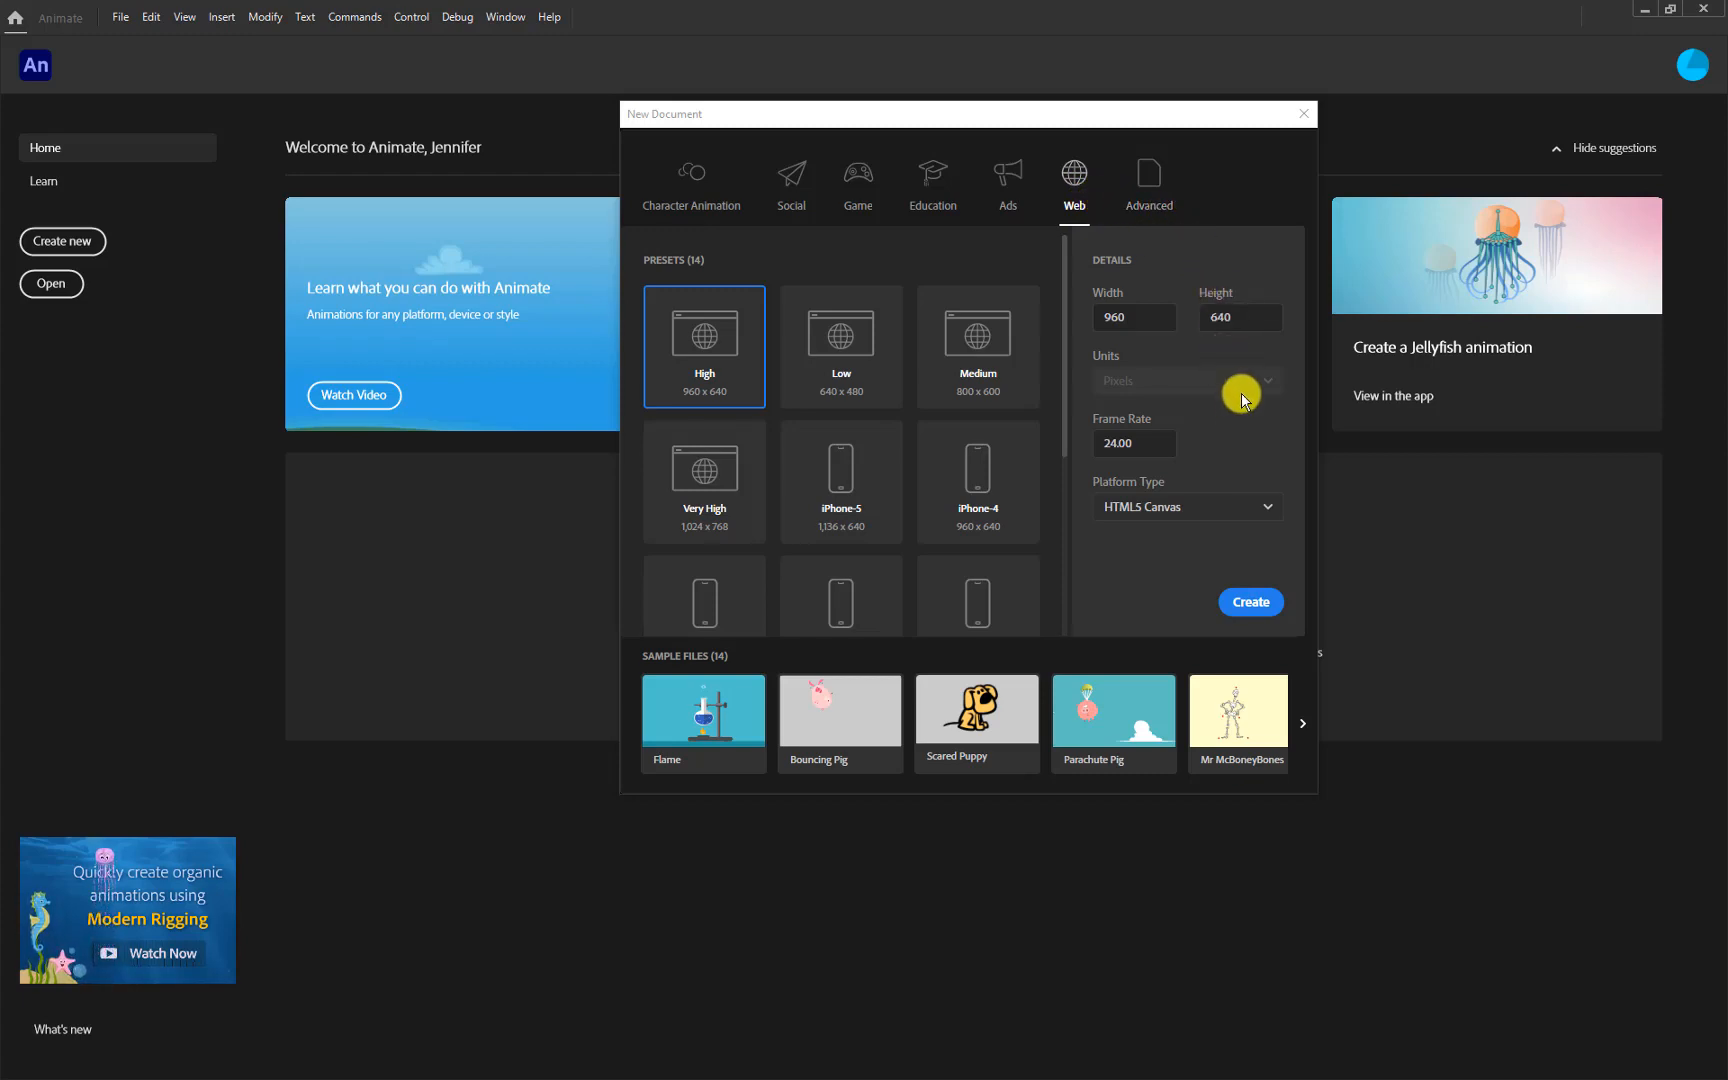
click(979, 354)
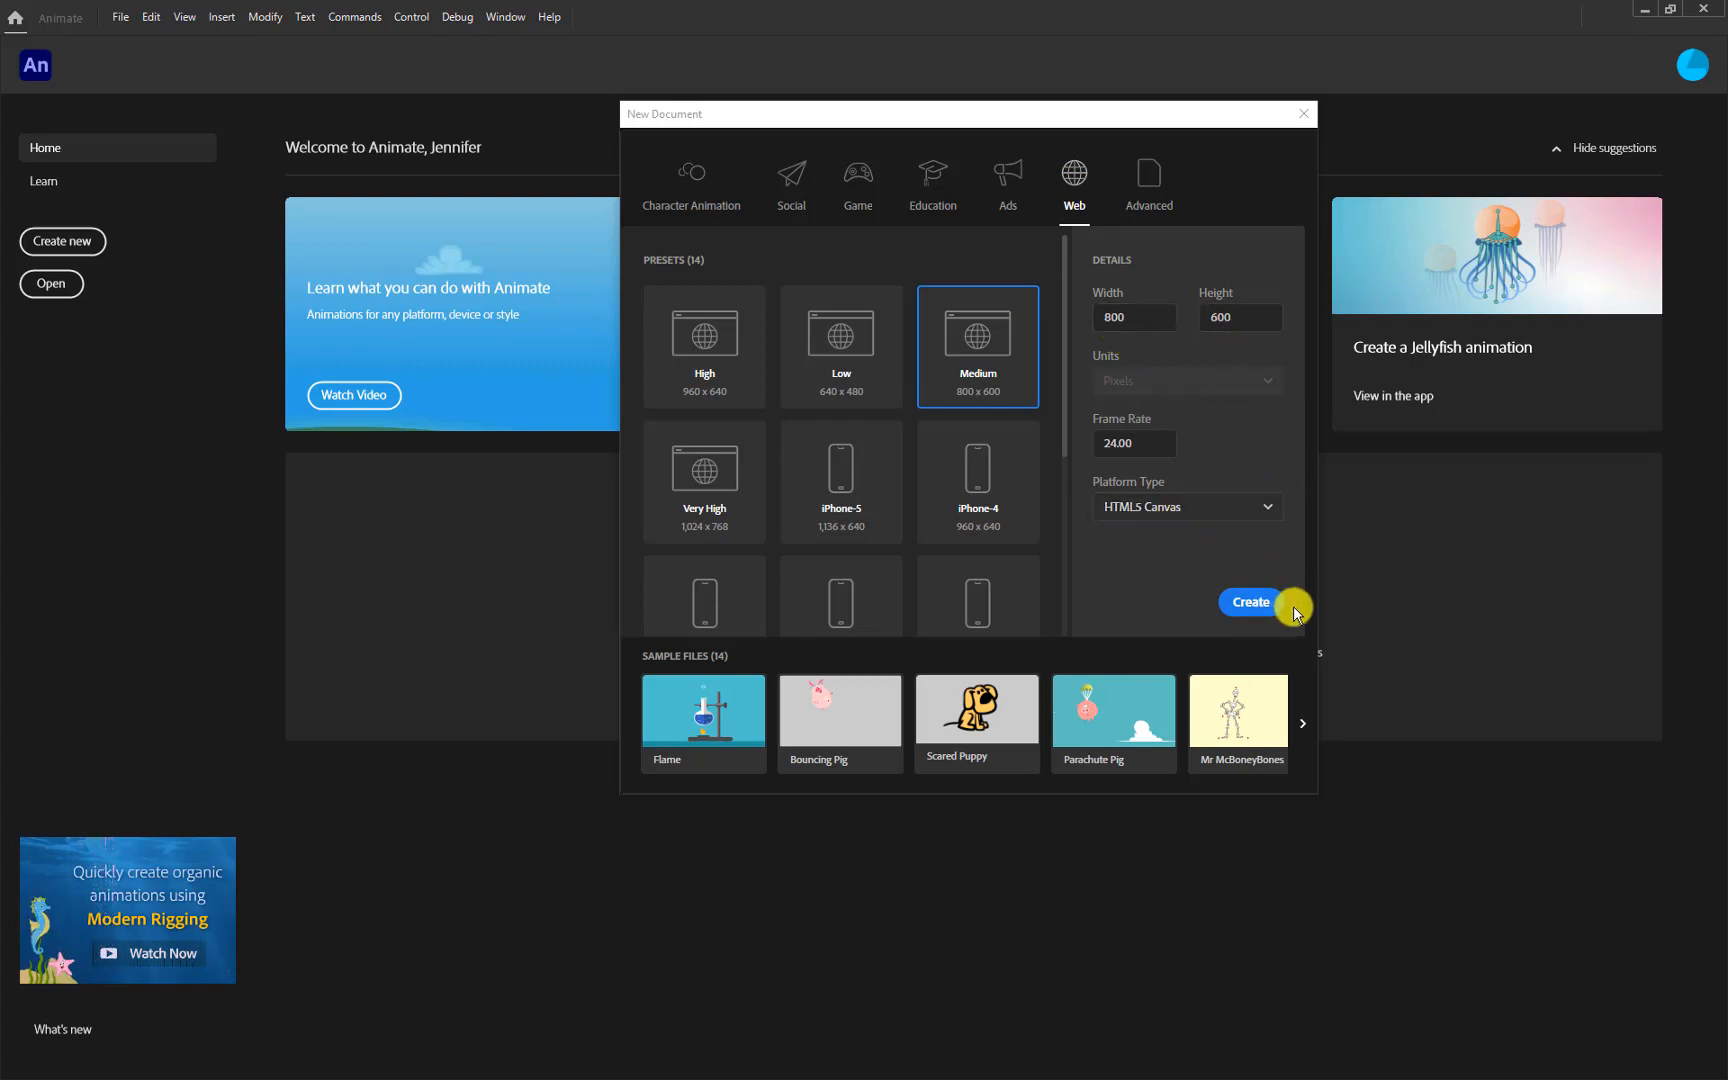
click(1252, 604)
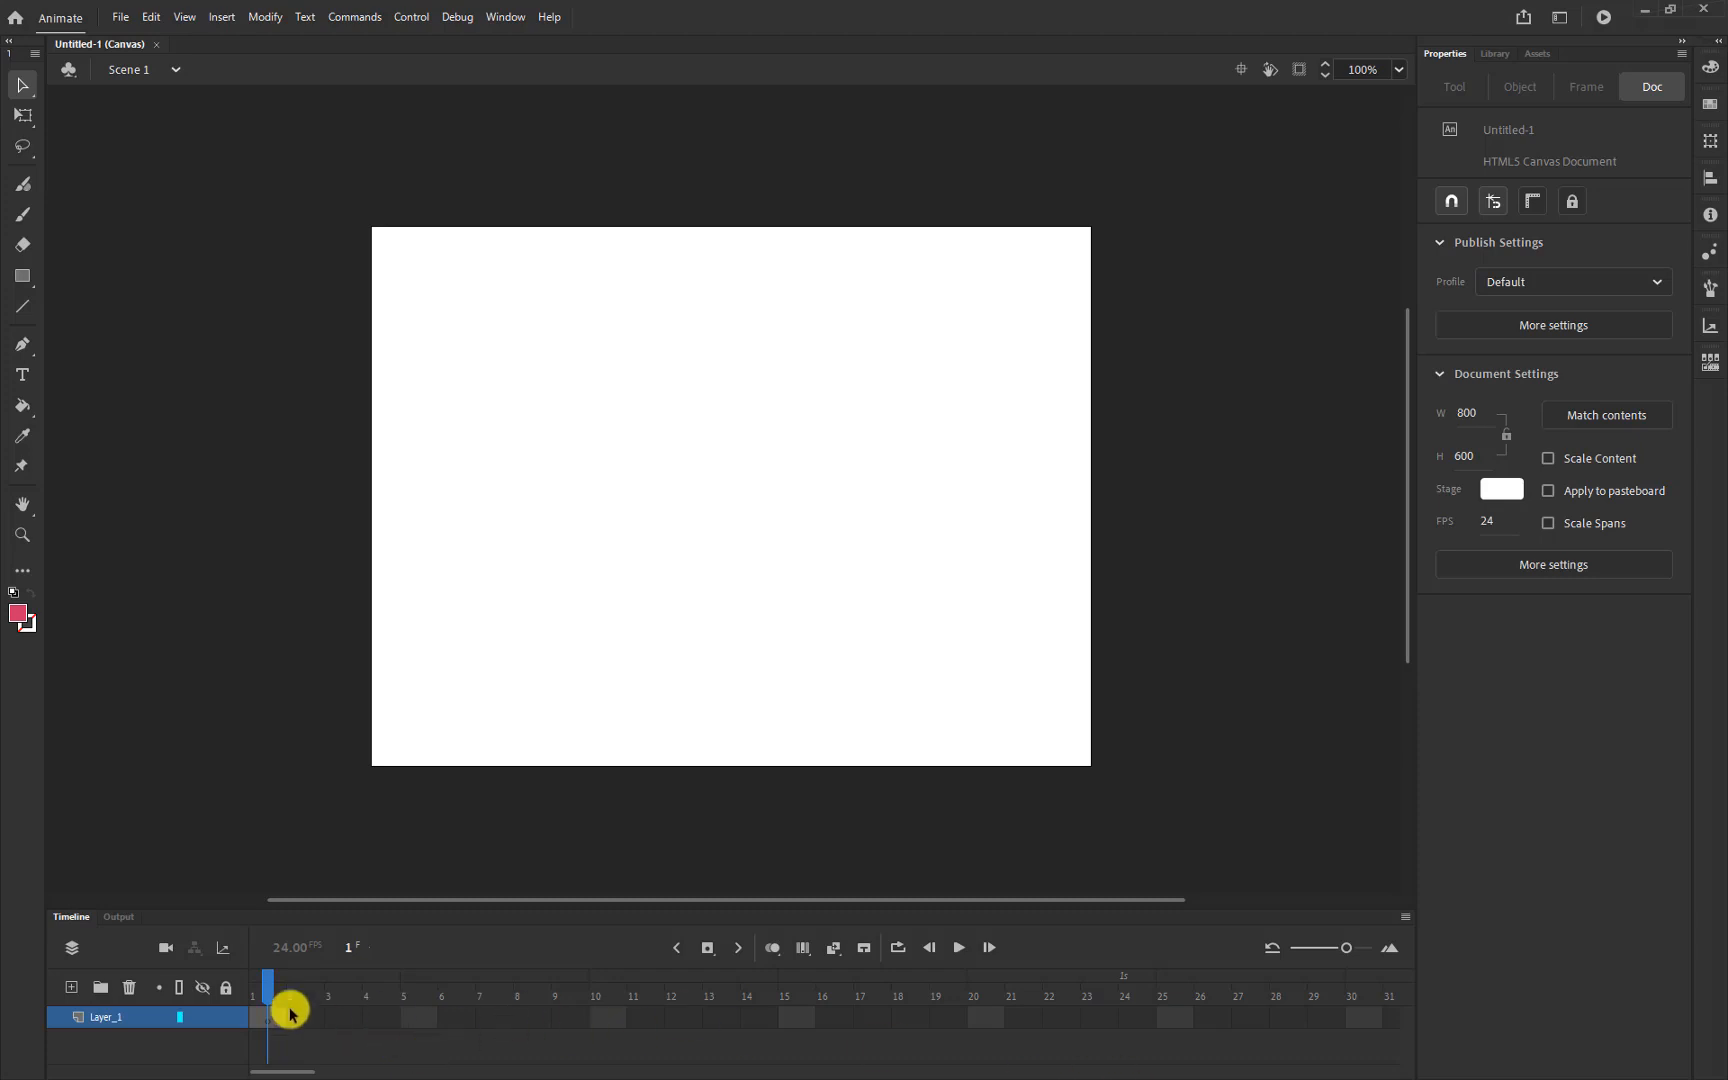
Rename Layer_1 to 'ground' and make the Timeline panel taller
double_click(107, 1020)
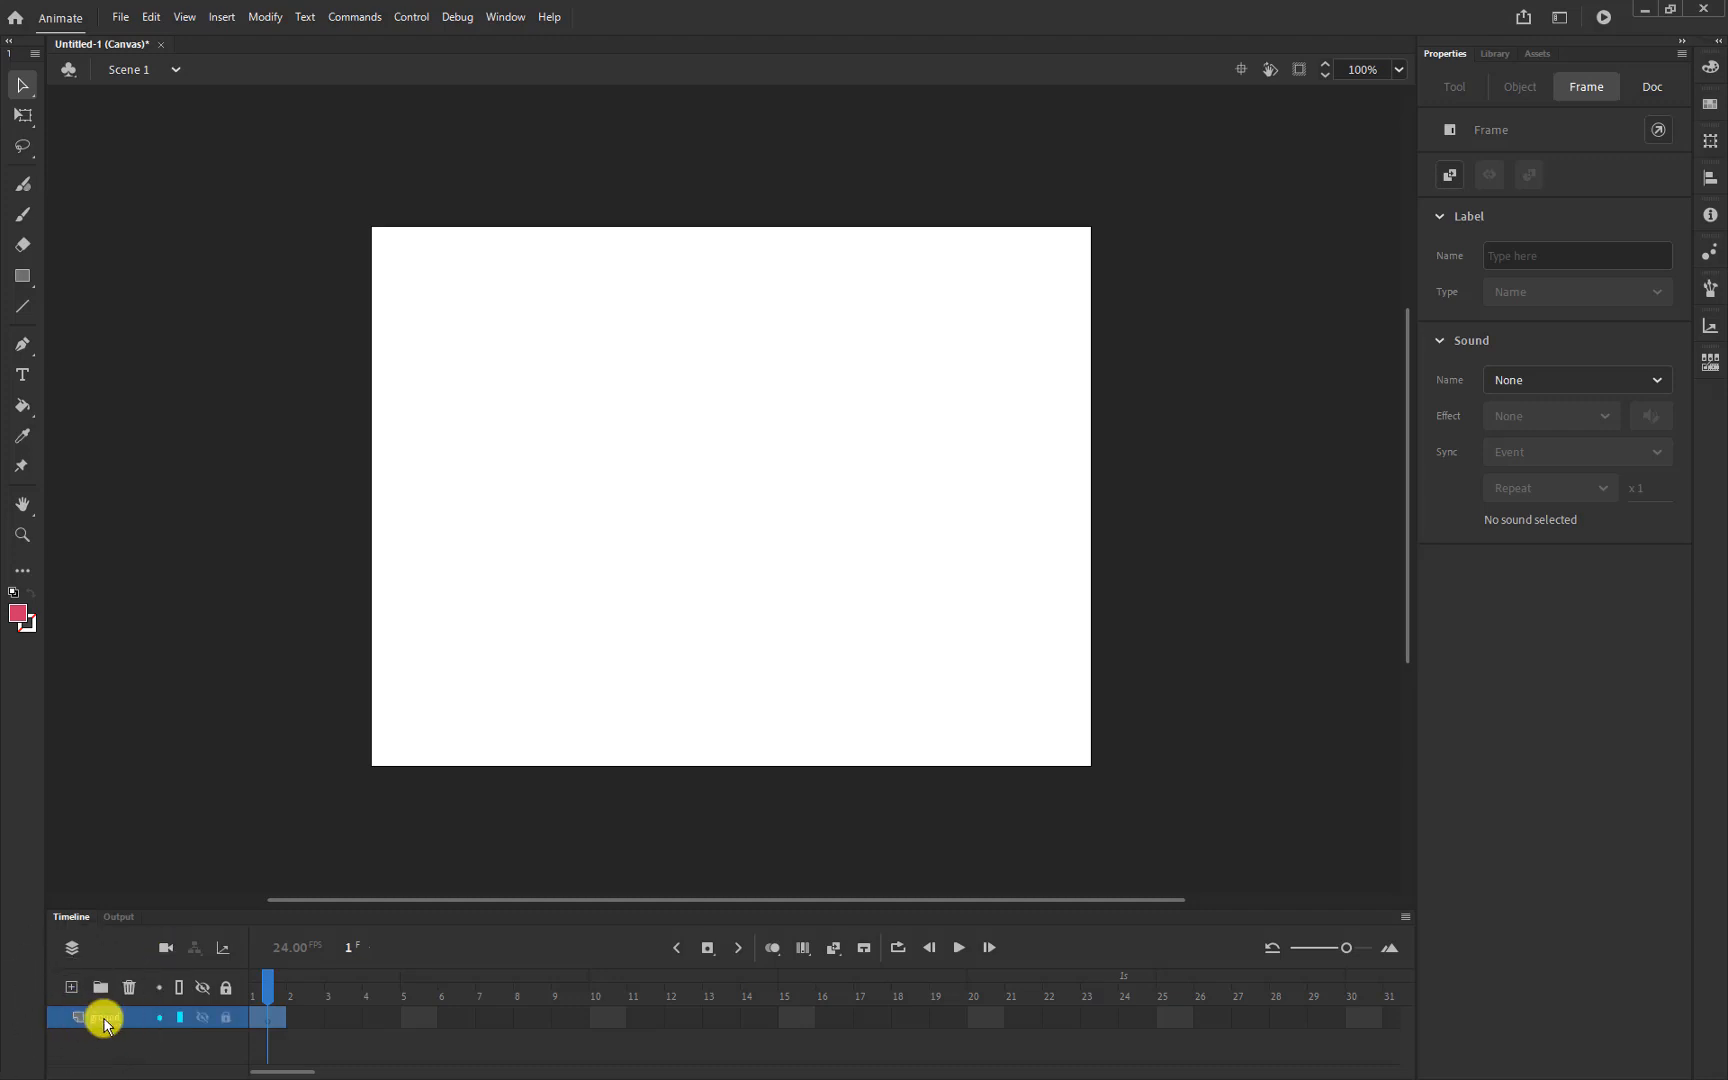
double_click(105, 1018)
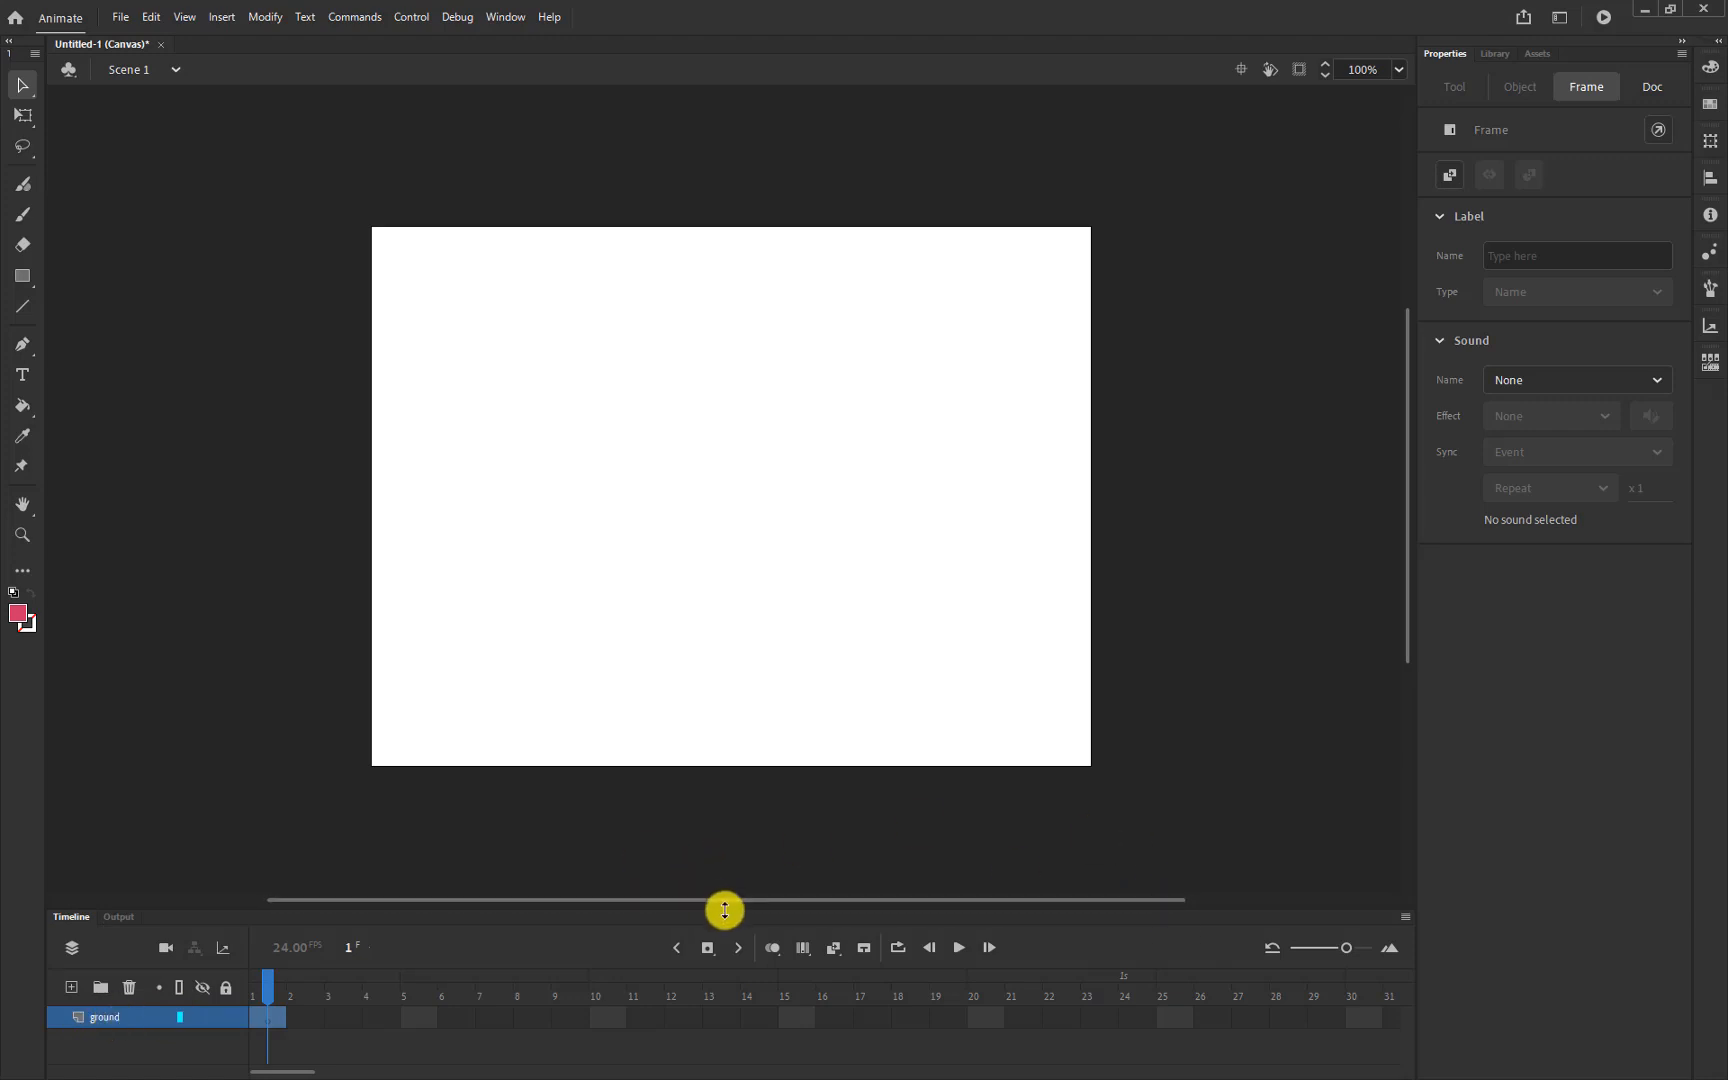
drag(721, 906, 739, 657)
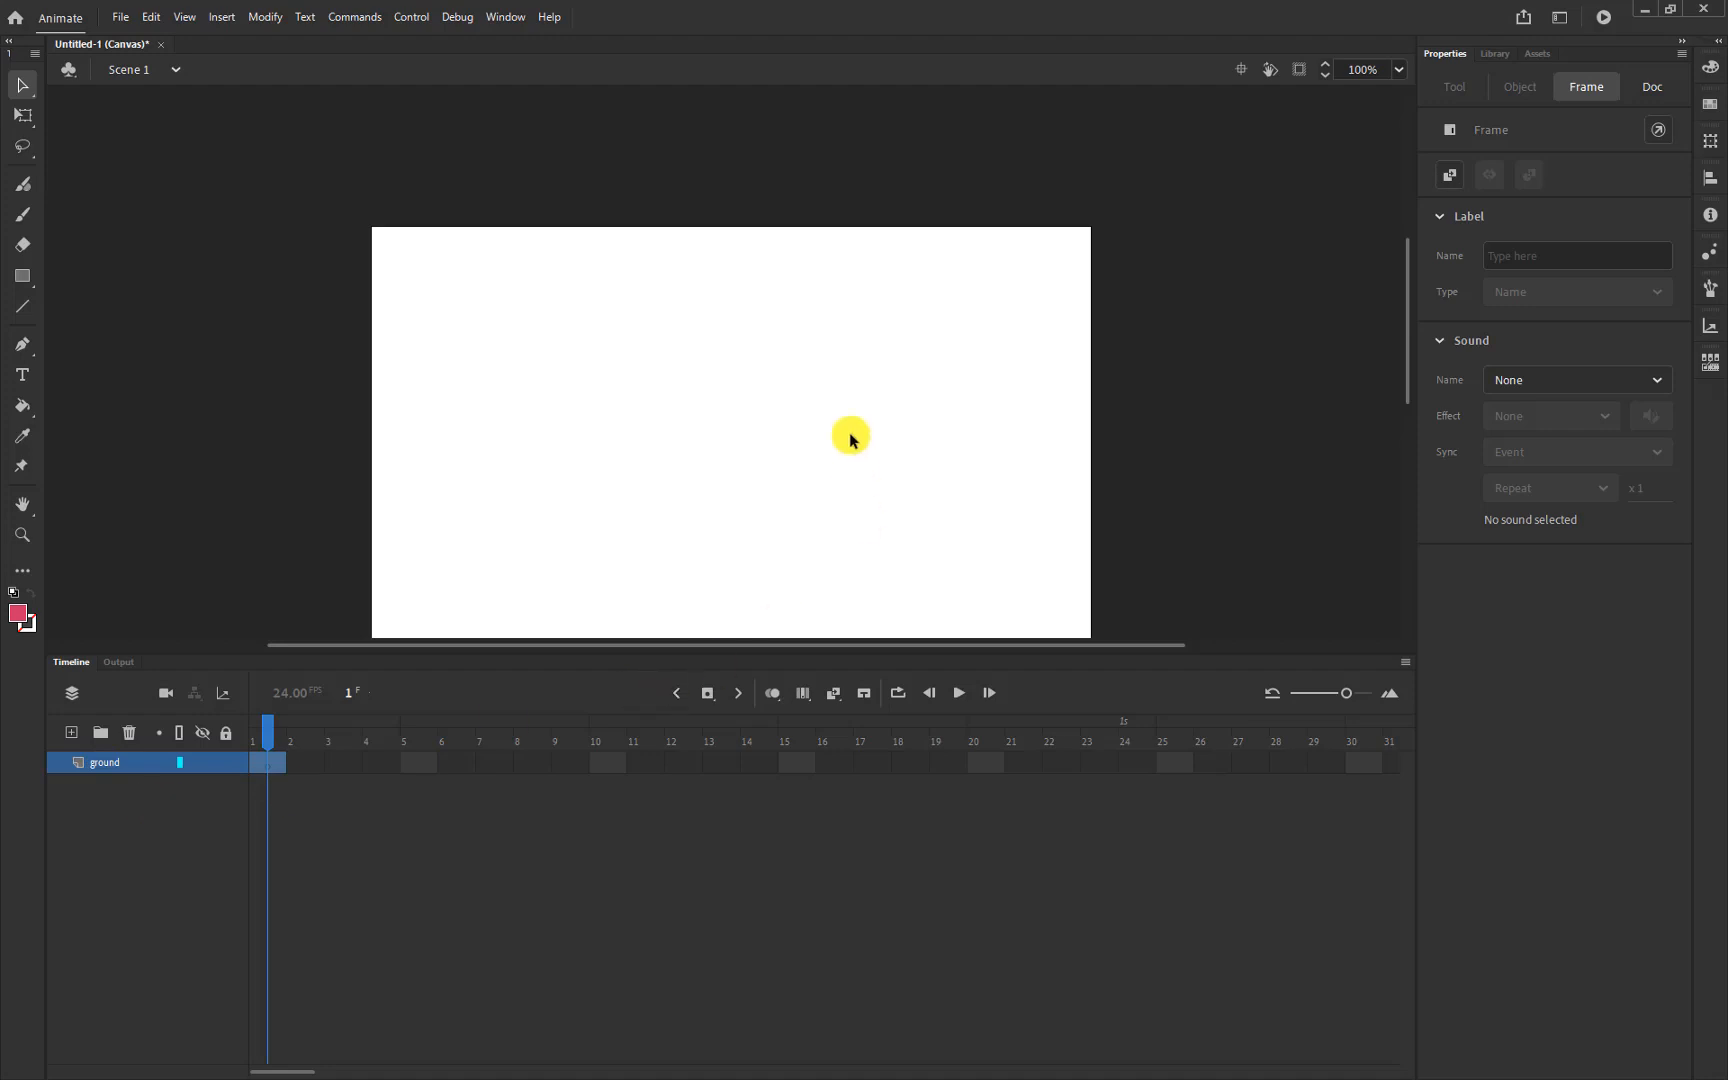
Add a new layer above ground and name it 'ball'
scroll(860, 430, down, 3)
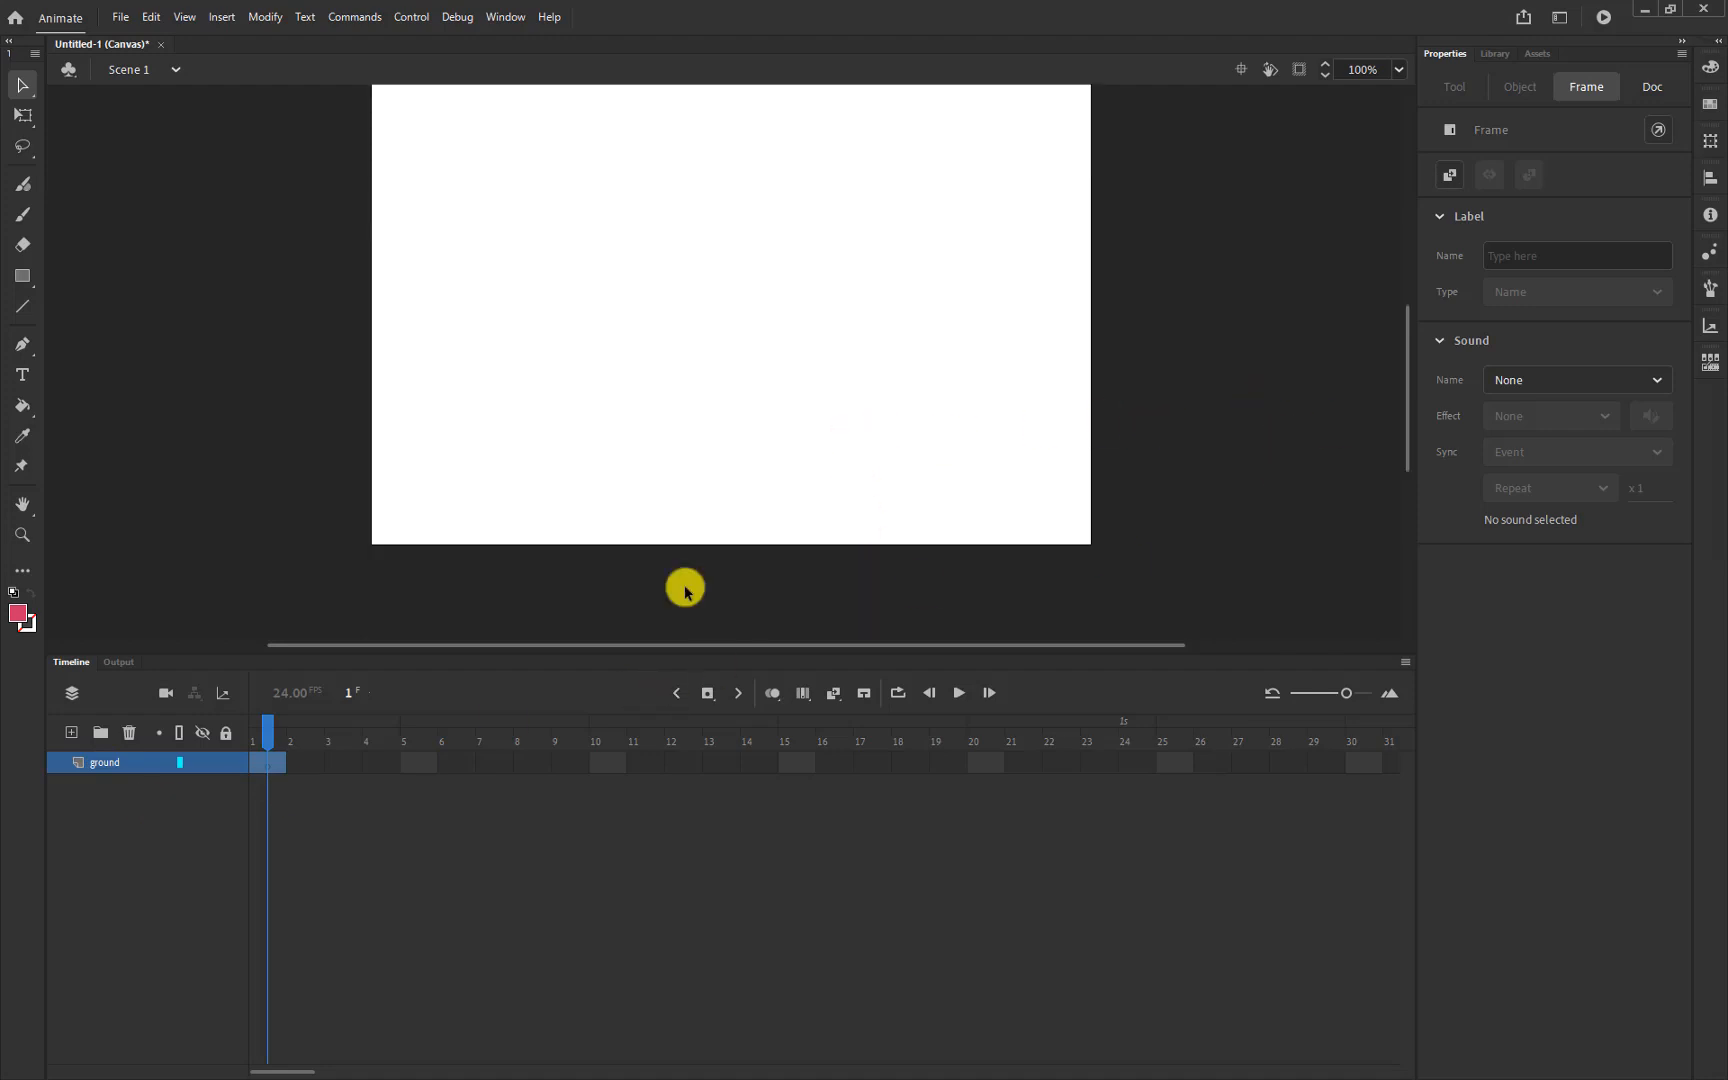
double_click(108, 763)
click(93, 768)
click(93, 768)
click(76, 741)
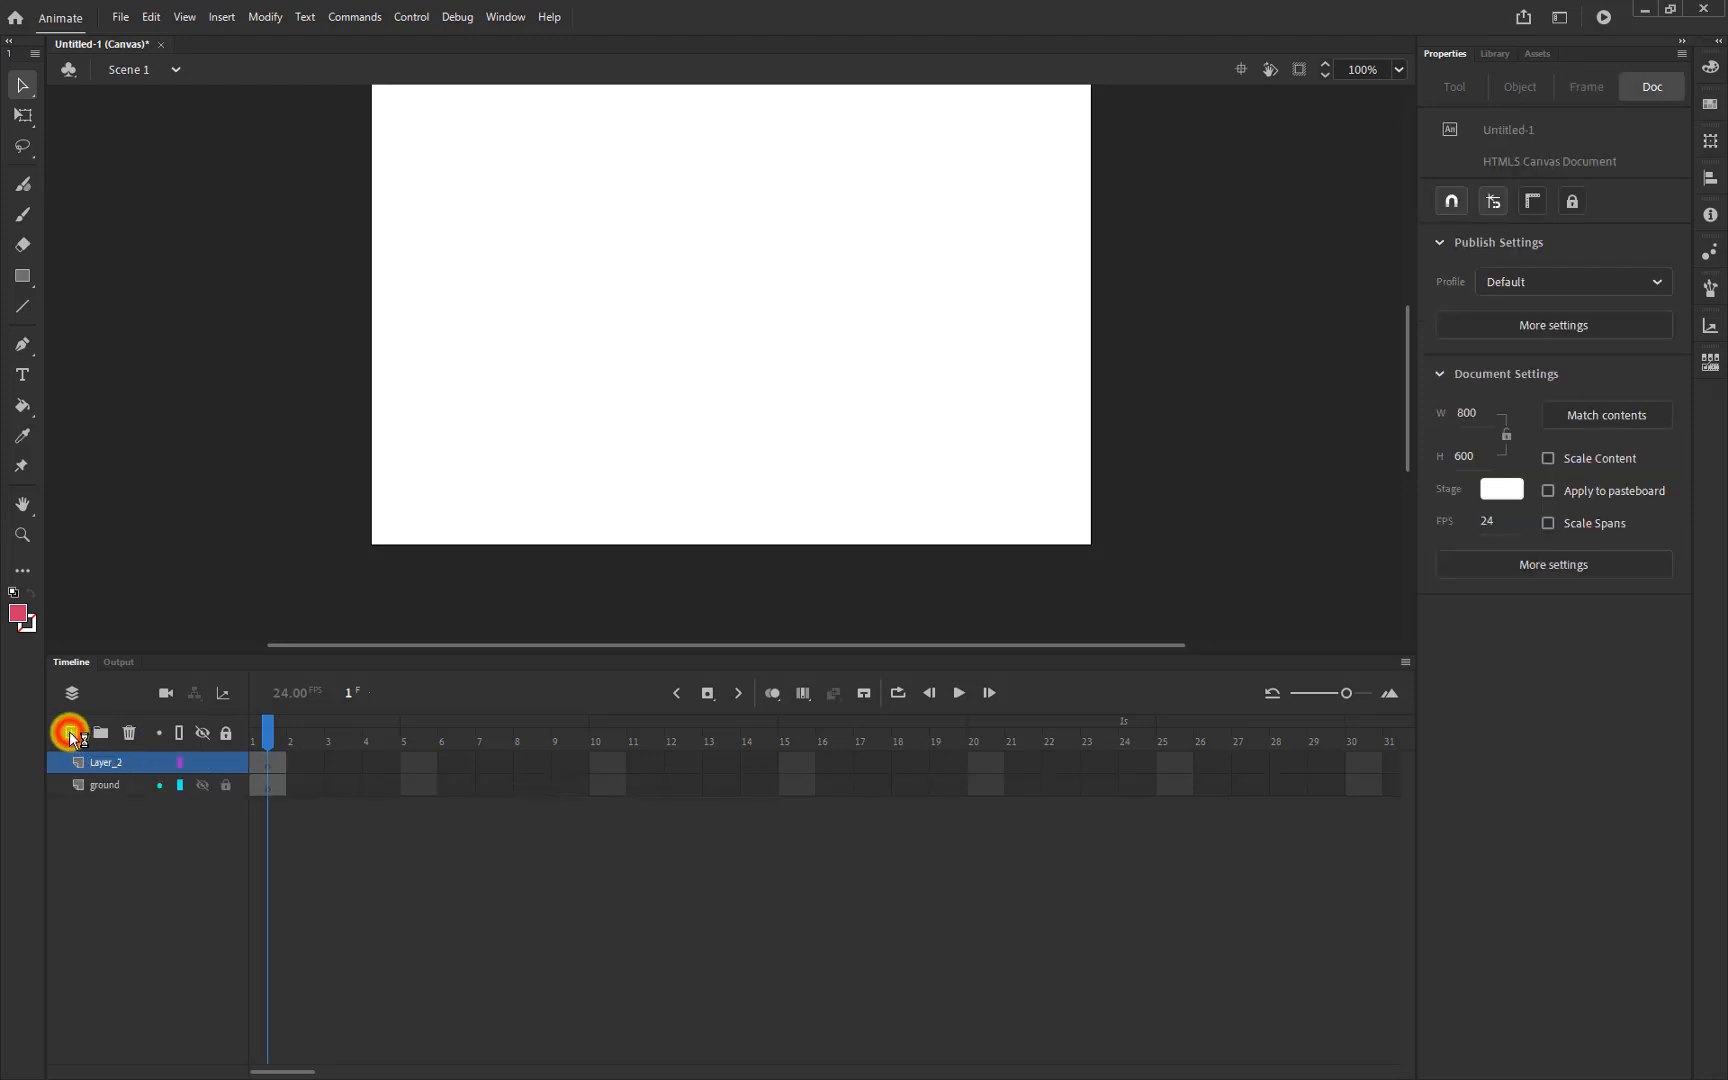
click(106, 772)
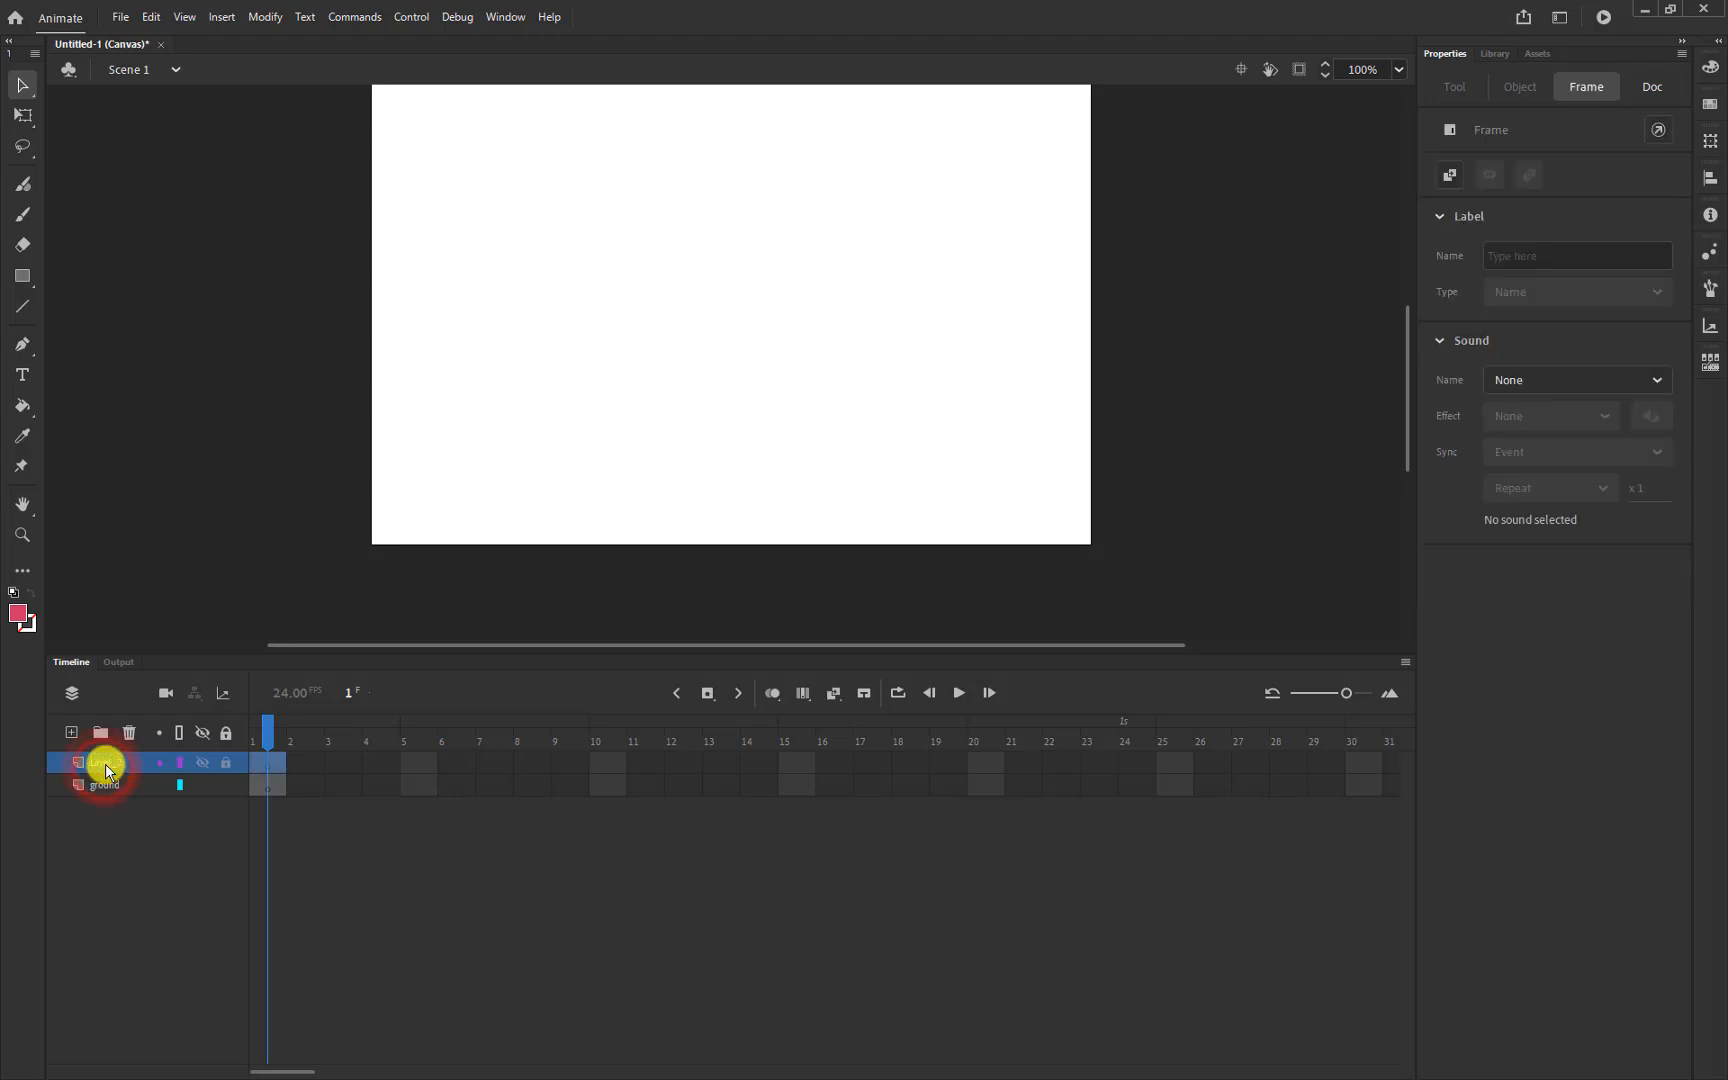
double_click(107, 765)
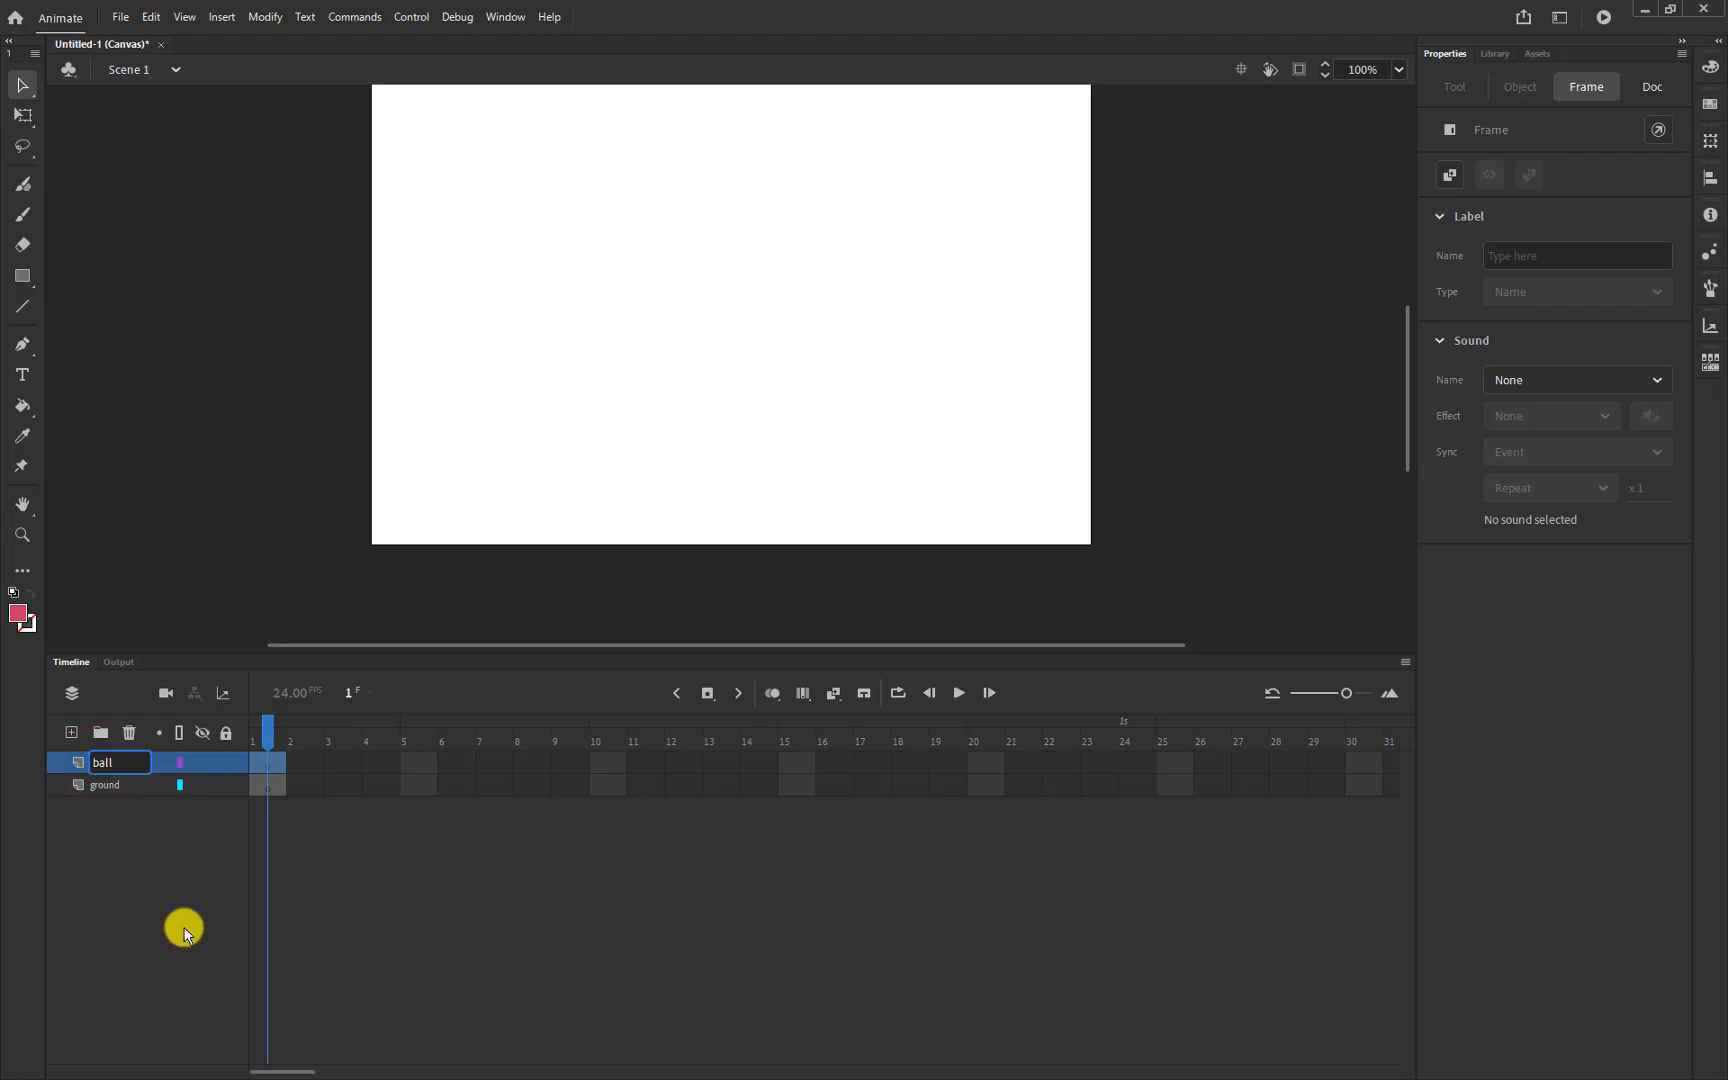
click(115, 823)
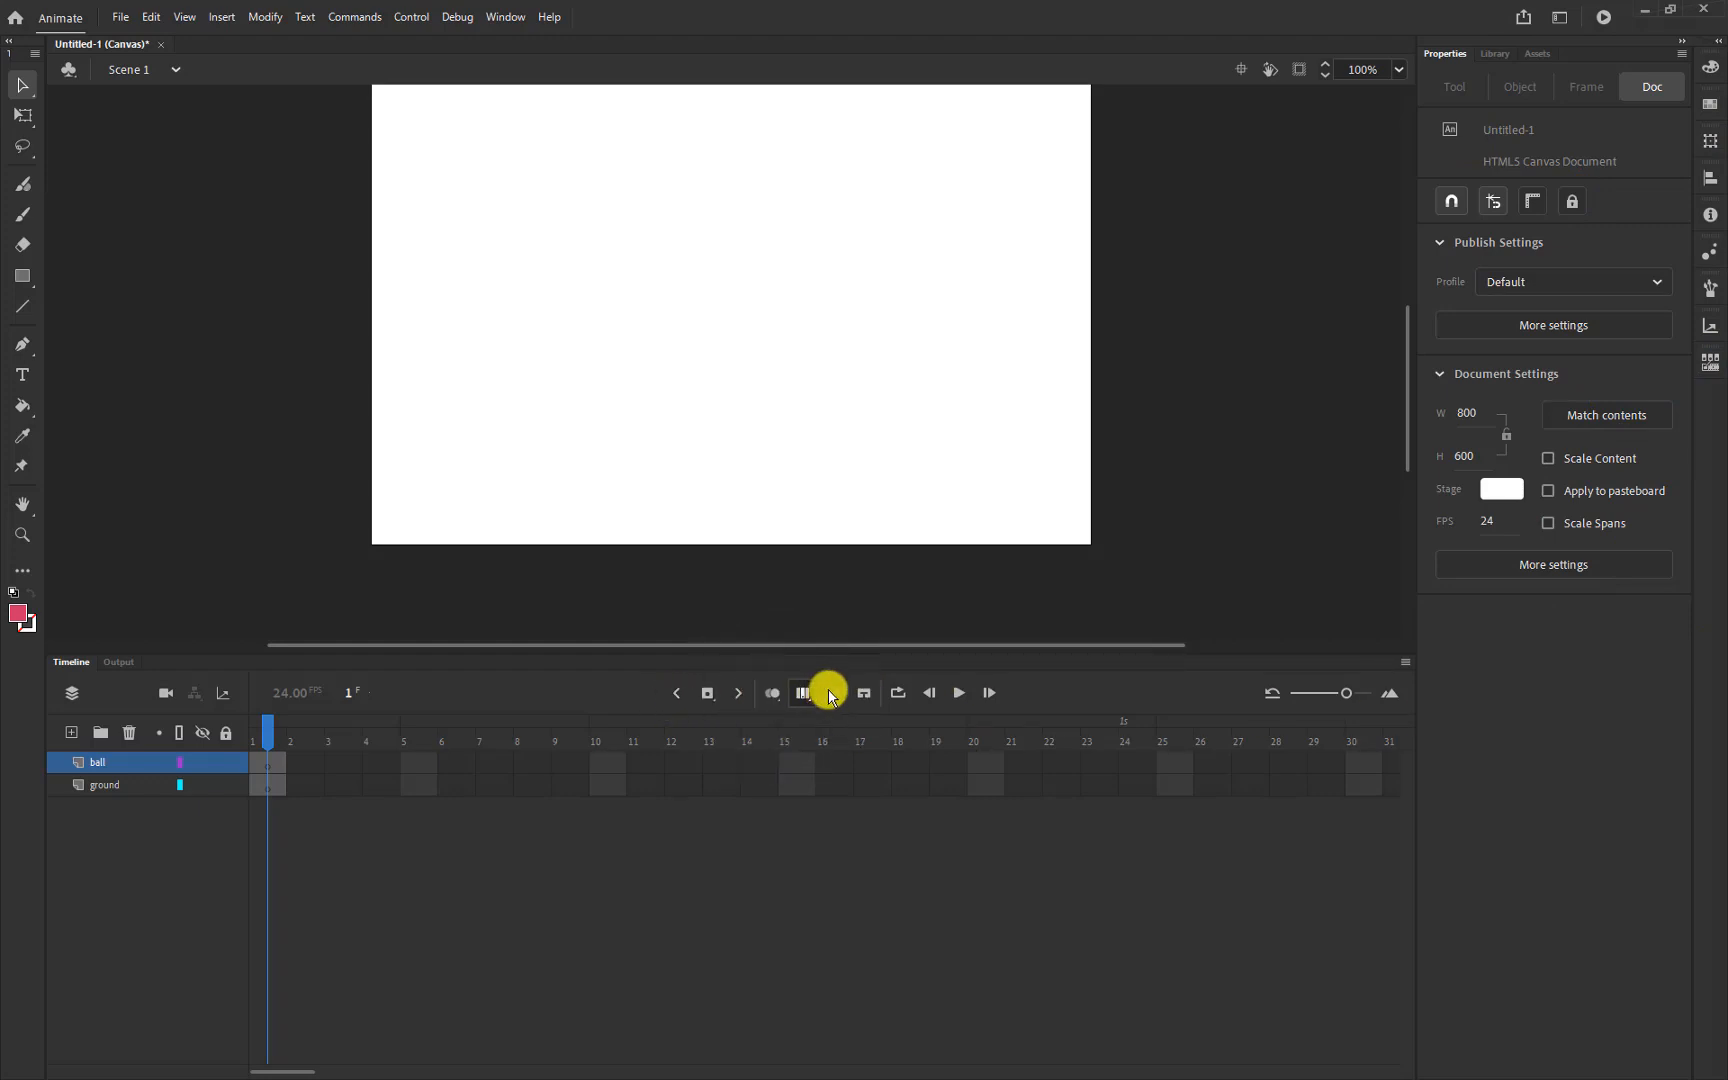
click(961, 694)
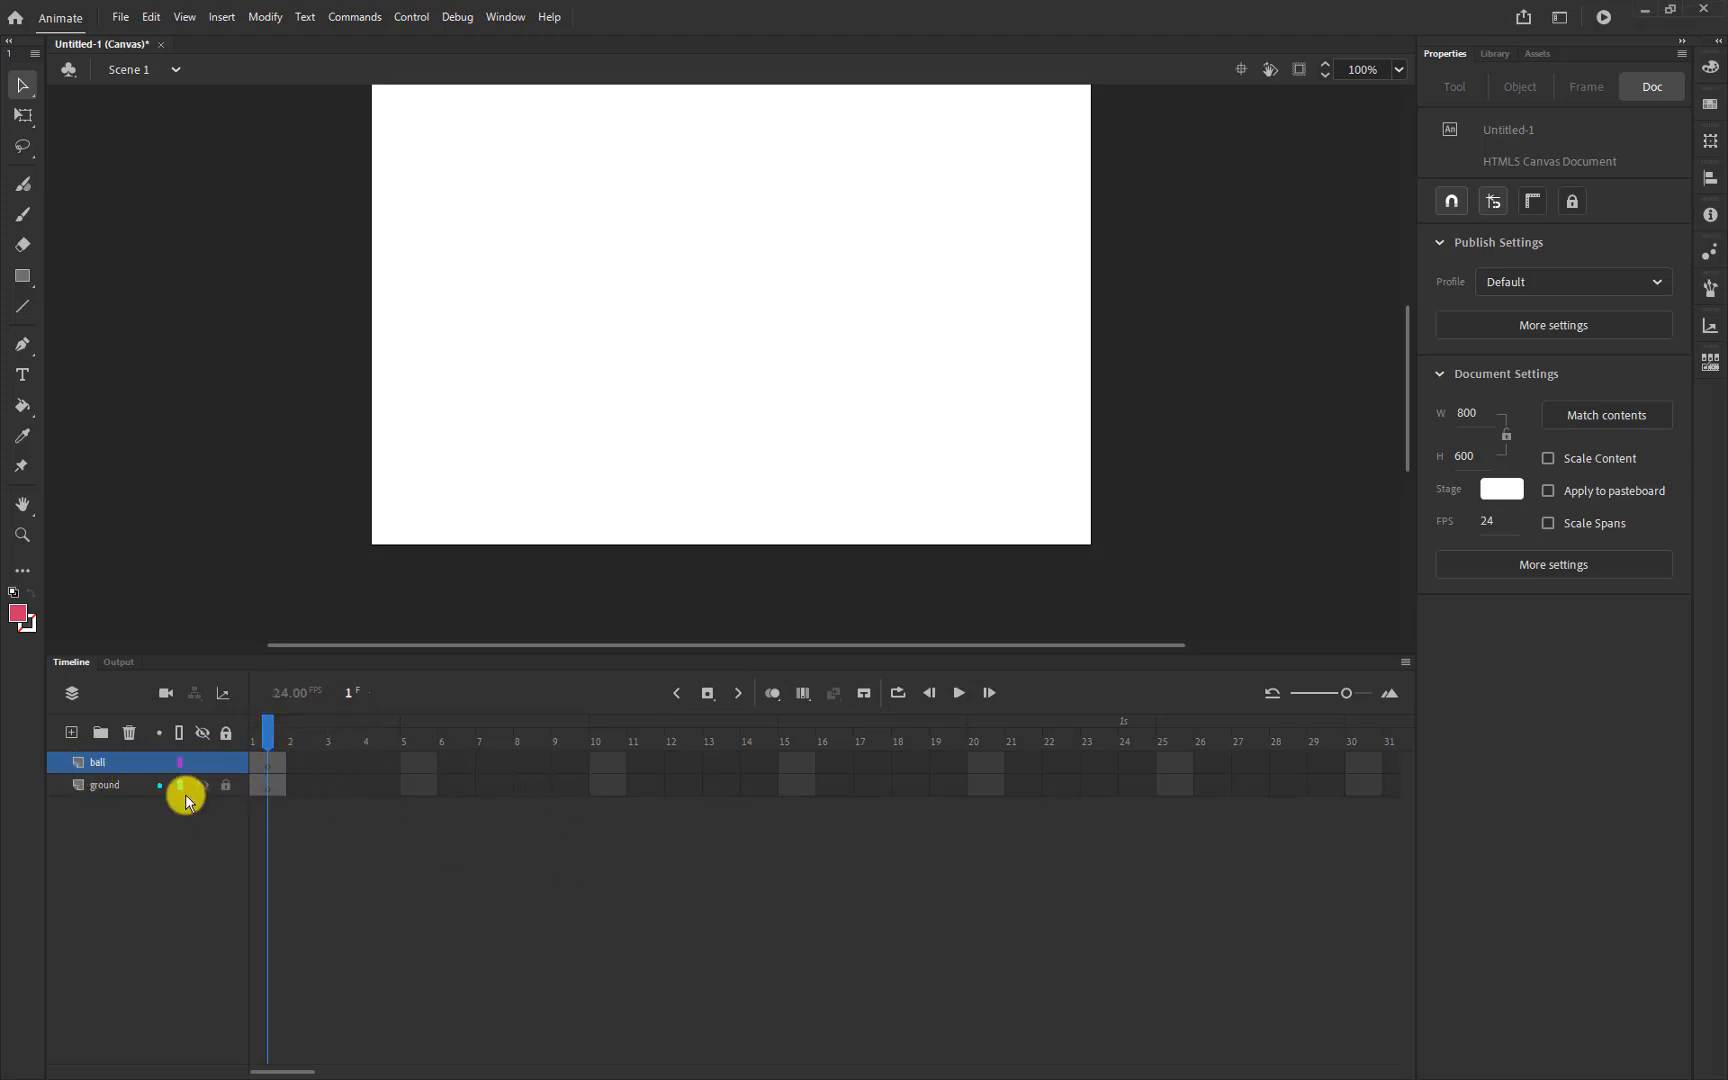
click(268, 789)
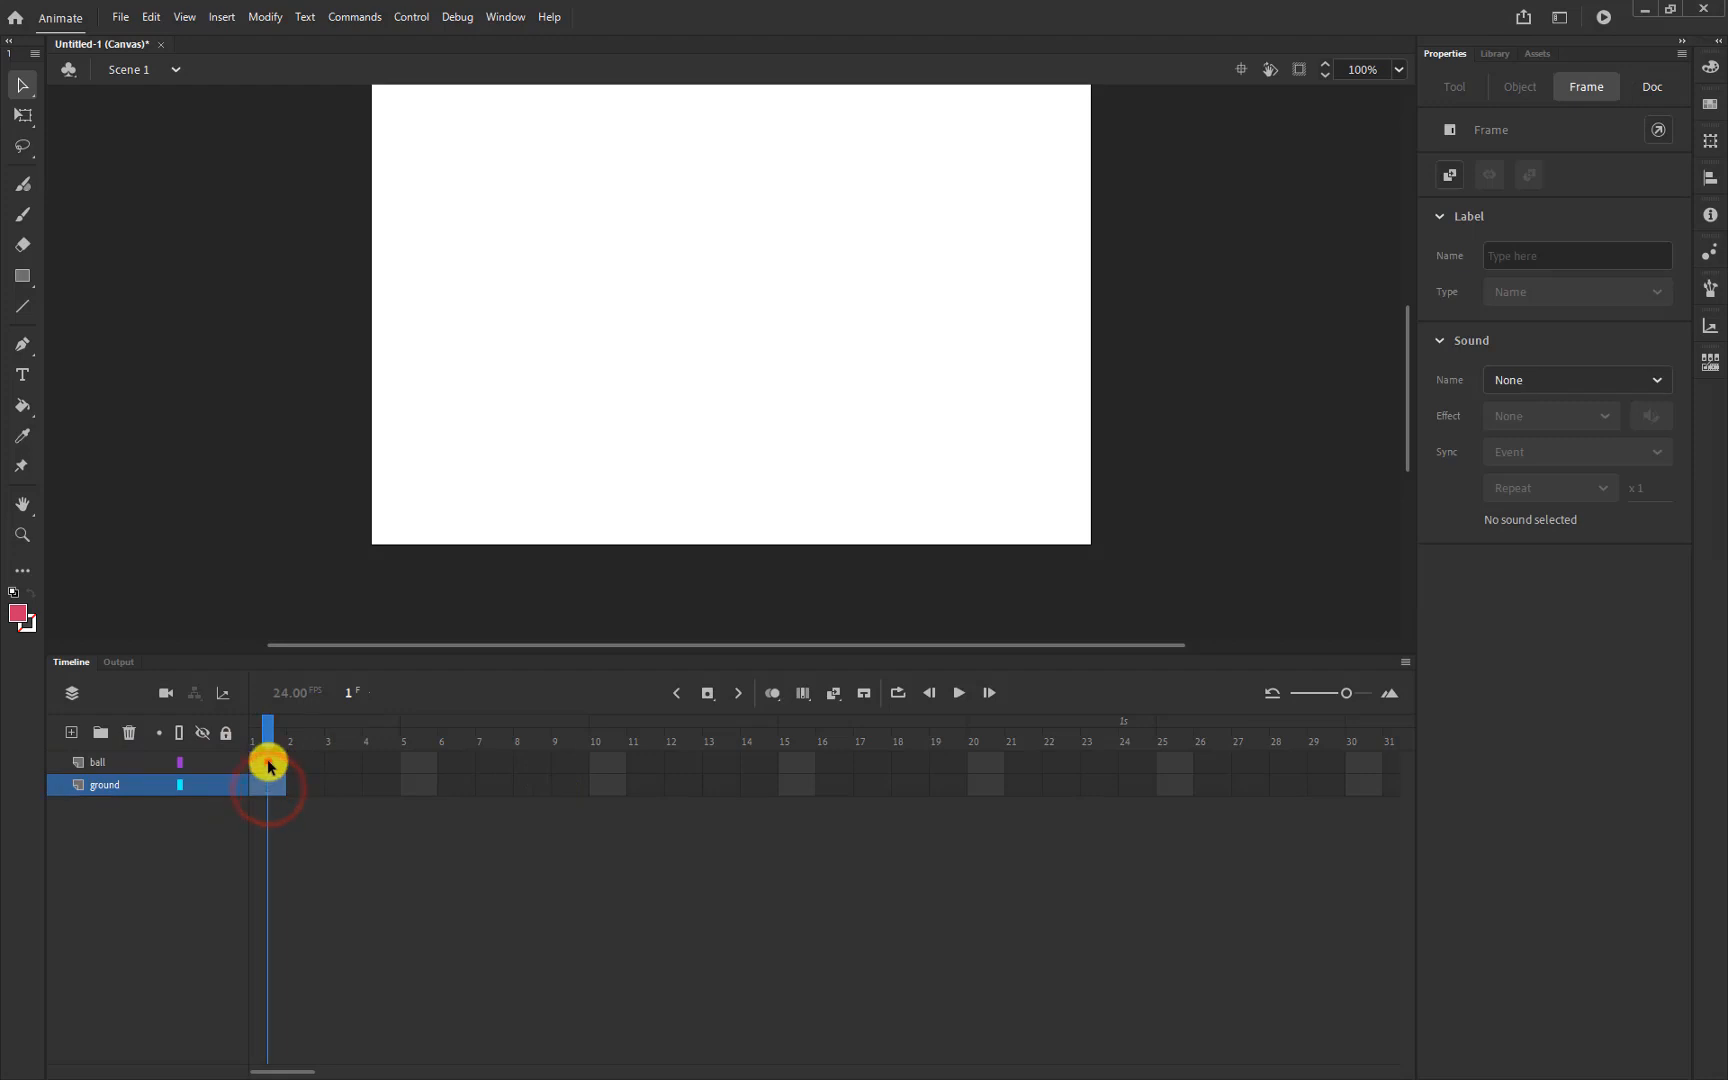
click(268, 762)
click(294, 762)
click(306, 786)
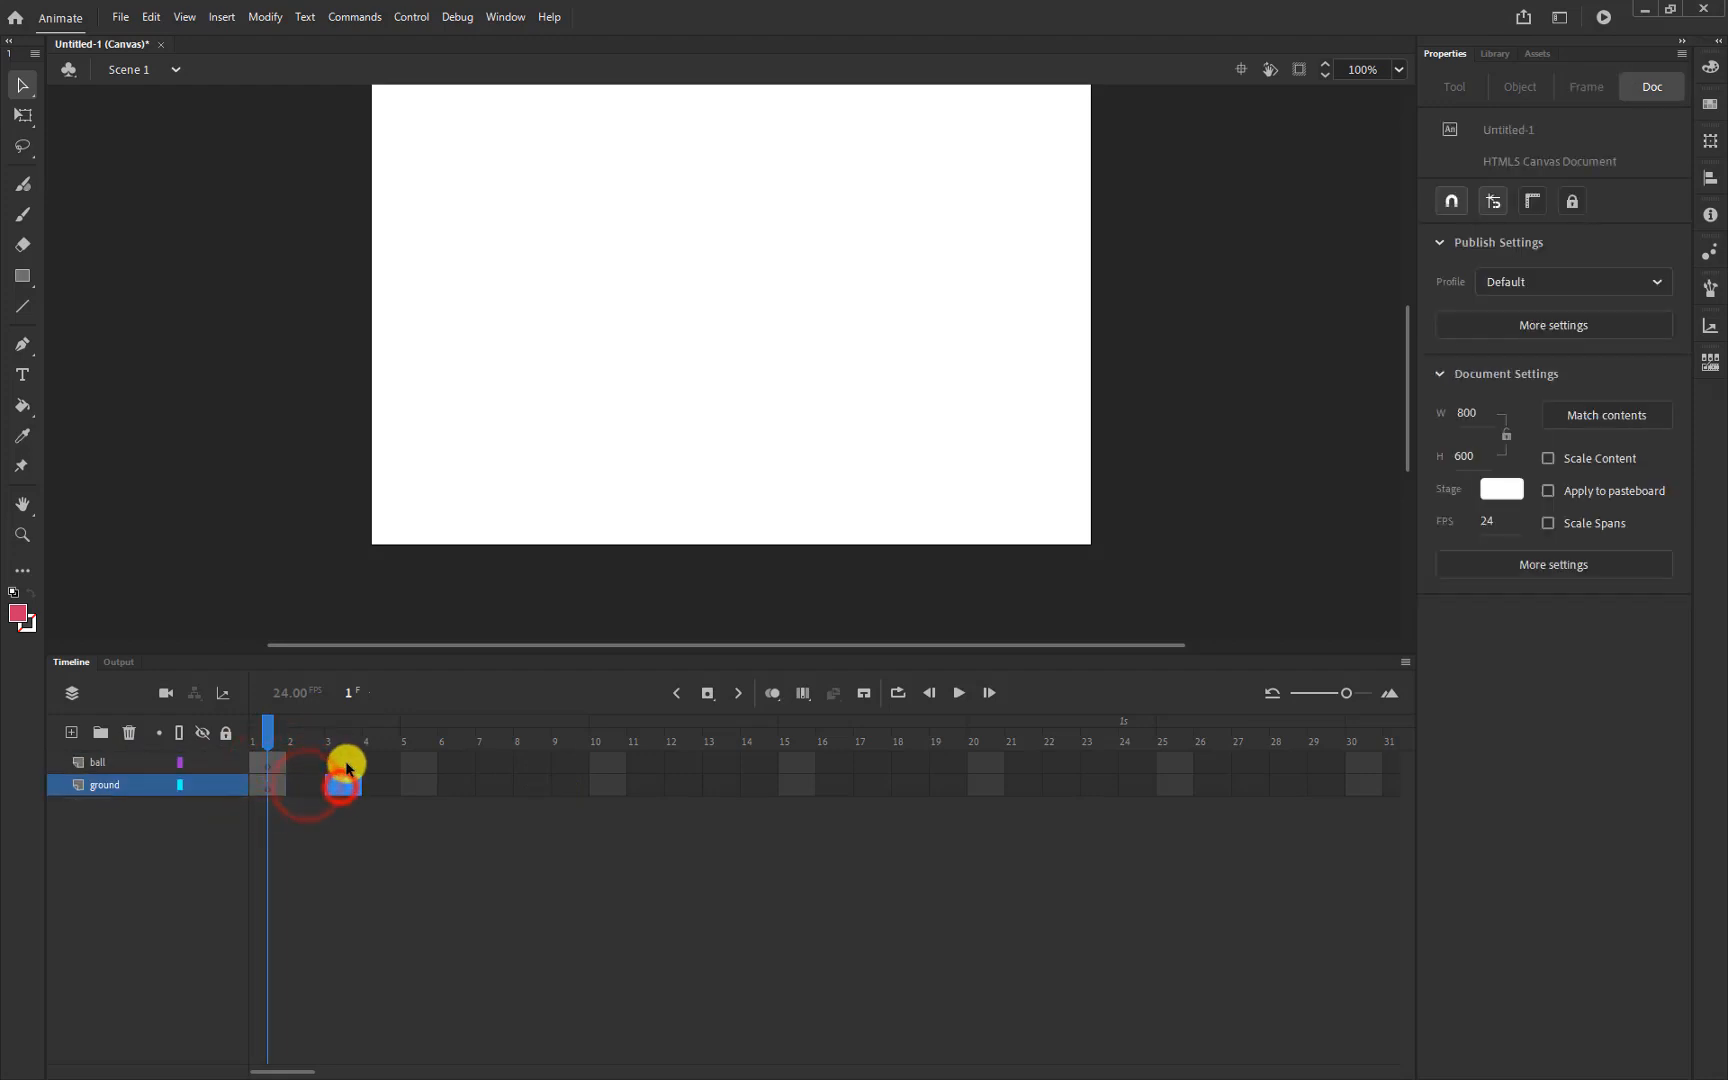
click(343, 762)
click(381, 785)
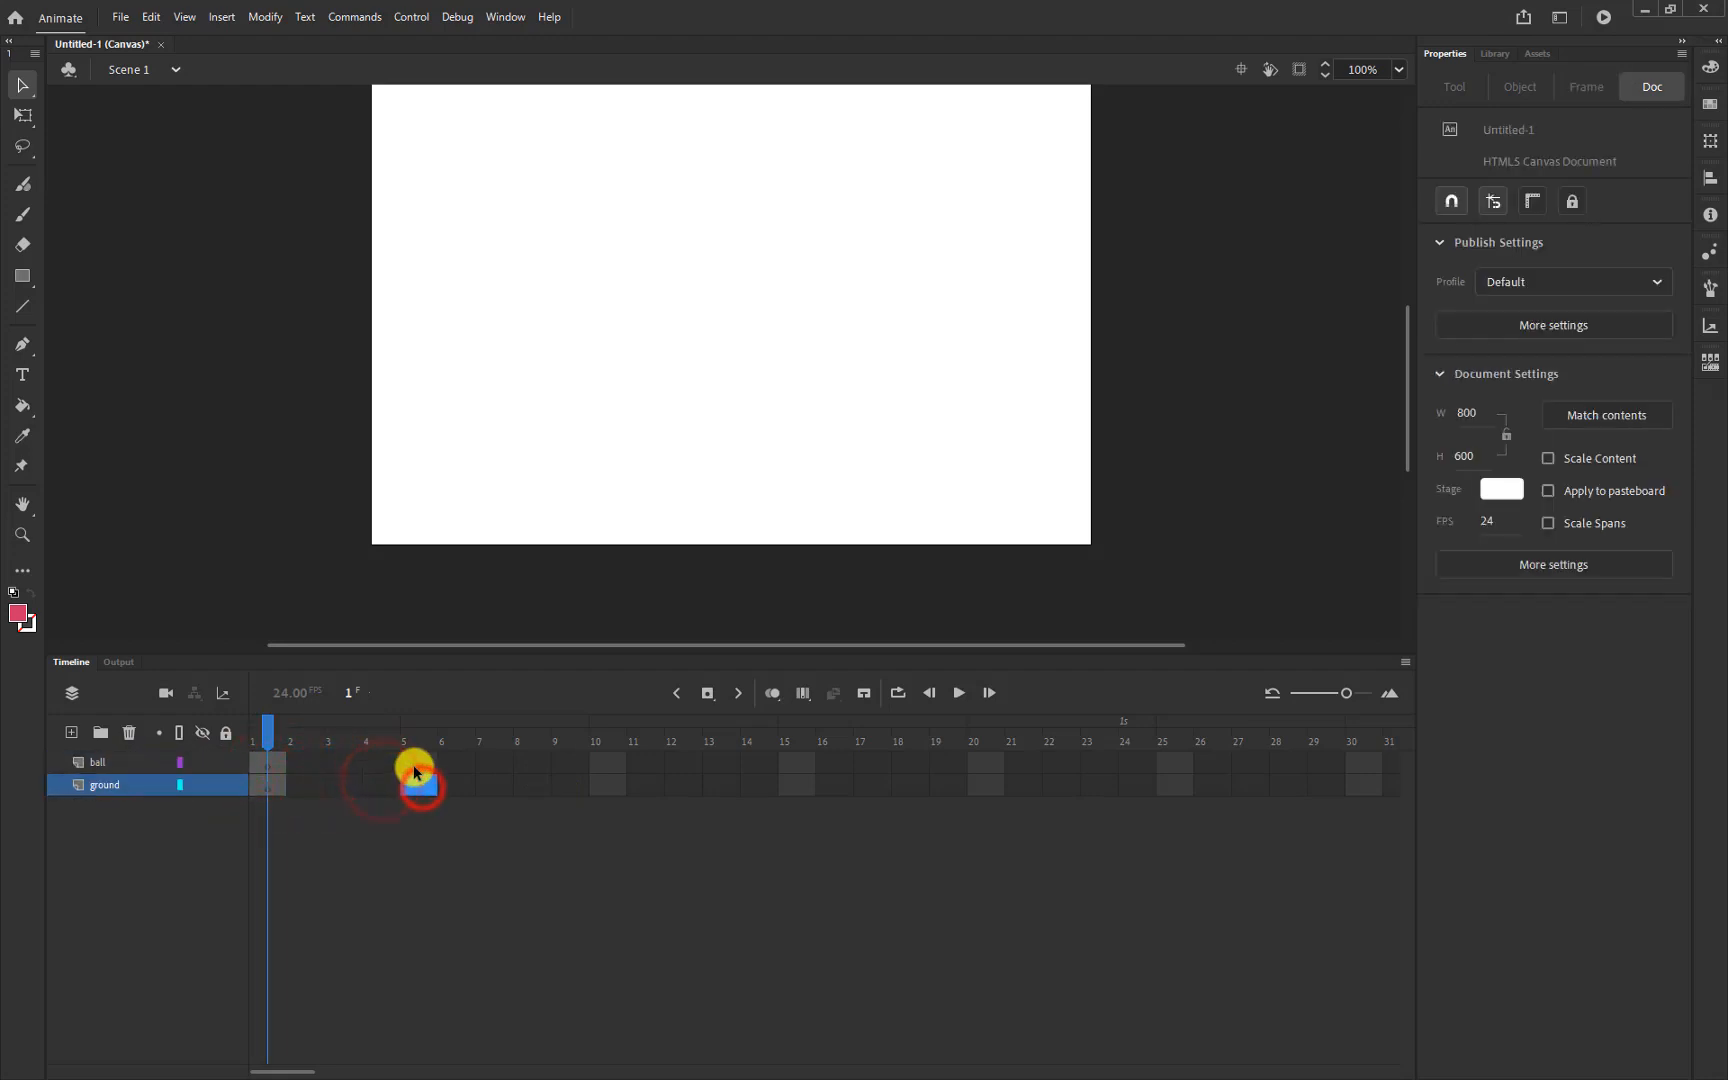
click(416, 766)
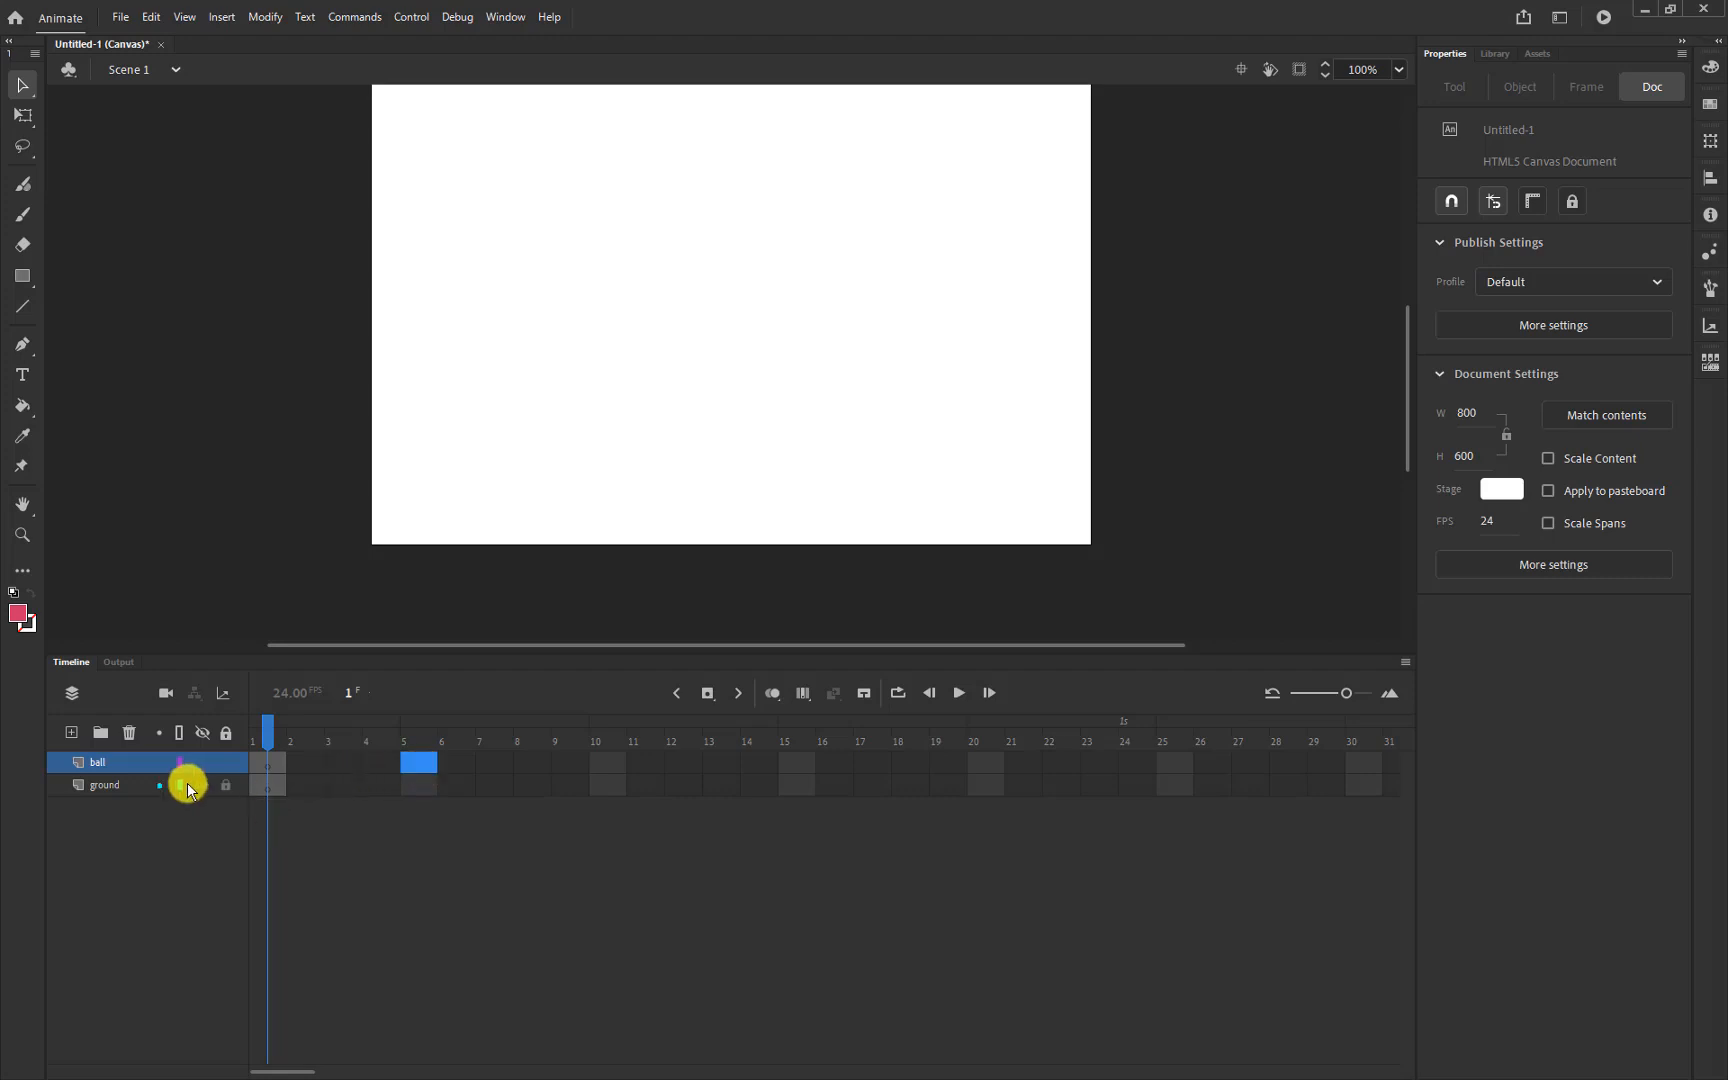
click(268, 785)
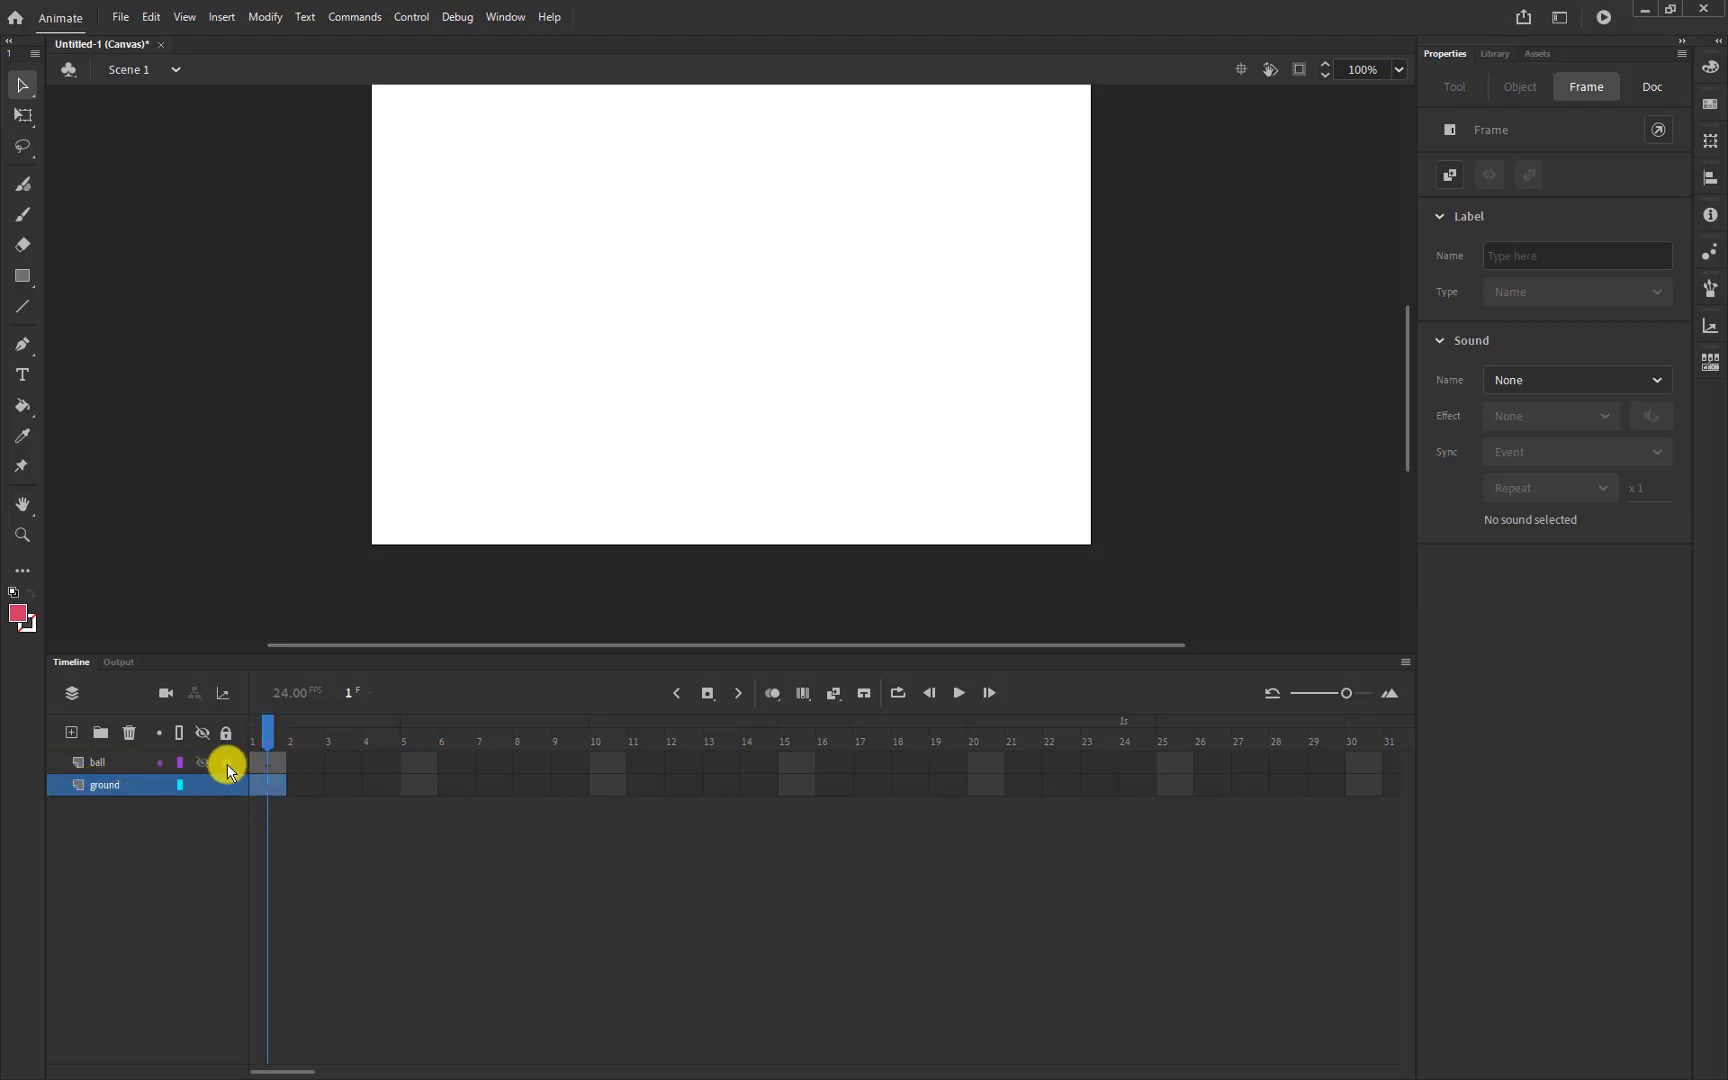
click(276, 789)
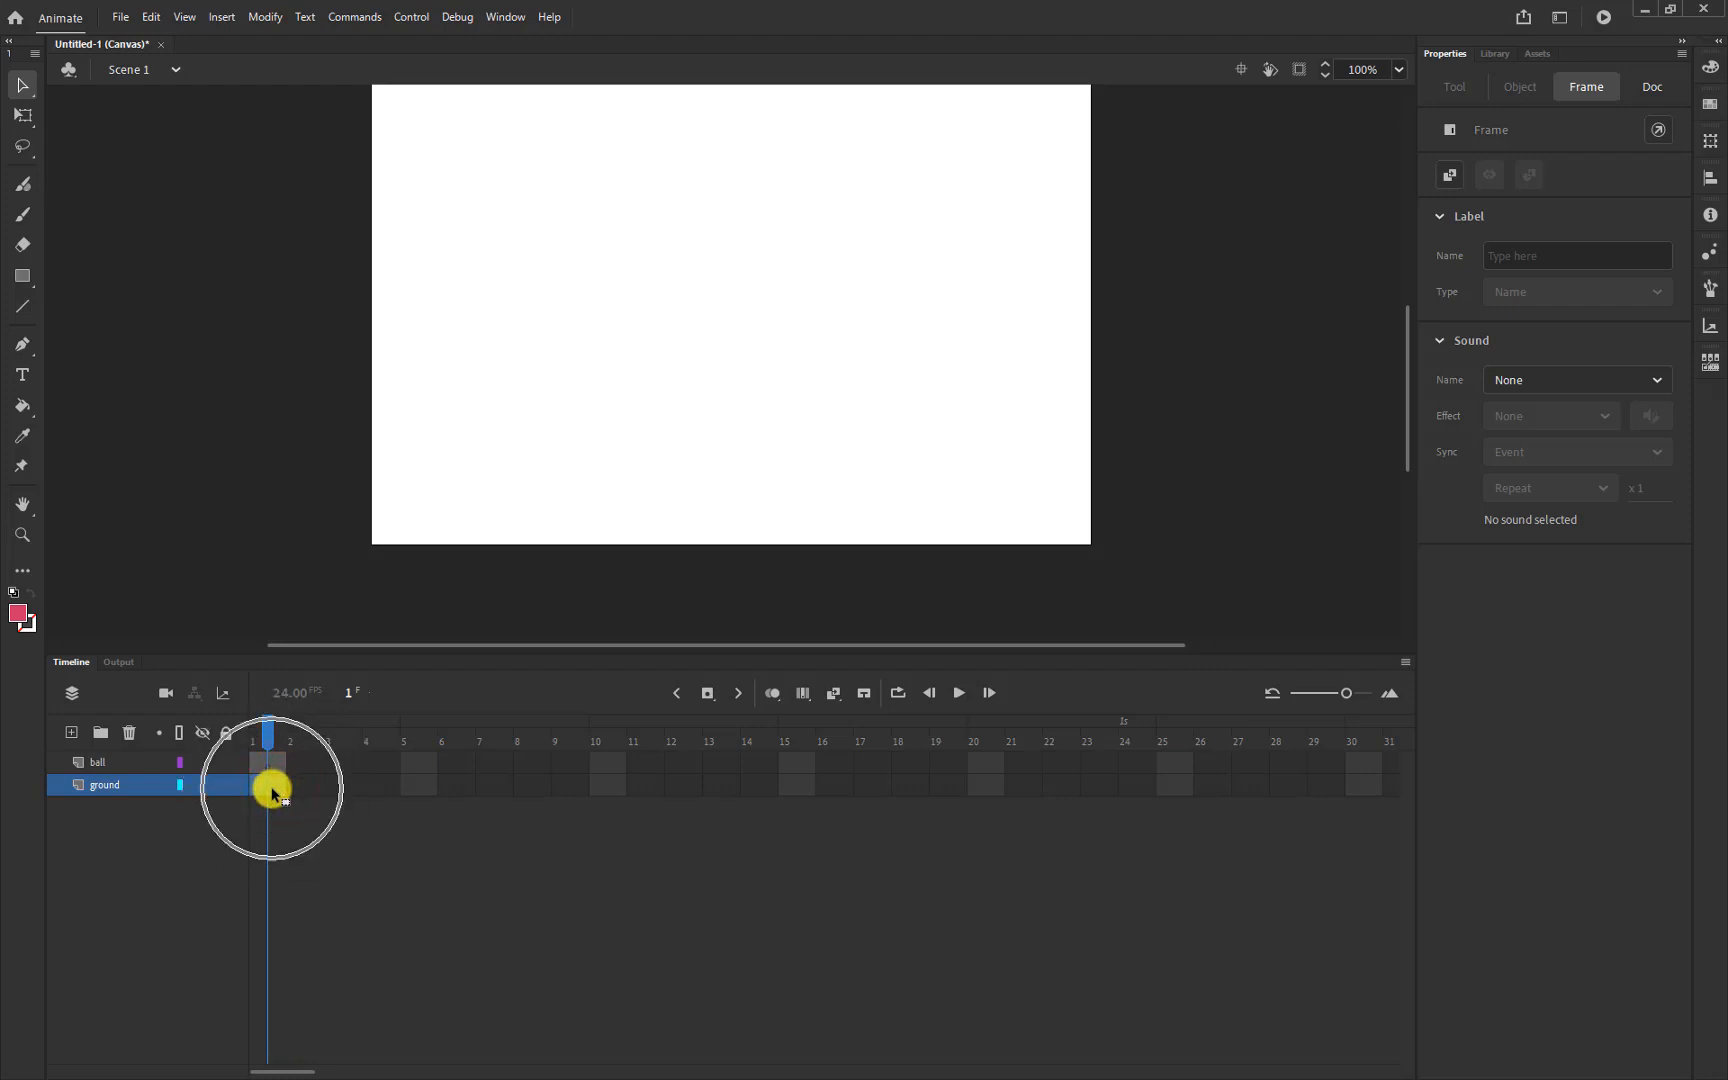
click(268, 784)
click(268, 785)
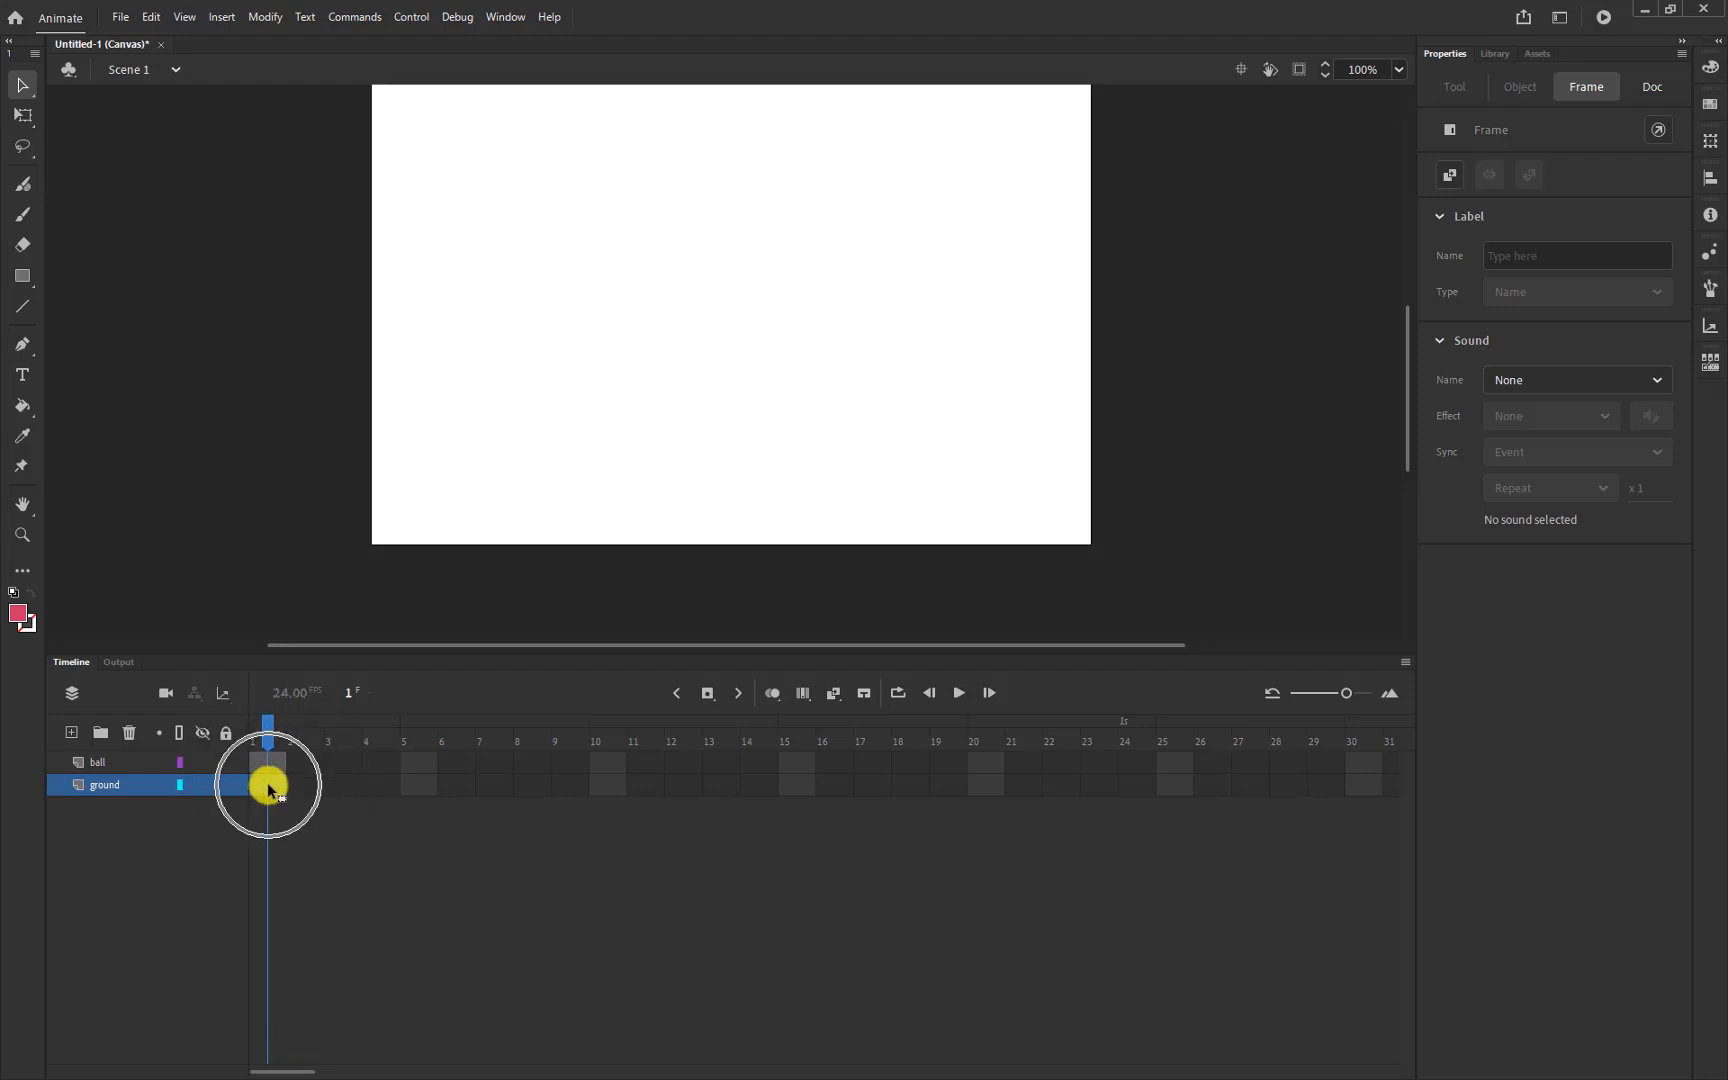
click(268, 785)
click(268, 785)
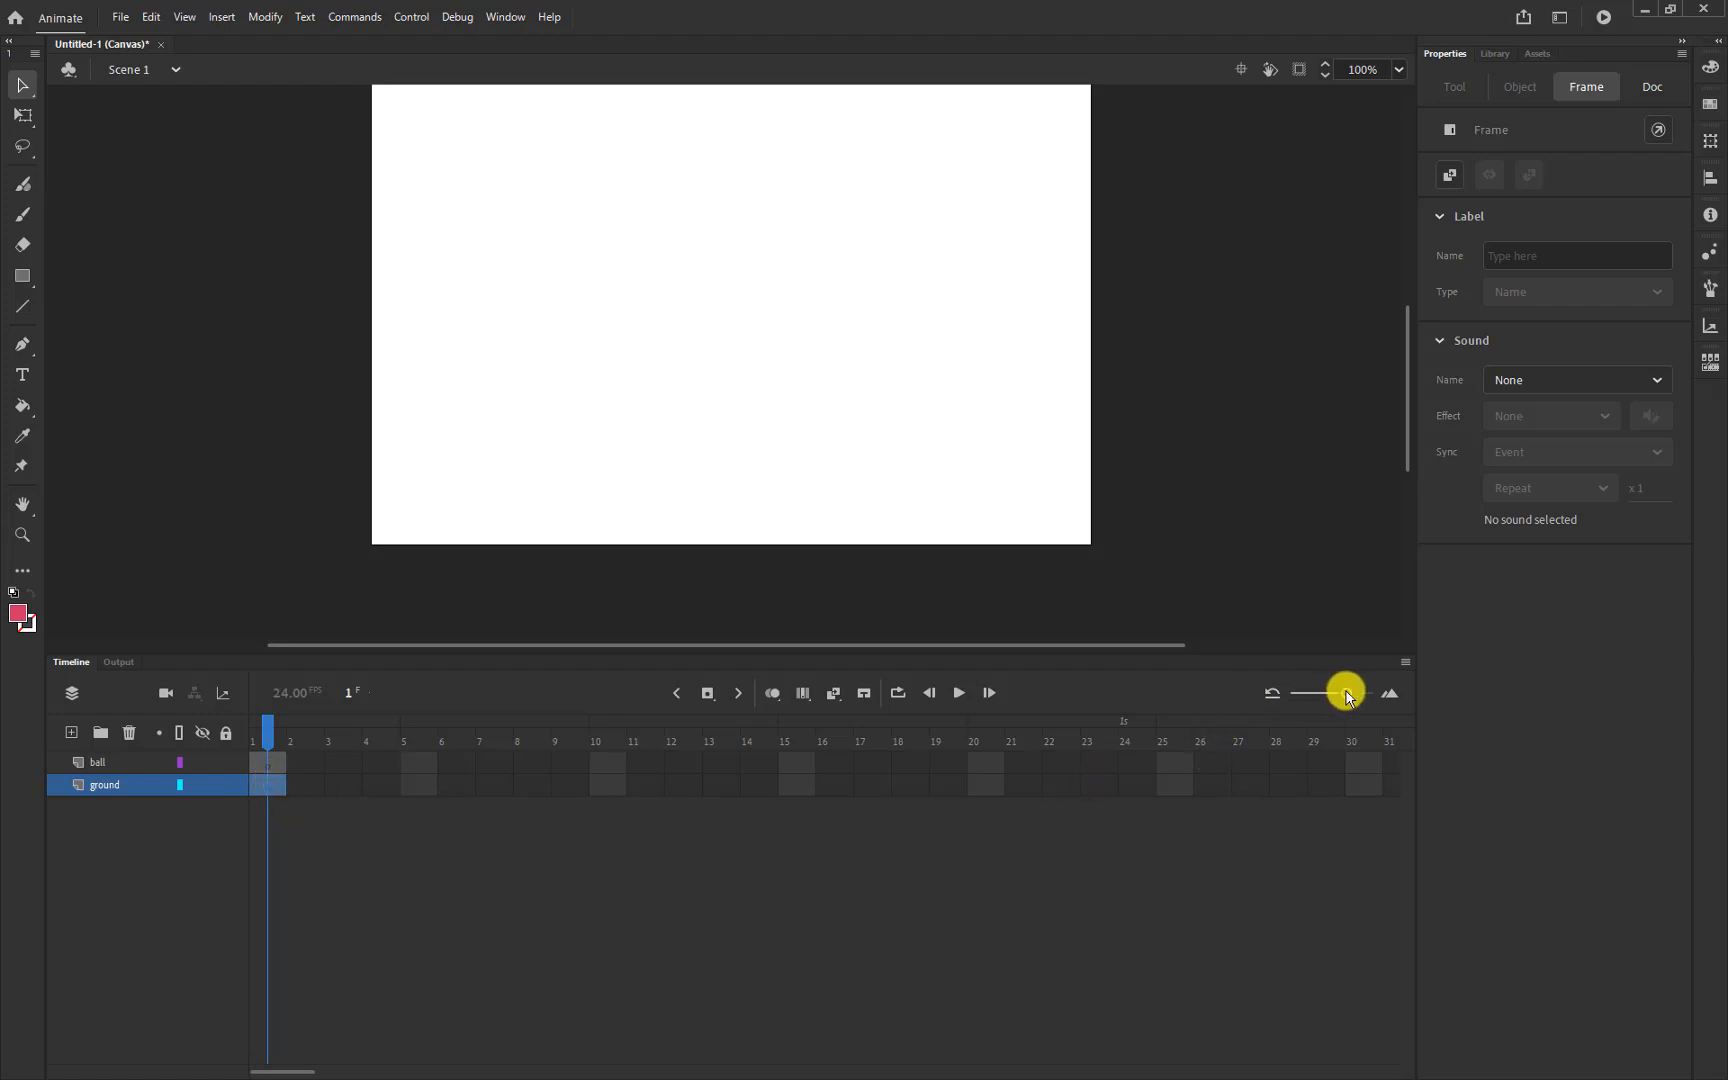
Adjust the timeline zoom until frames 1 to 24 fill the panel, then select ground's frame 1
mouse_move(1345, 693)
mouse_down()
mouse_move(1310, 705)
mouse_move(1365, 695)
mouse_move(1315, 694)
mouse_move(1354, 697)
mouse_move(1340, 695)
mouse_up()
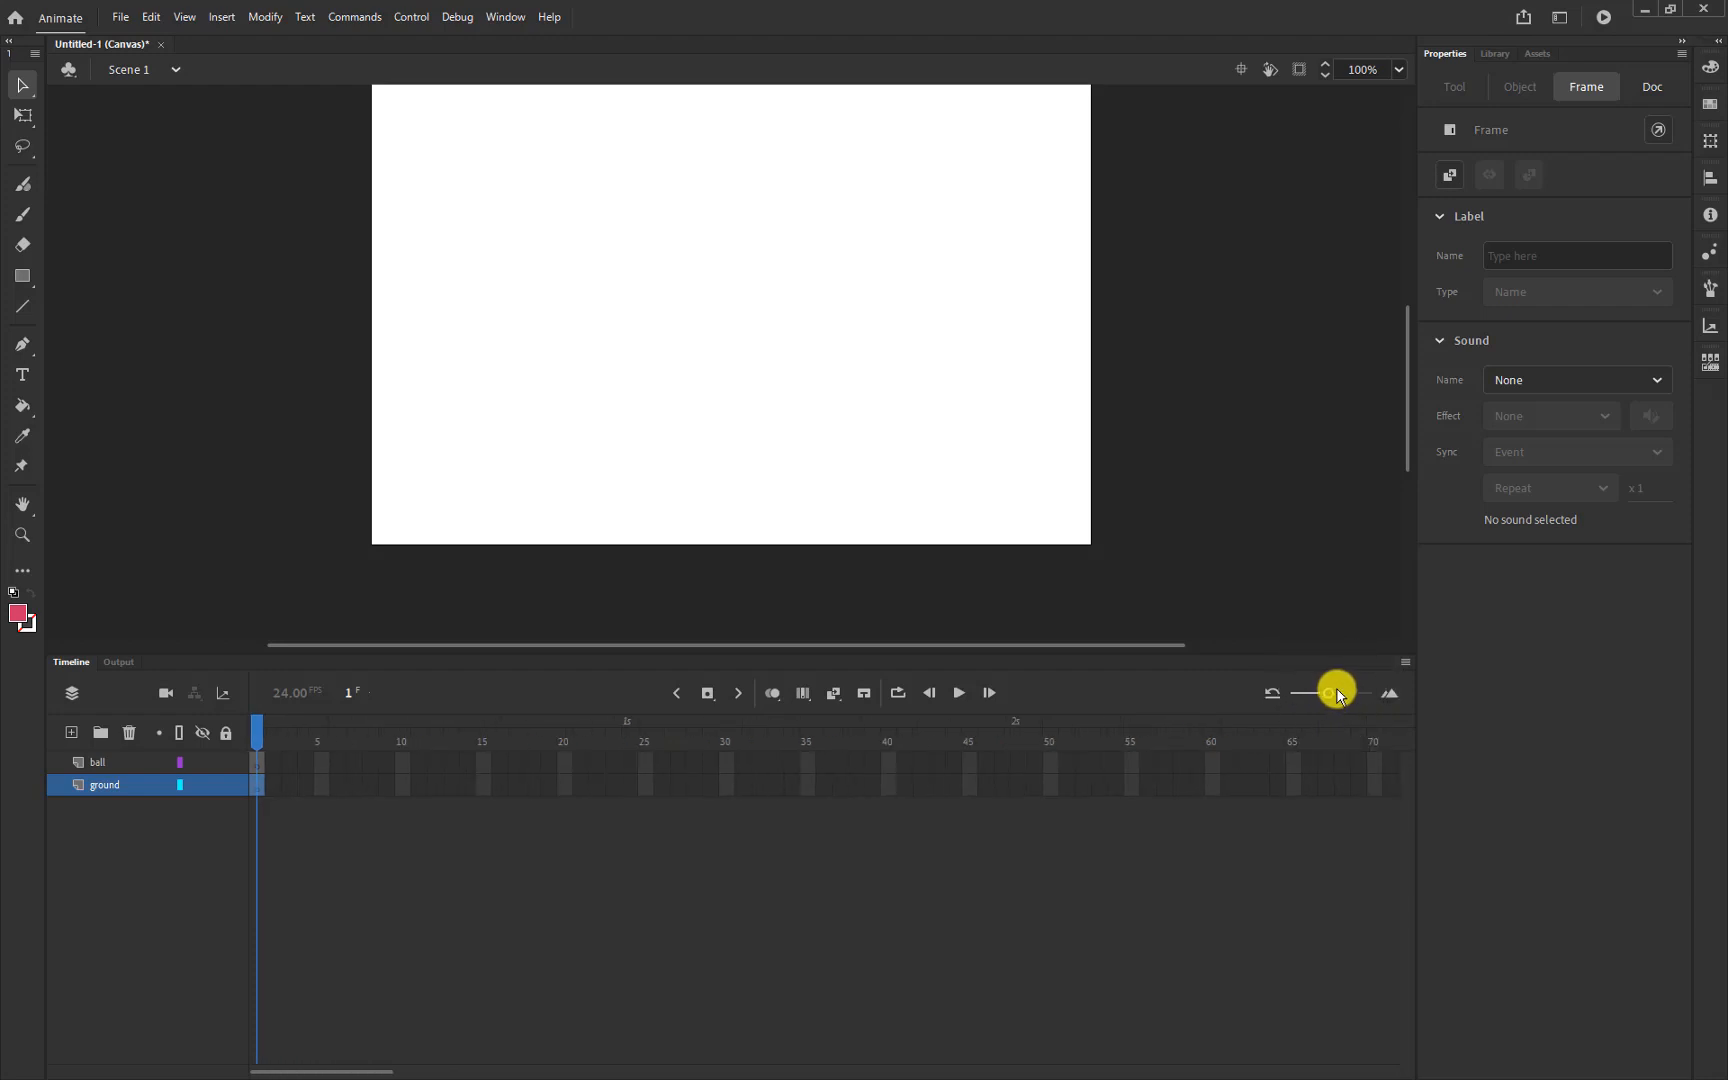
click(1312, 693)
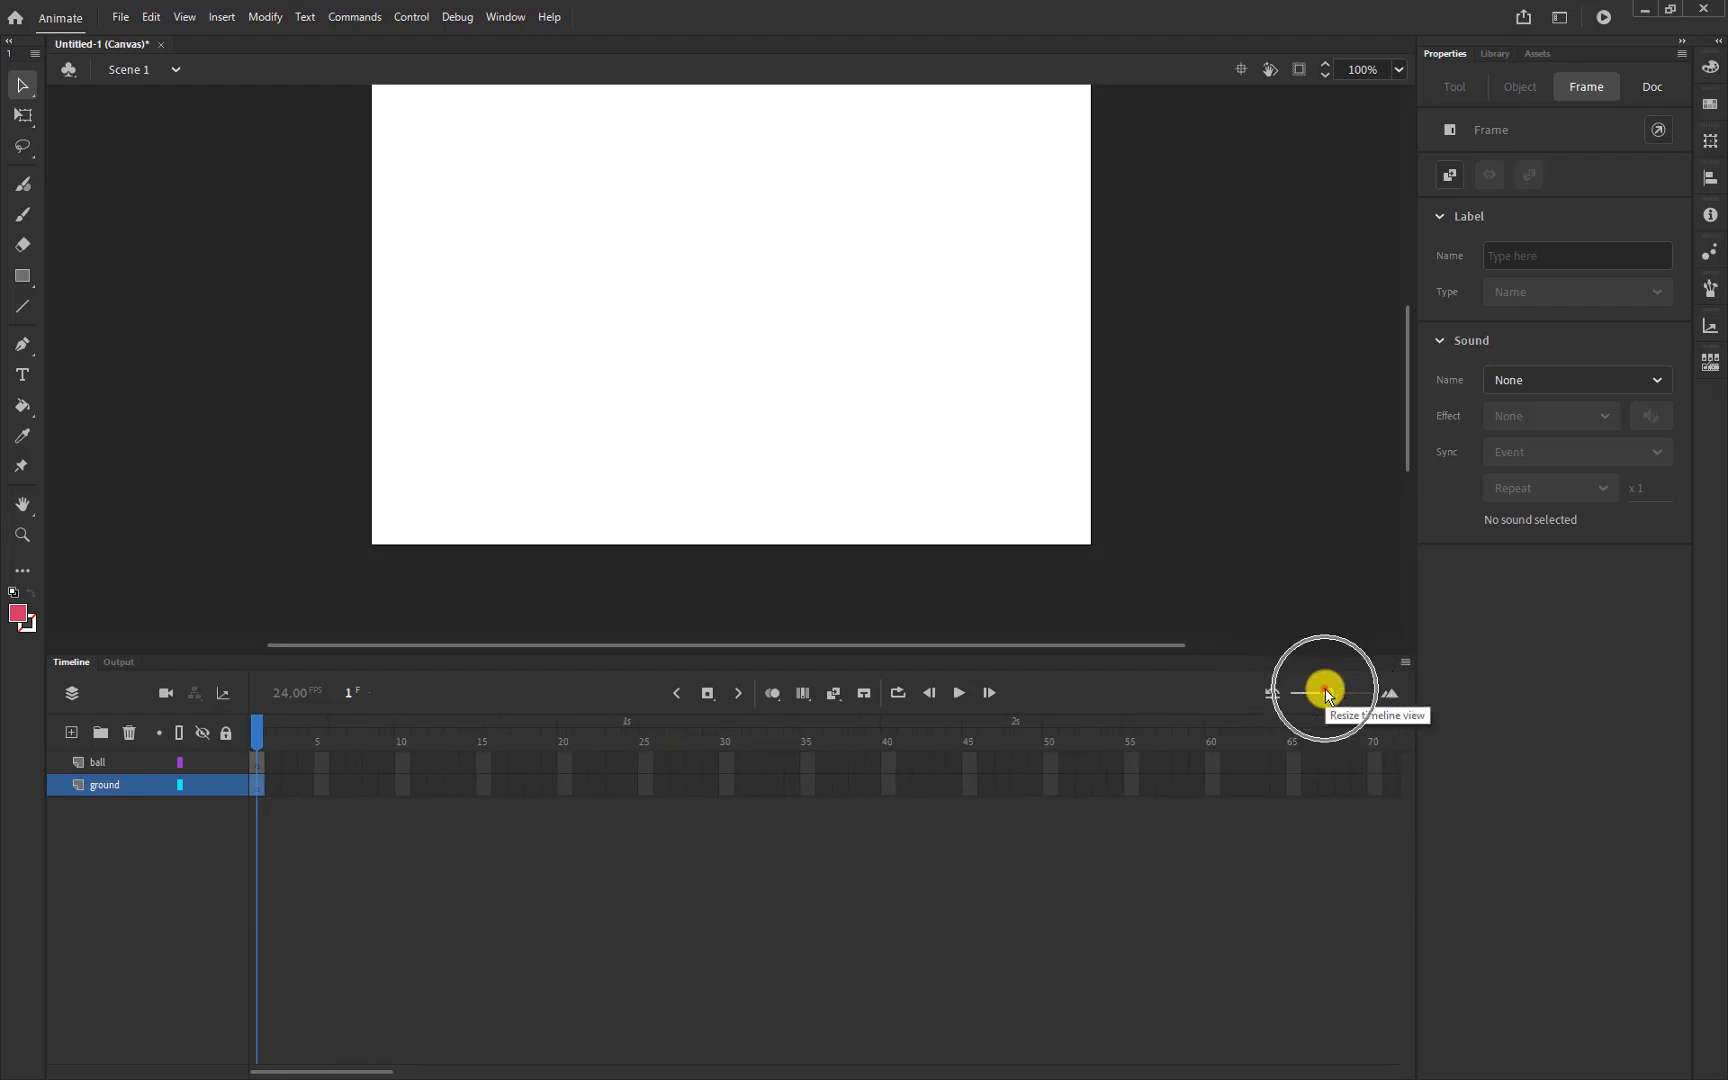
drag(1313, 696, 1352, 697)
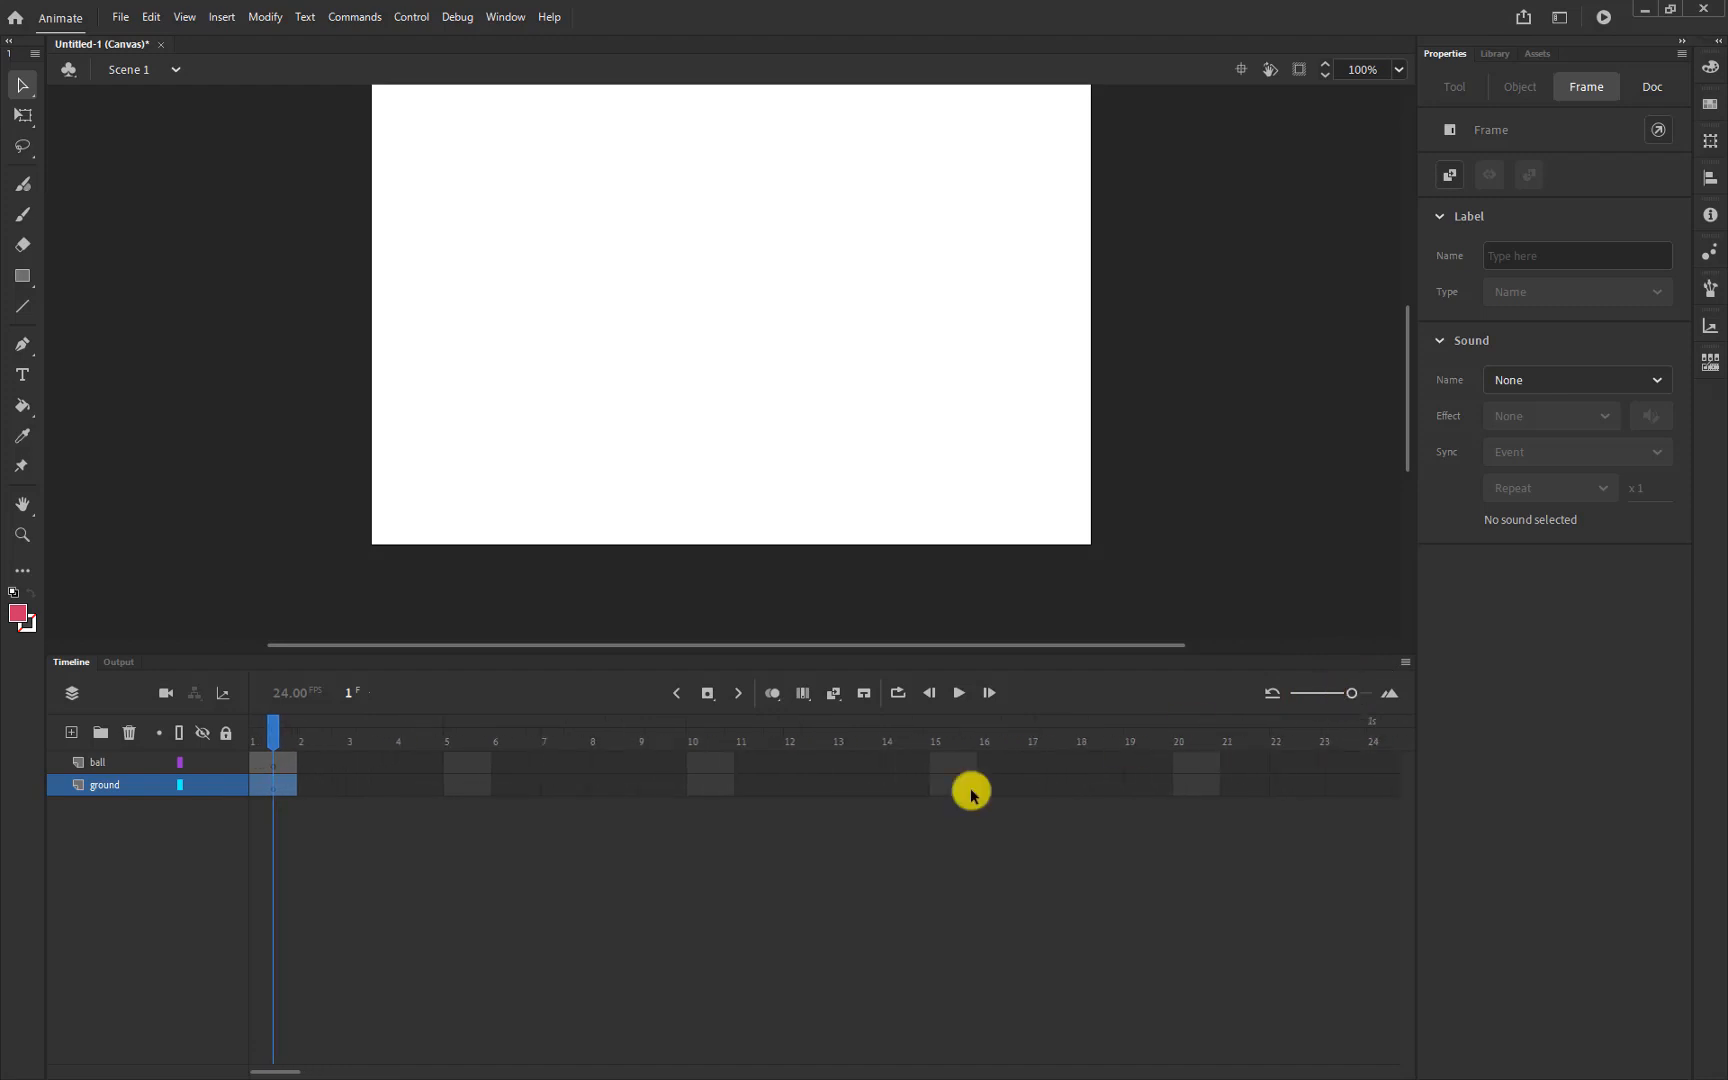
click(273, 788)
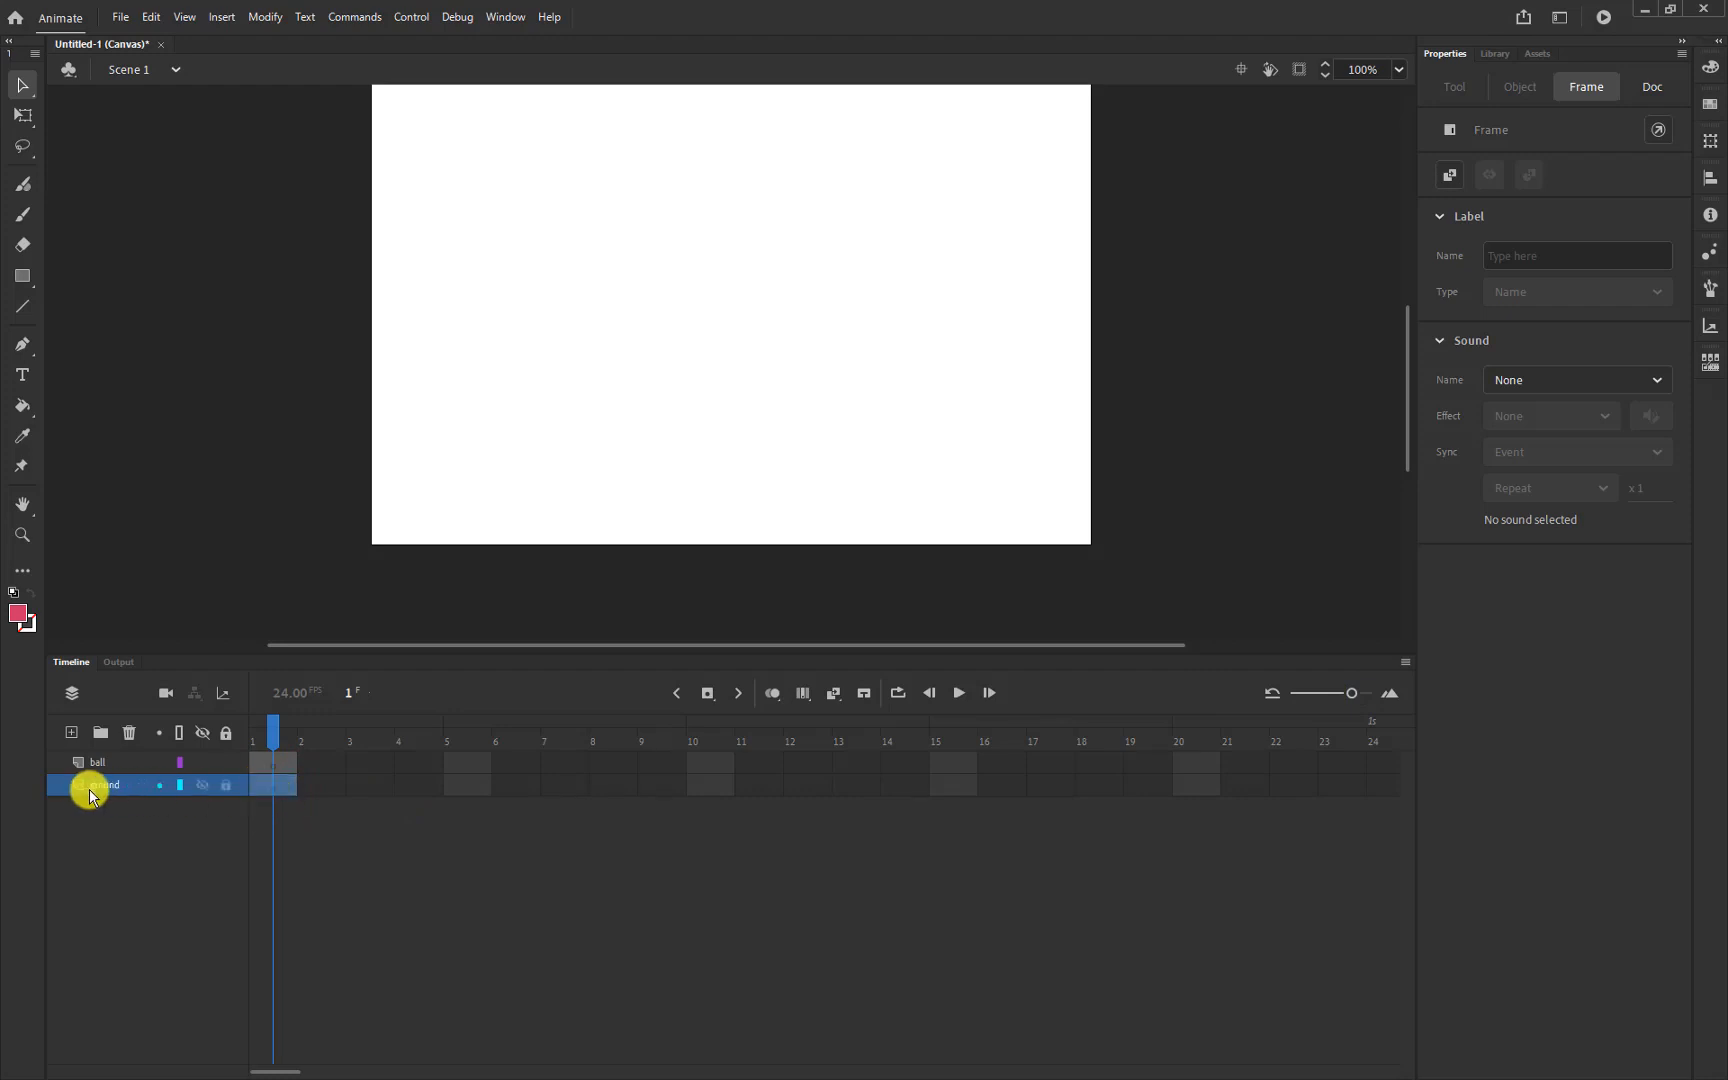
Choose the Rectangle tool and set its fill colour to green #339933
click(33, 287)
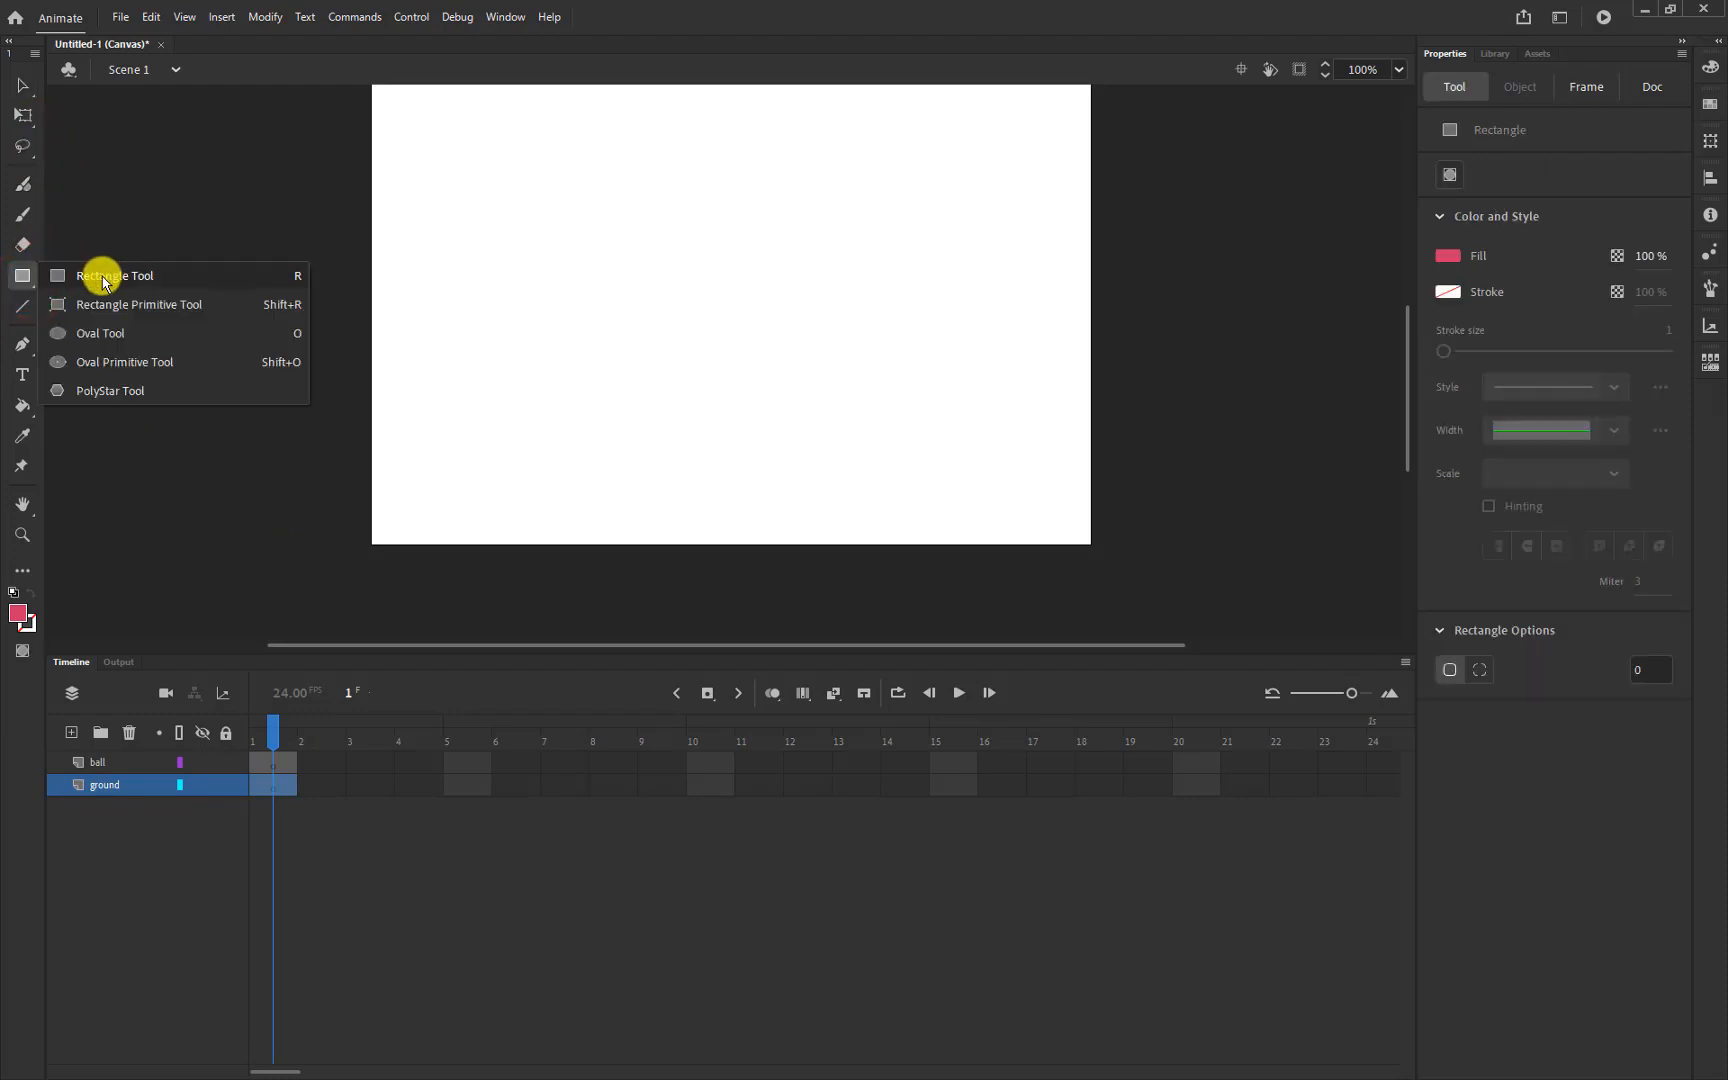
click(103, 283)
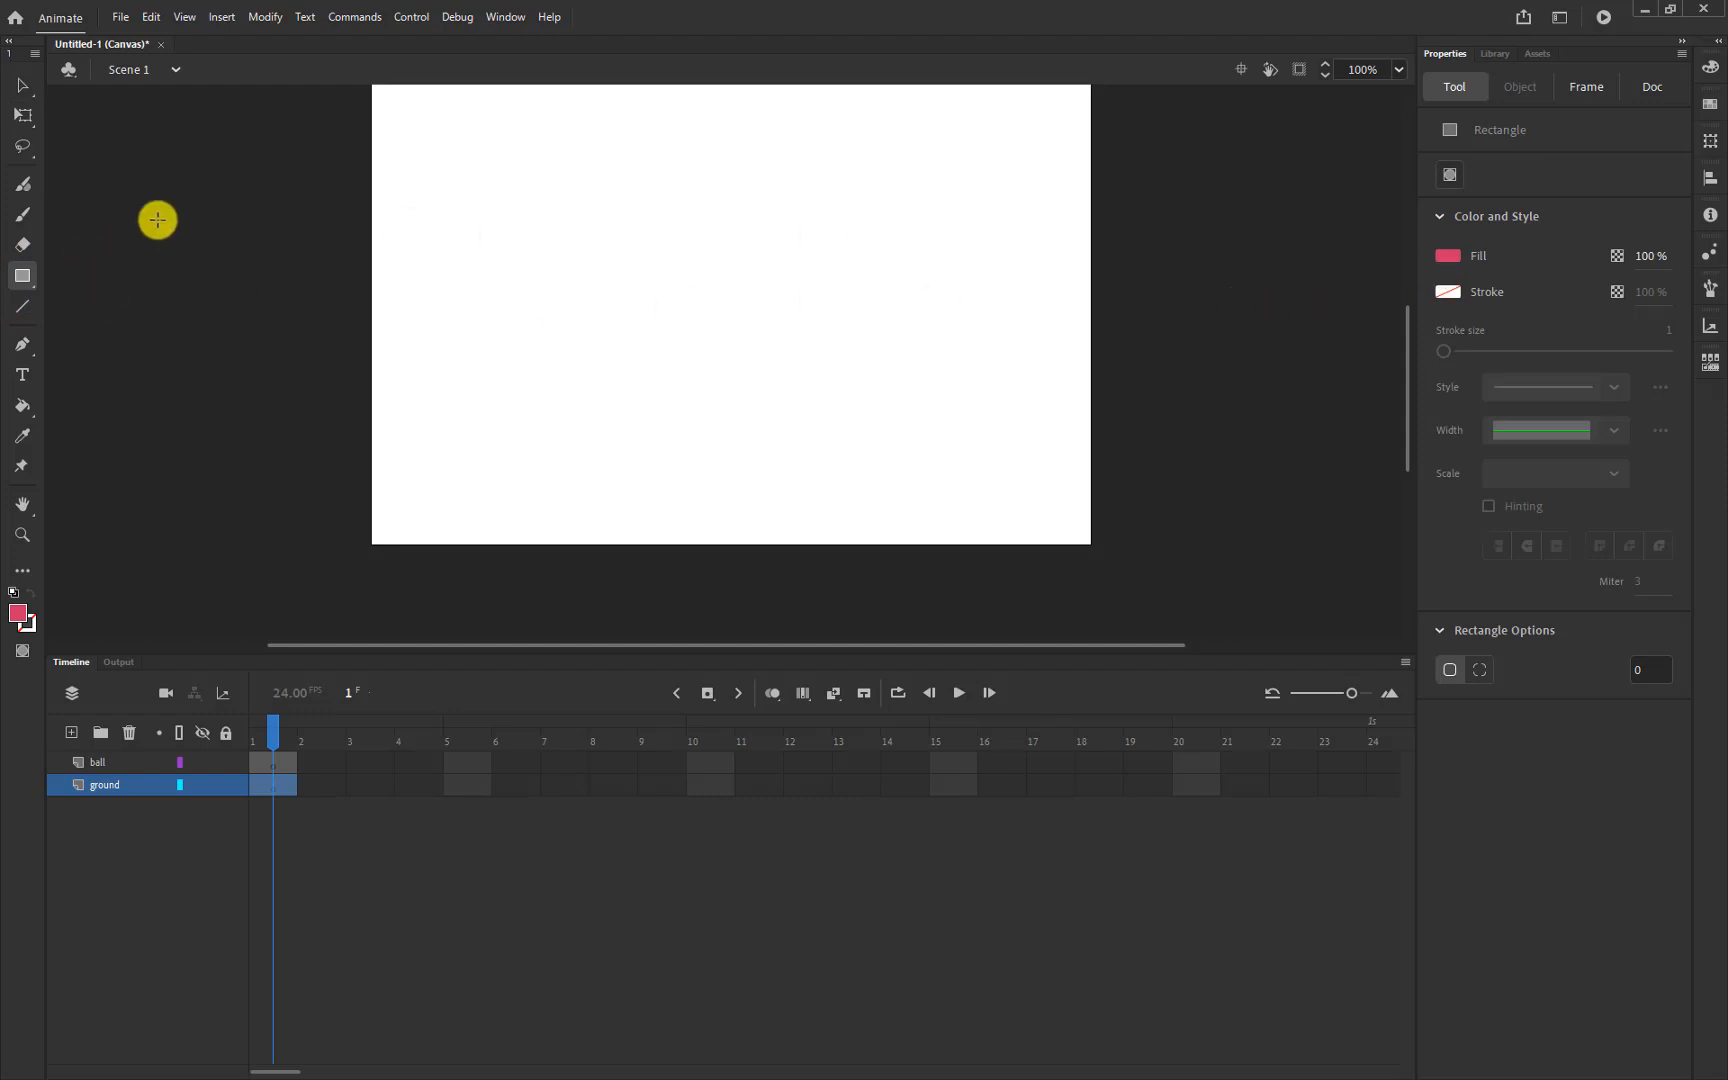
click(22, 276)
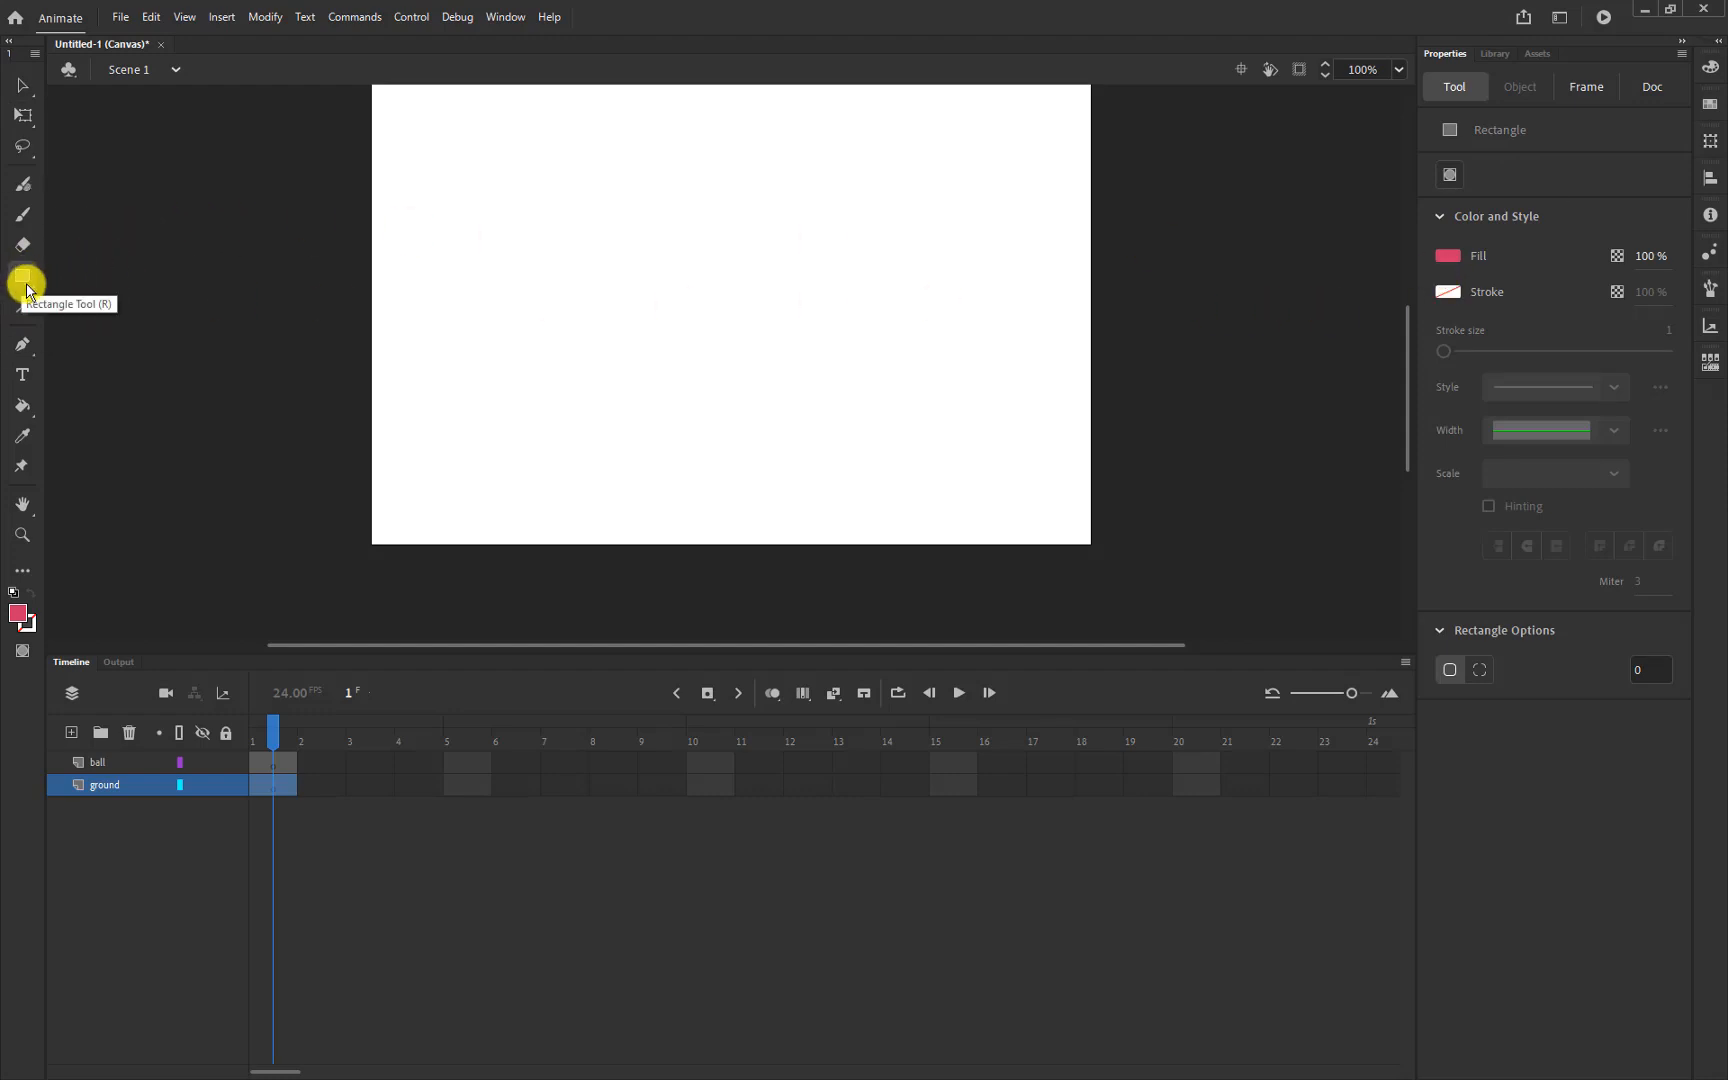
click(1449, 258)
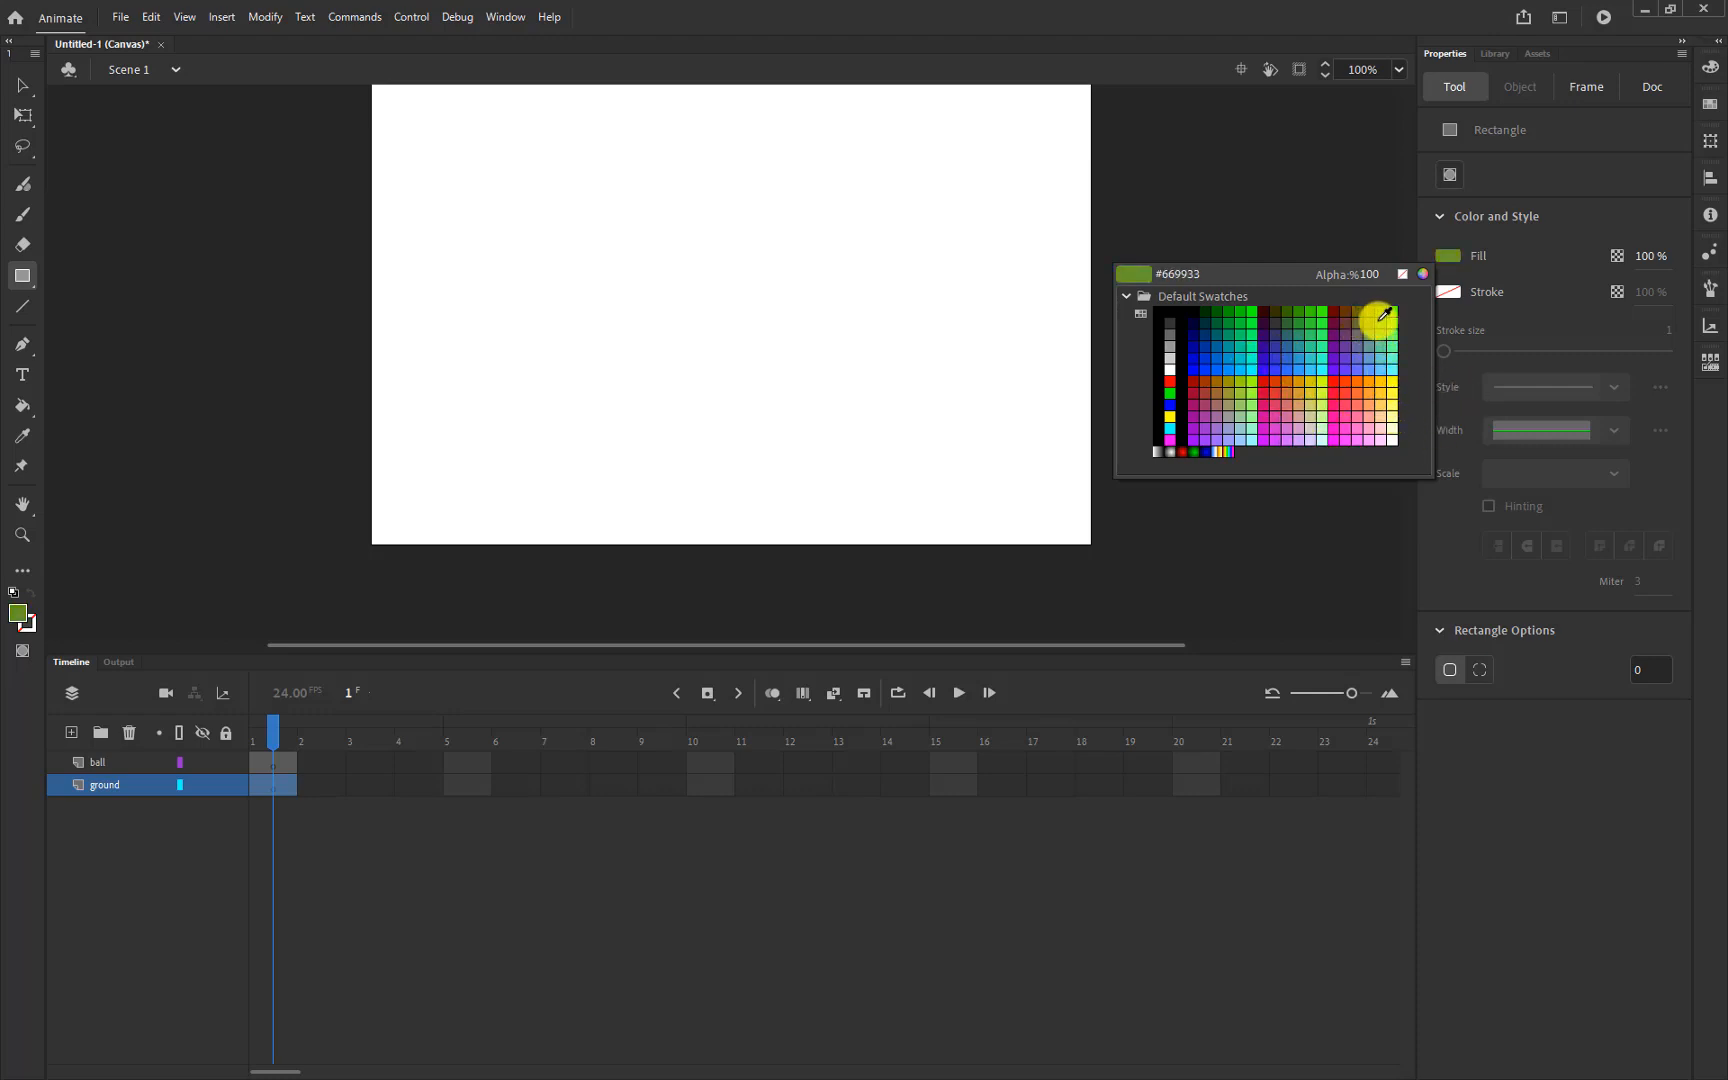
click(1300, 322)
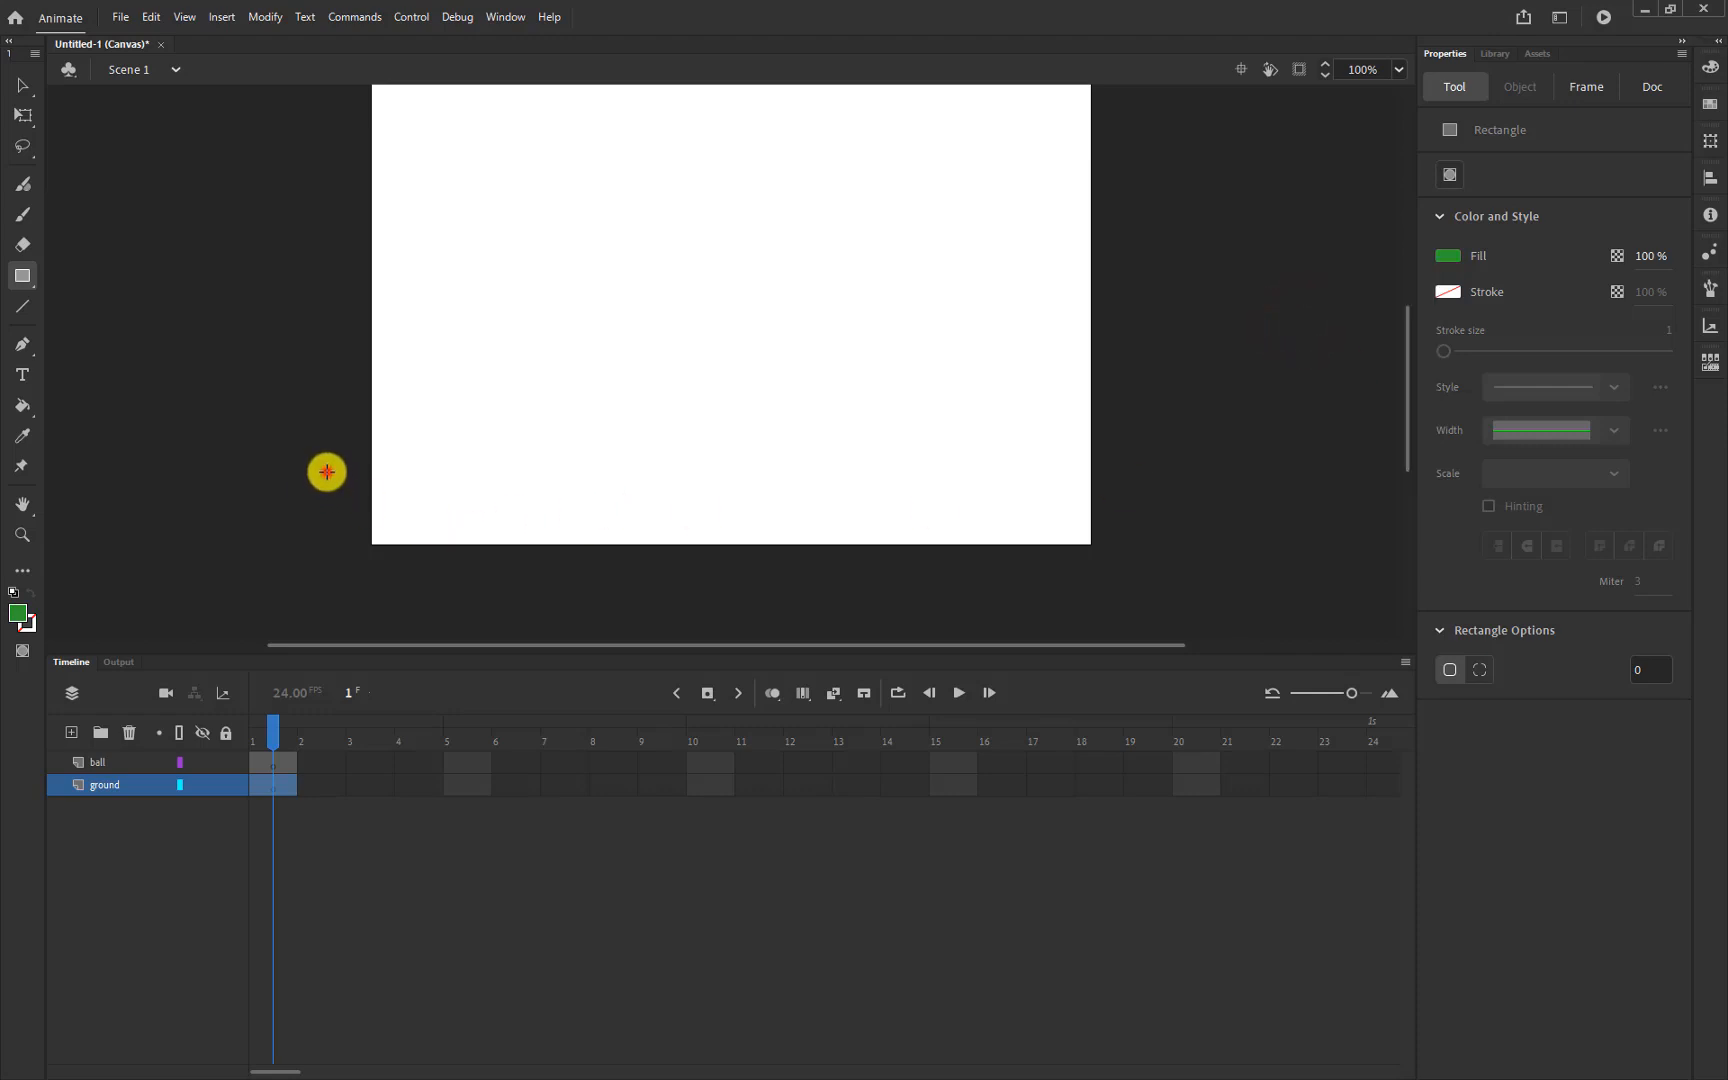
Draw a green rectangle across the stage bottom, past both side edges, then deselect it
mouse_move(326, 471)
mouse_down()
mouse_move(609, 575)
mouse_move(1170, 599)
mouse_move(1150, 596)
mouse_up()
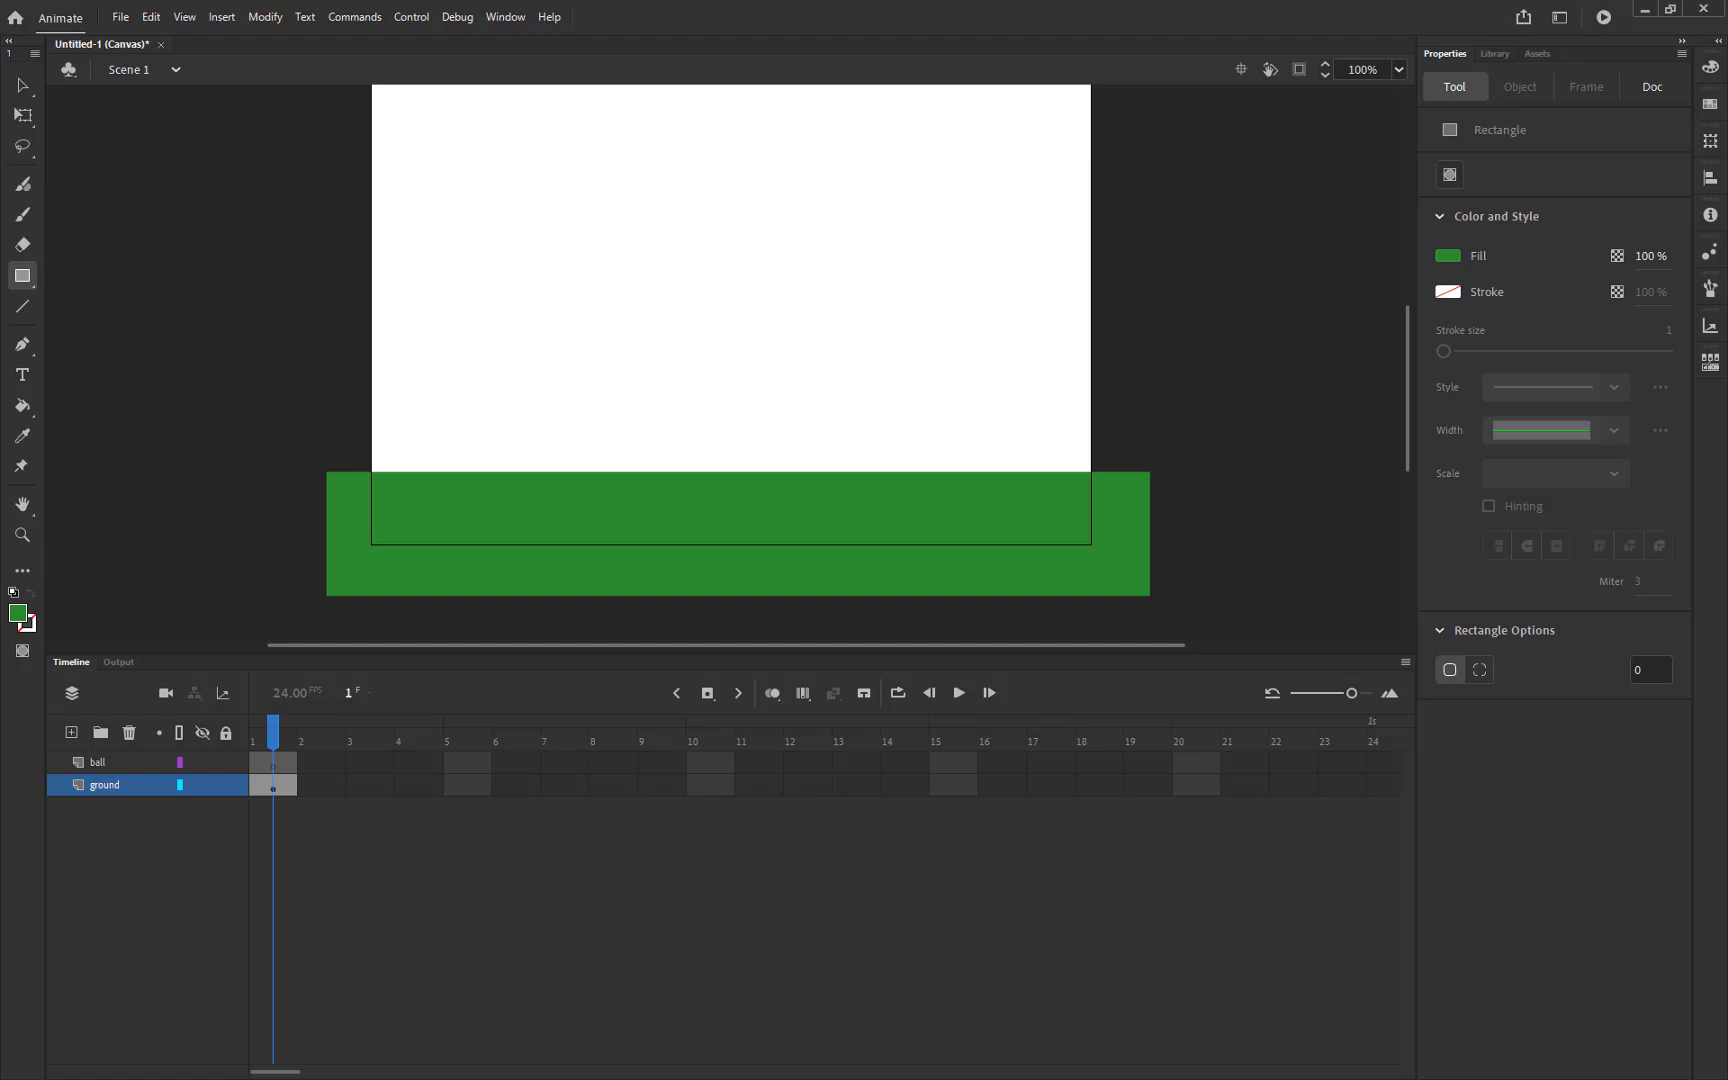
click(271, 736)
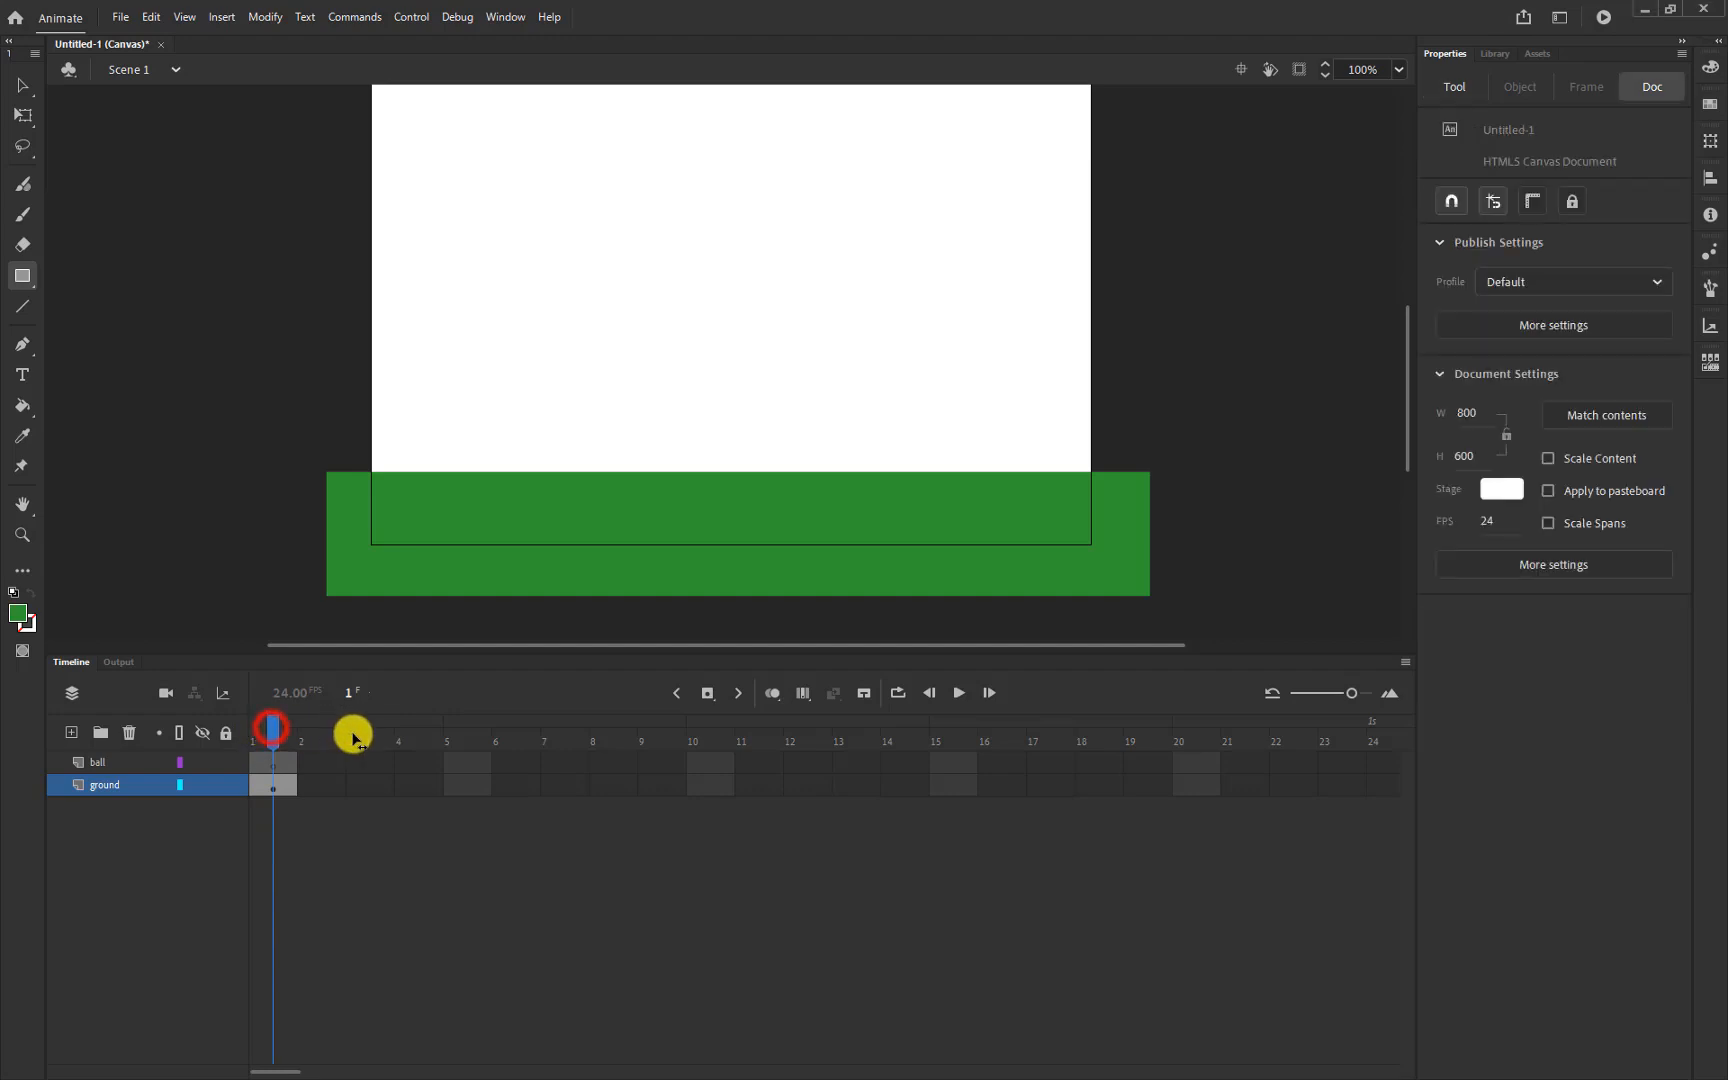
click(274, 733)
Select frames on the ground layer, trying frames 1, 10 and 15
click(274, 721)
click(272, 724)
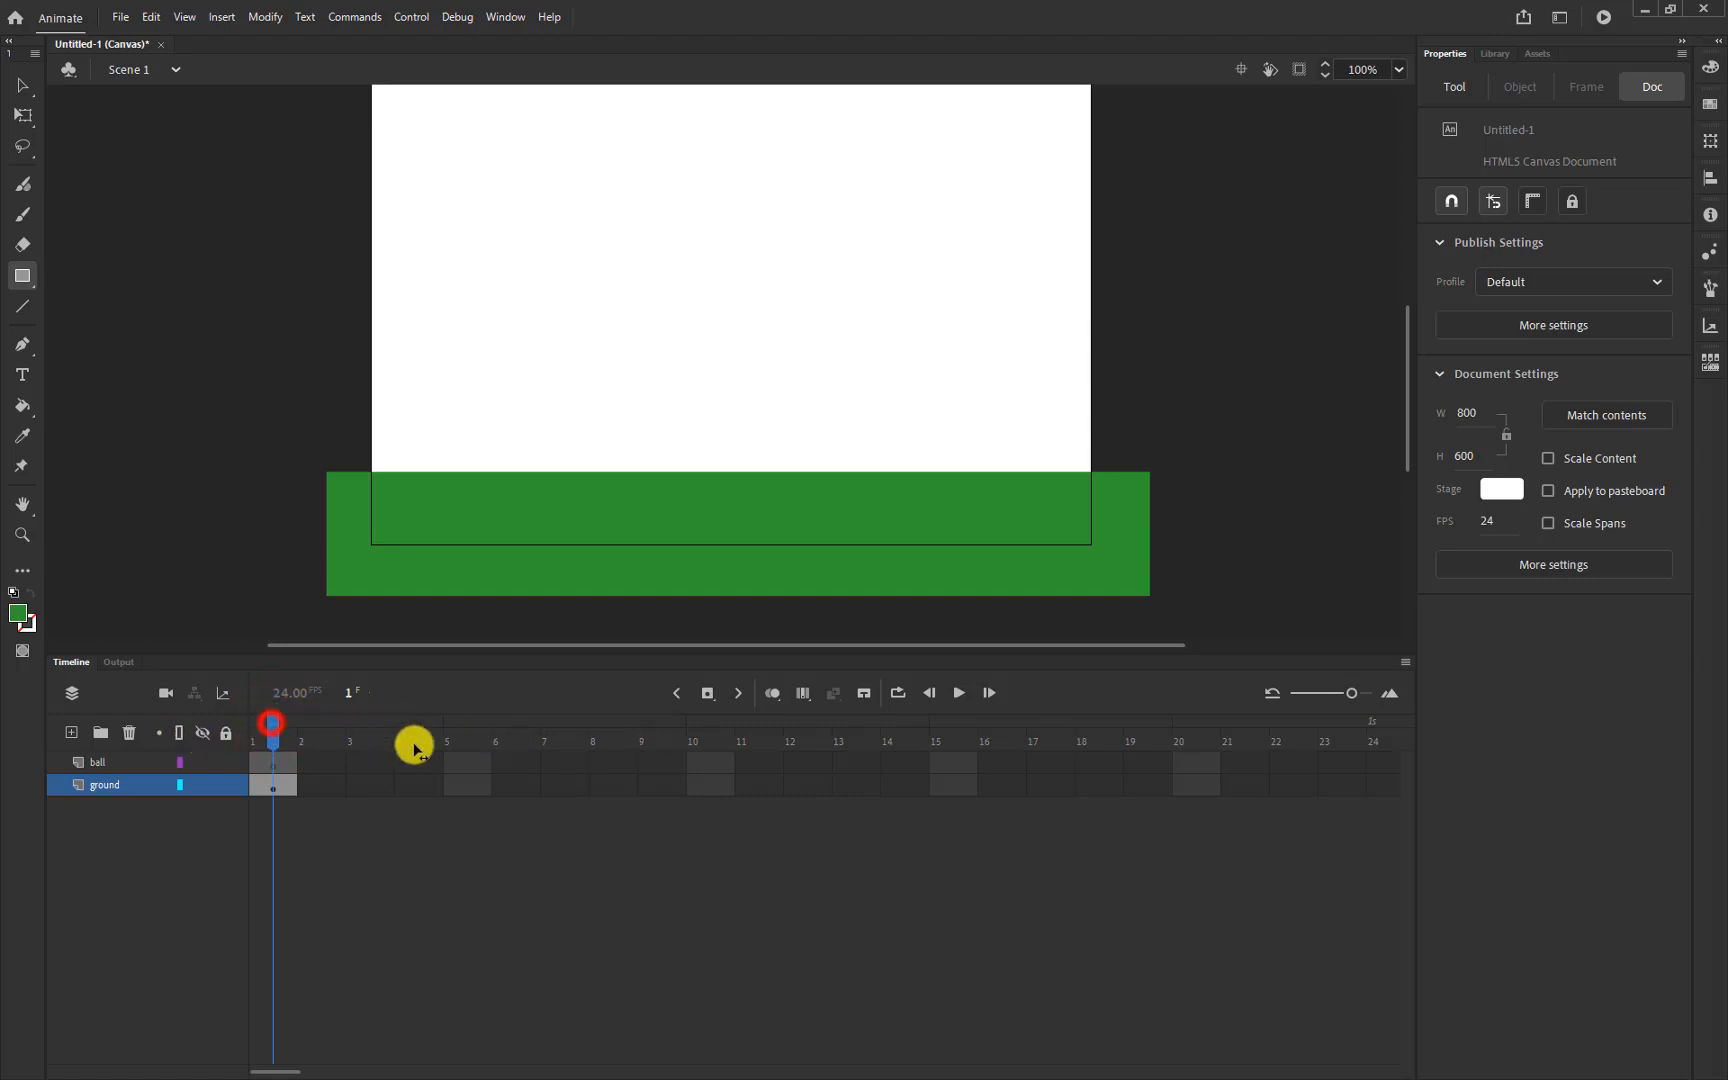
click(272, 726)
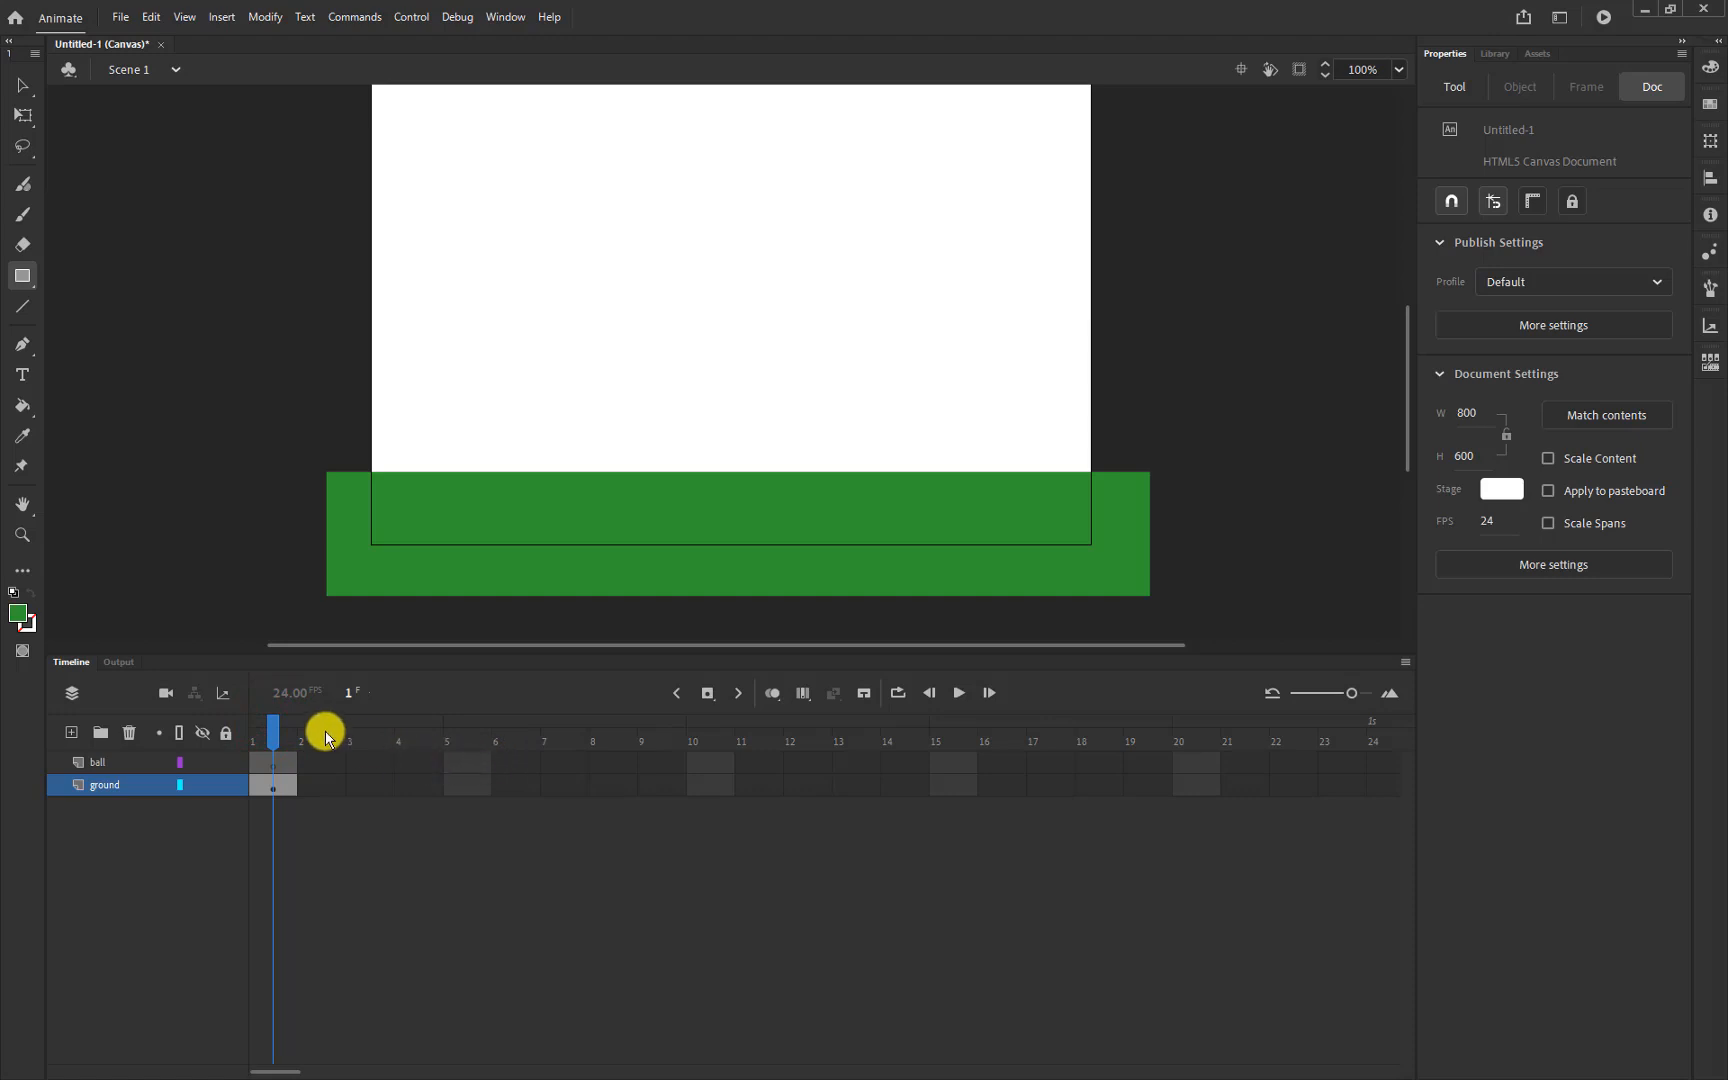
click(275, 726)
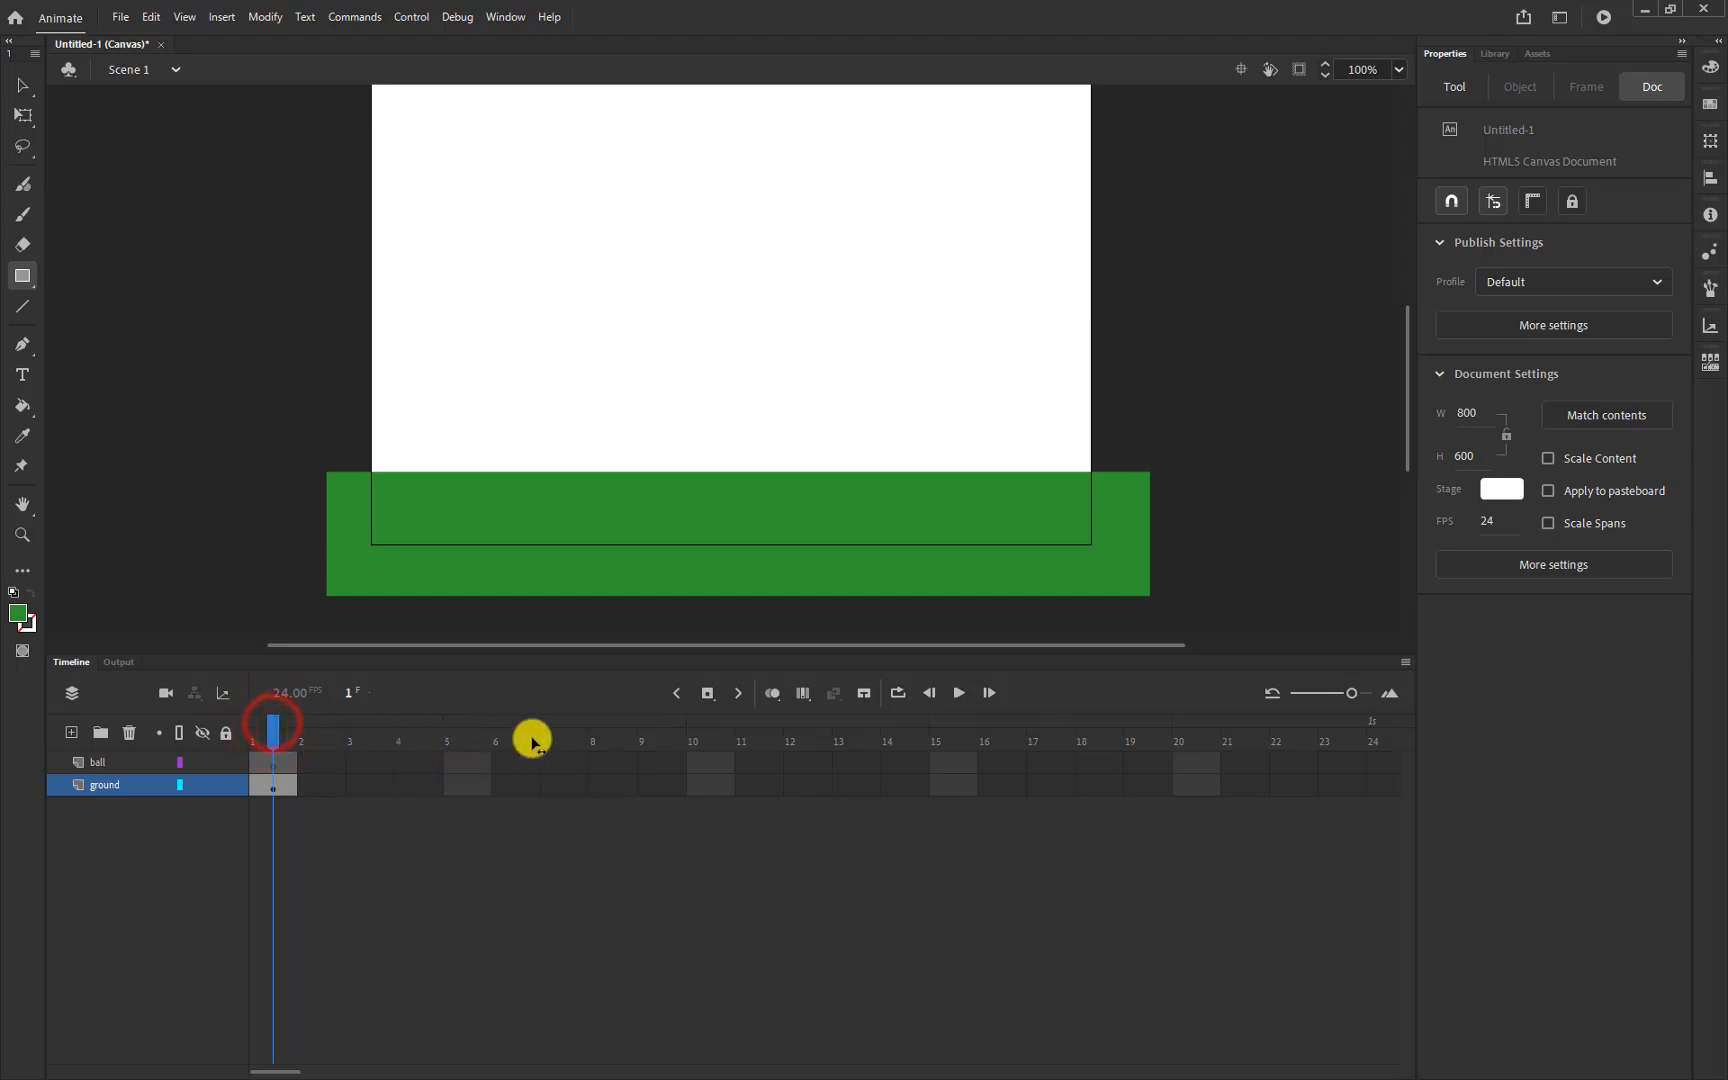
click(276, 726)
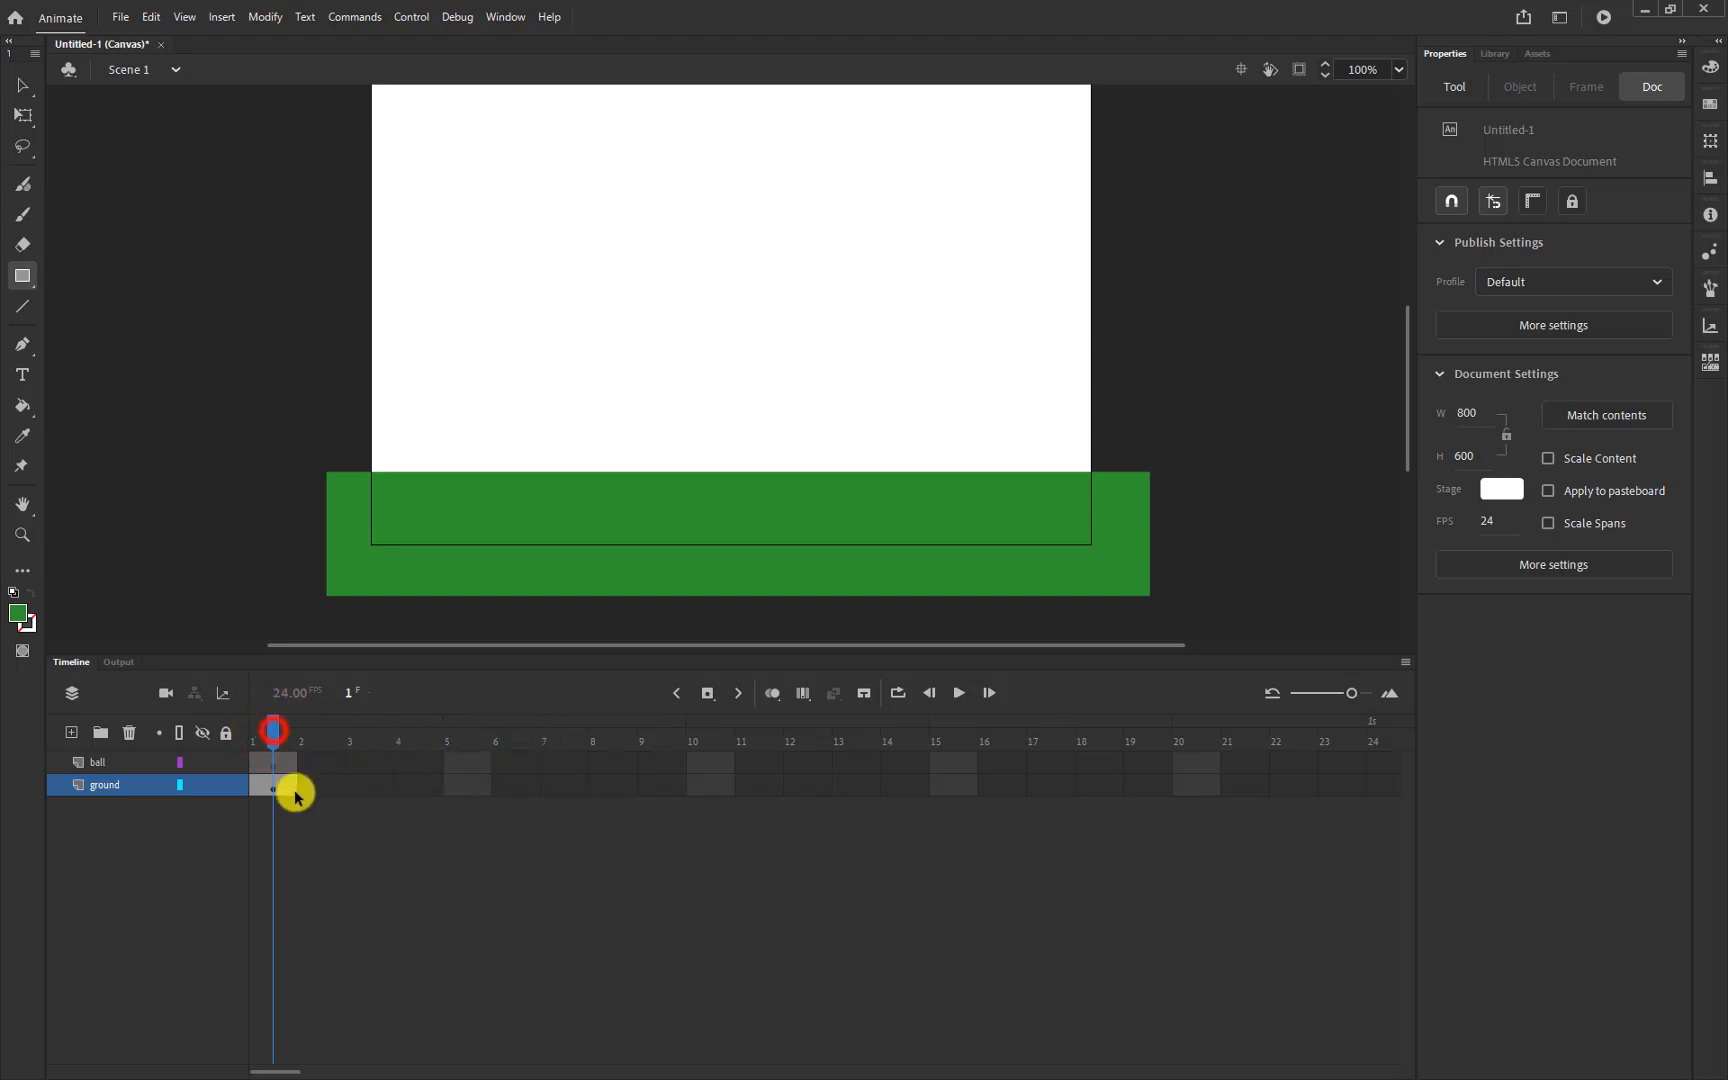
click(272, 786)
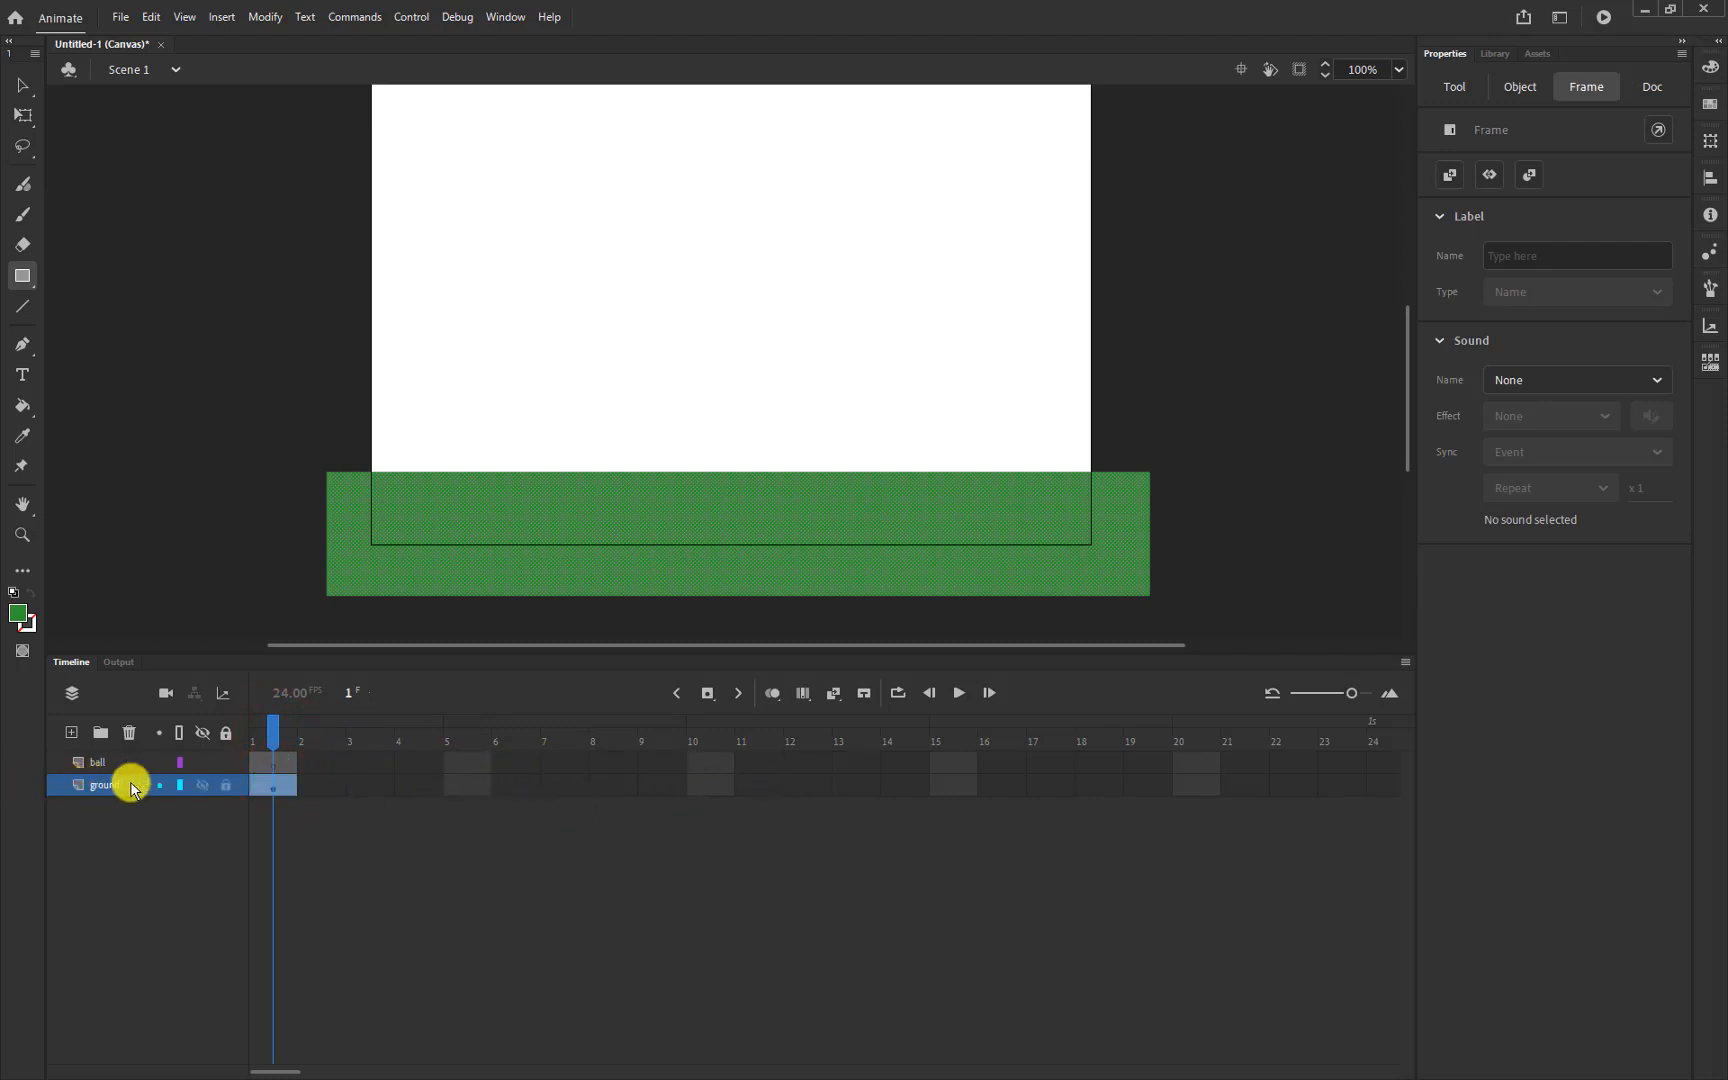
click(712, 788)
click(712, 789)
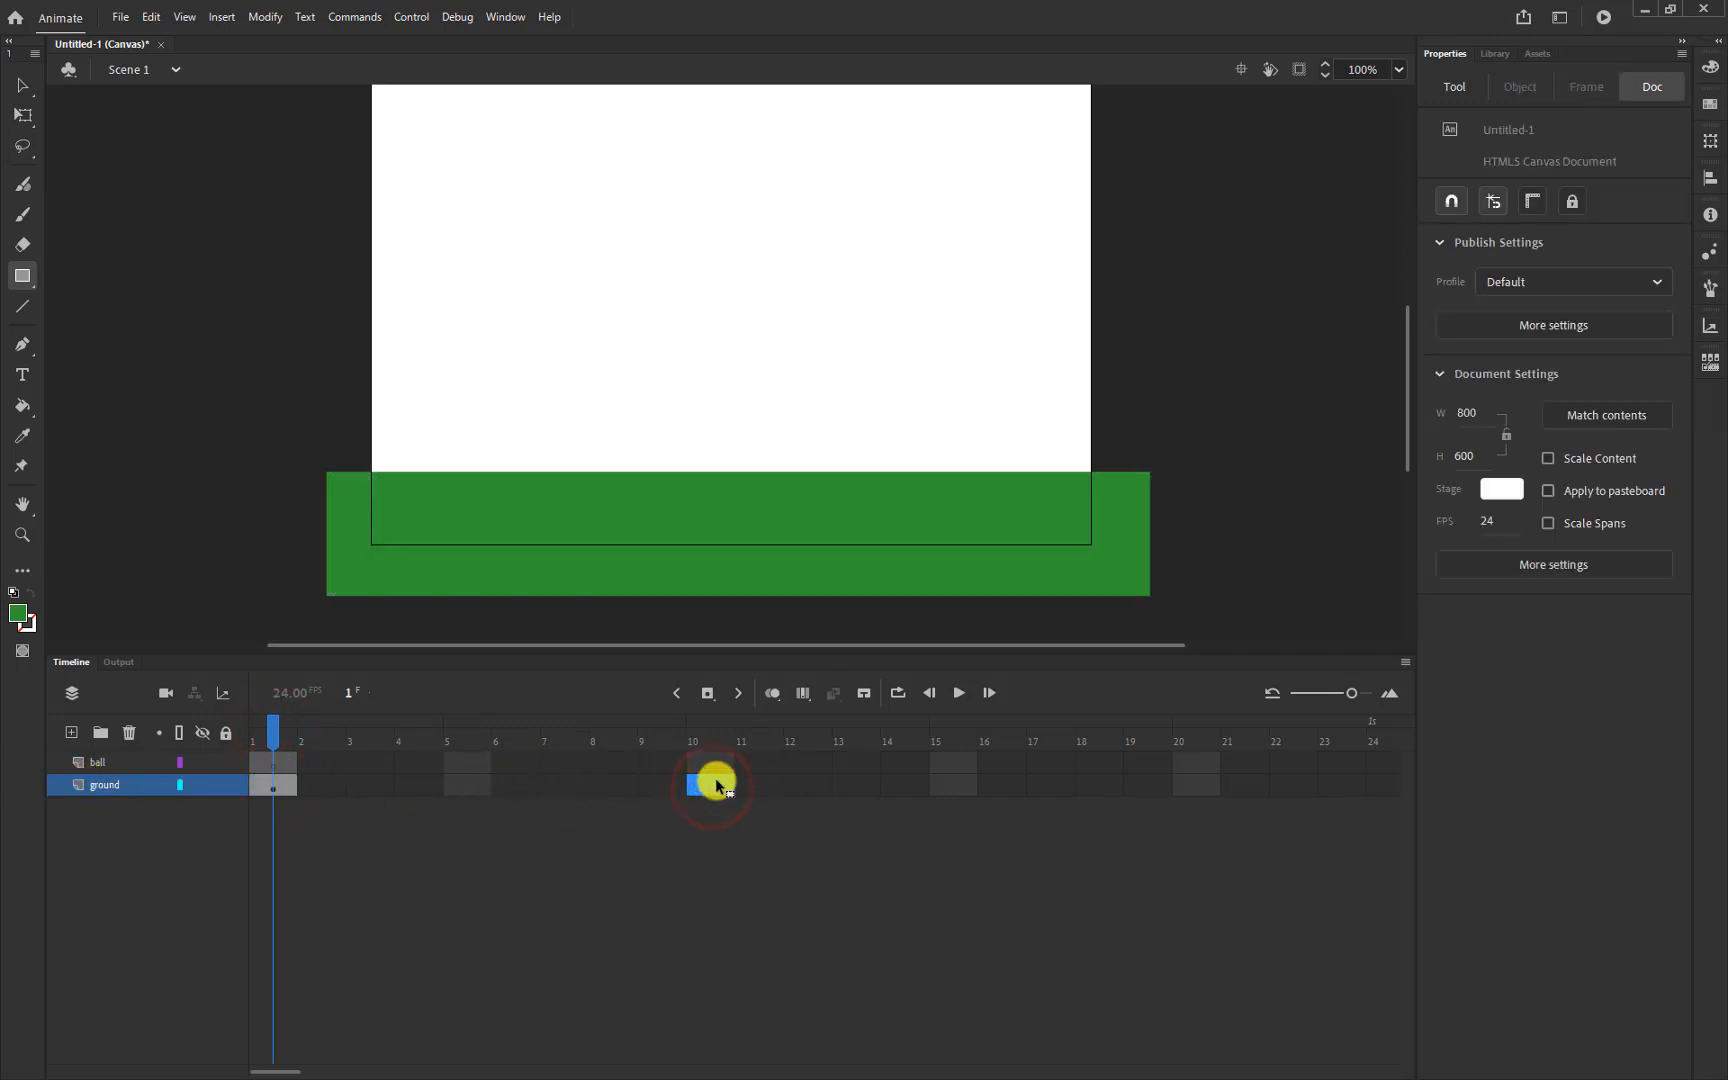
click(275, 728)
click(714, 720)
click(955, 694)
click(949, 785)
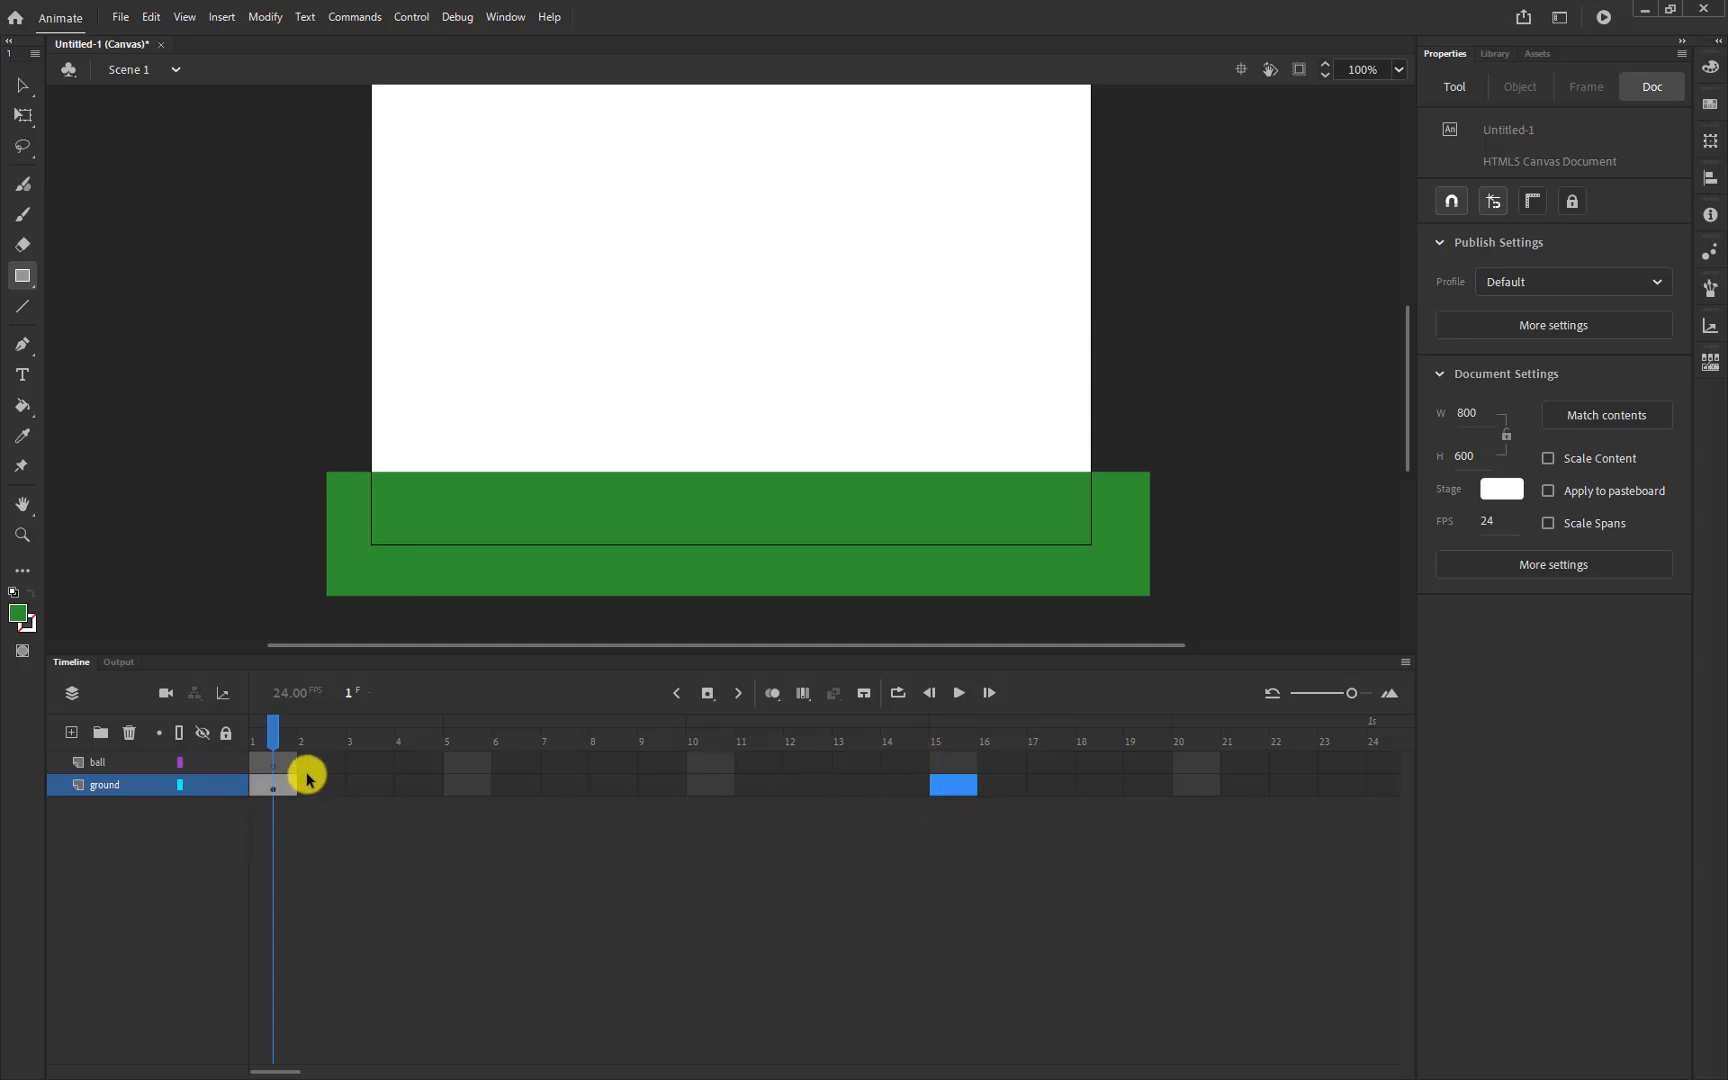
click(272, 784)
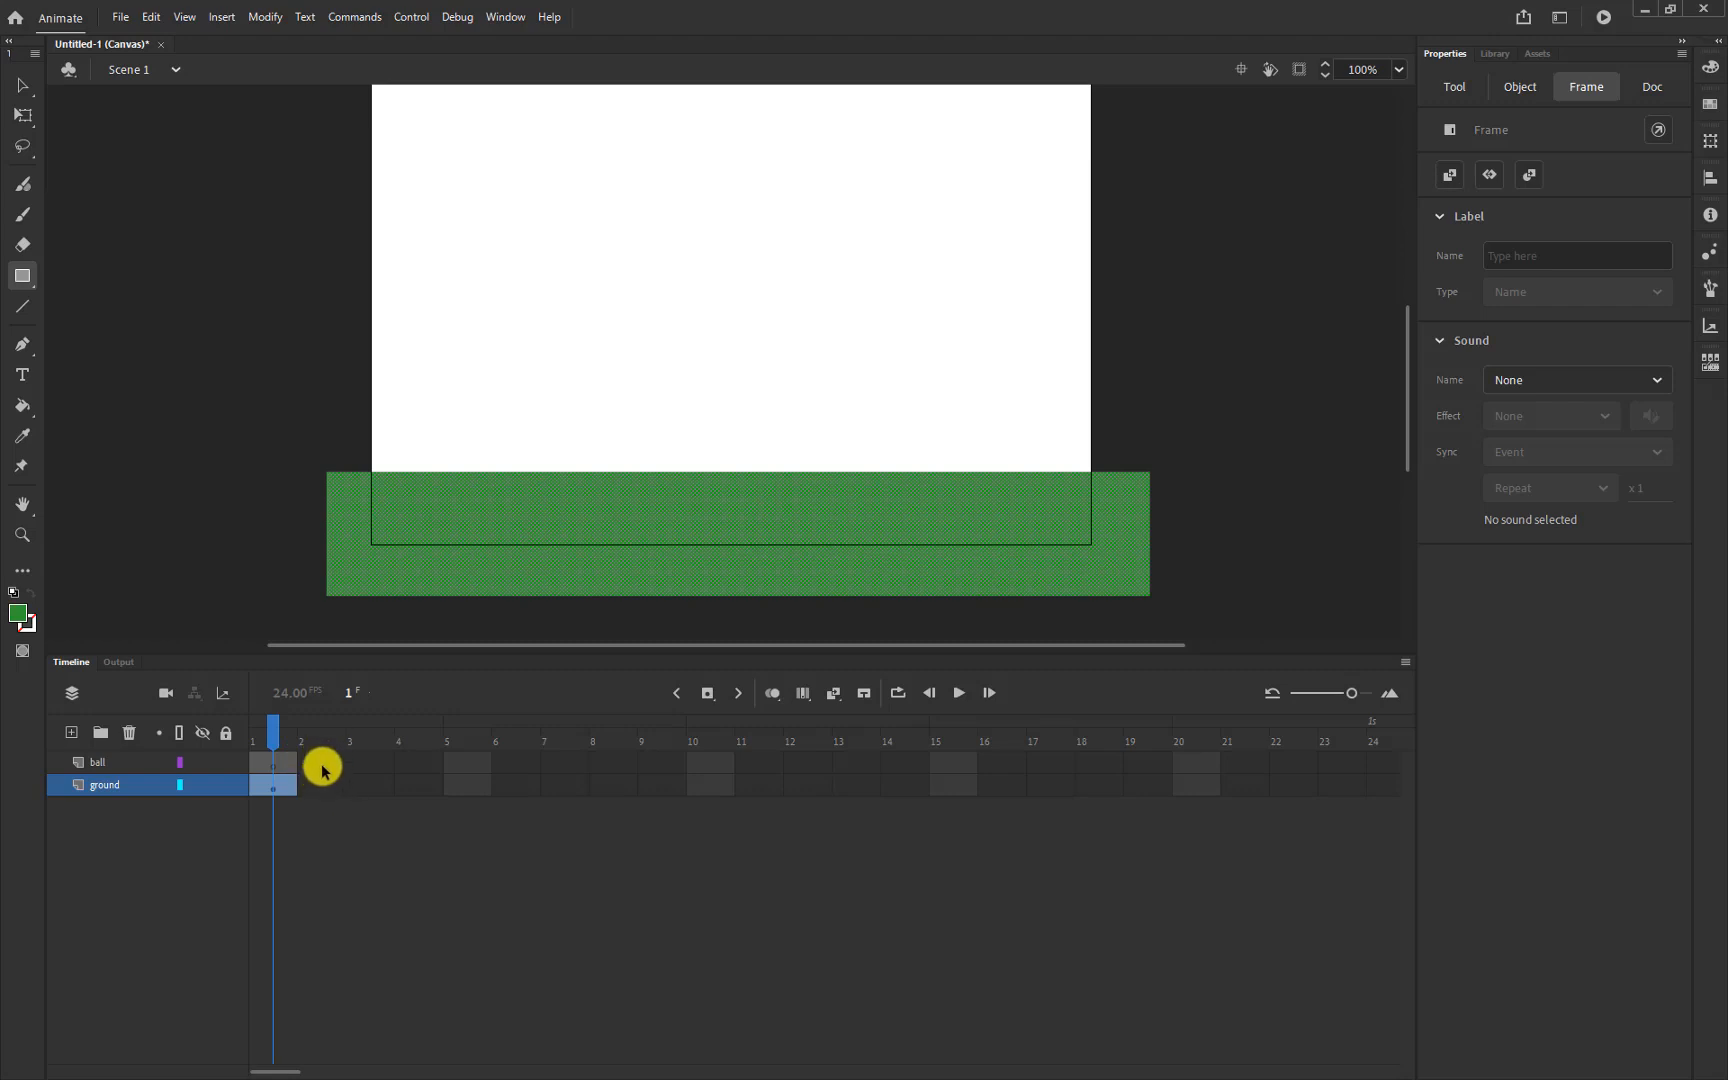
Insert a keyframe at frame 2 of the ball layer
click(323, 764)
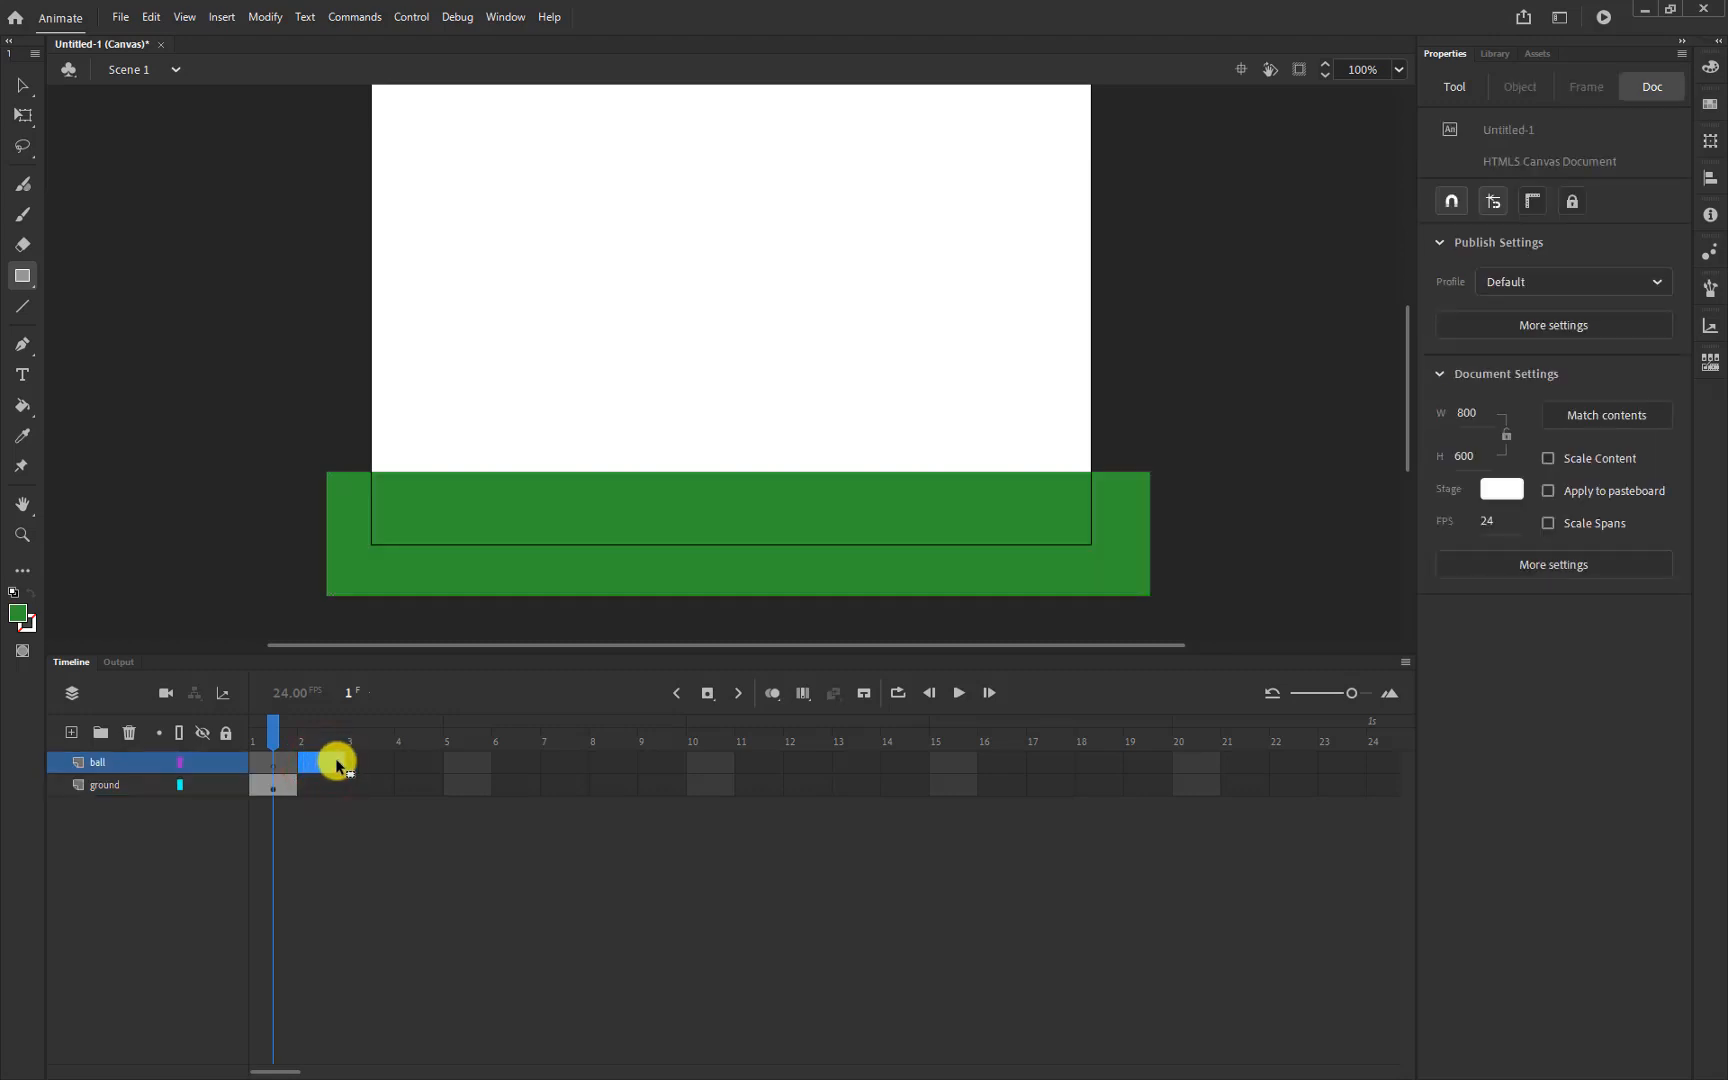
click(336, 764)
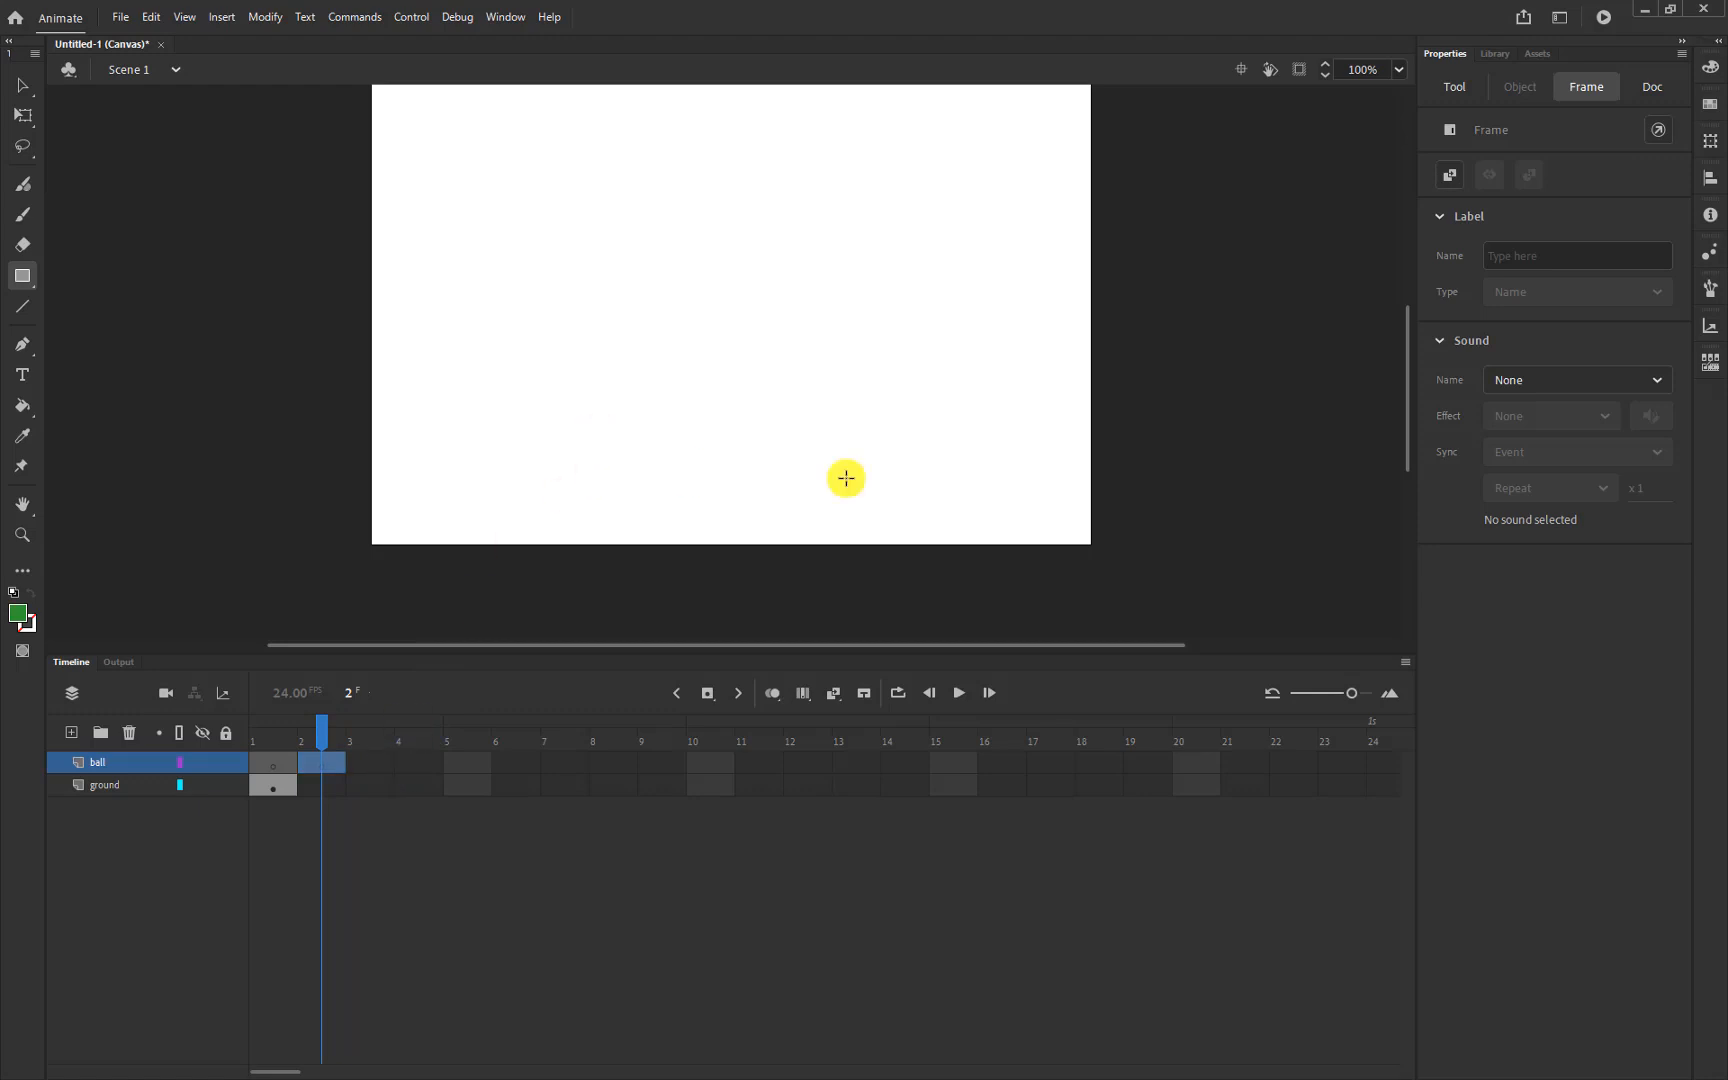
key(F6)
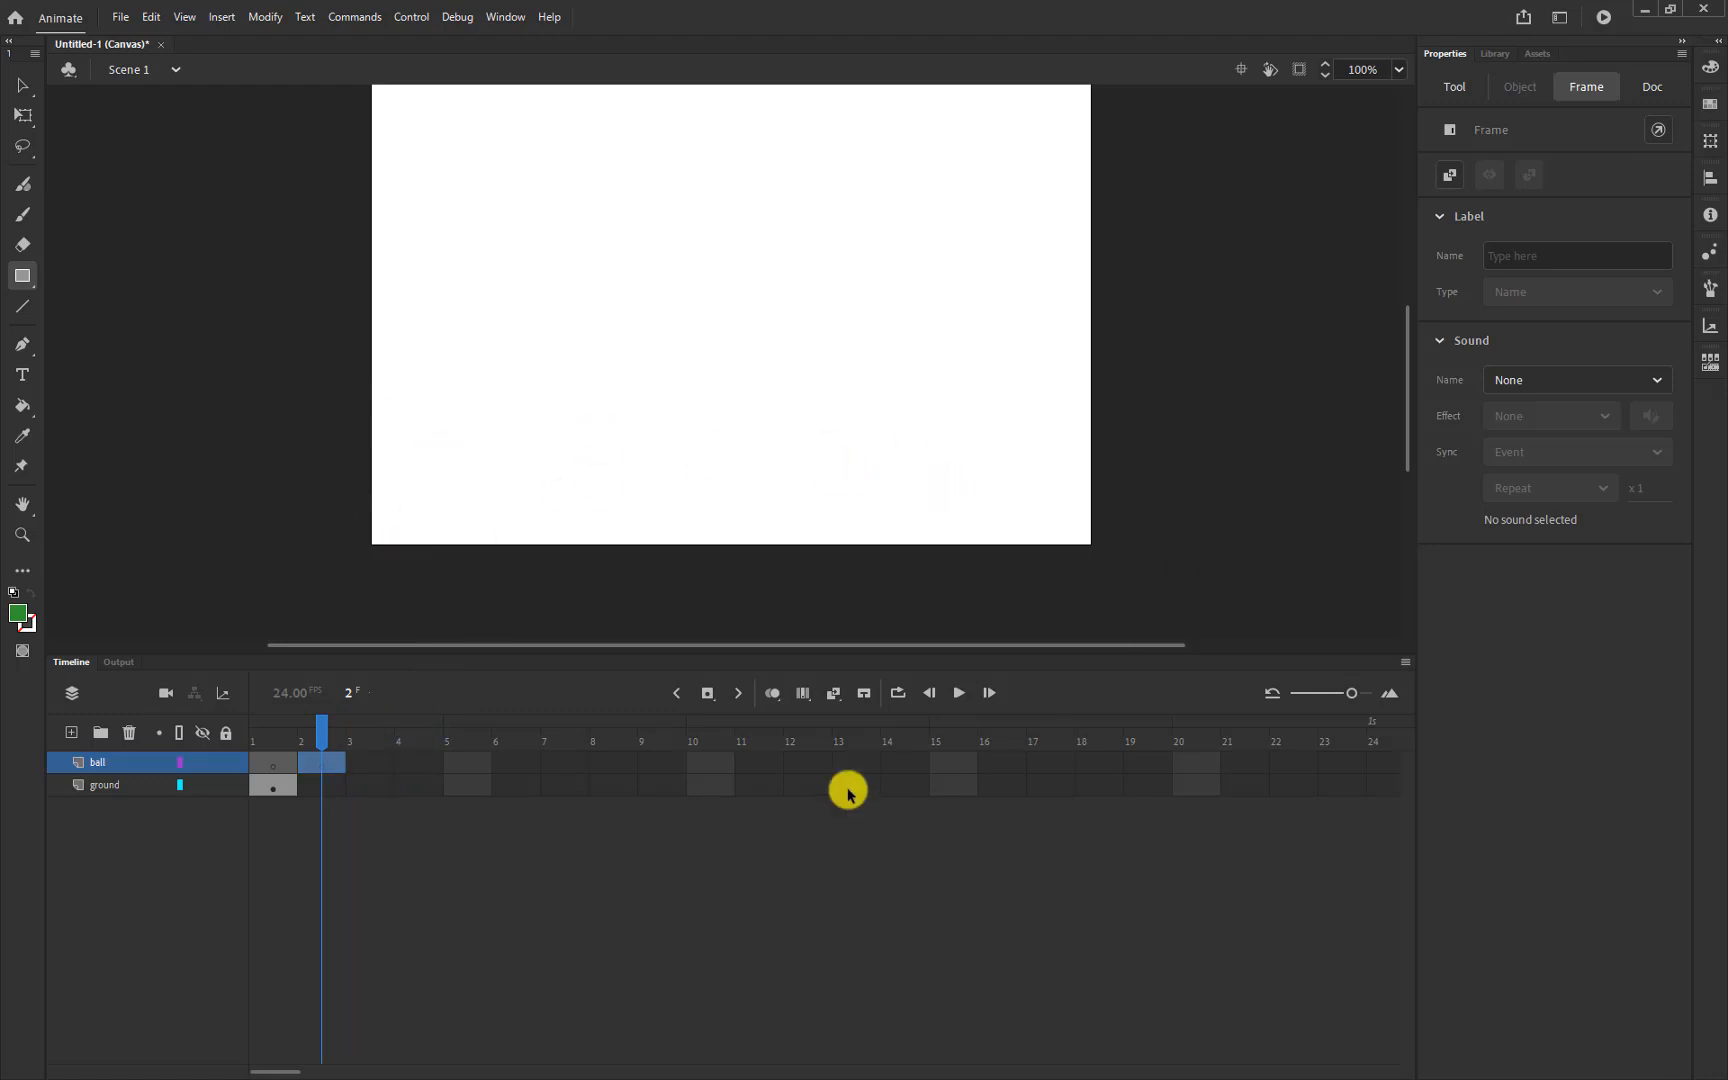
Extend the ground layer's frames through frame 15 with F5
click(272, 790)
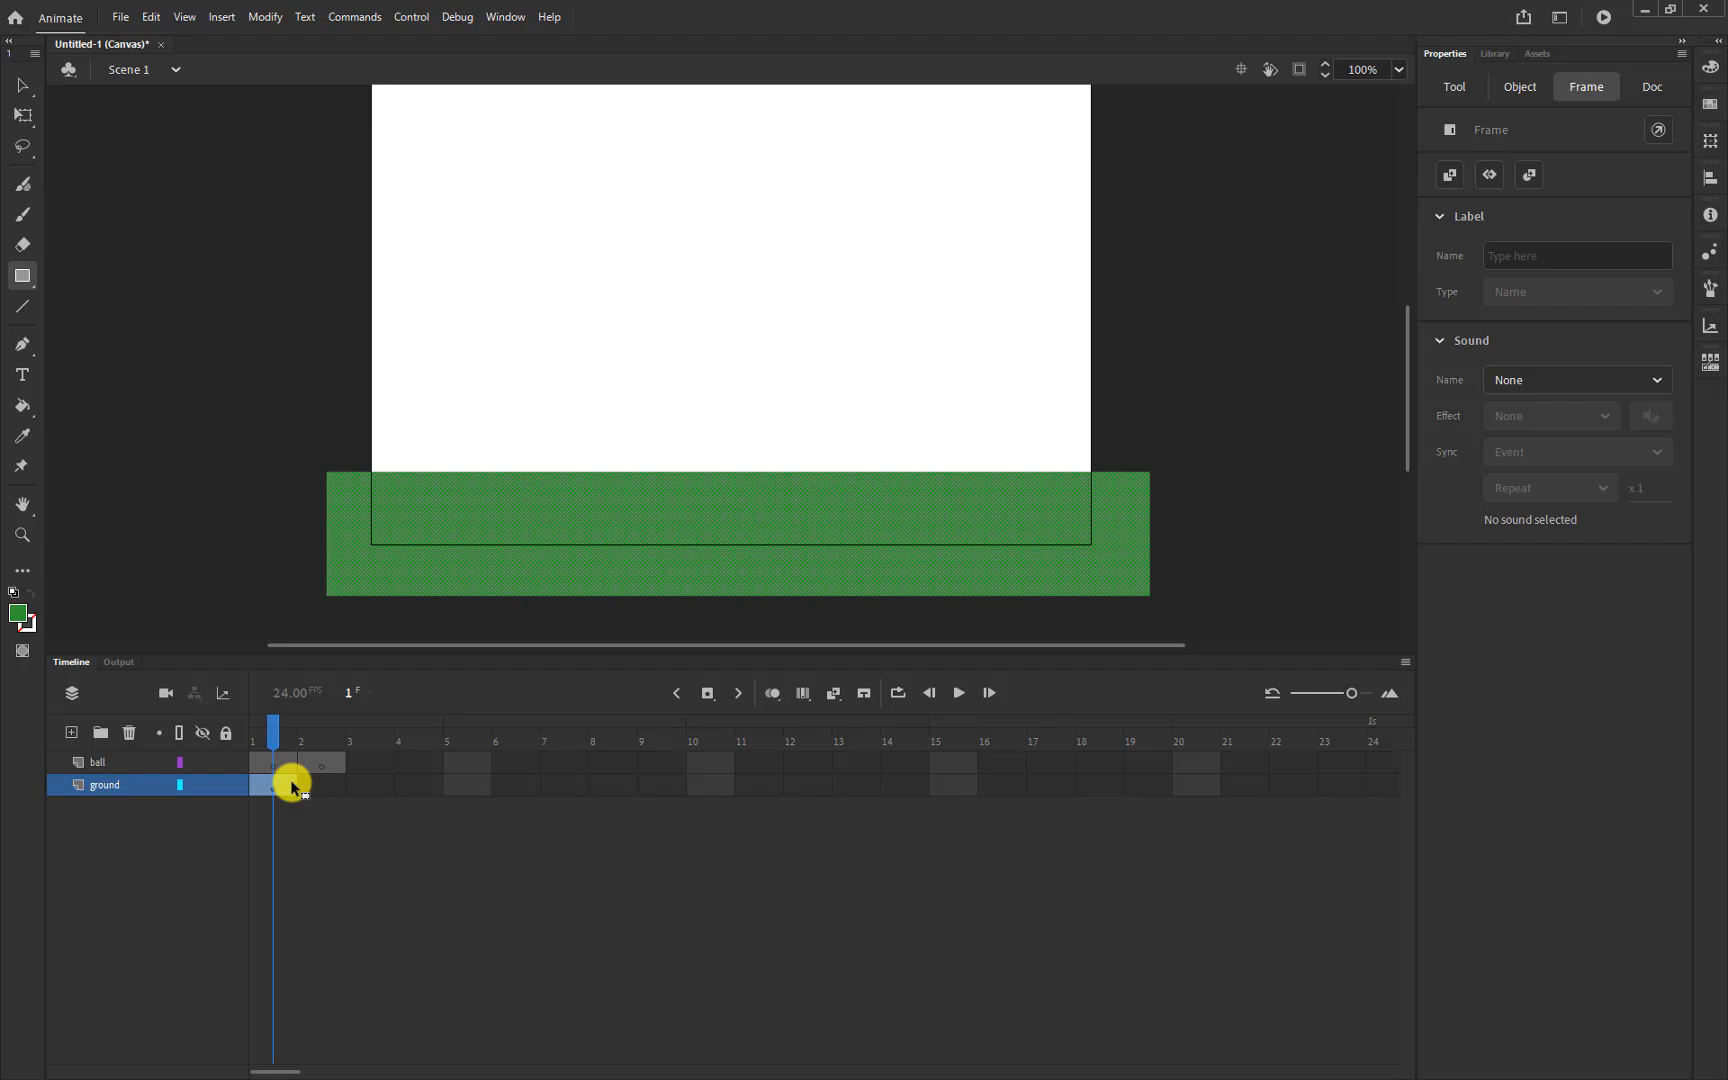
click(289, 784)
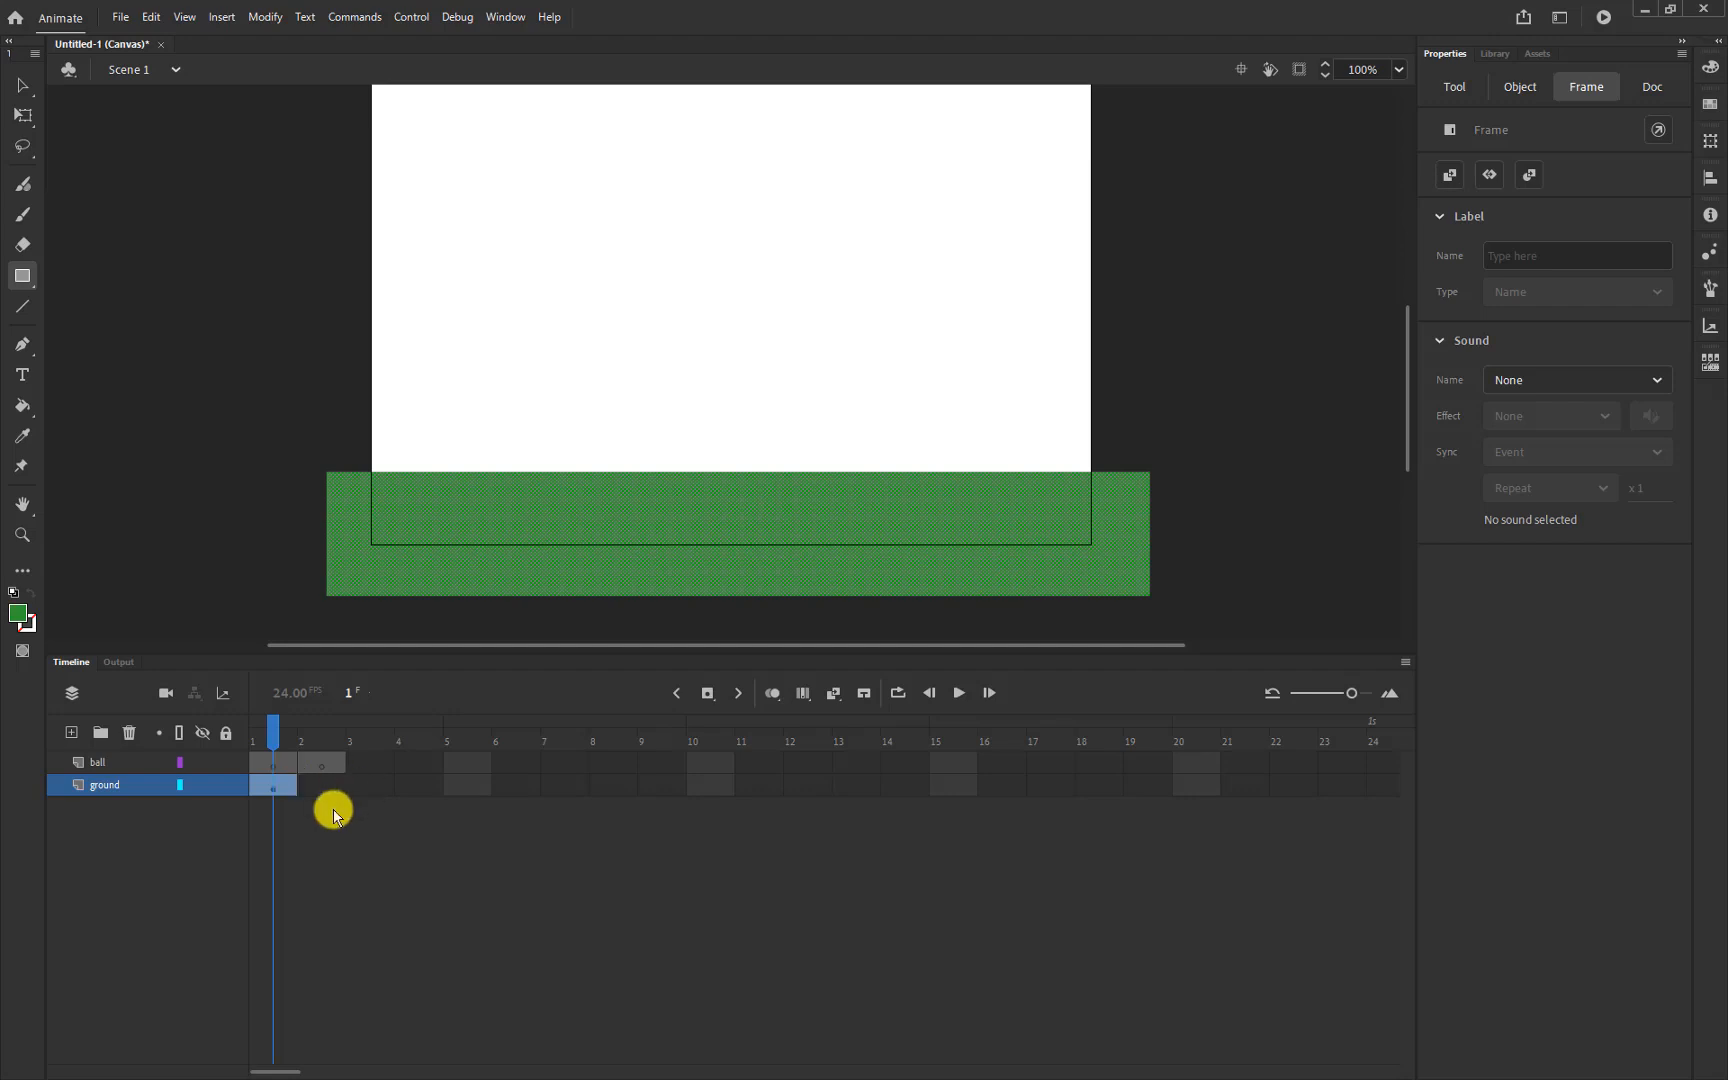
click(954, 784)
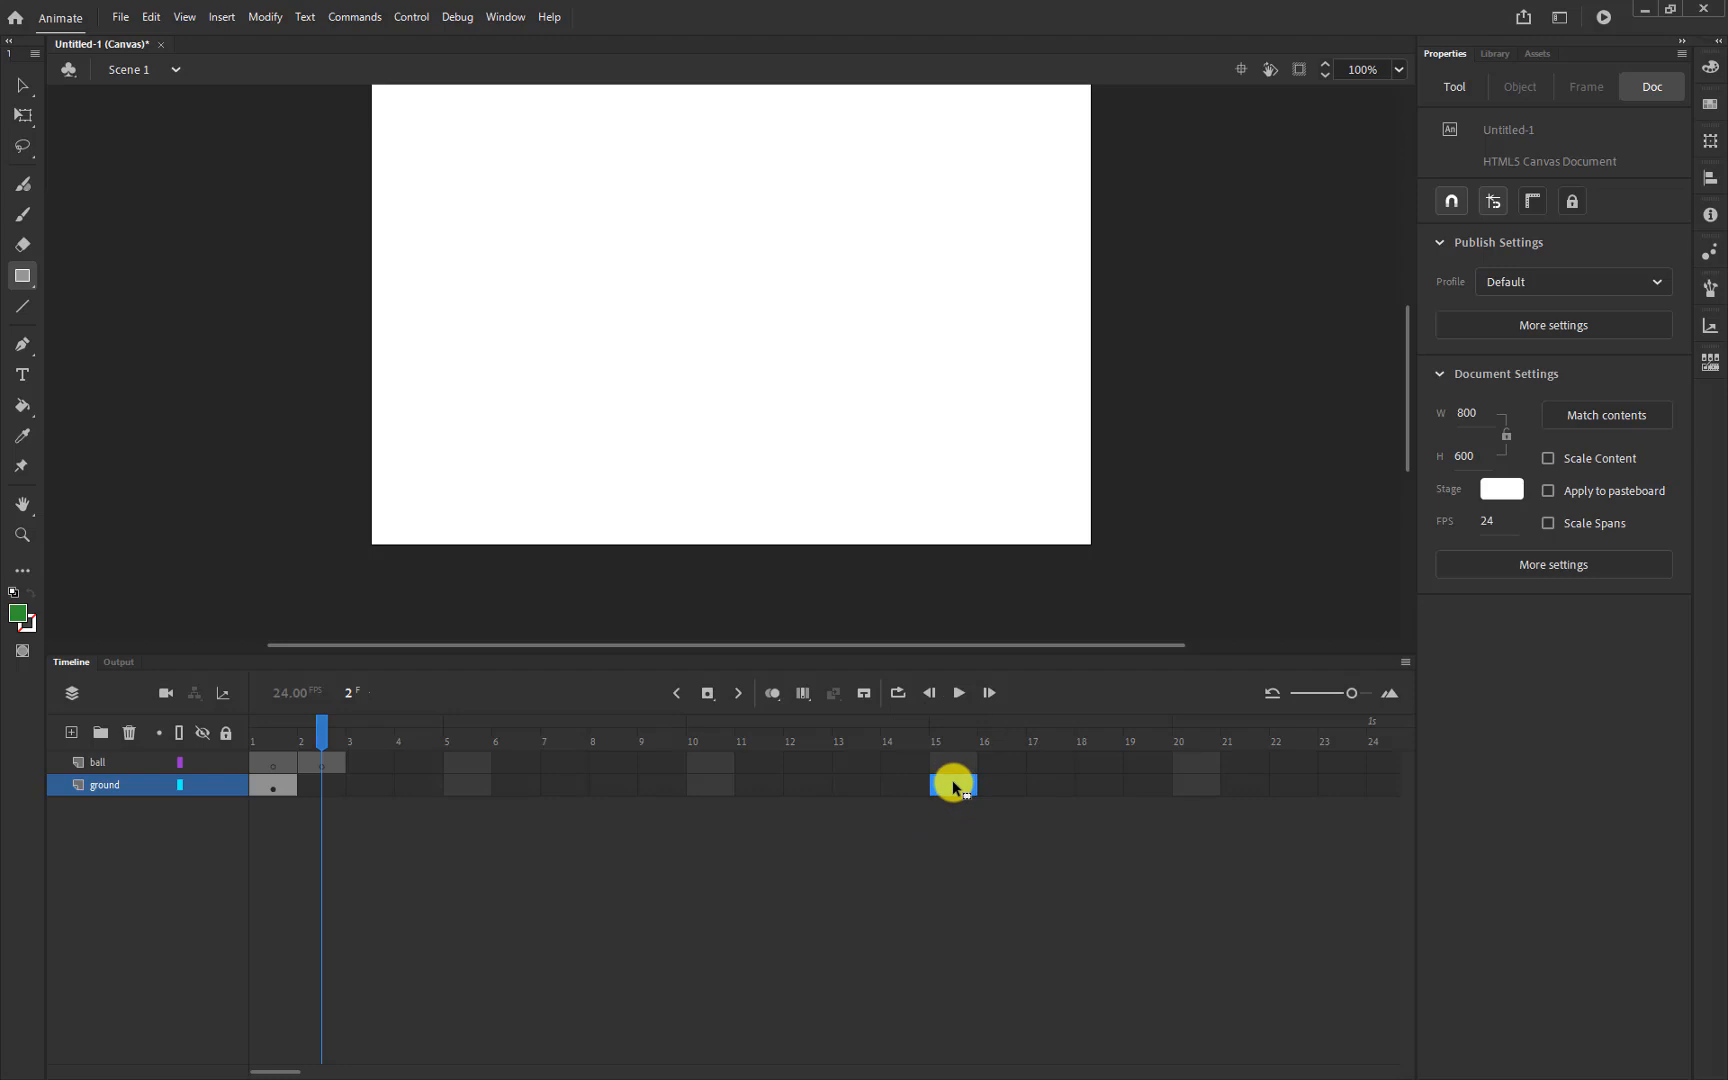
click(272, 786)
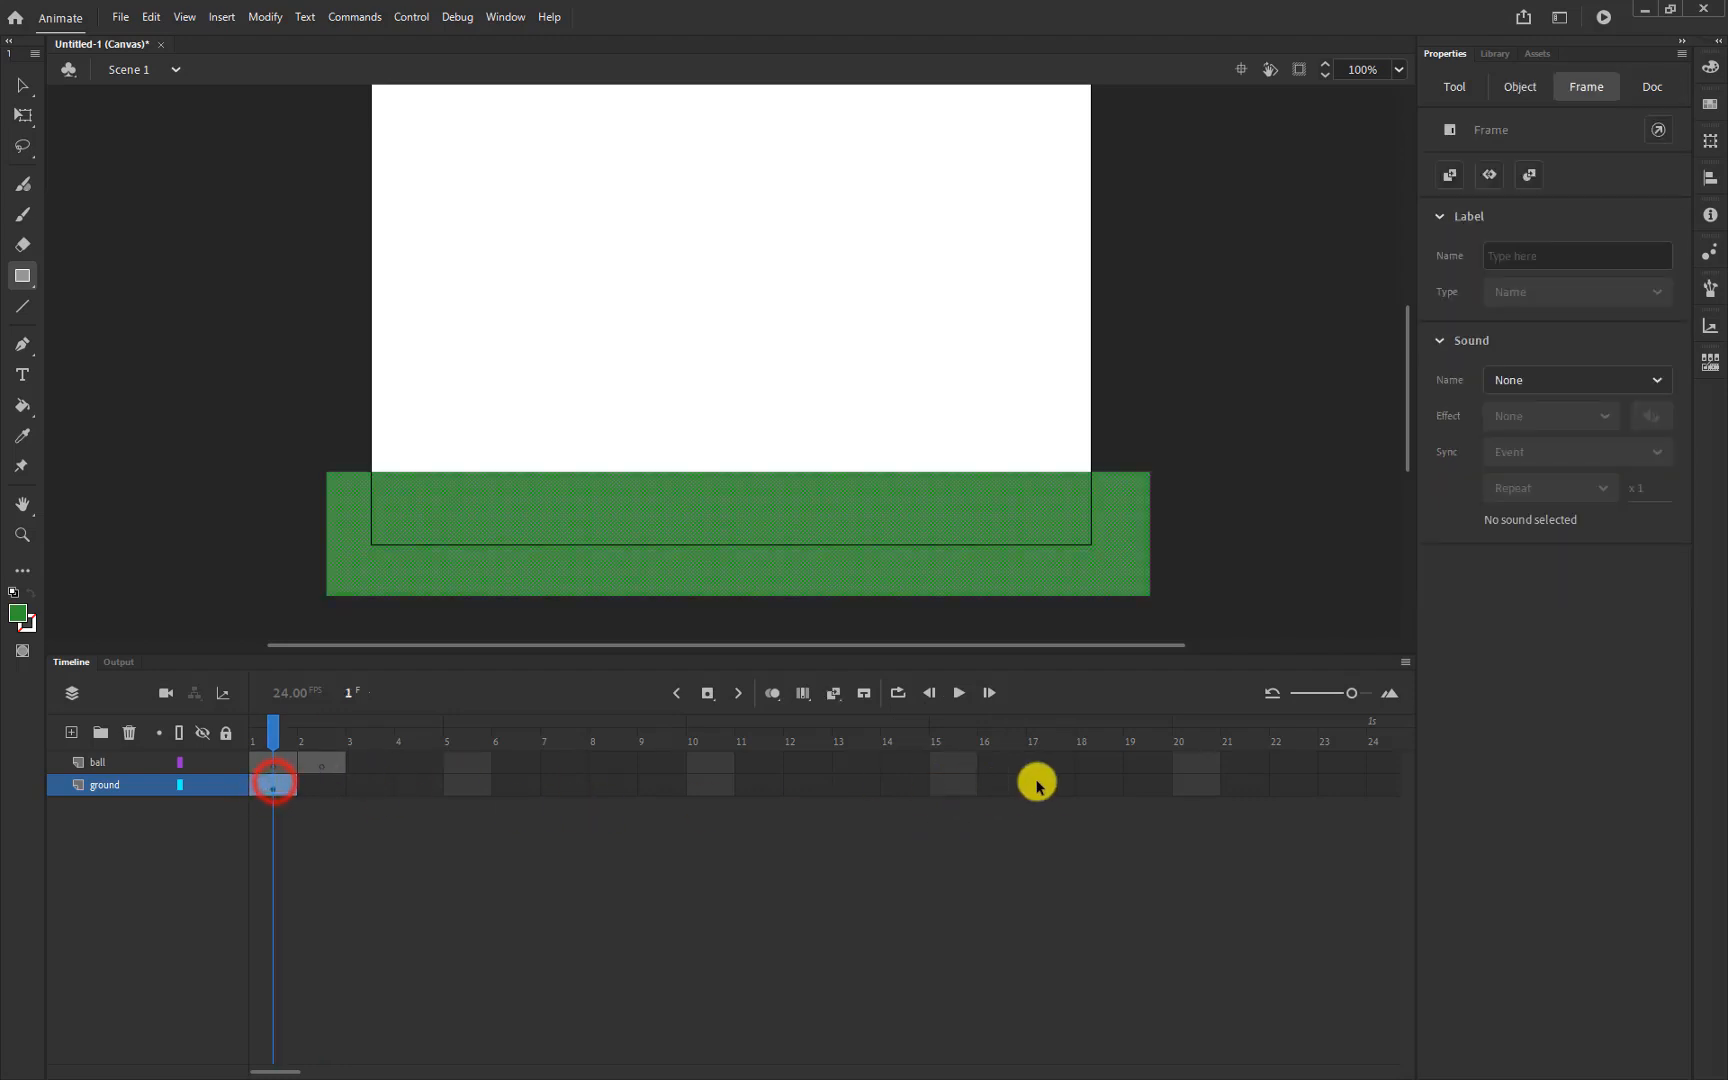
click(957, 787)
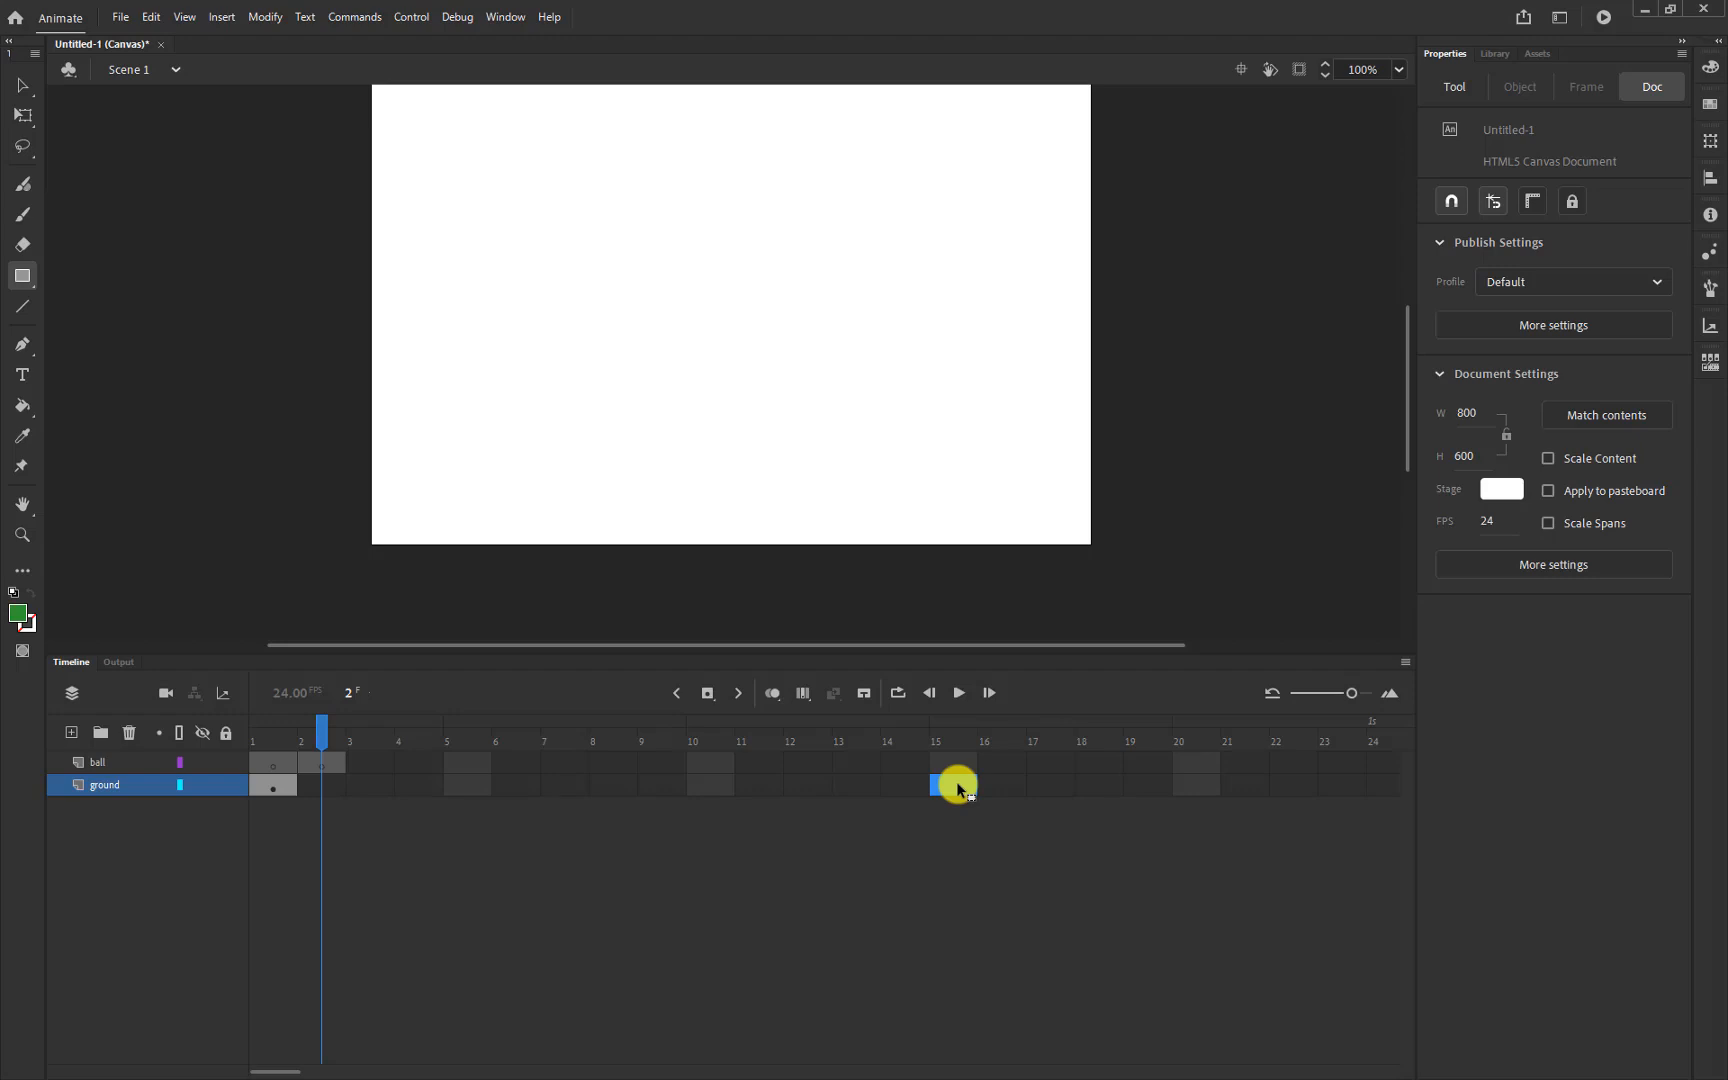
key(F5)
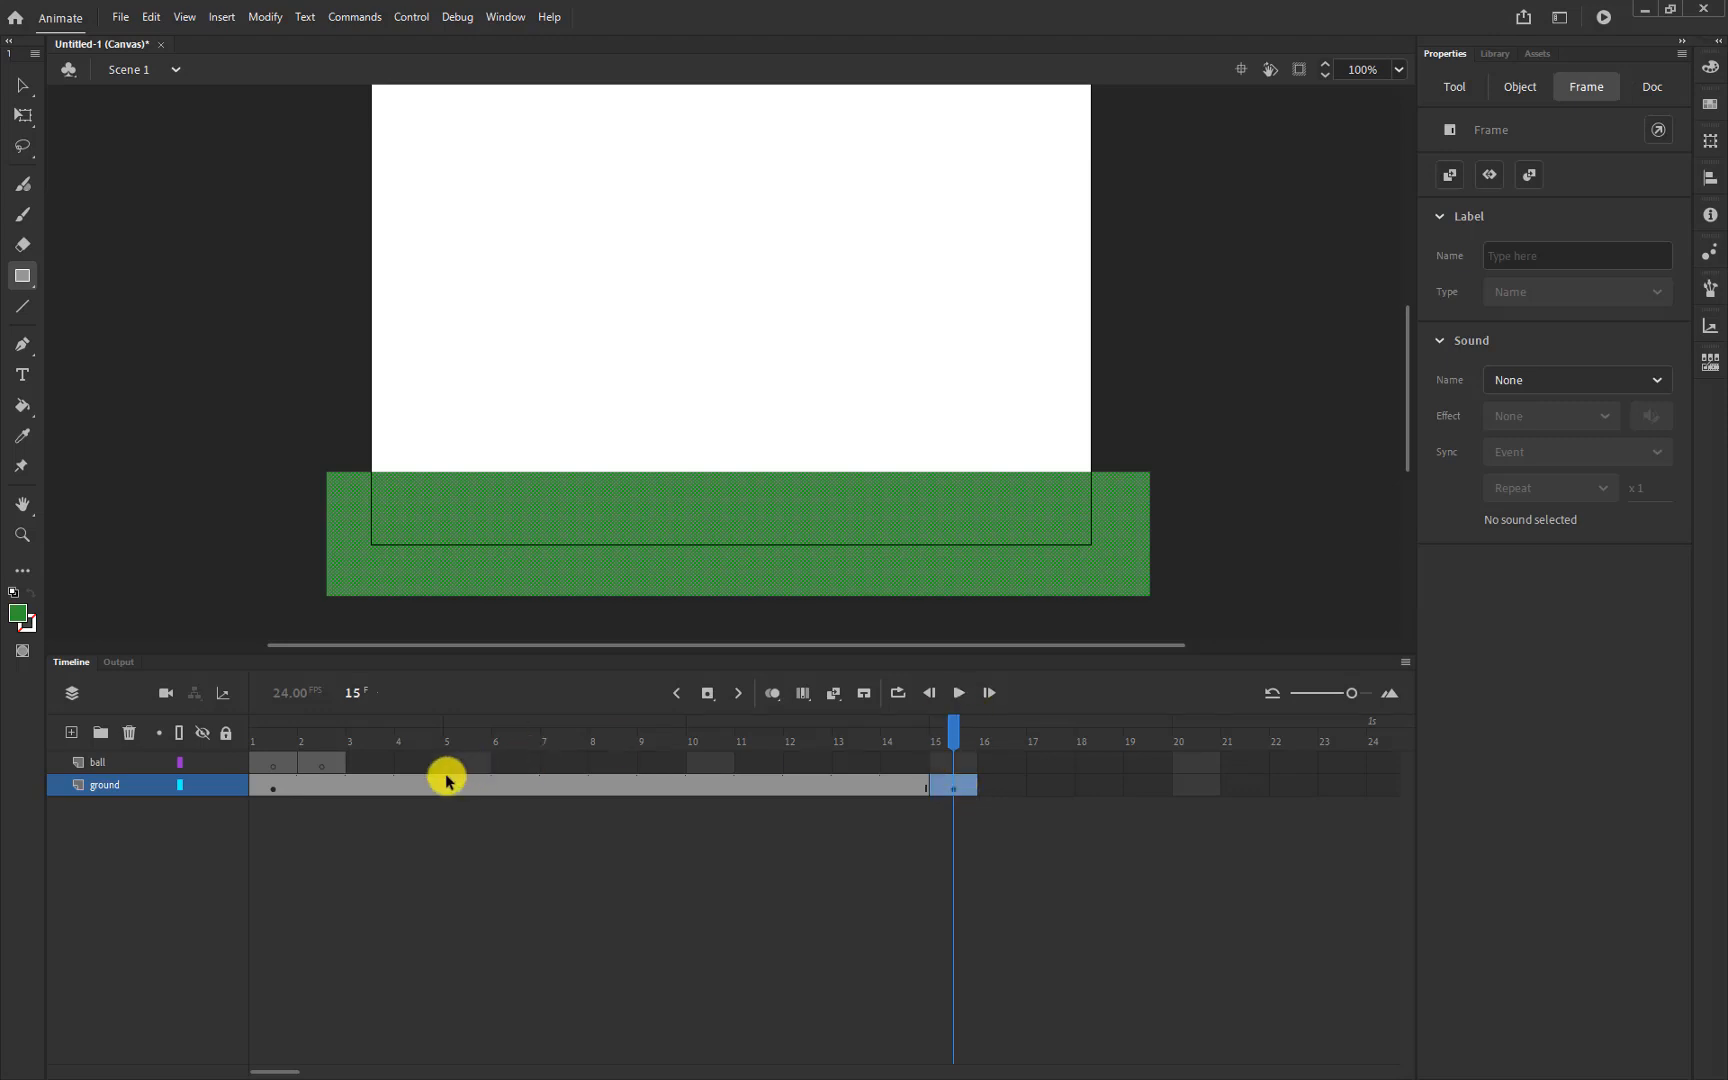
Clear ball's frame 2 with Clear Frames, then scrub the playhead to frame 15 and back to 1
click(305, 792)
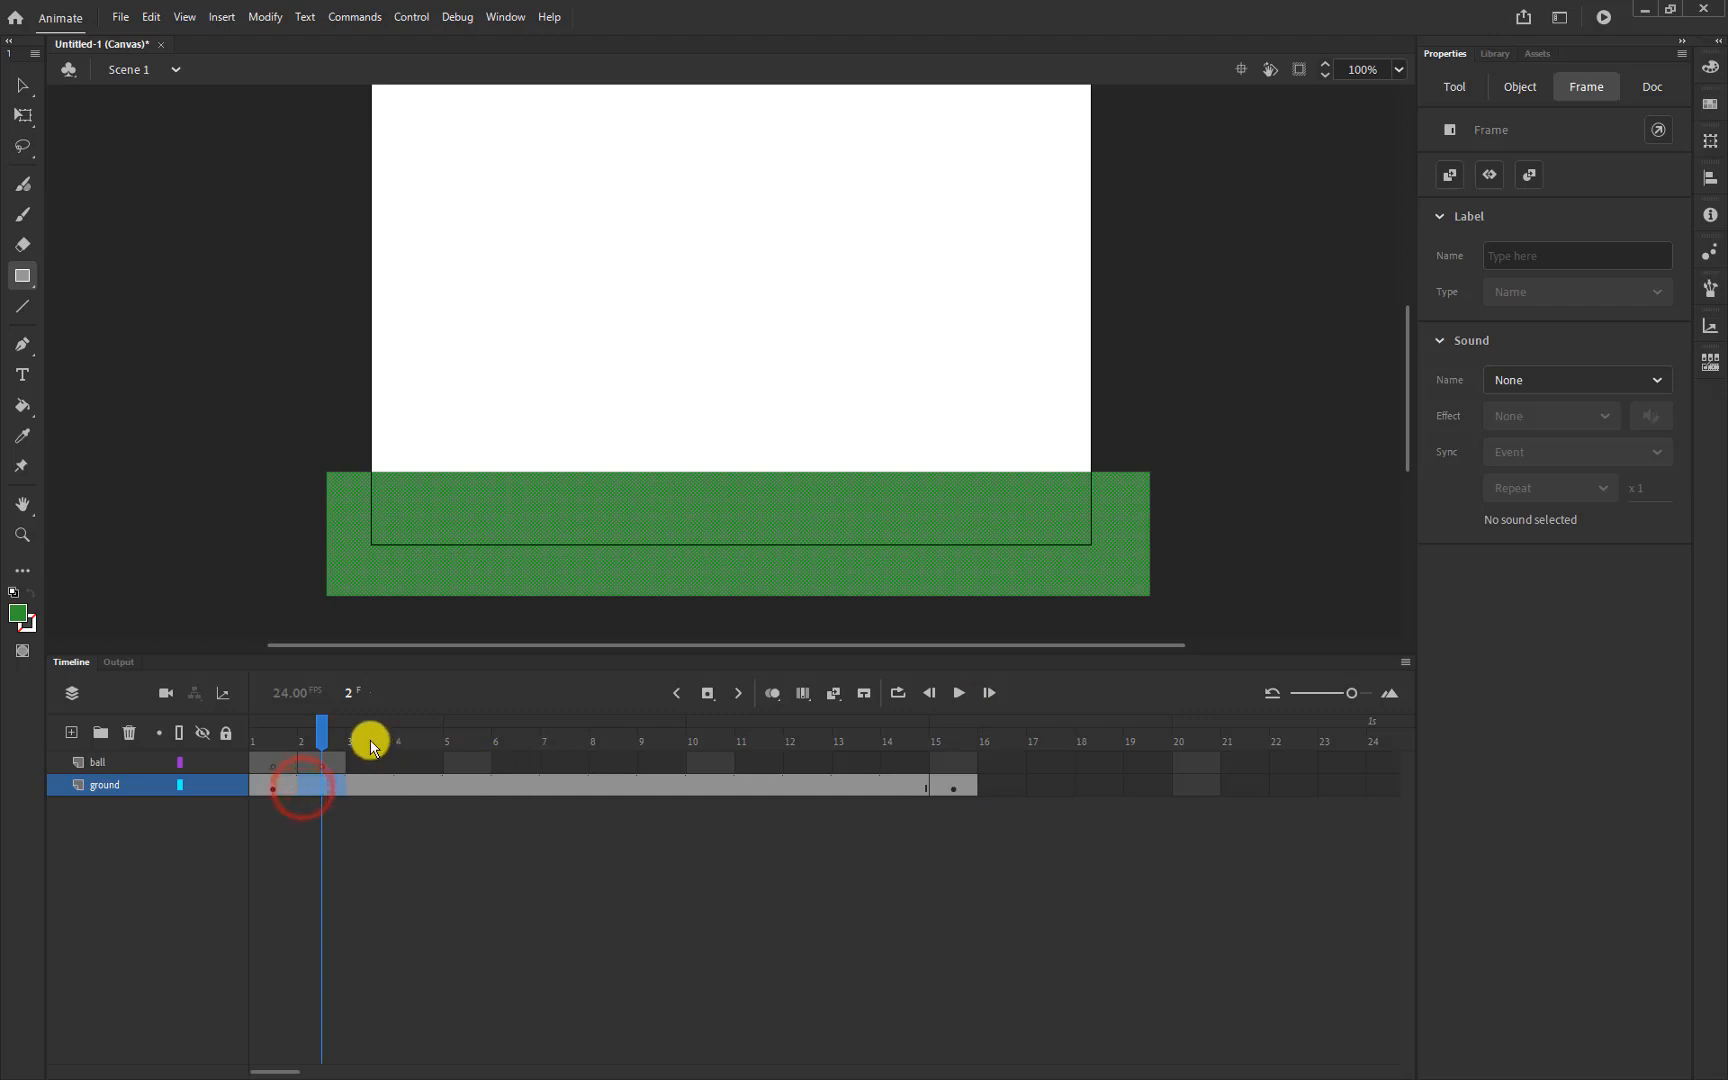
drag(324, 729, 955, 771)
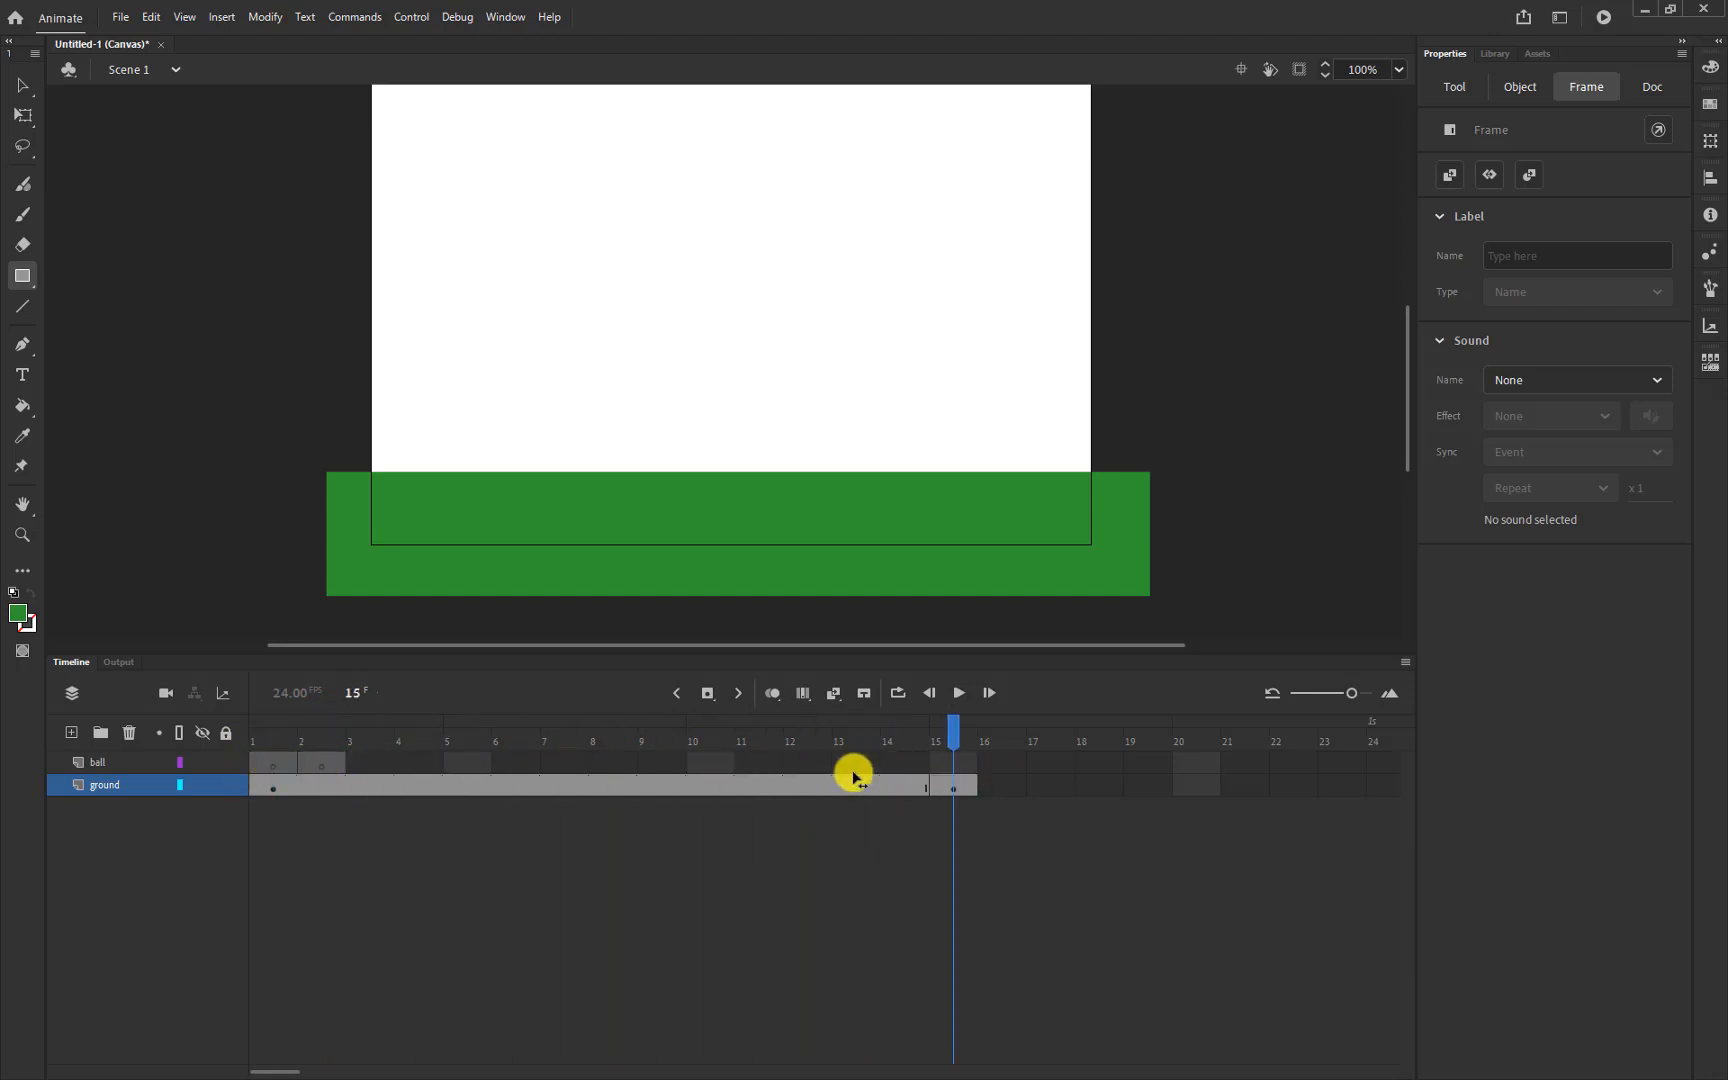
click(328, 766)
right_click(331, 770)
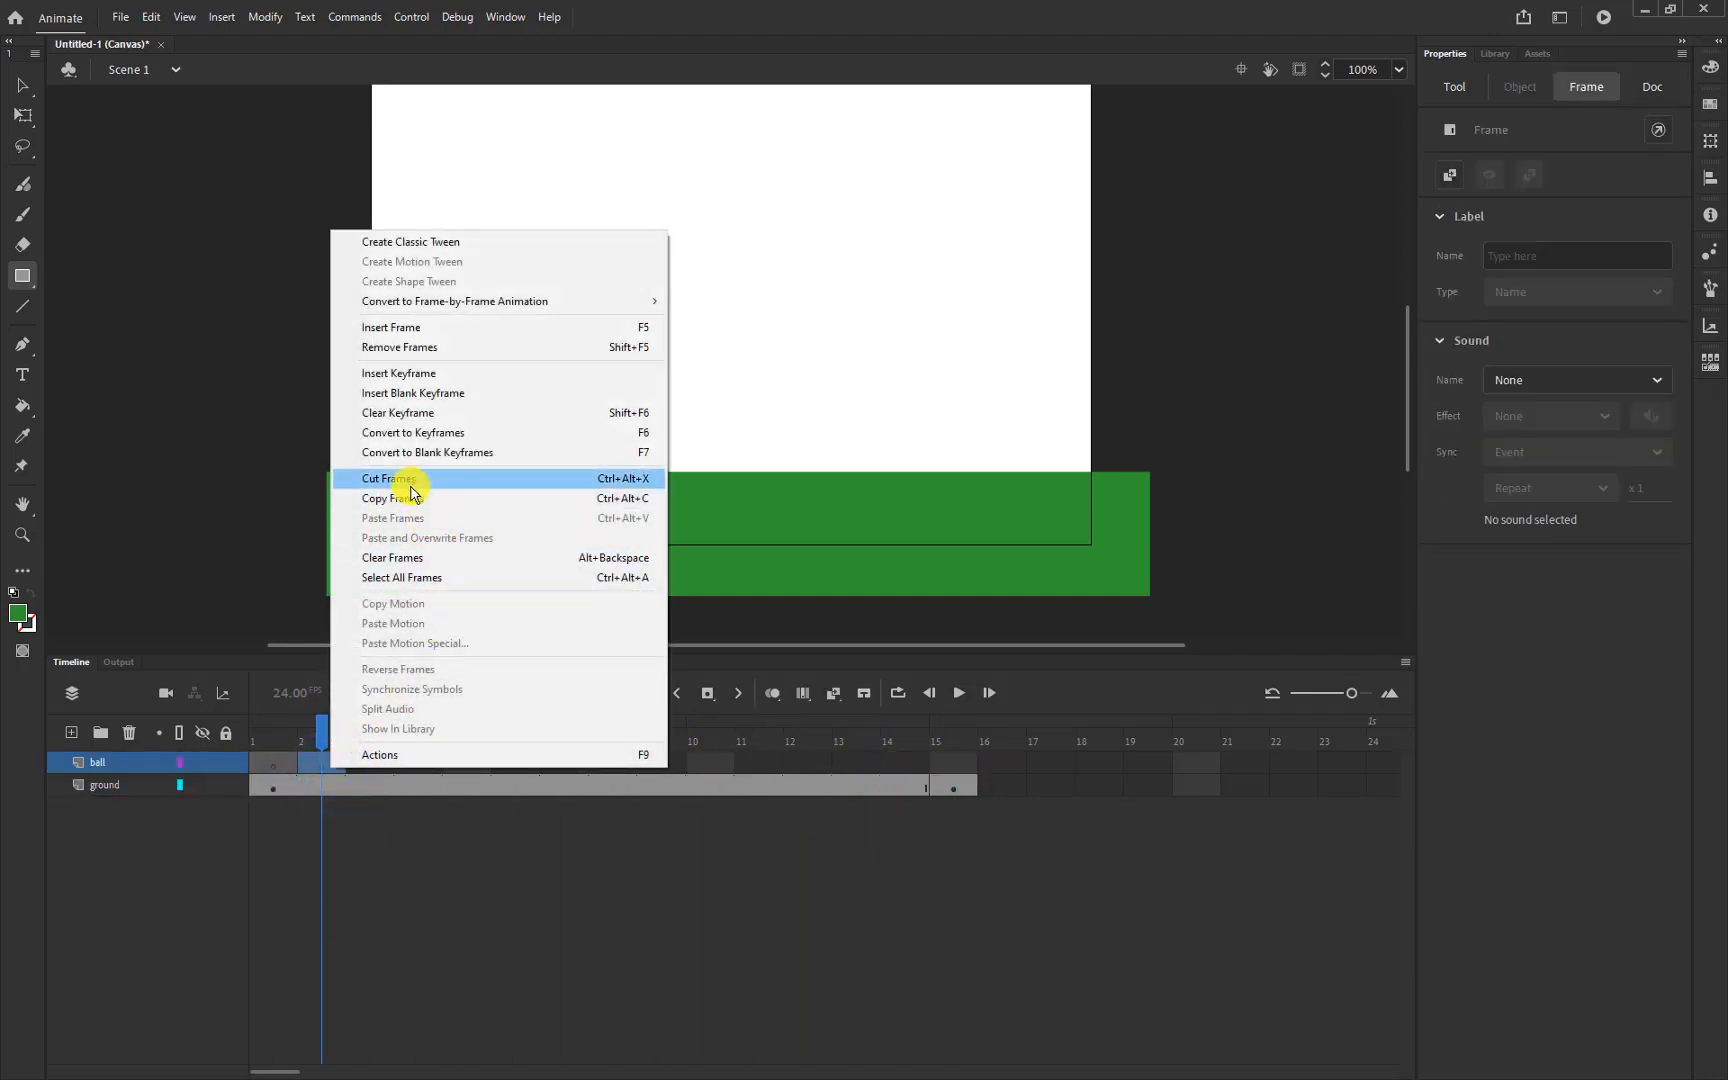
click(416, 557)
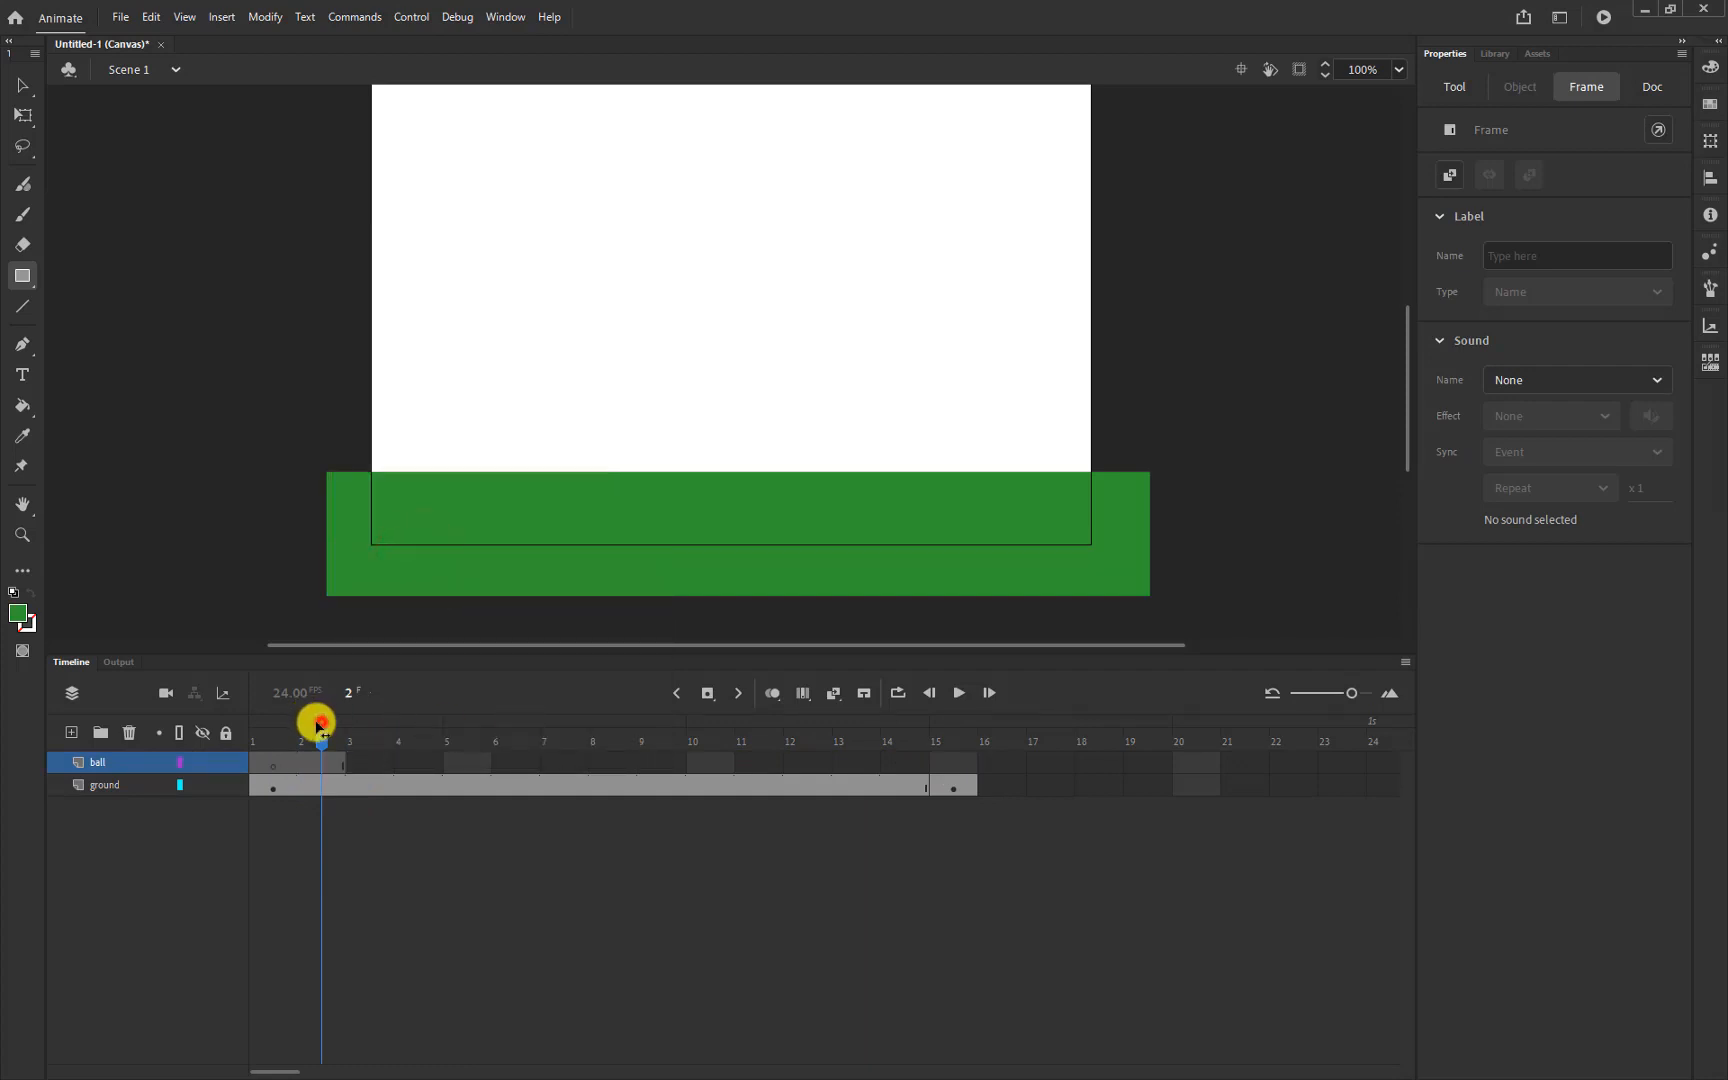
drag(318, 719, 280, 802)
drag(270, 725, 220, 757)
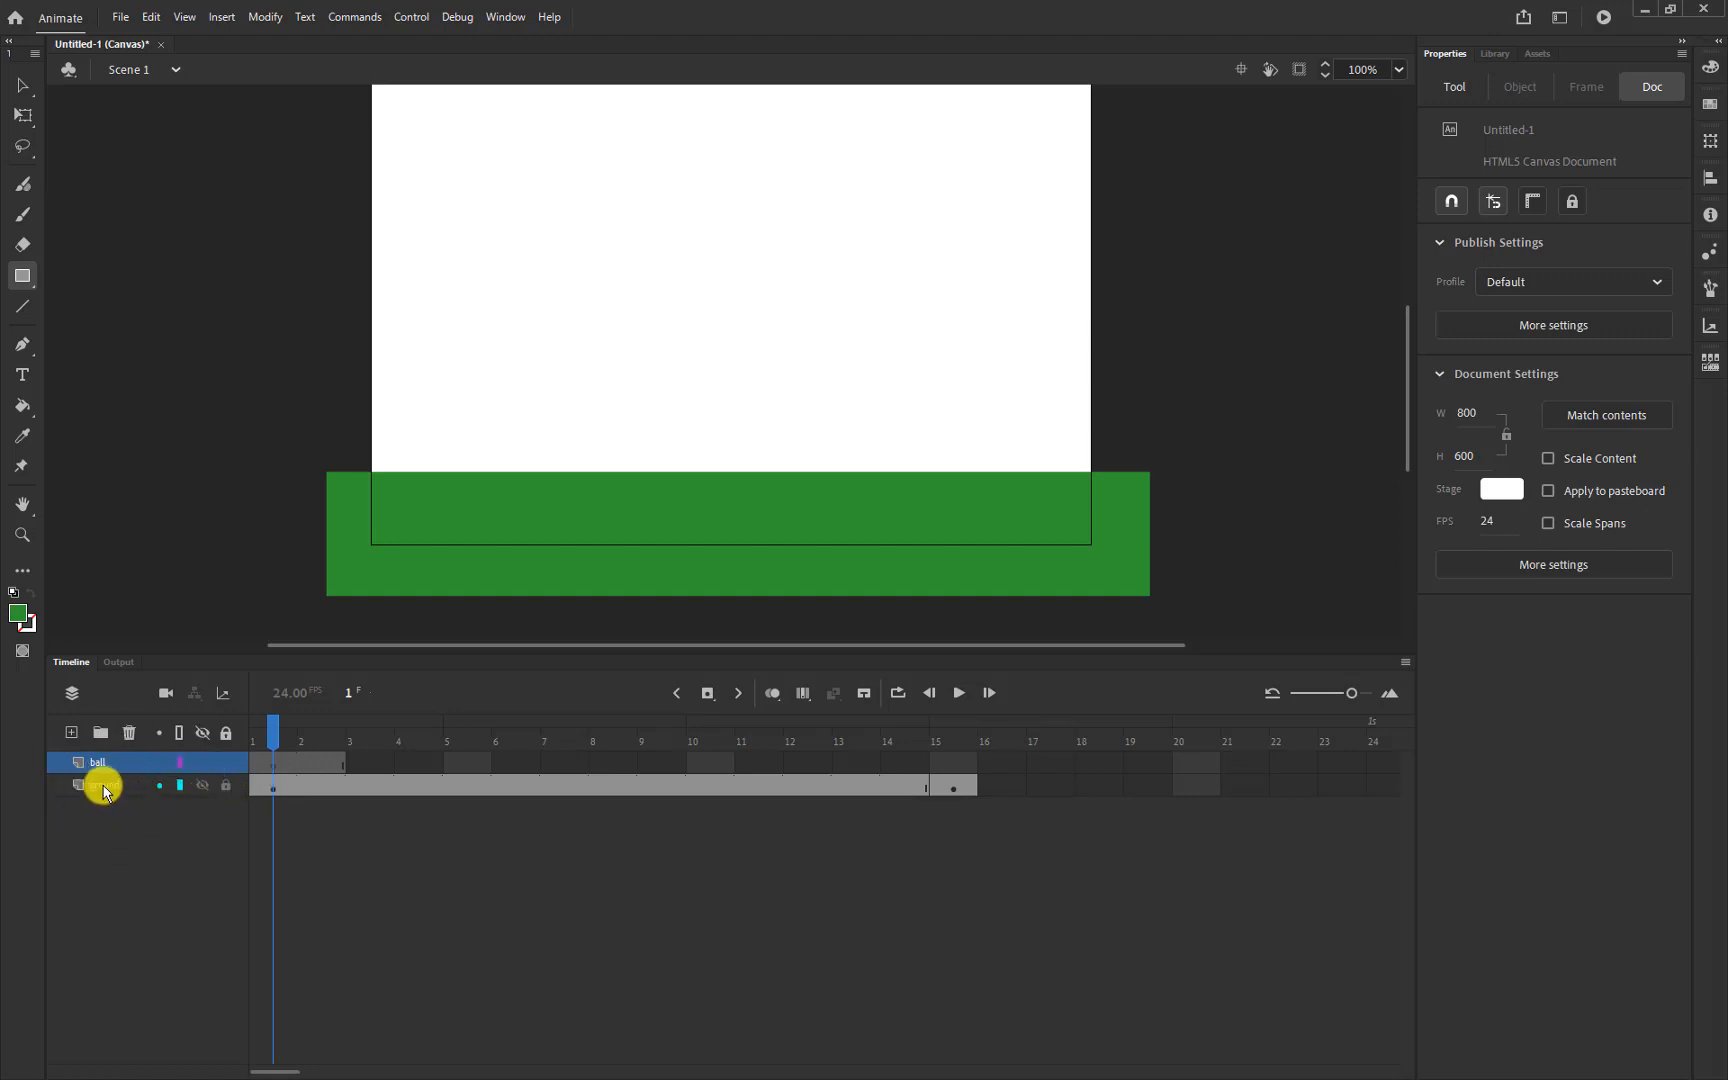
Lock the ground layer
click(226, 787)
click(224, 787)
click(224, 787)
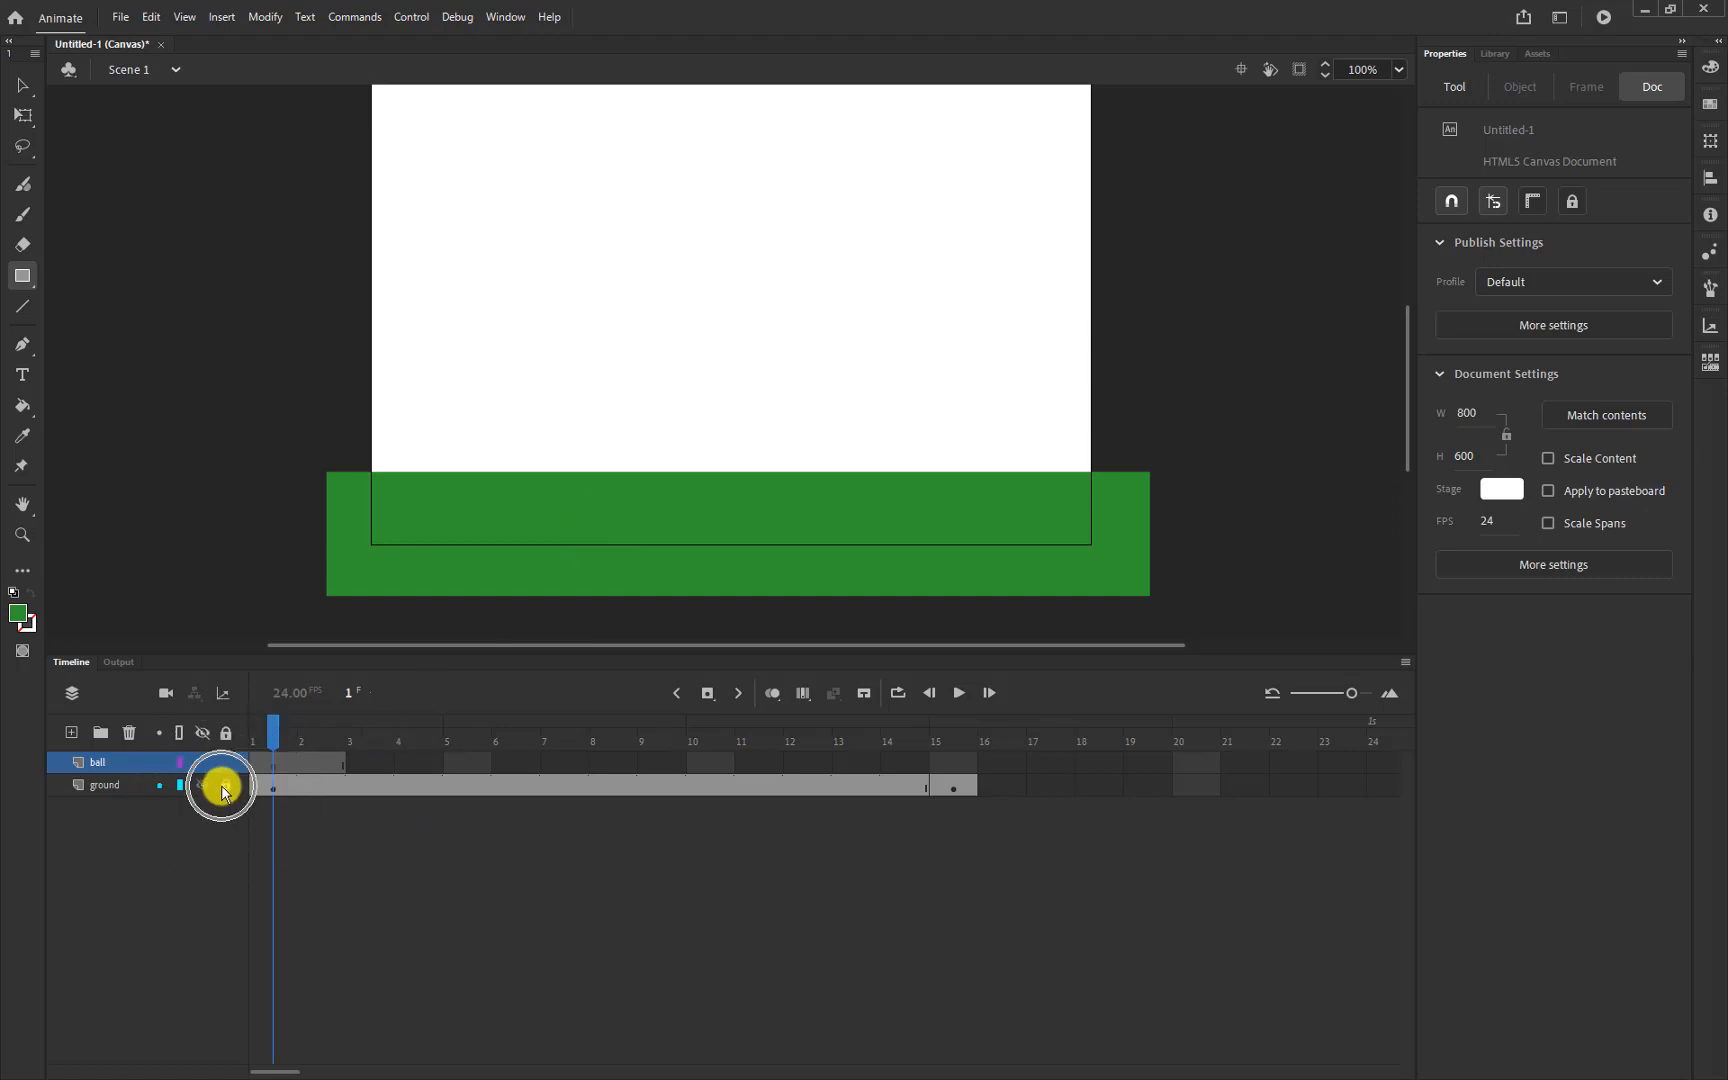
click(224, 787)
click(222, 787)
click(222, 787)
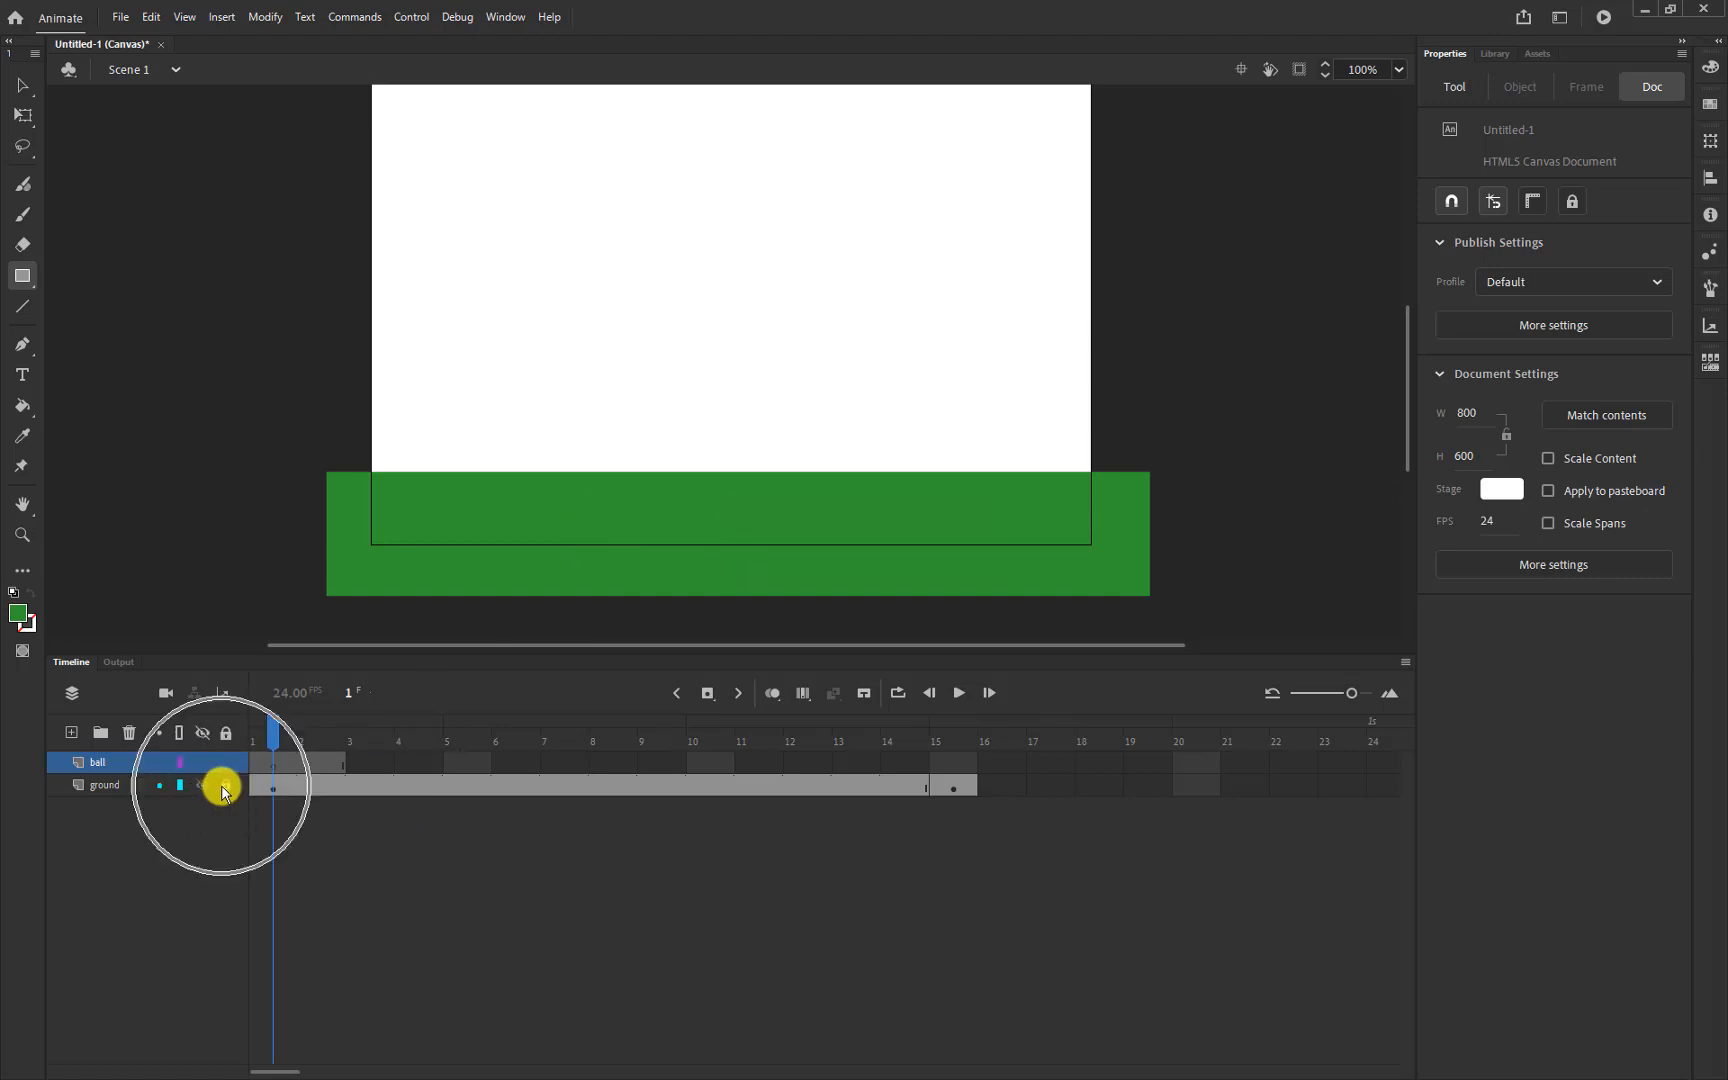
click(222, 787)
click(222, 787)
click(222, 787)
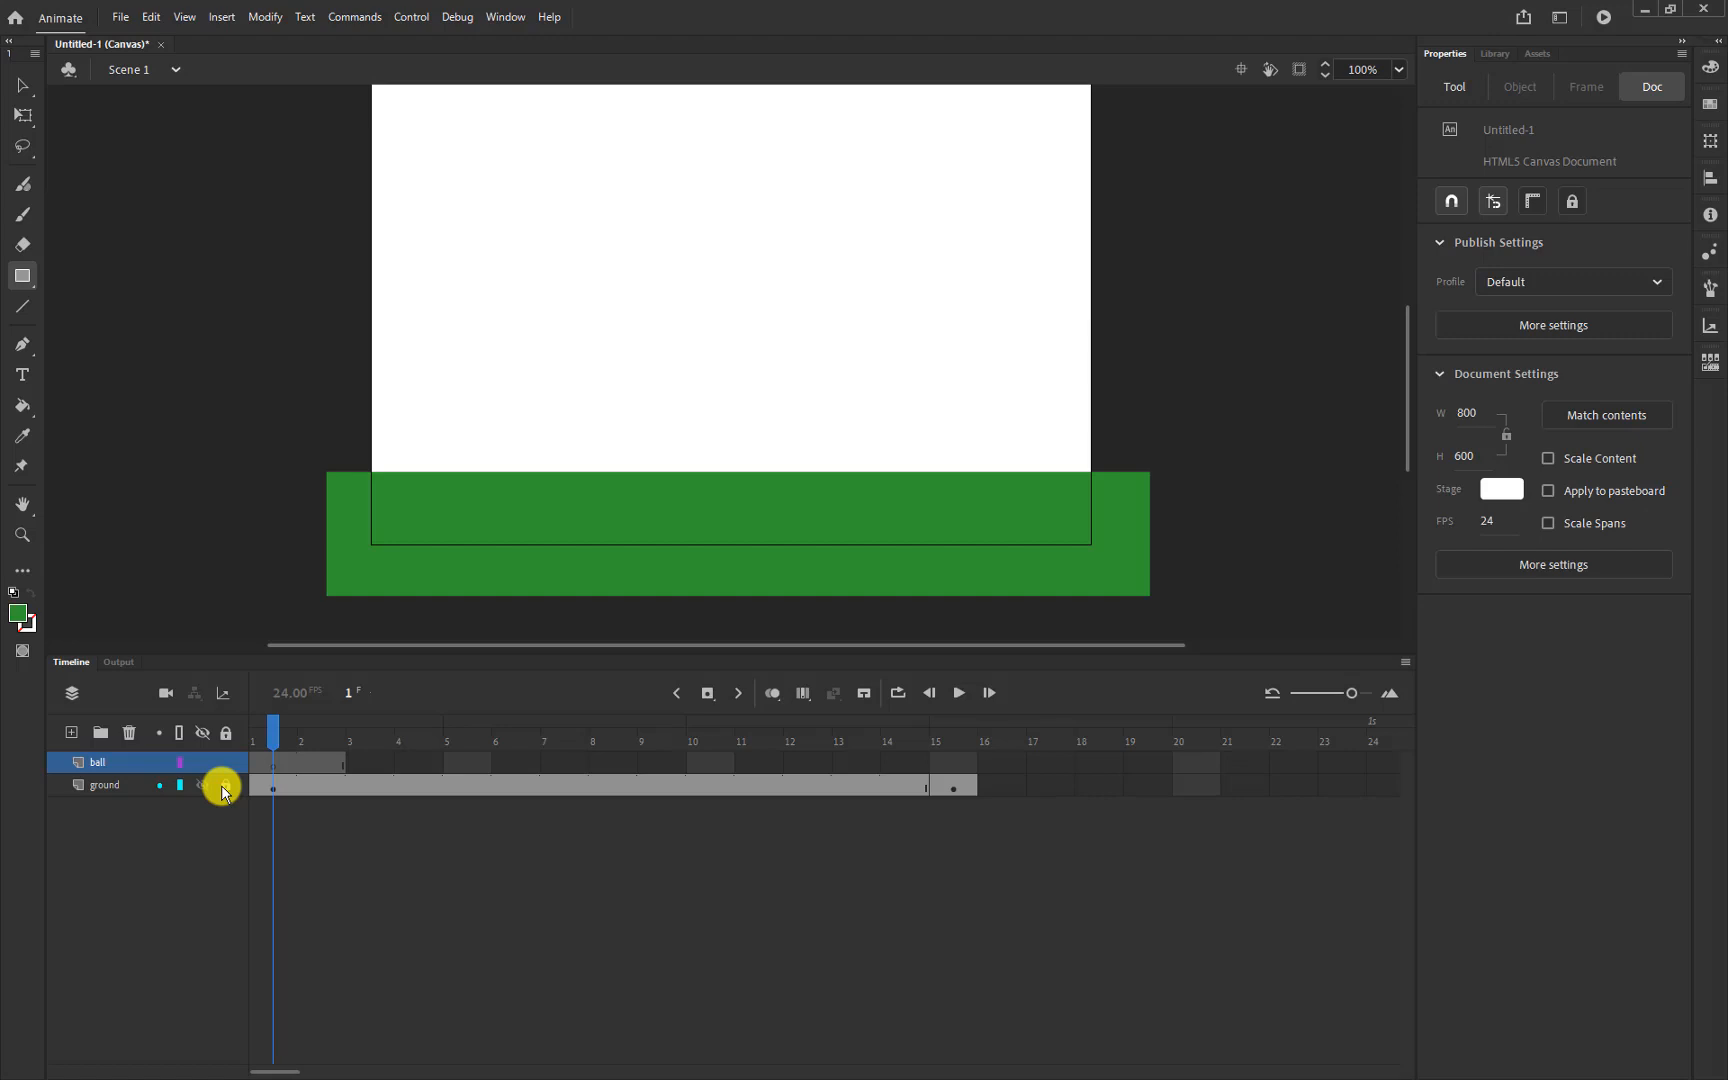
Move ball's keyframe to frame 2, remove frame 2, and select ball's frame 1
click(272, 762)
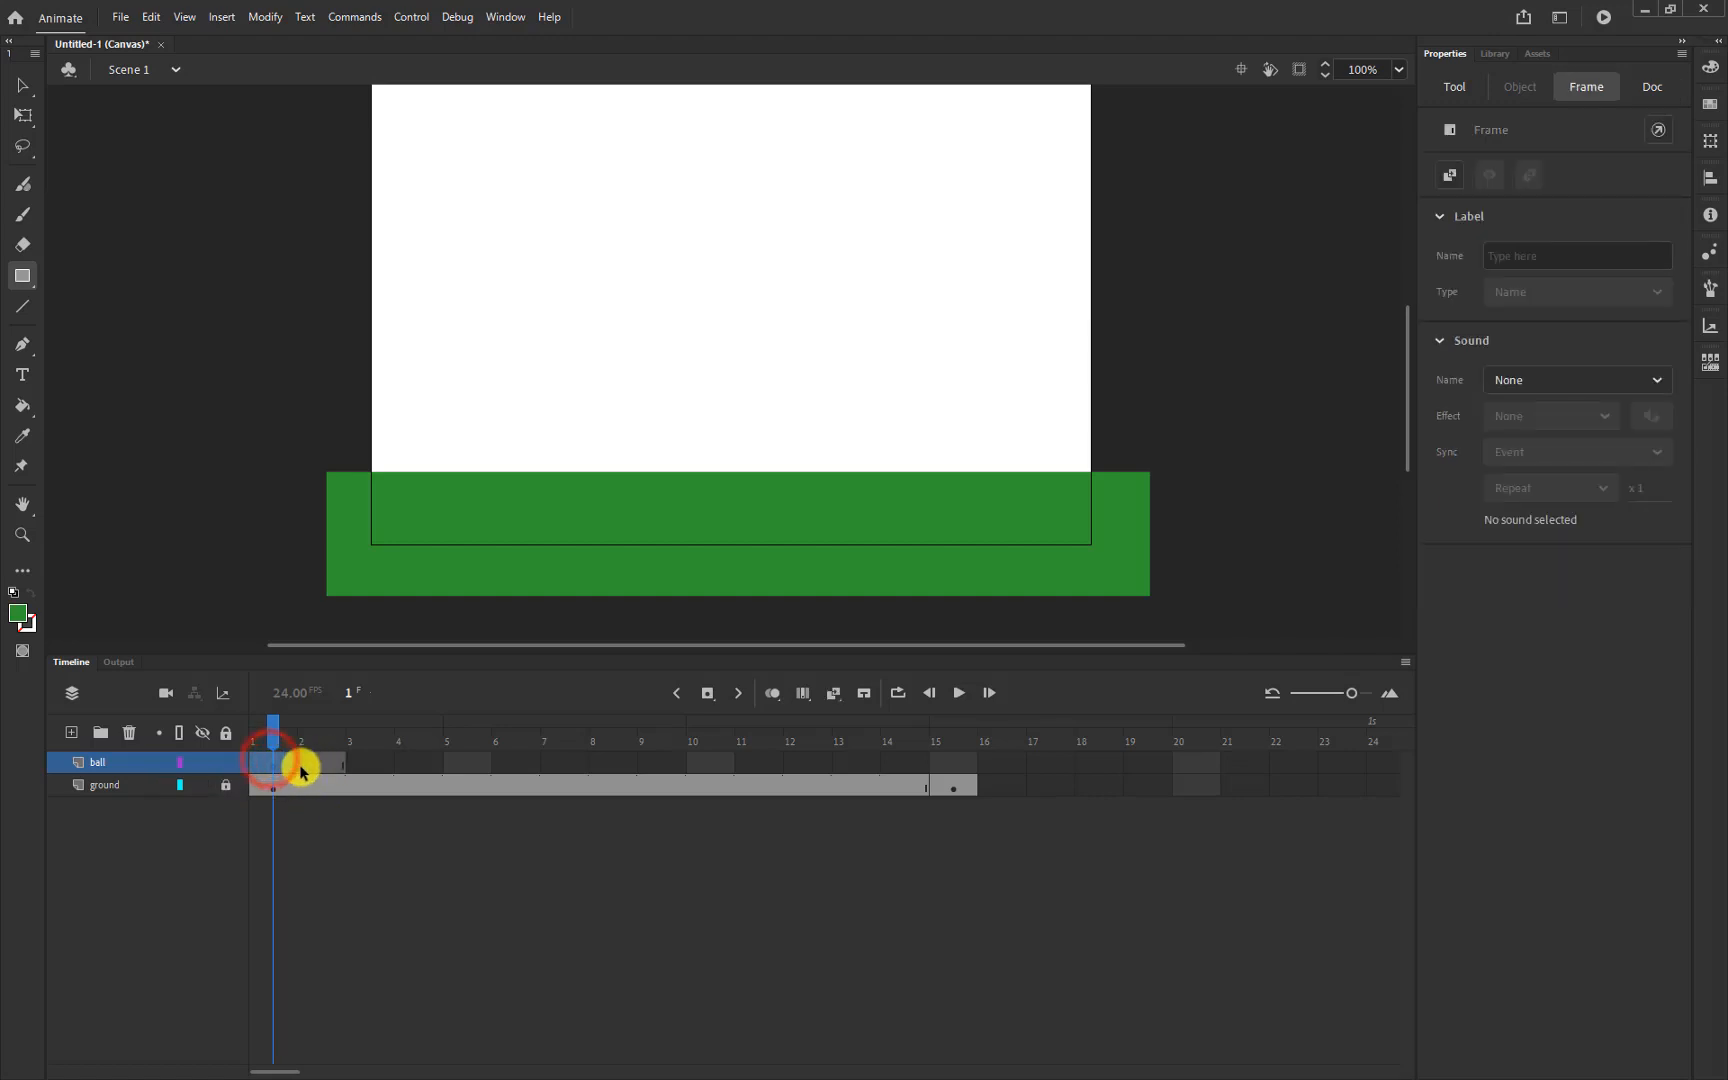
drag(270, 767, 322, 767)
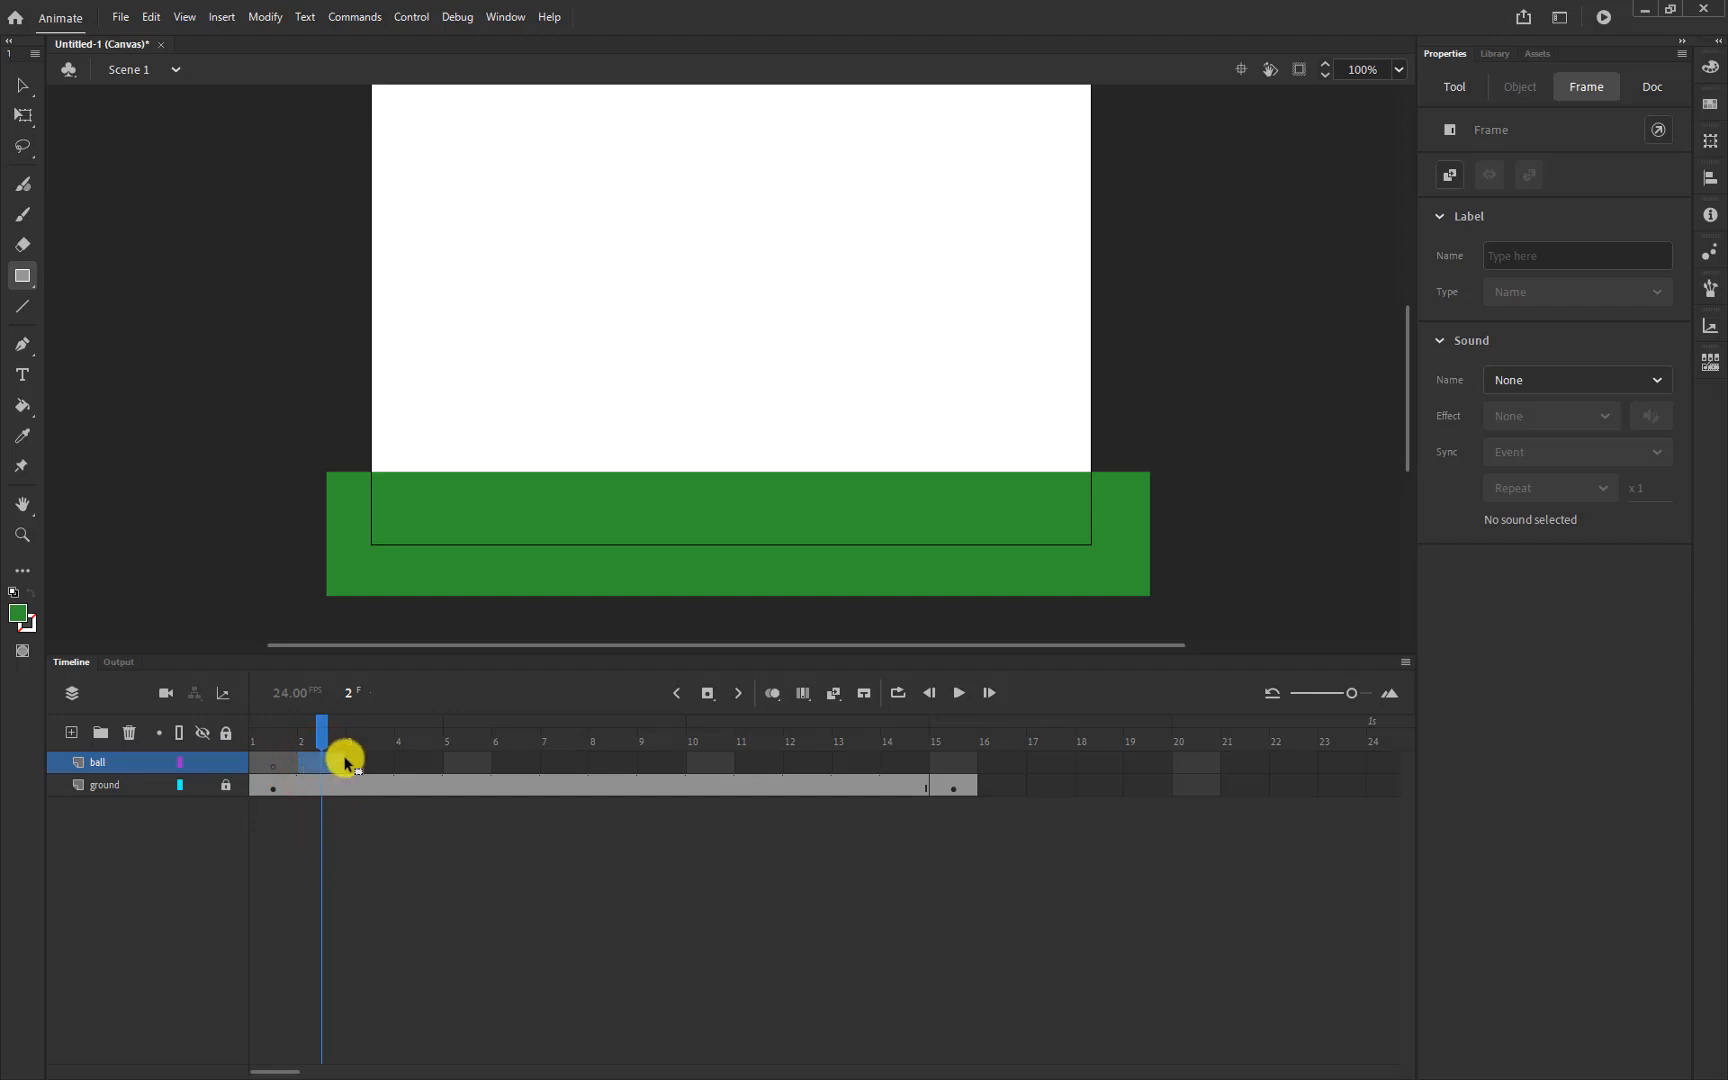
click(361, 746)
right_click(335, 765)
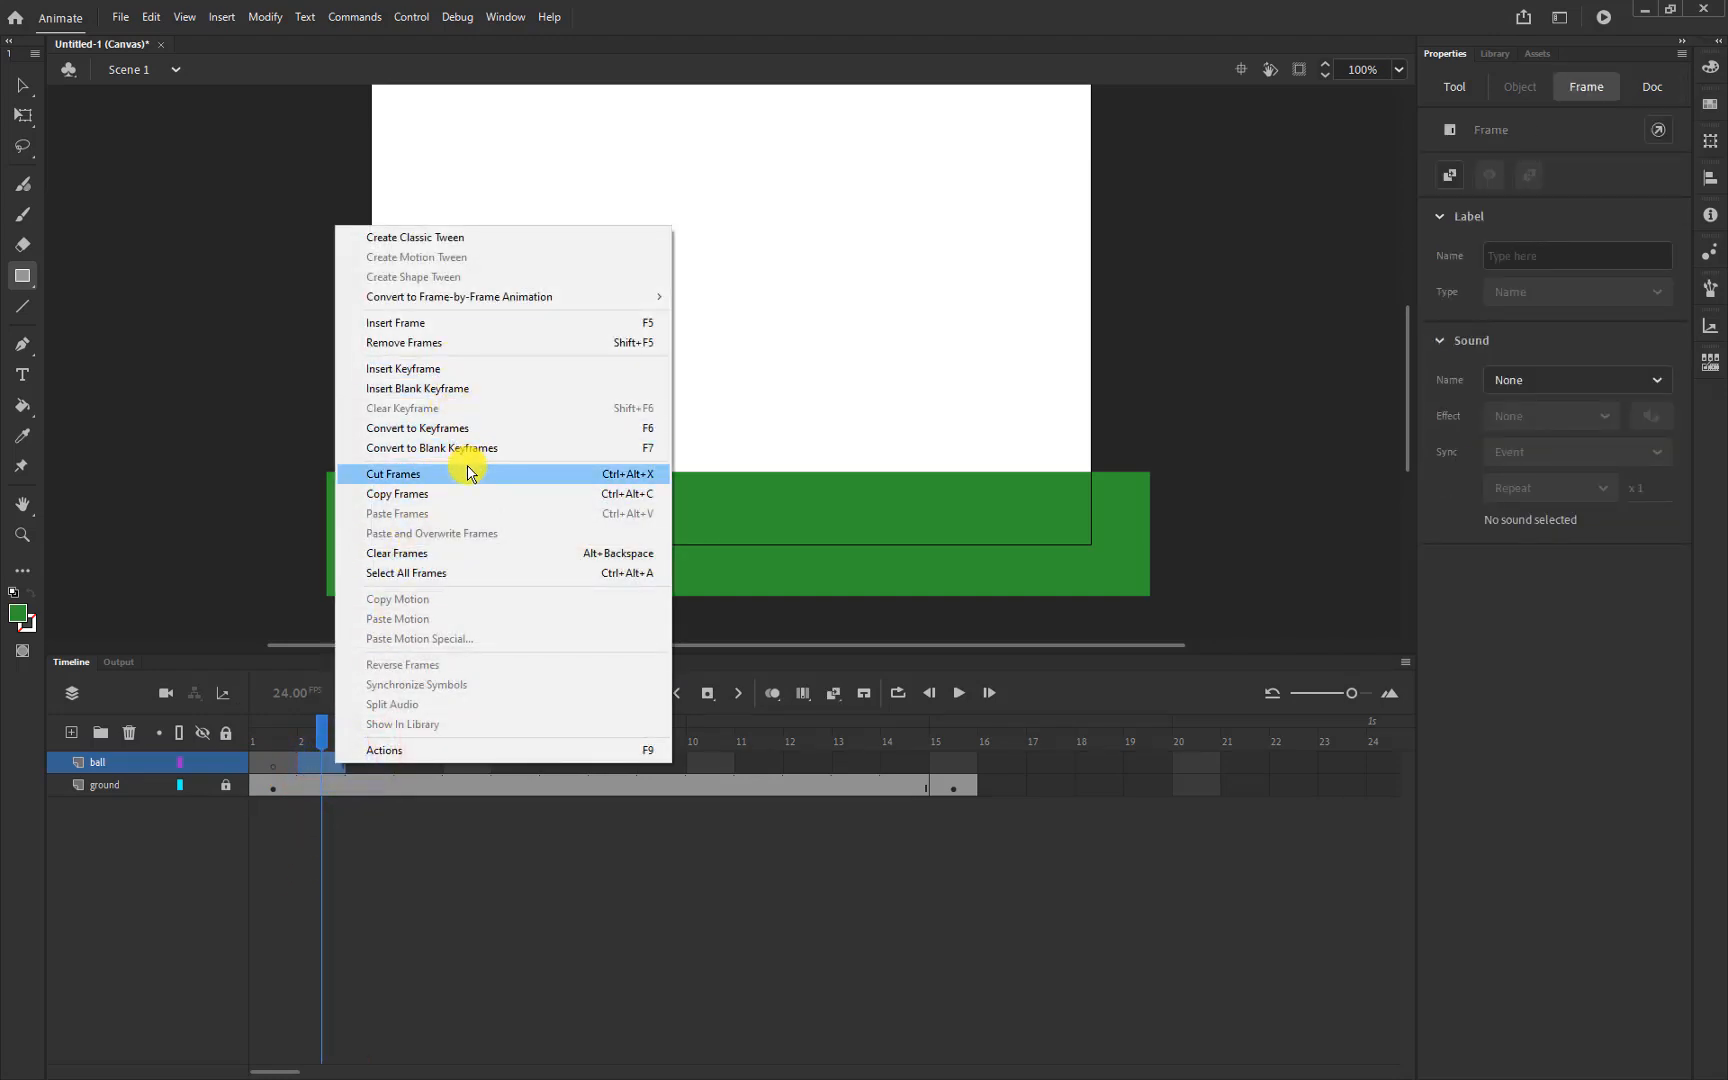
click(427, 347)
click(279, 764)
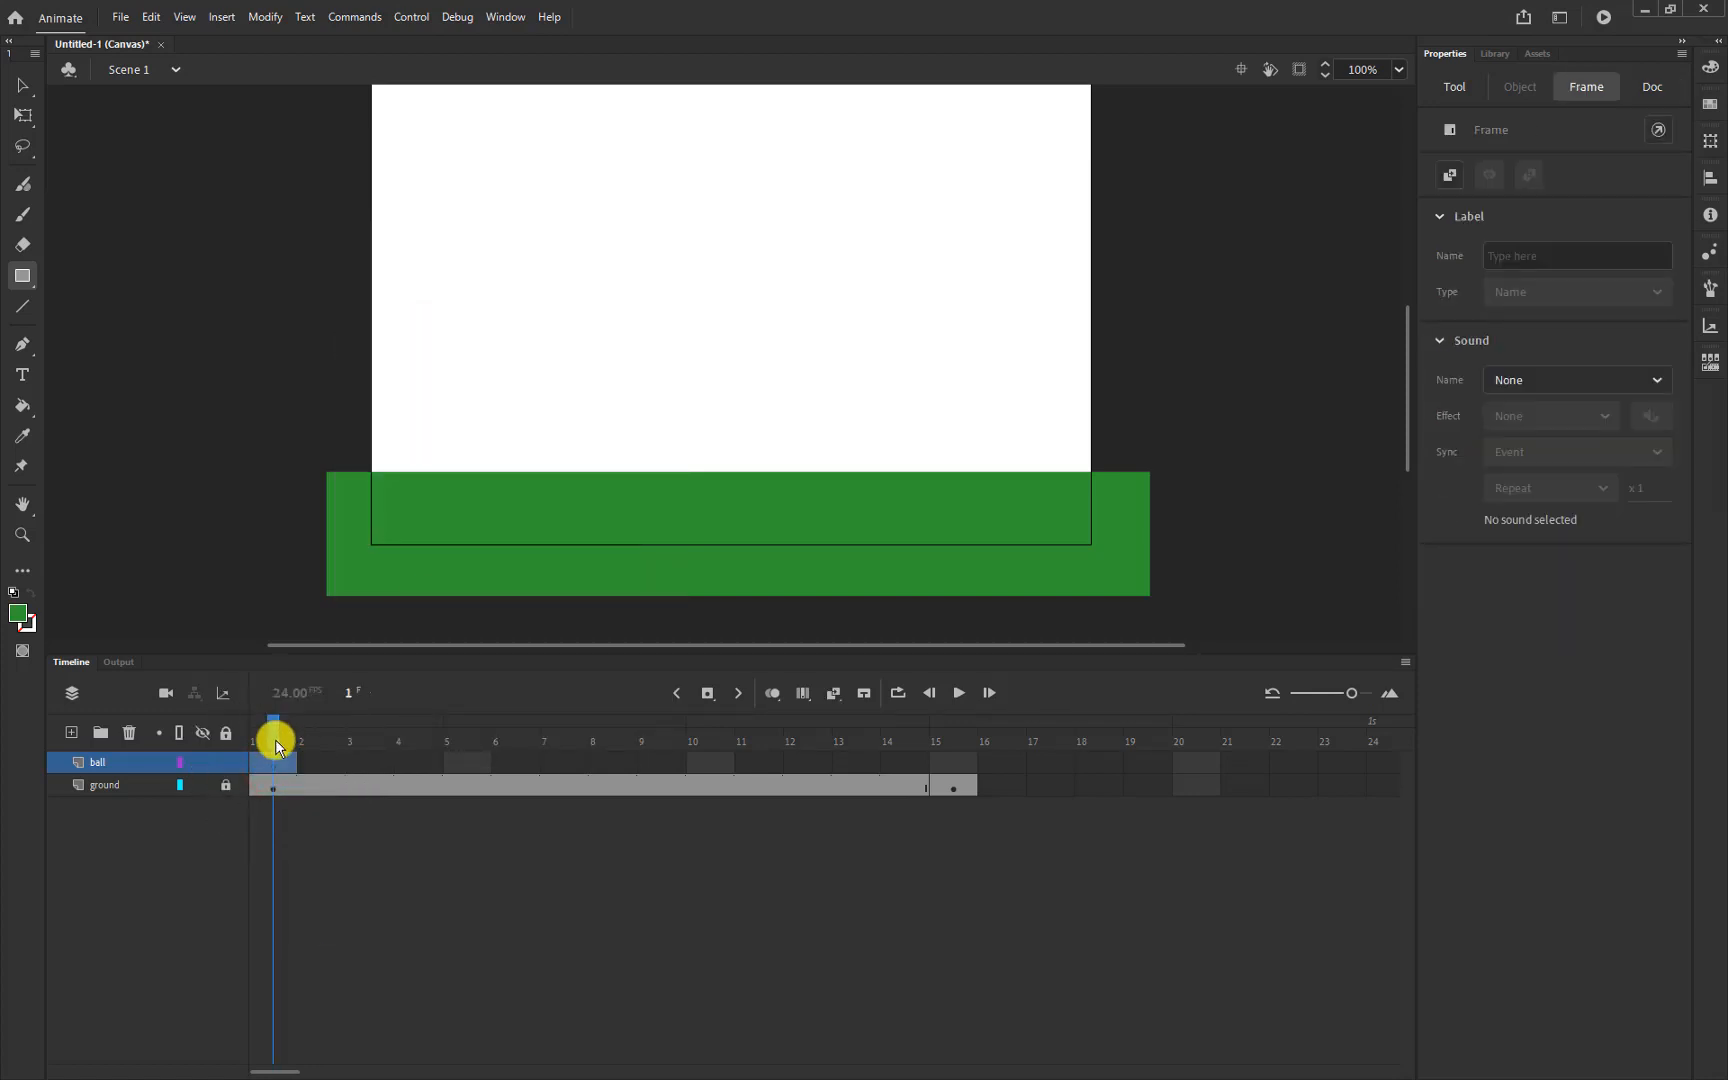
click(283, 766)
Choose the Oval tool from the shape tools and set its fill colour to #6666FF
click(32, 284)
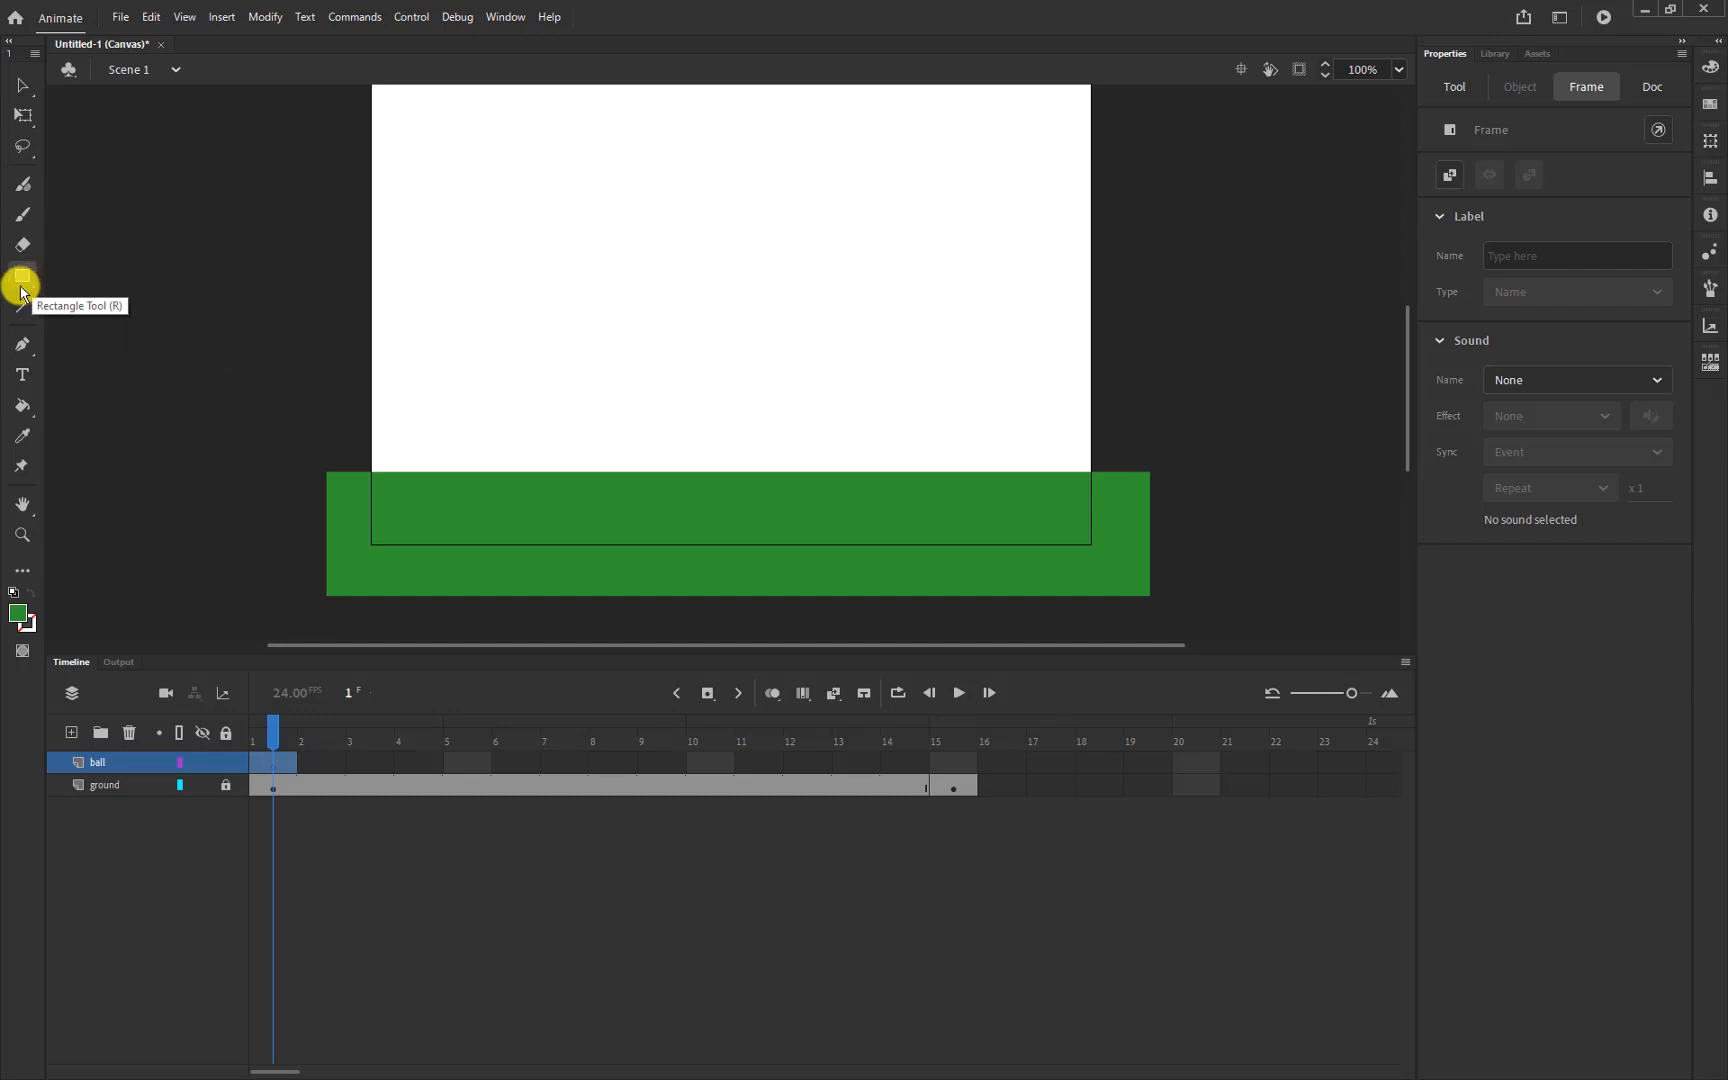
click(30, 287)
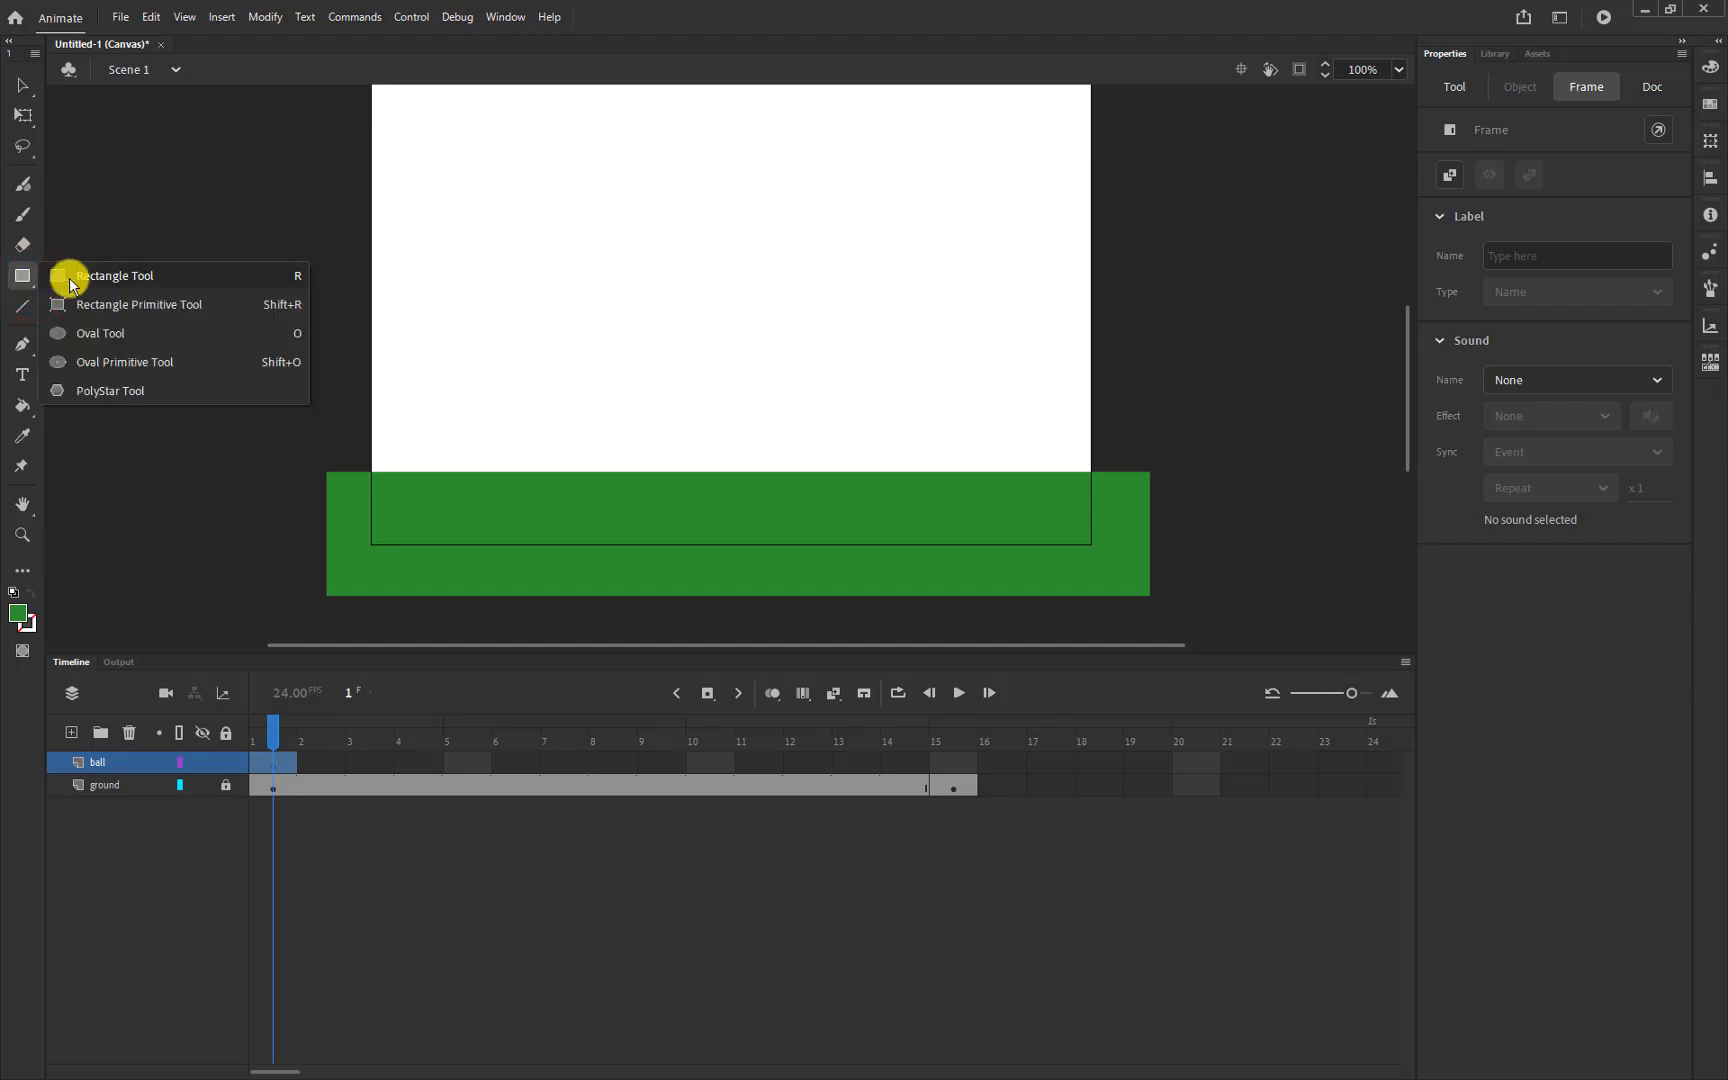
click(93, 338)
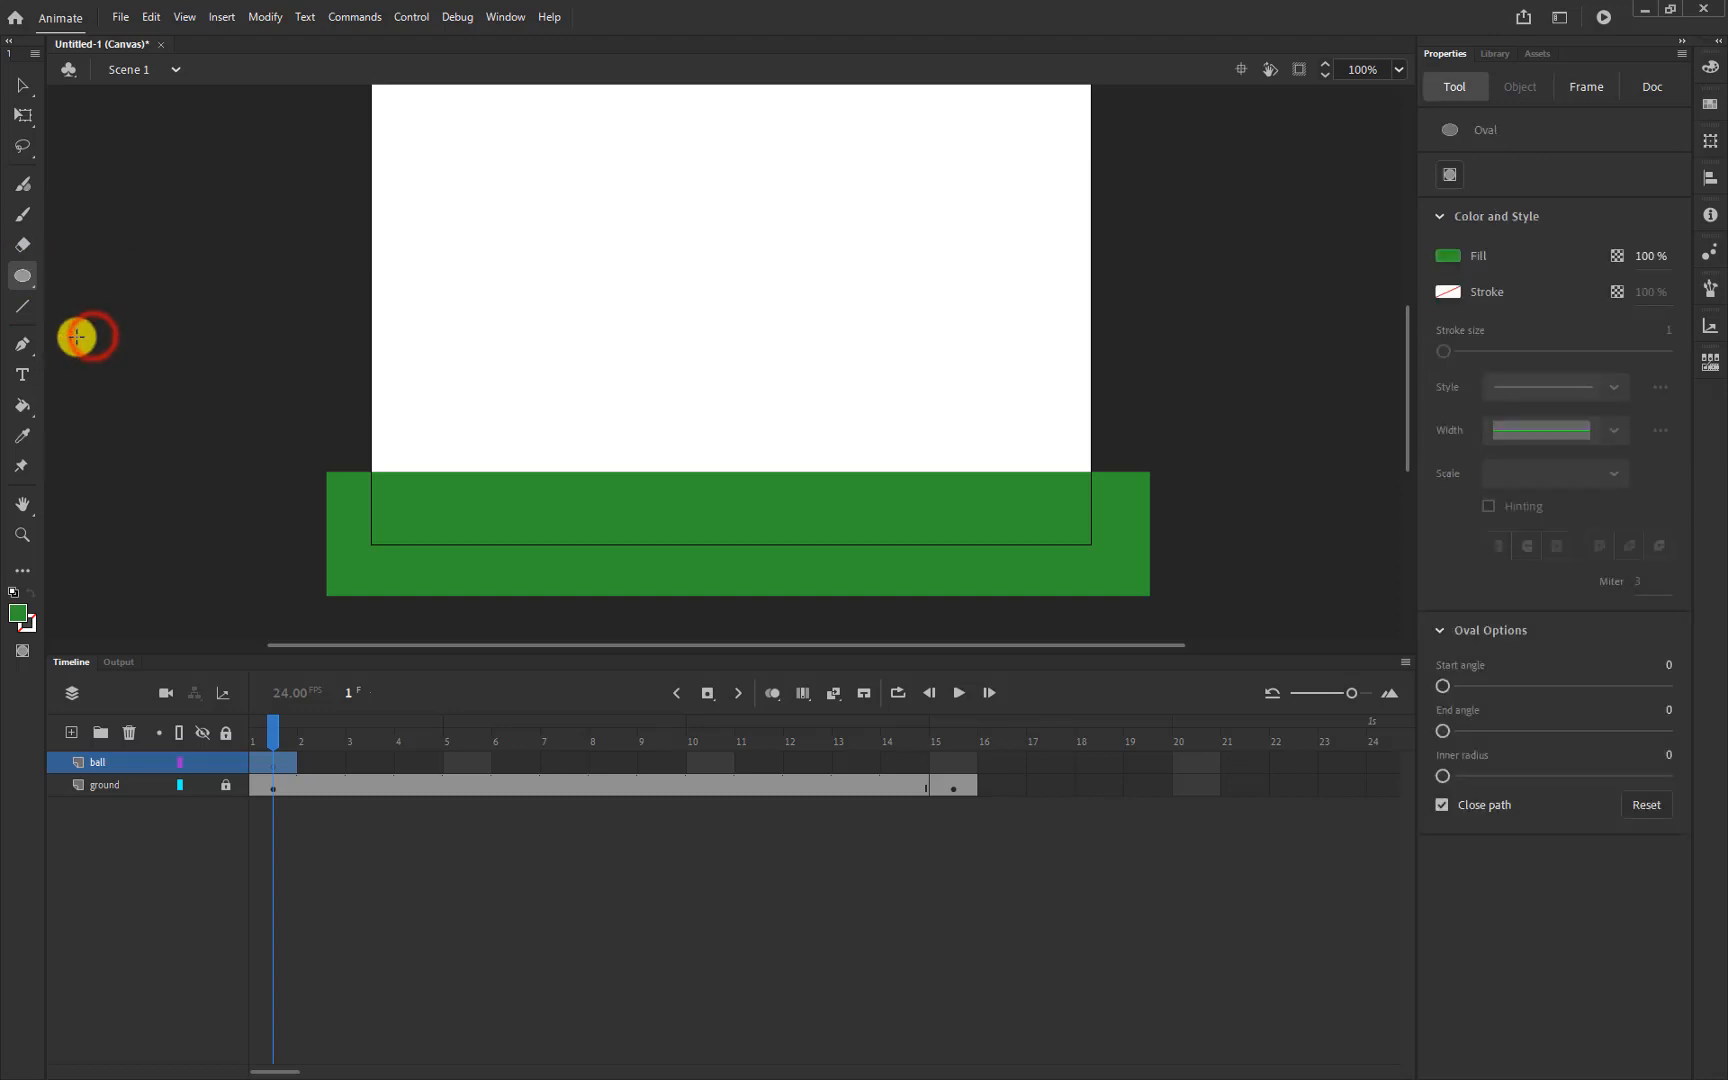
click(1442, 262)
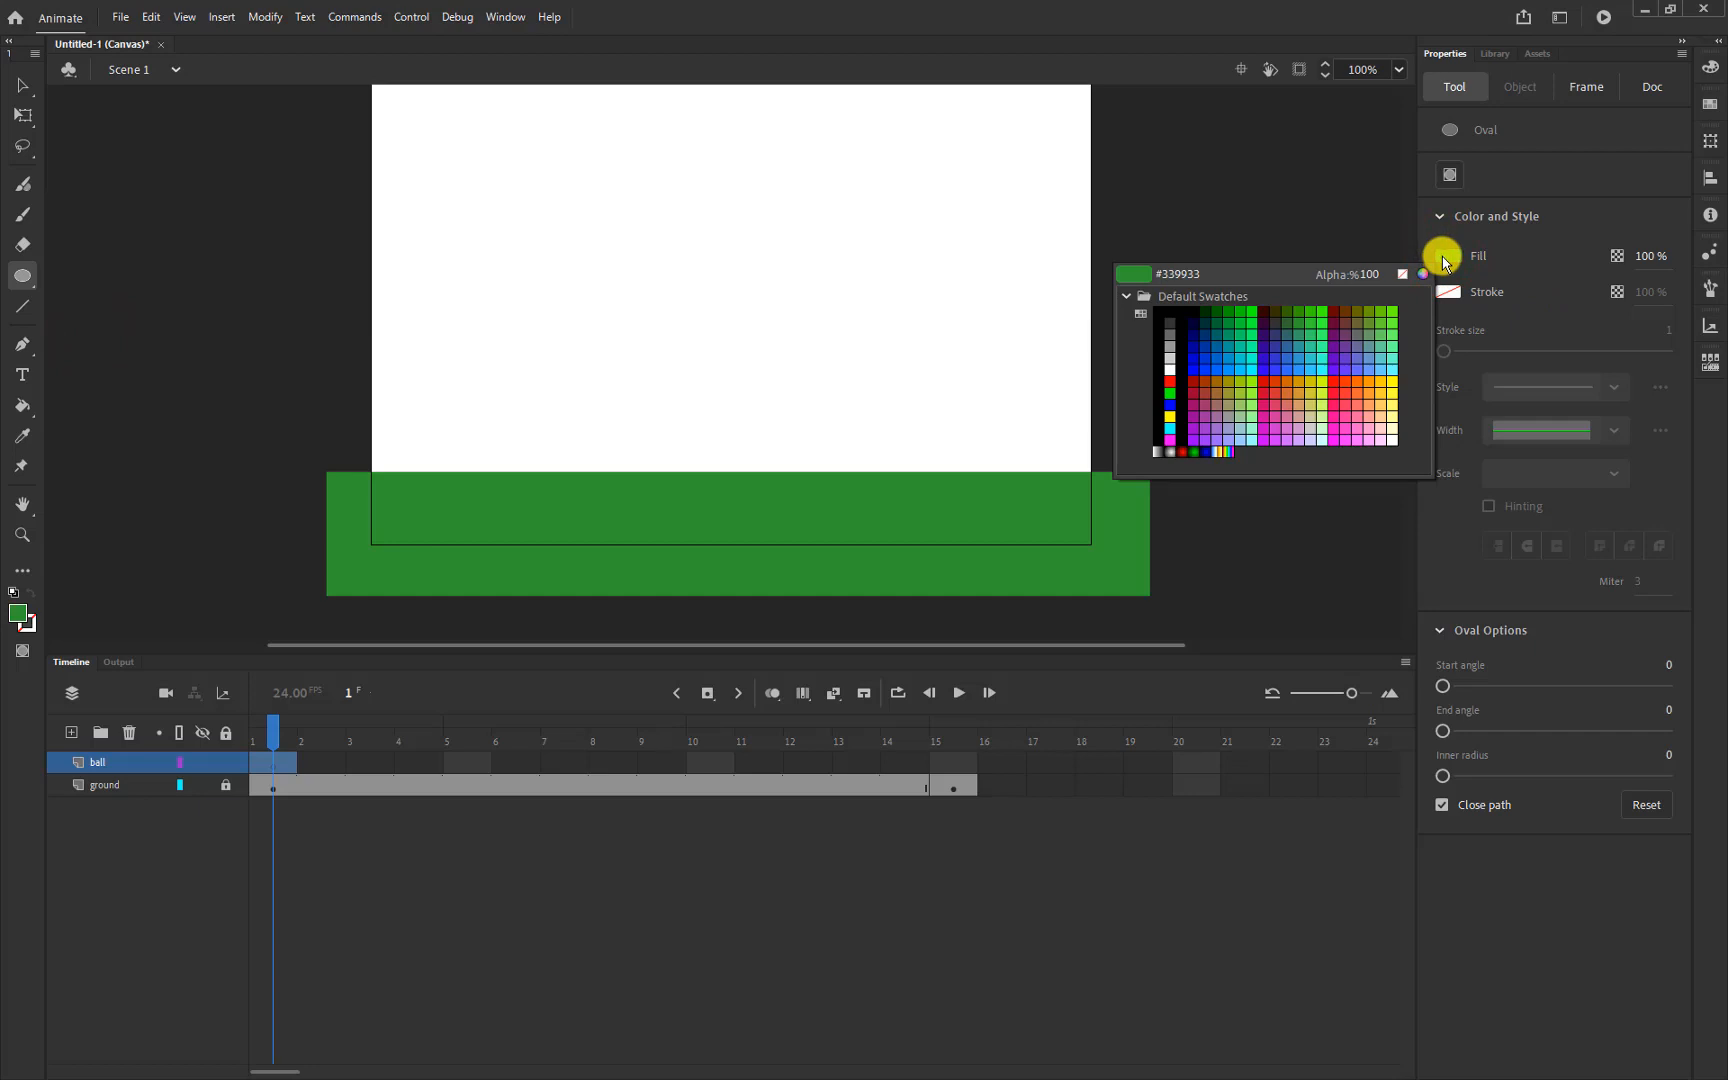
click(1375, 360)
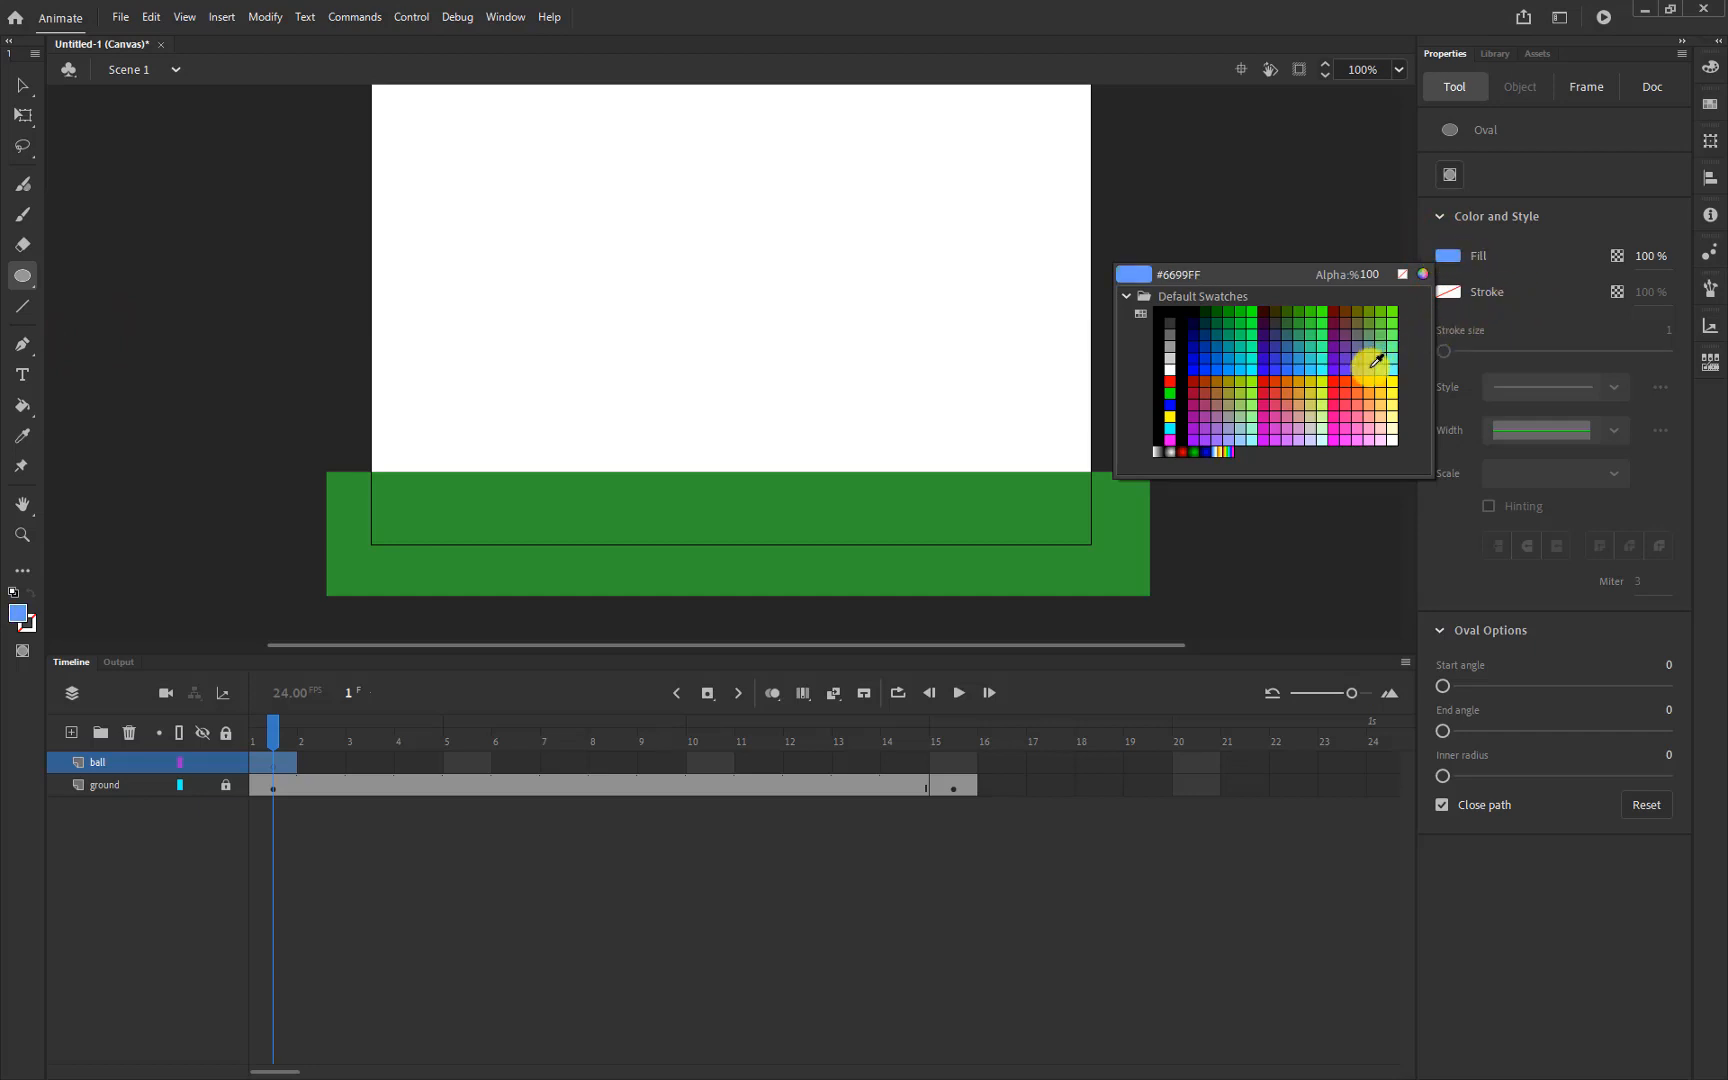
click(1365, 366)
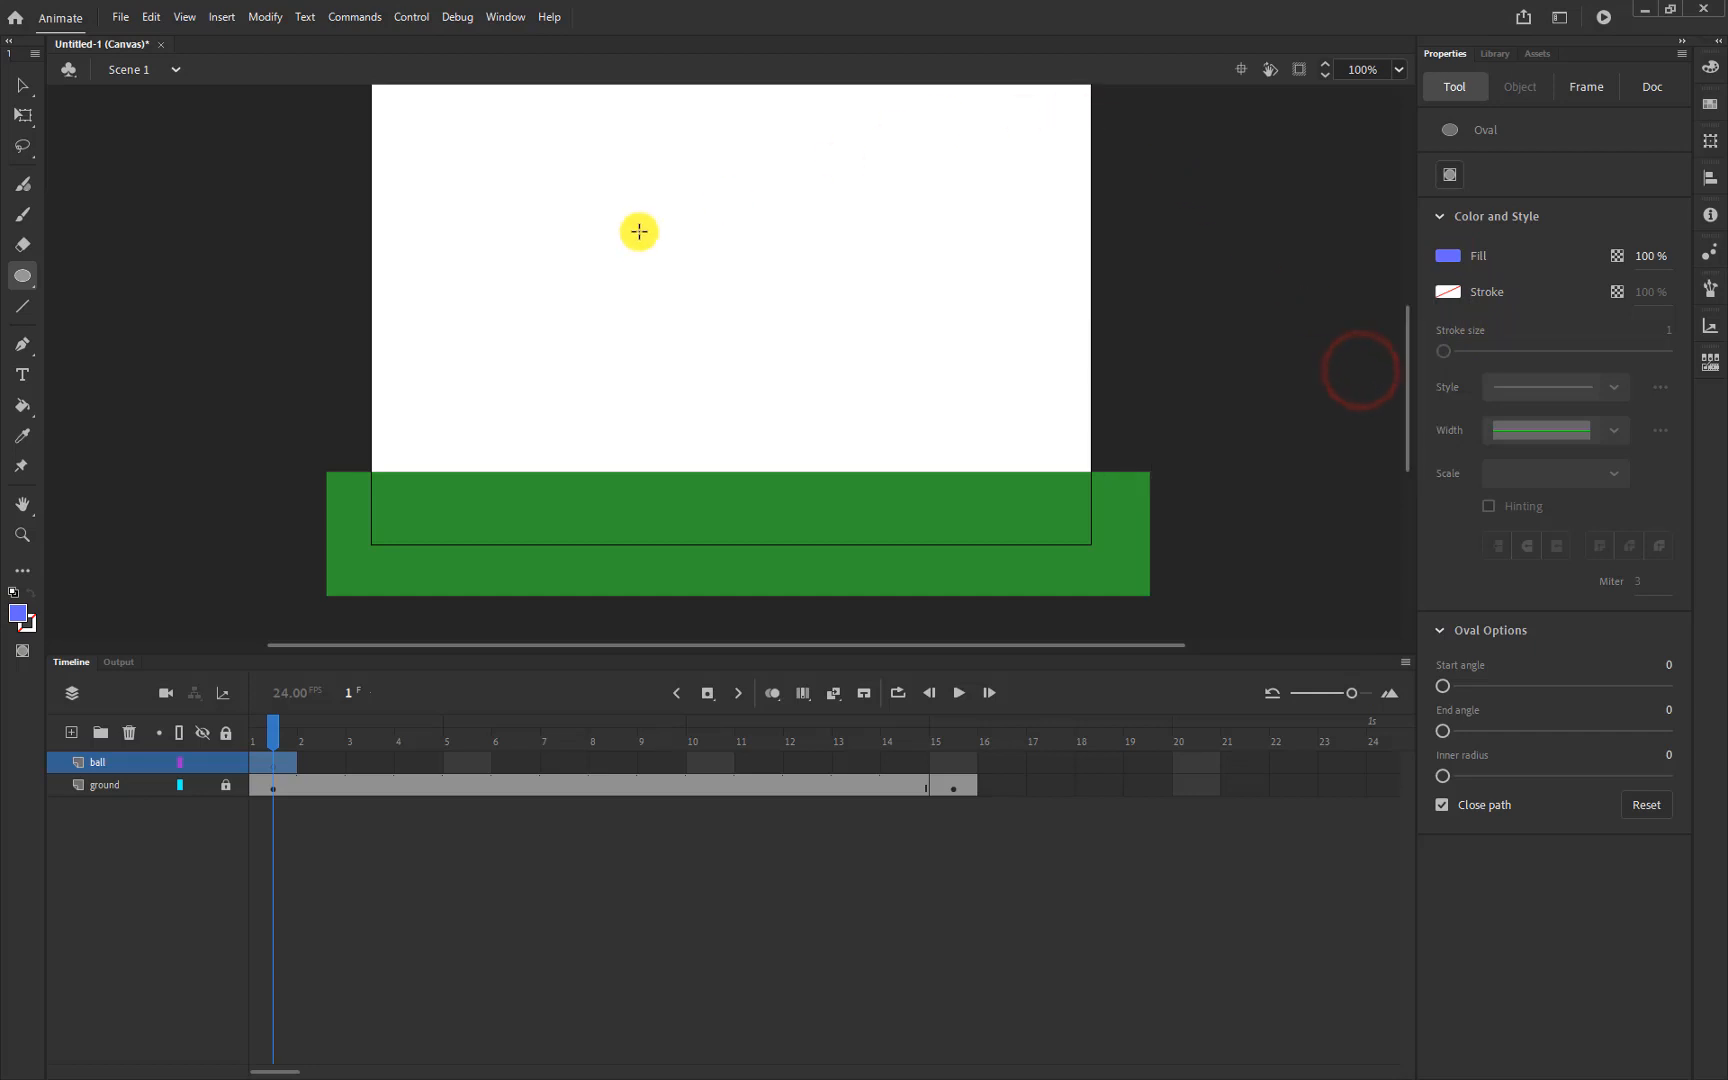
Draw a blue circle near the top of the stage
scroll(664, 226, down, 1)
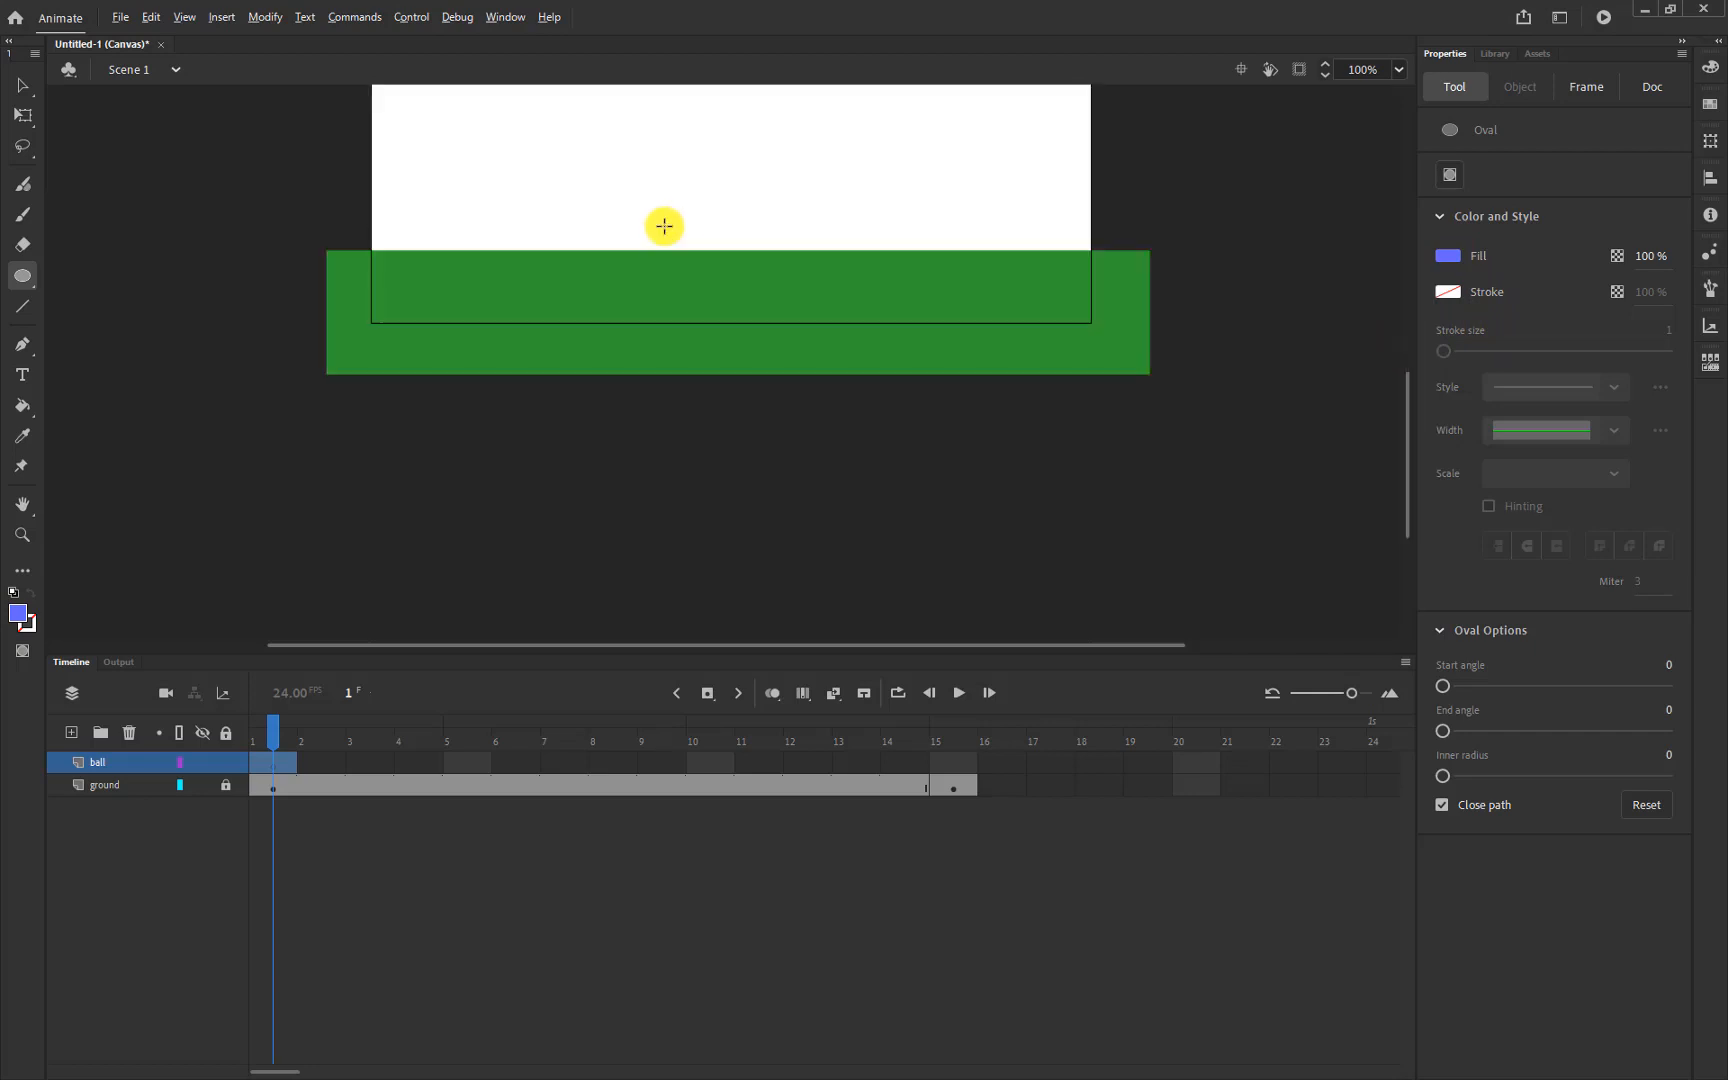
key(alt)
scroll(825, 243, up, 2)
scroll(825, 243, down, 2)
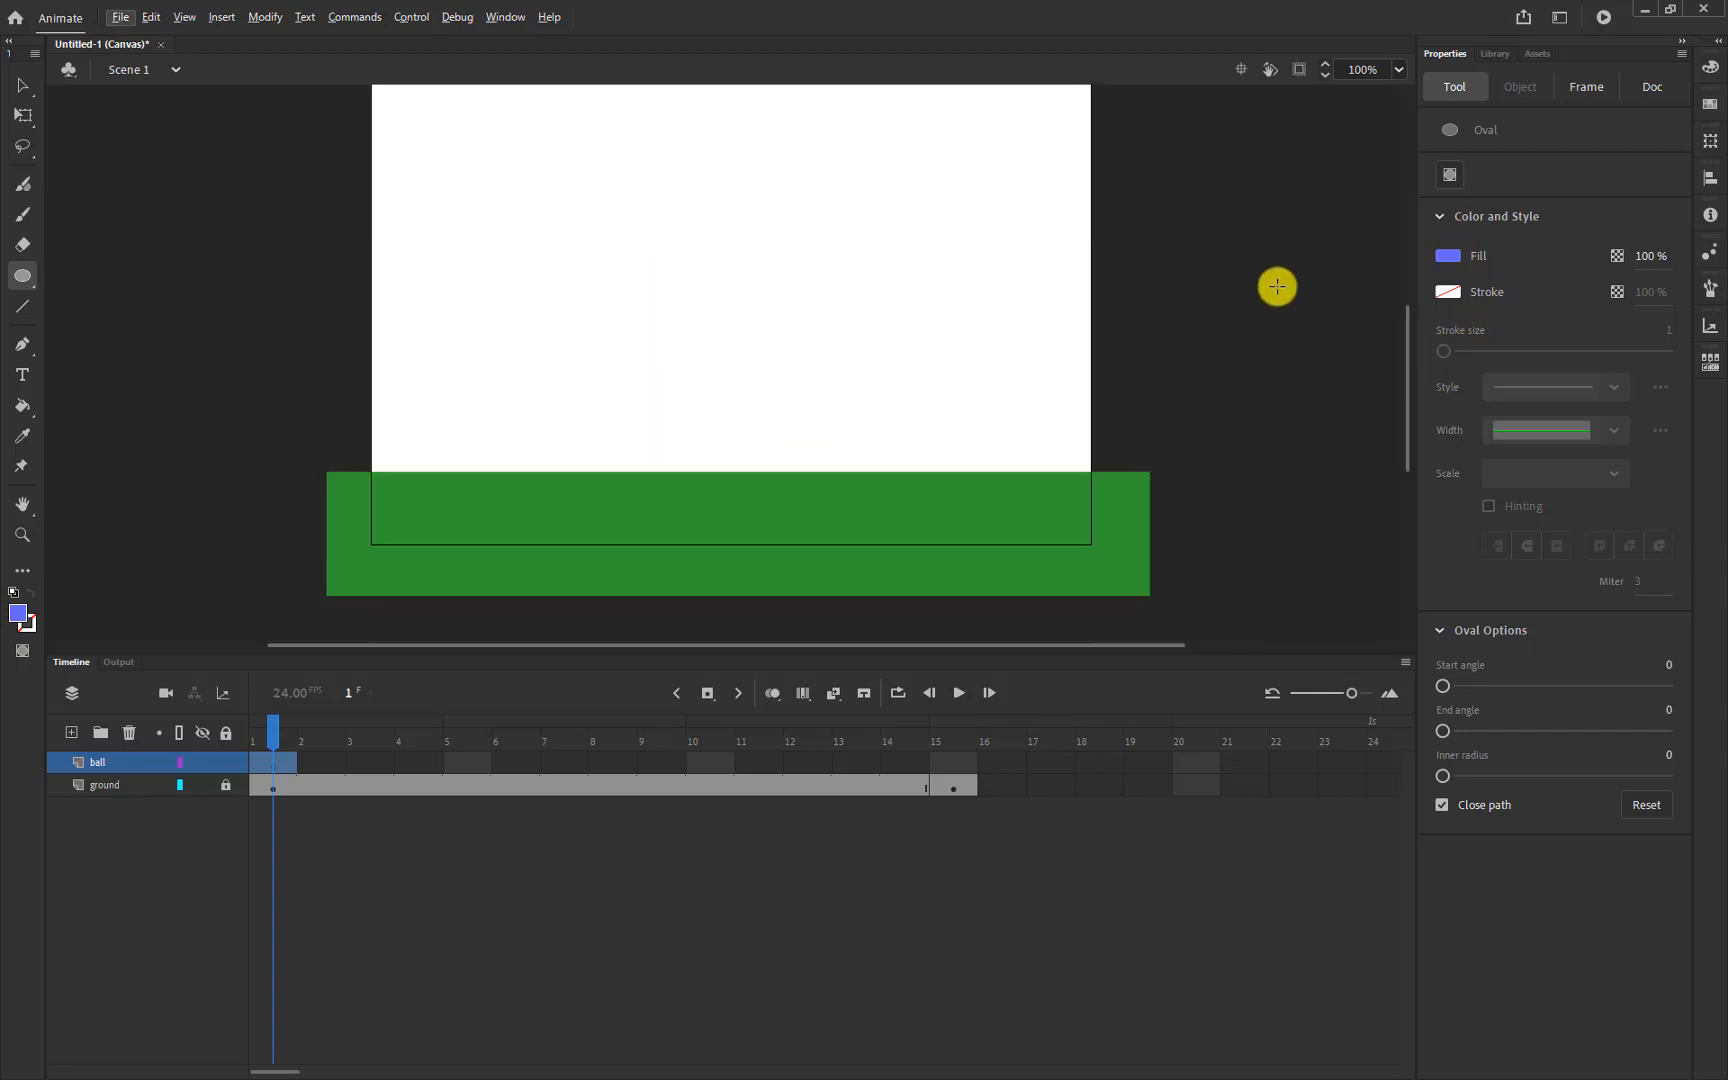
drag(1404, 352, 1400, 320)
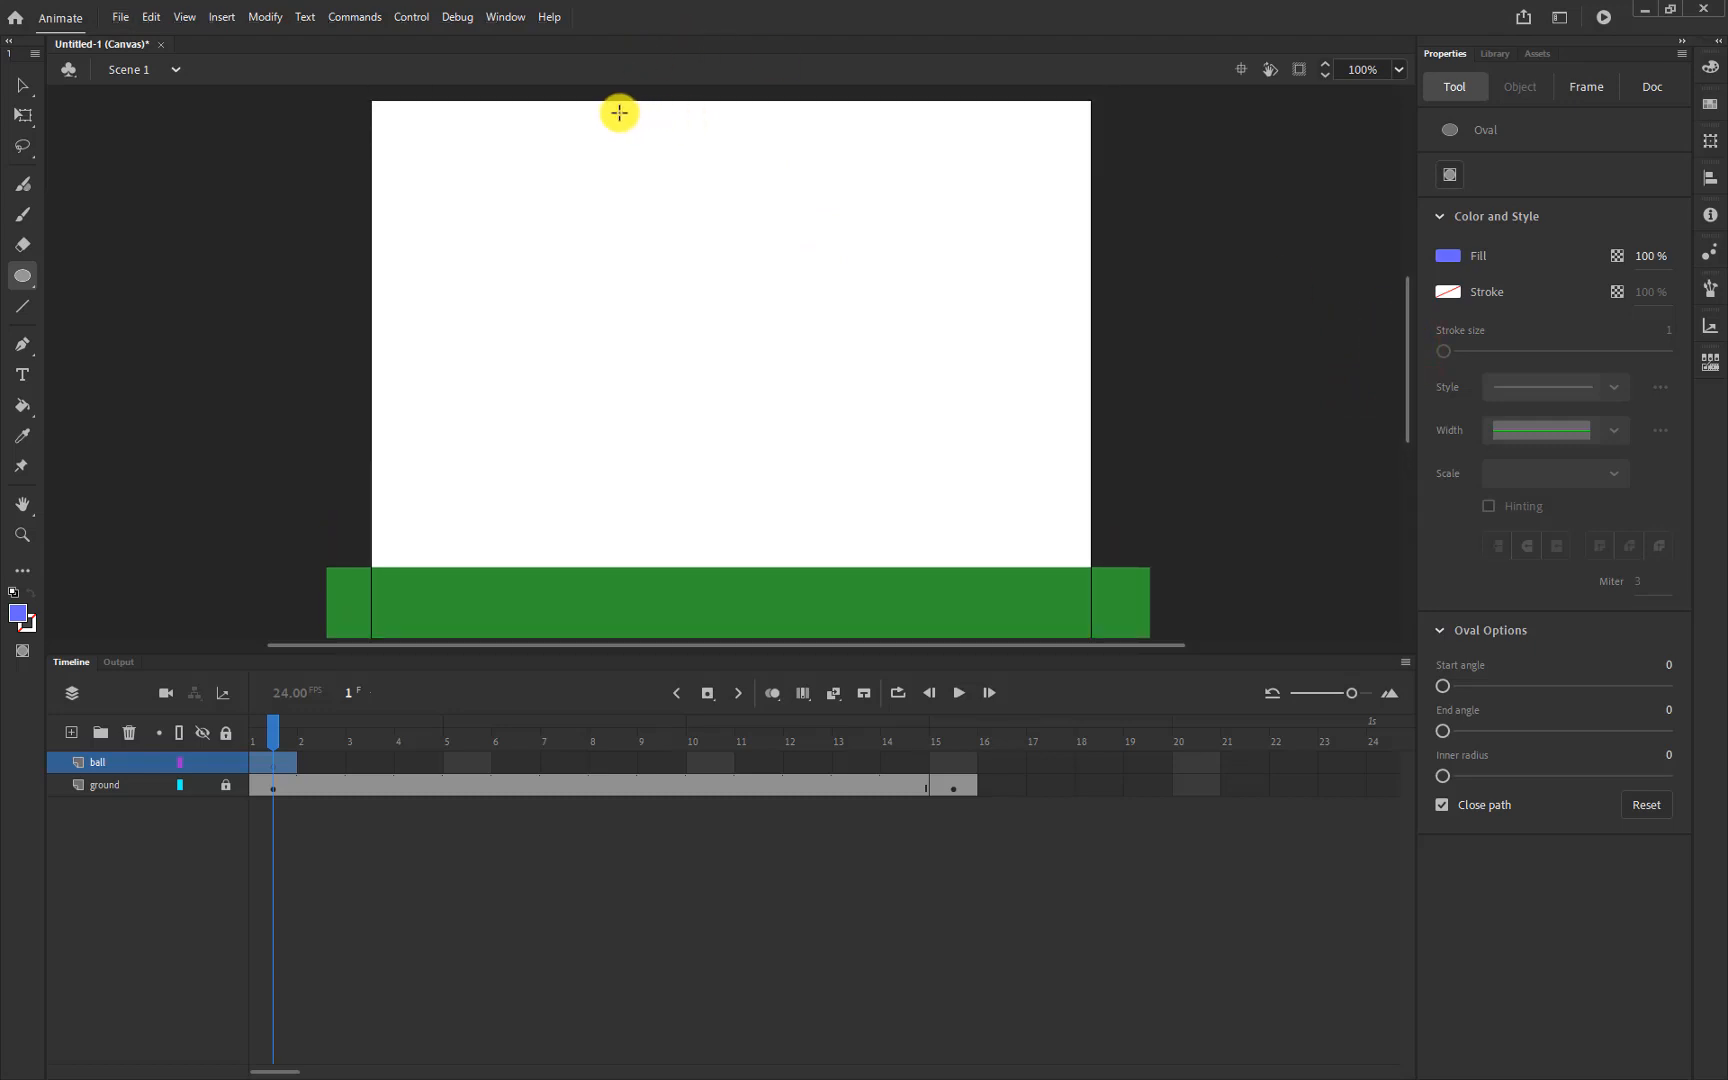
drag(617, 112, 694, 189)
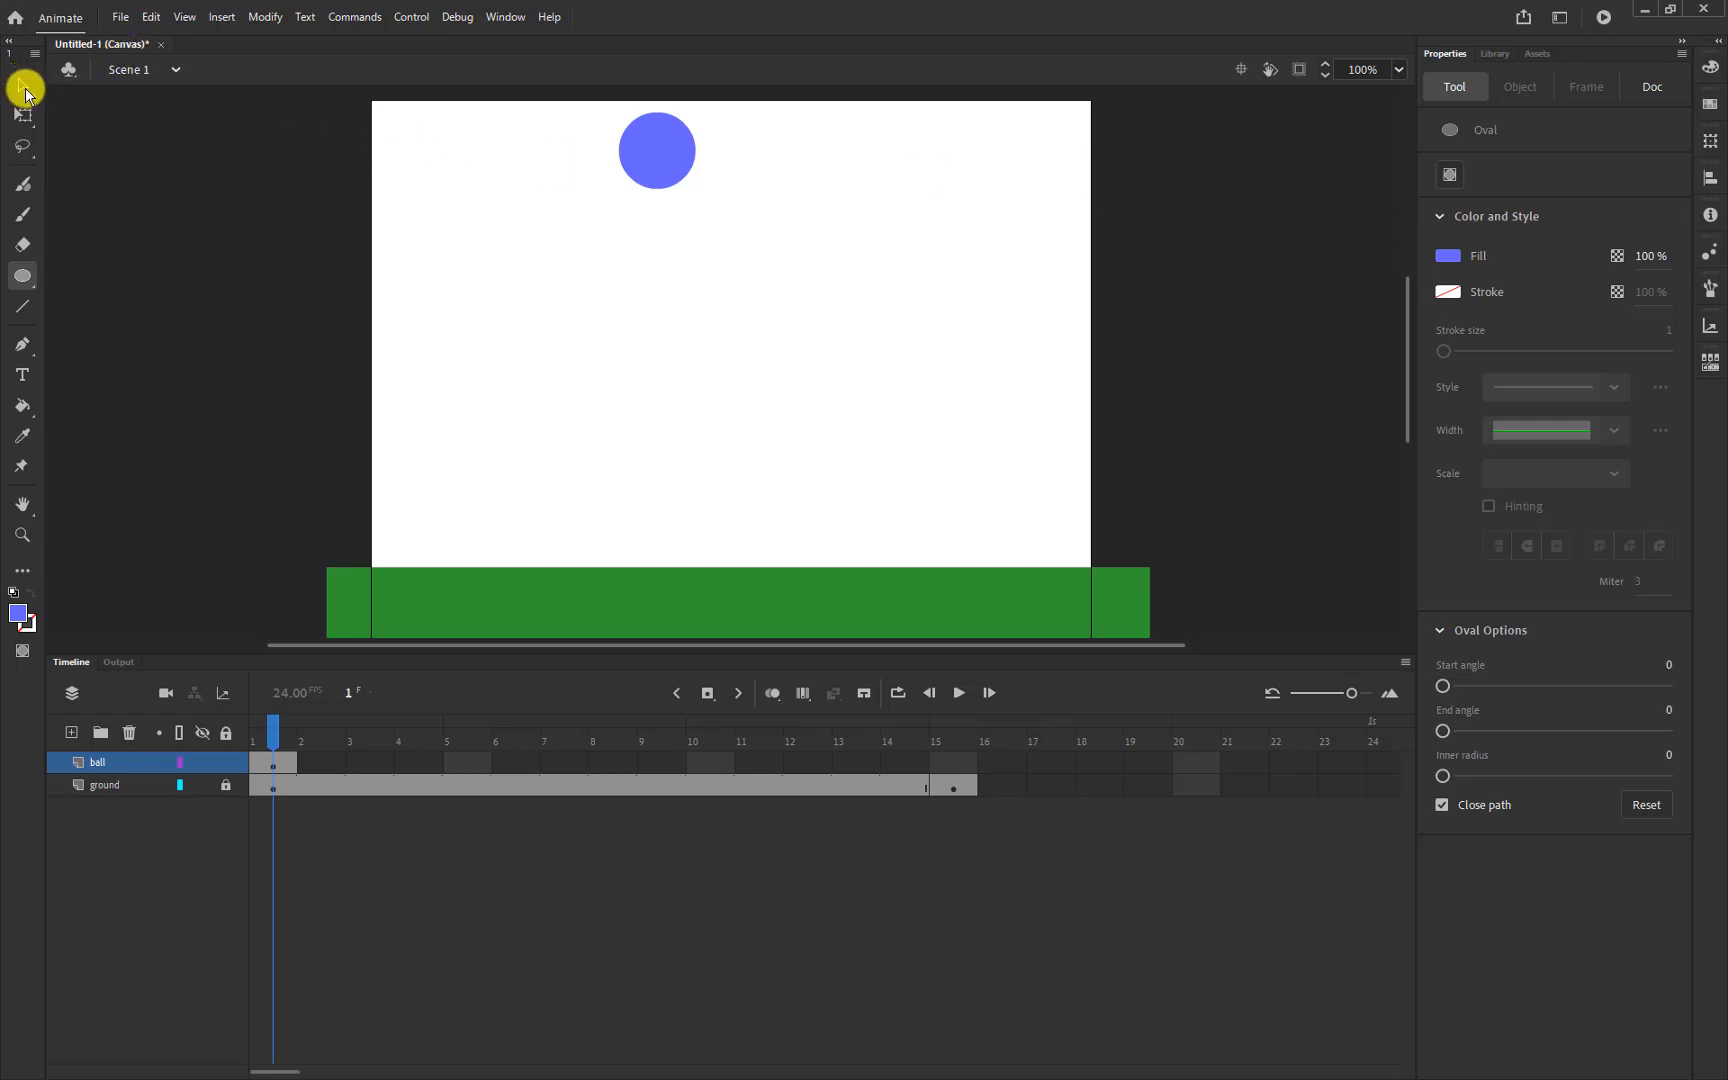
Nudge the blue ball left so it snaps to the stage's top edge, then deselect it
click(24, 88)
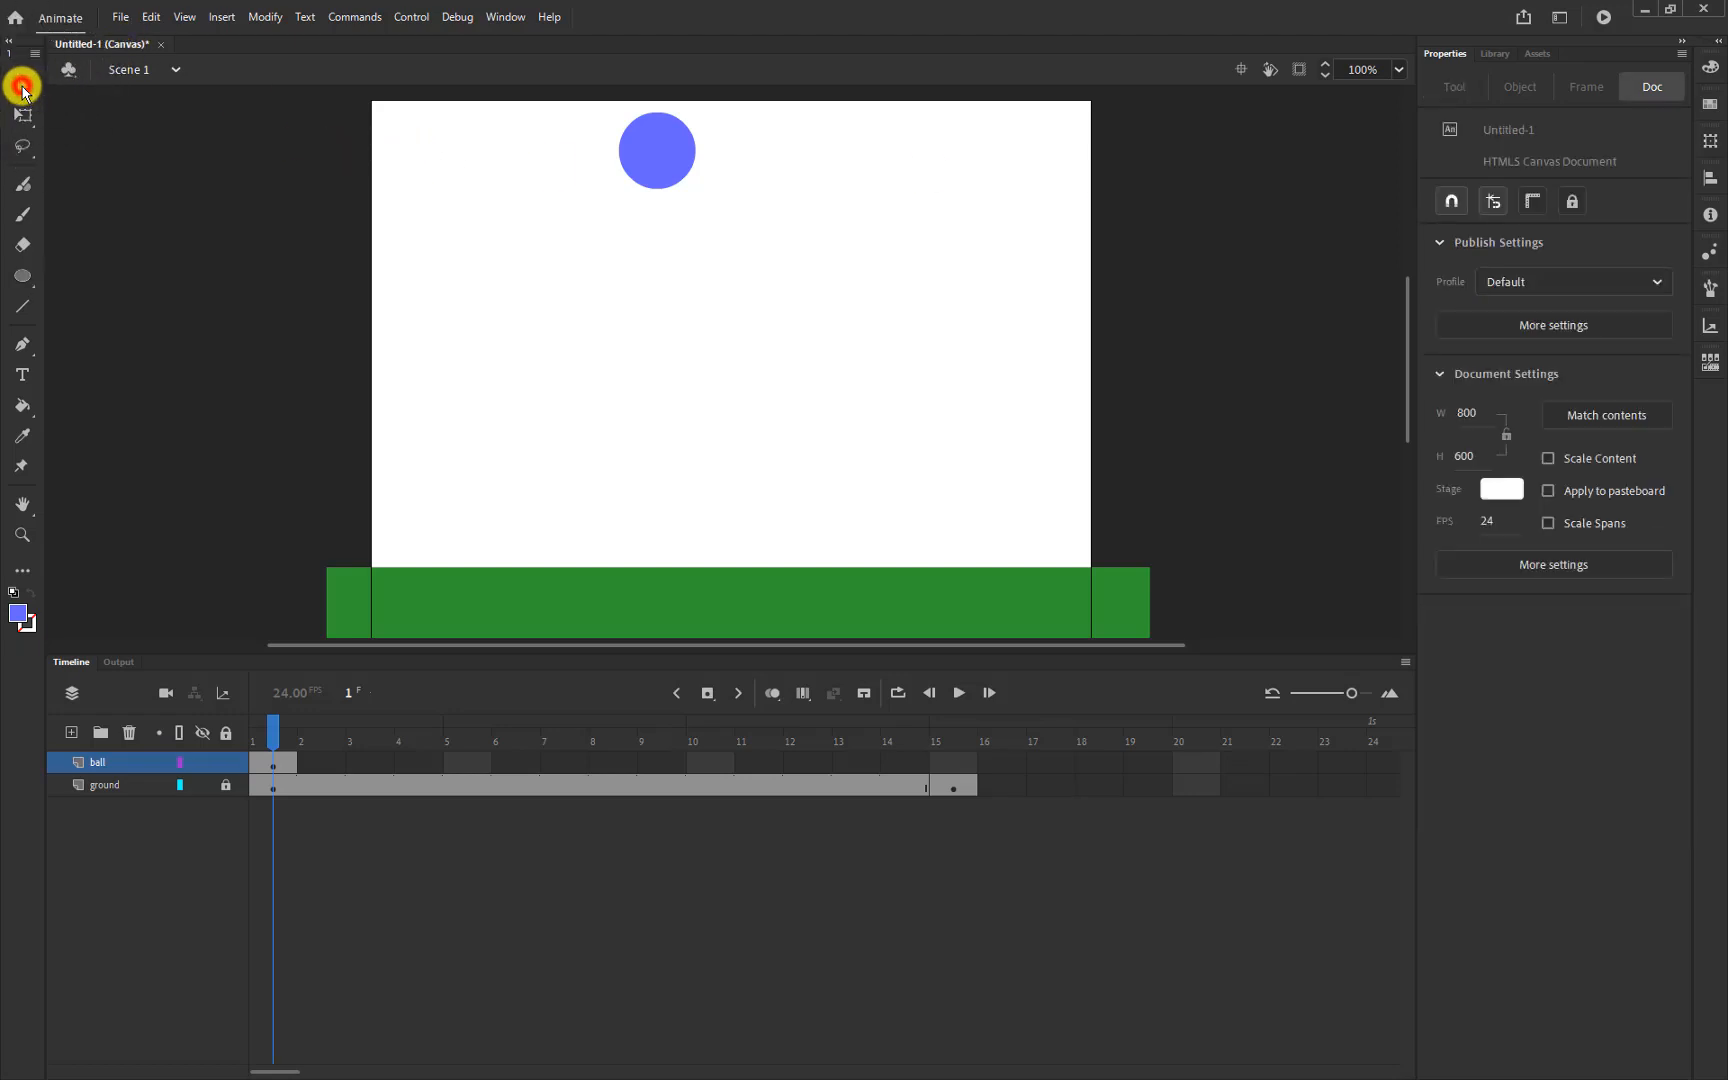
mouse_move(663, 148)
mouse_down()
mouse_move(606, 208)
mouse_move(479, 256)
mouse_move(932, 292)
mouse_move(648, 232)
mouse_move(585, 160)
mouse_move(648, 154)
mouse_move(643, 137)
mouse_move(646, 153)
mouse_up()
click(642, 148)
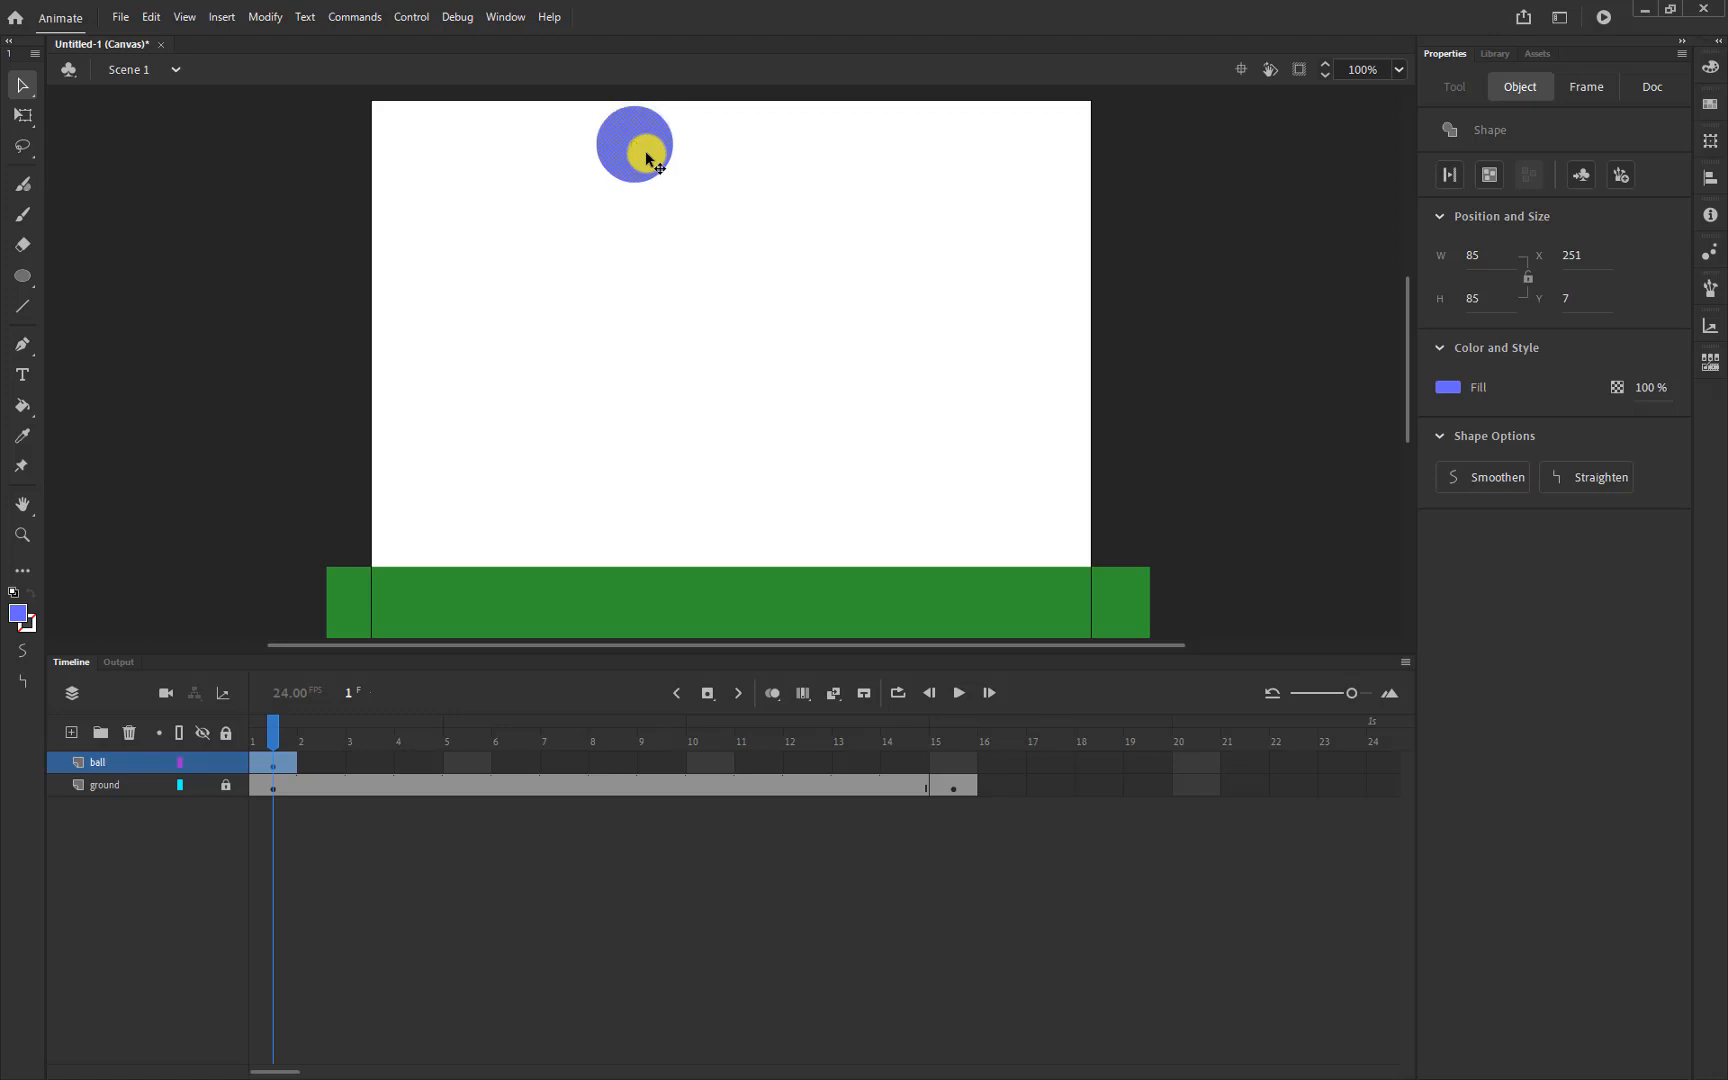
click(251, 284)
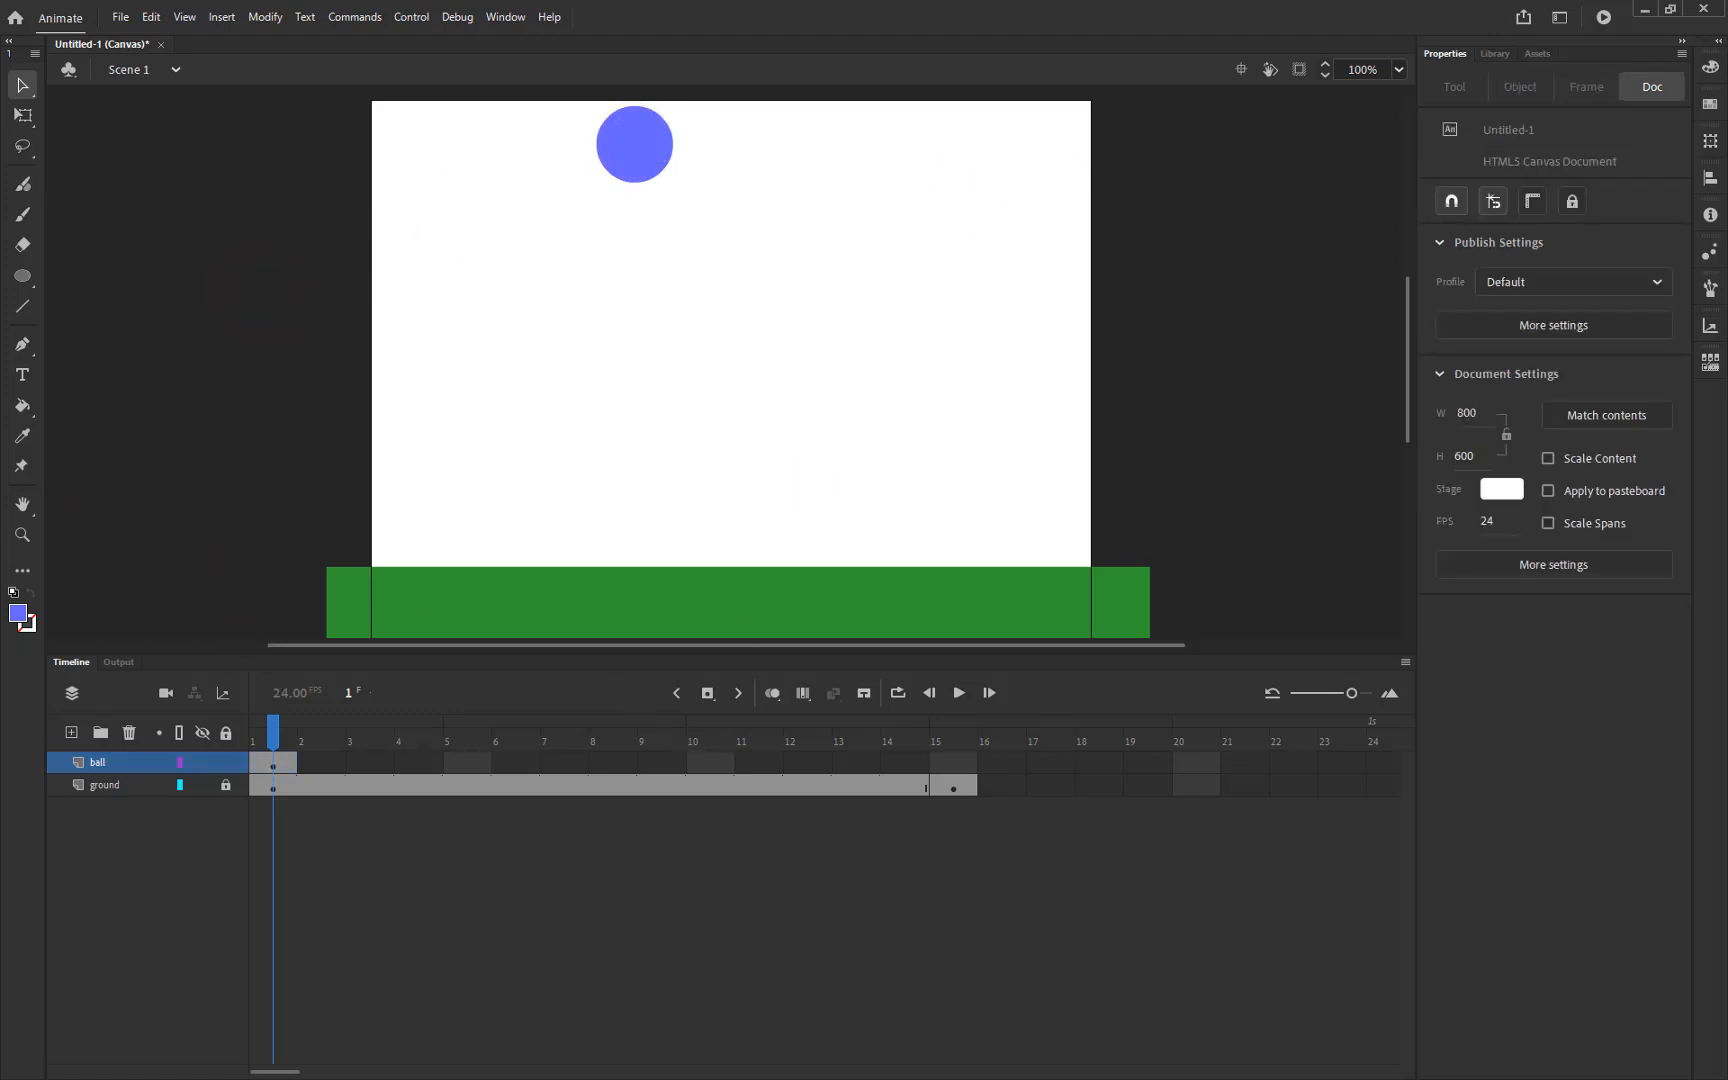
click(273, 763)
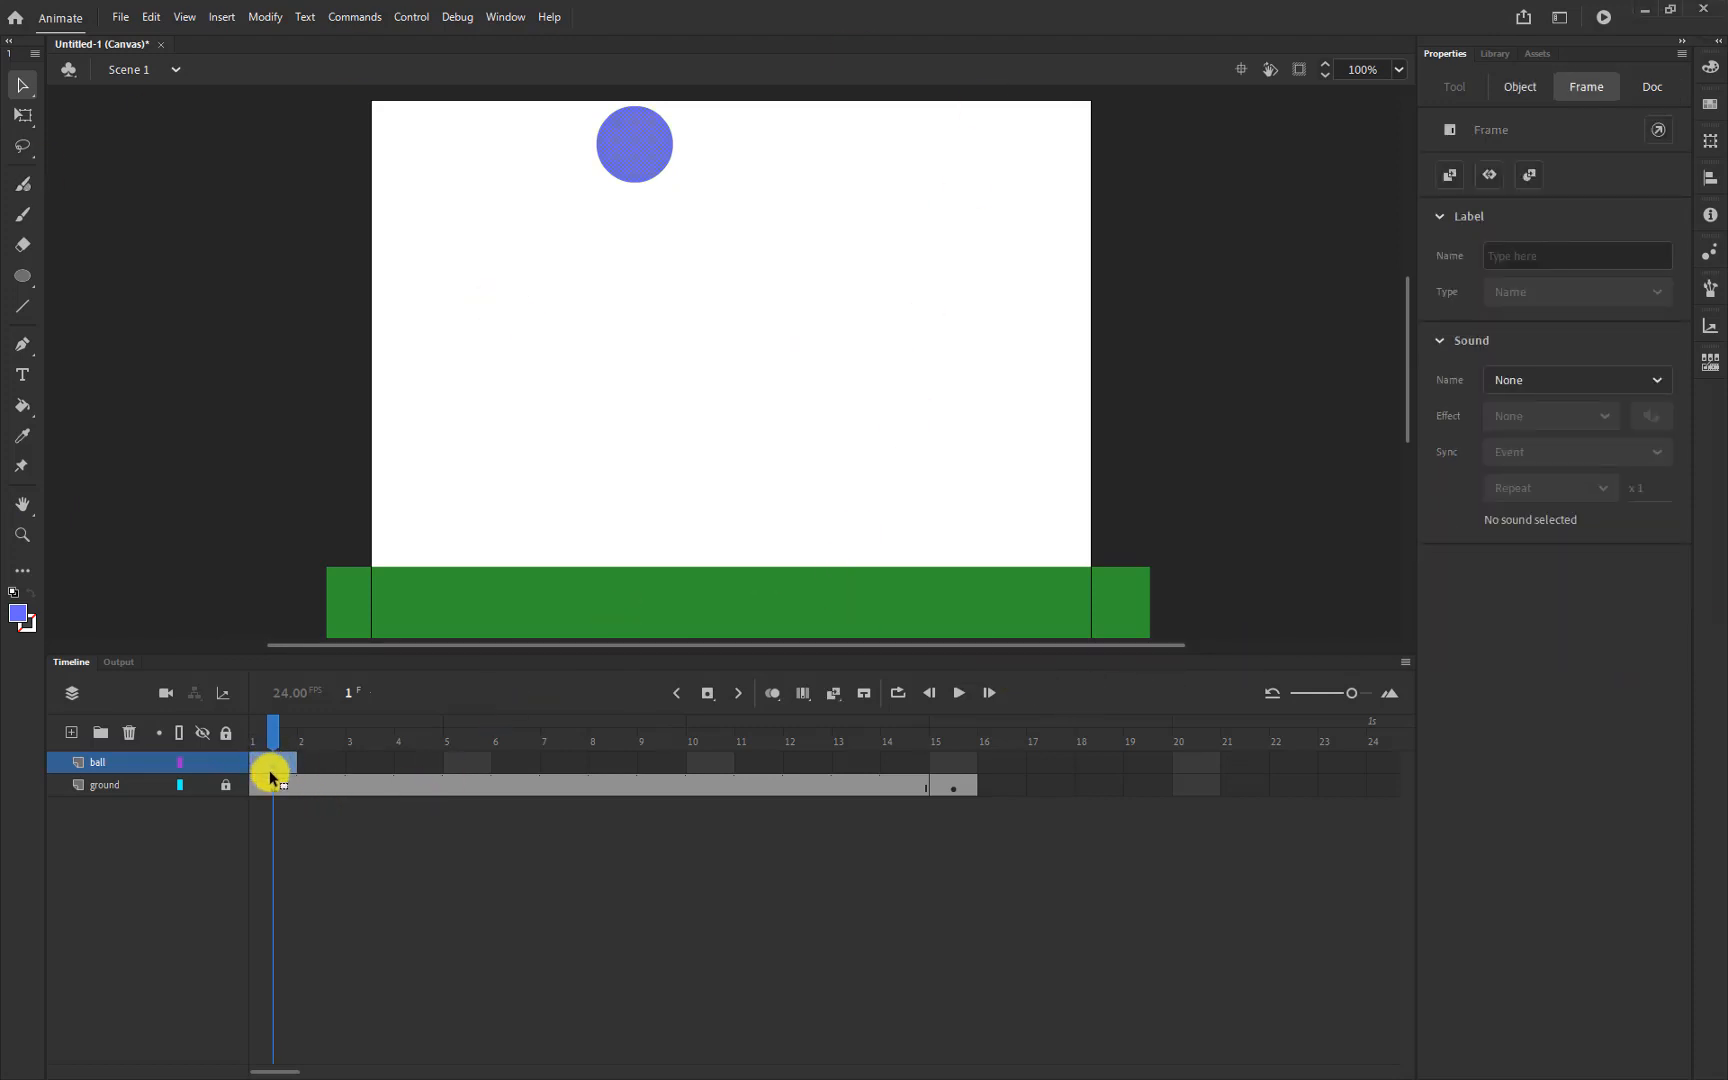
Insert a keyframe at frame 2 of the ball layer and turn on onion skinning
click(311, 762)
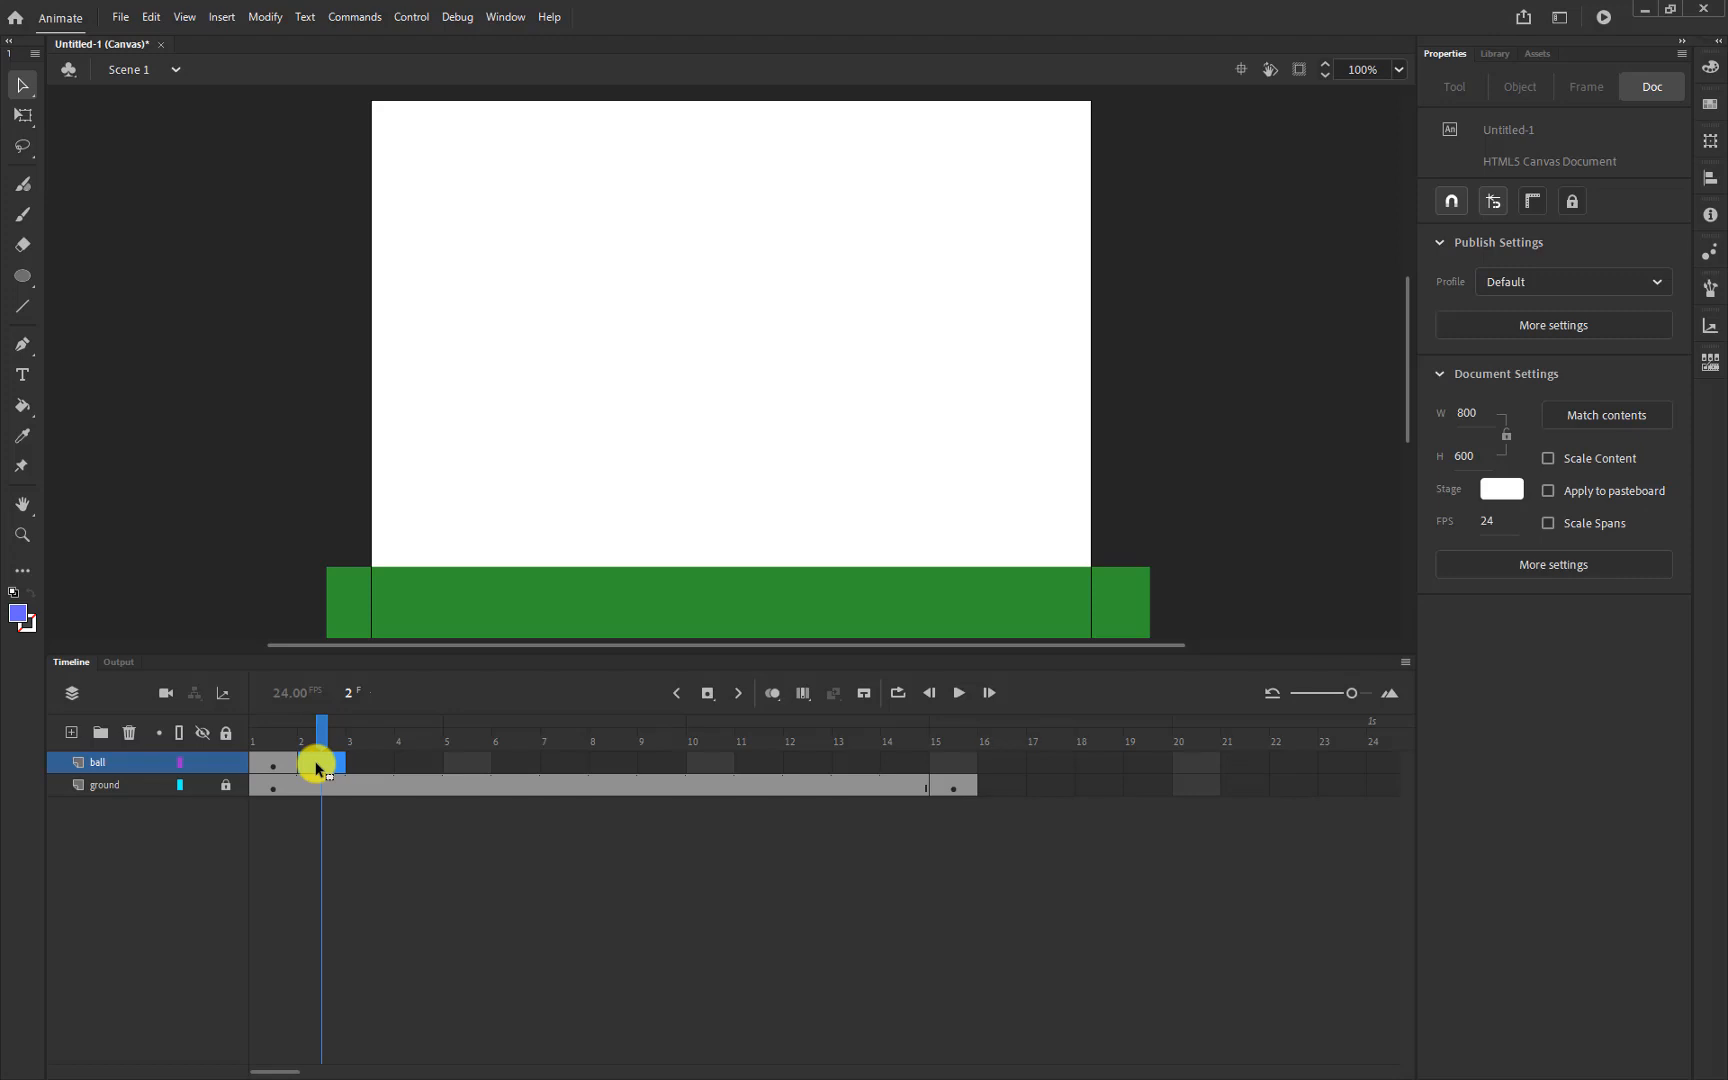
click(316, 768)
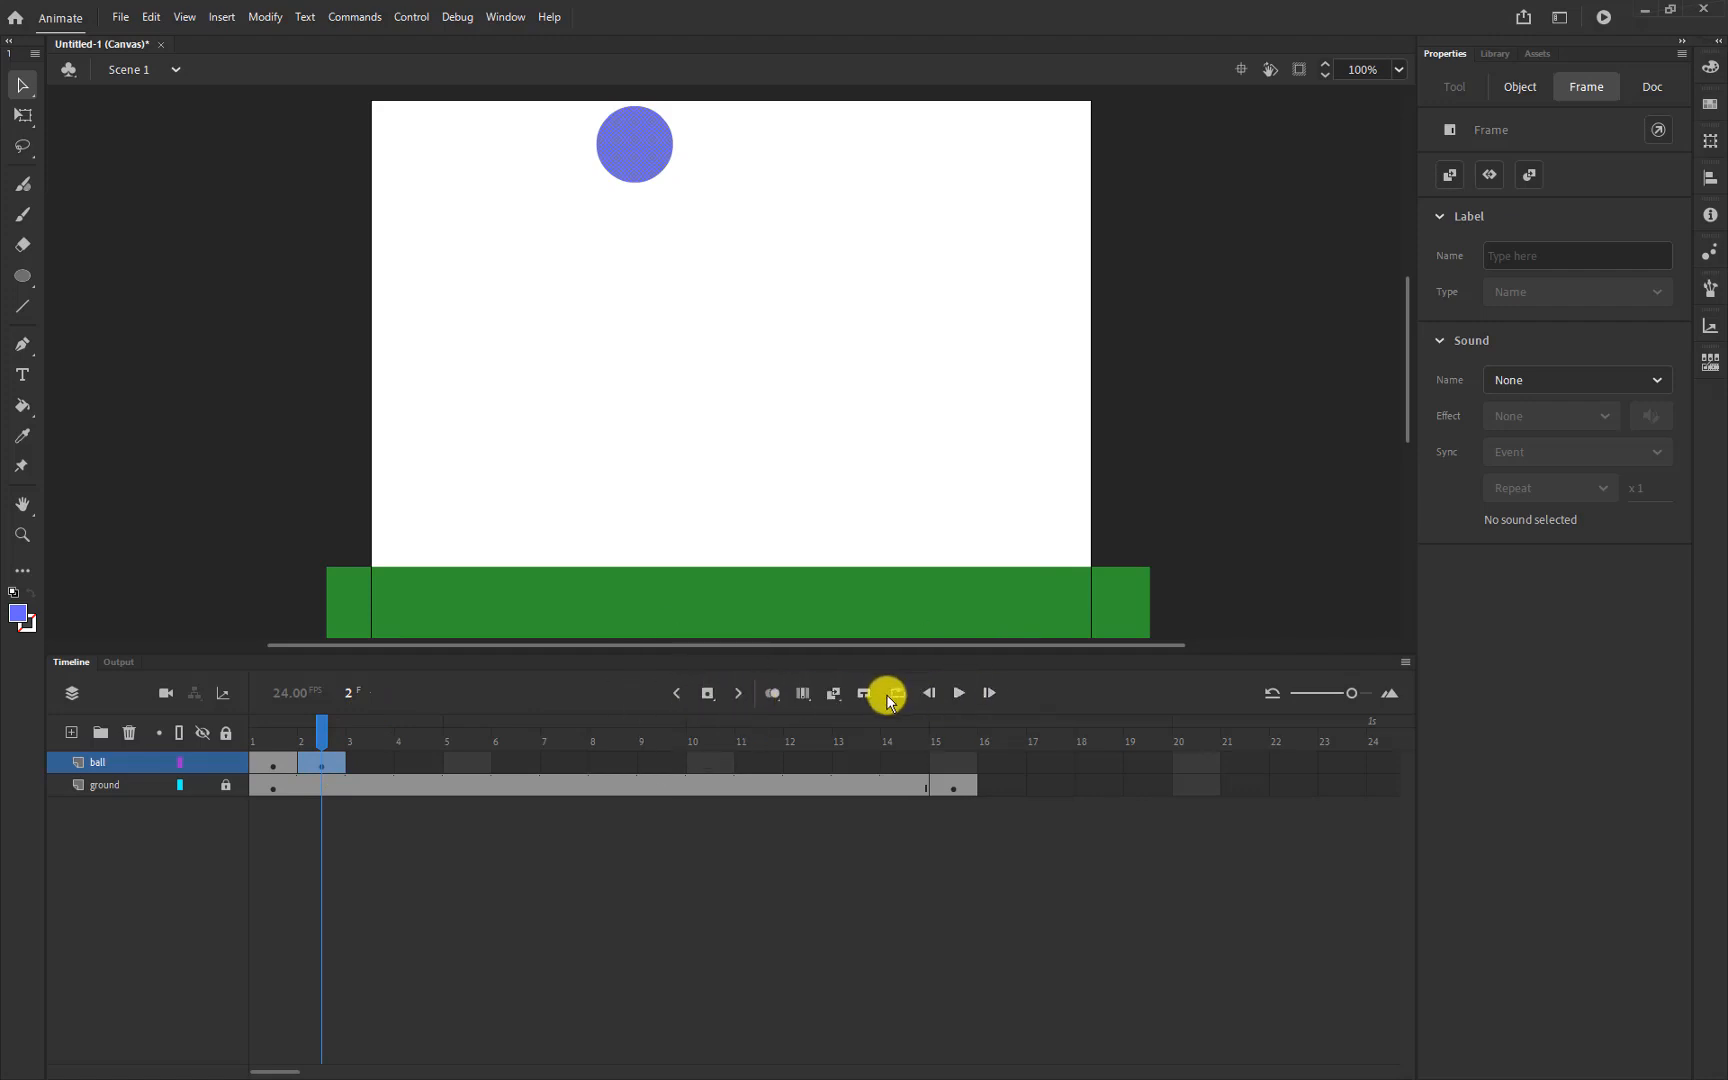
click(772, 696)
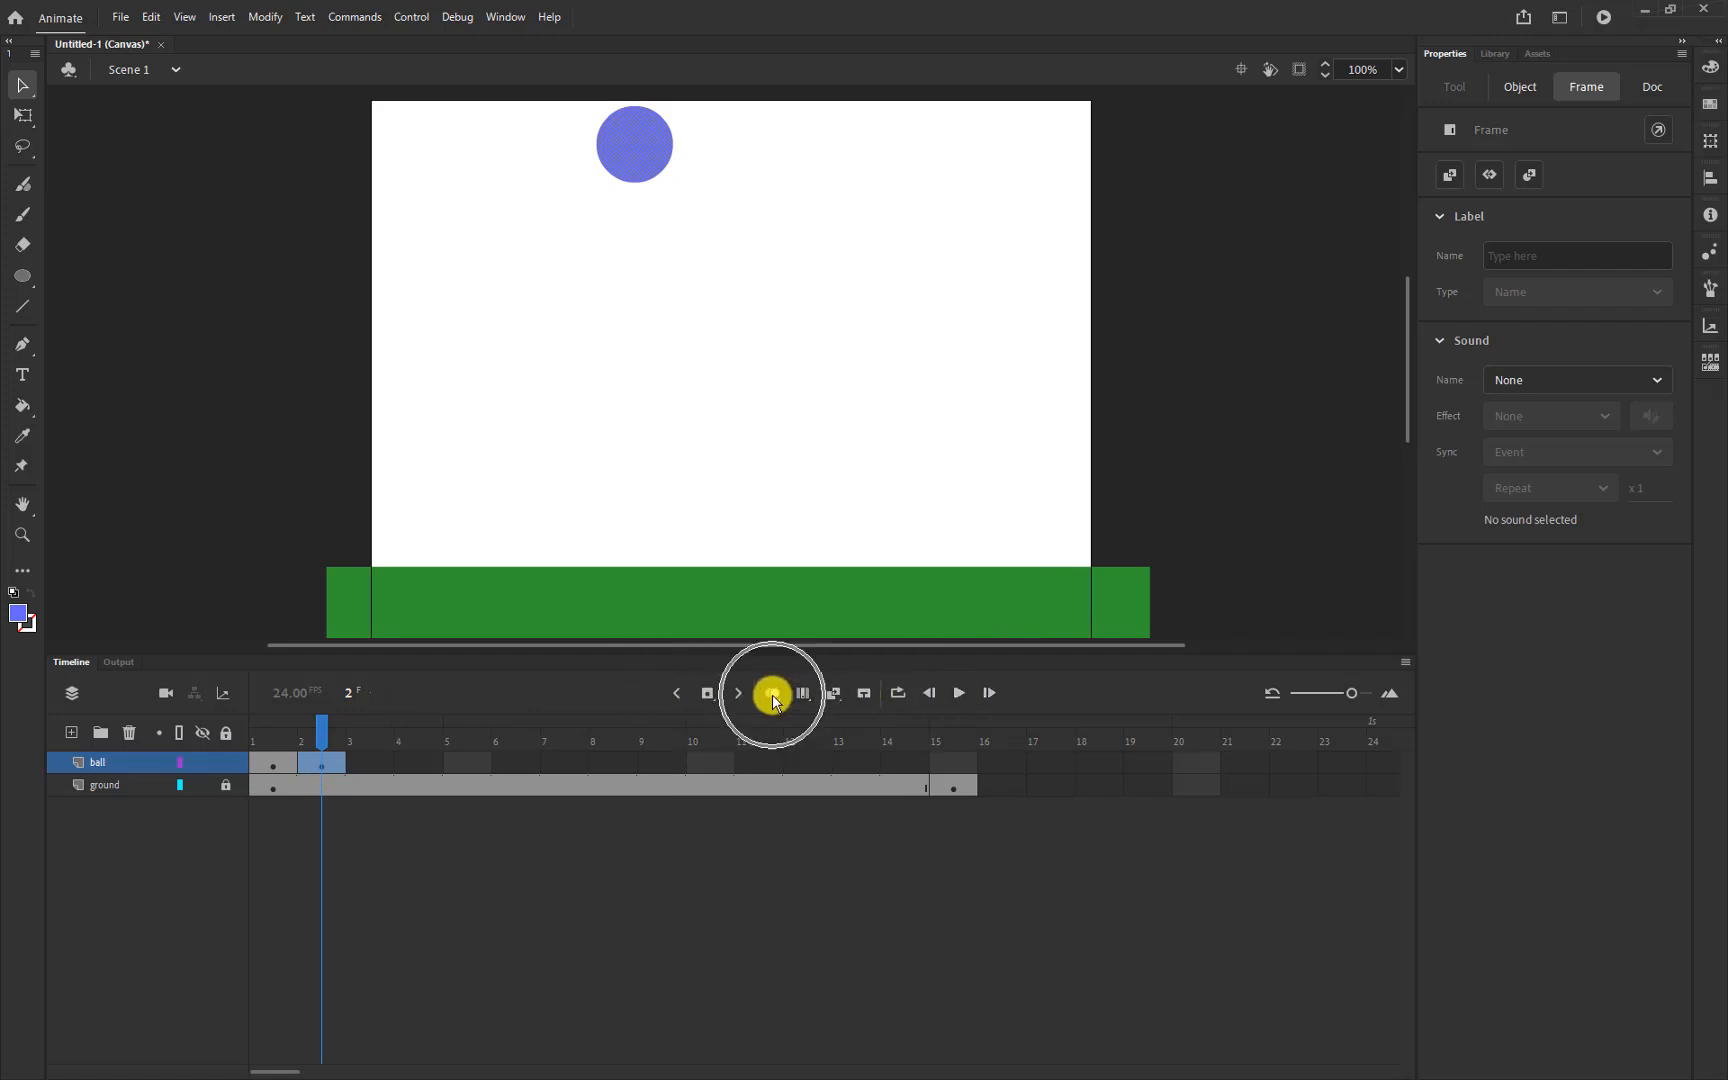
click(776, 694)
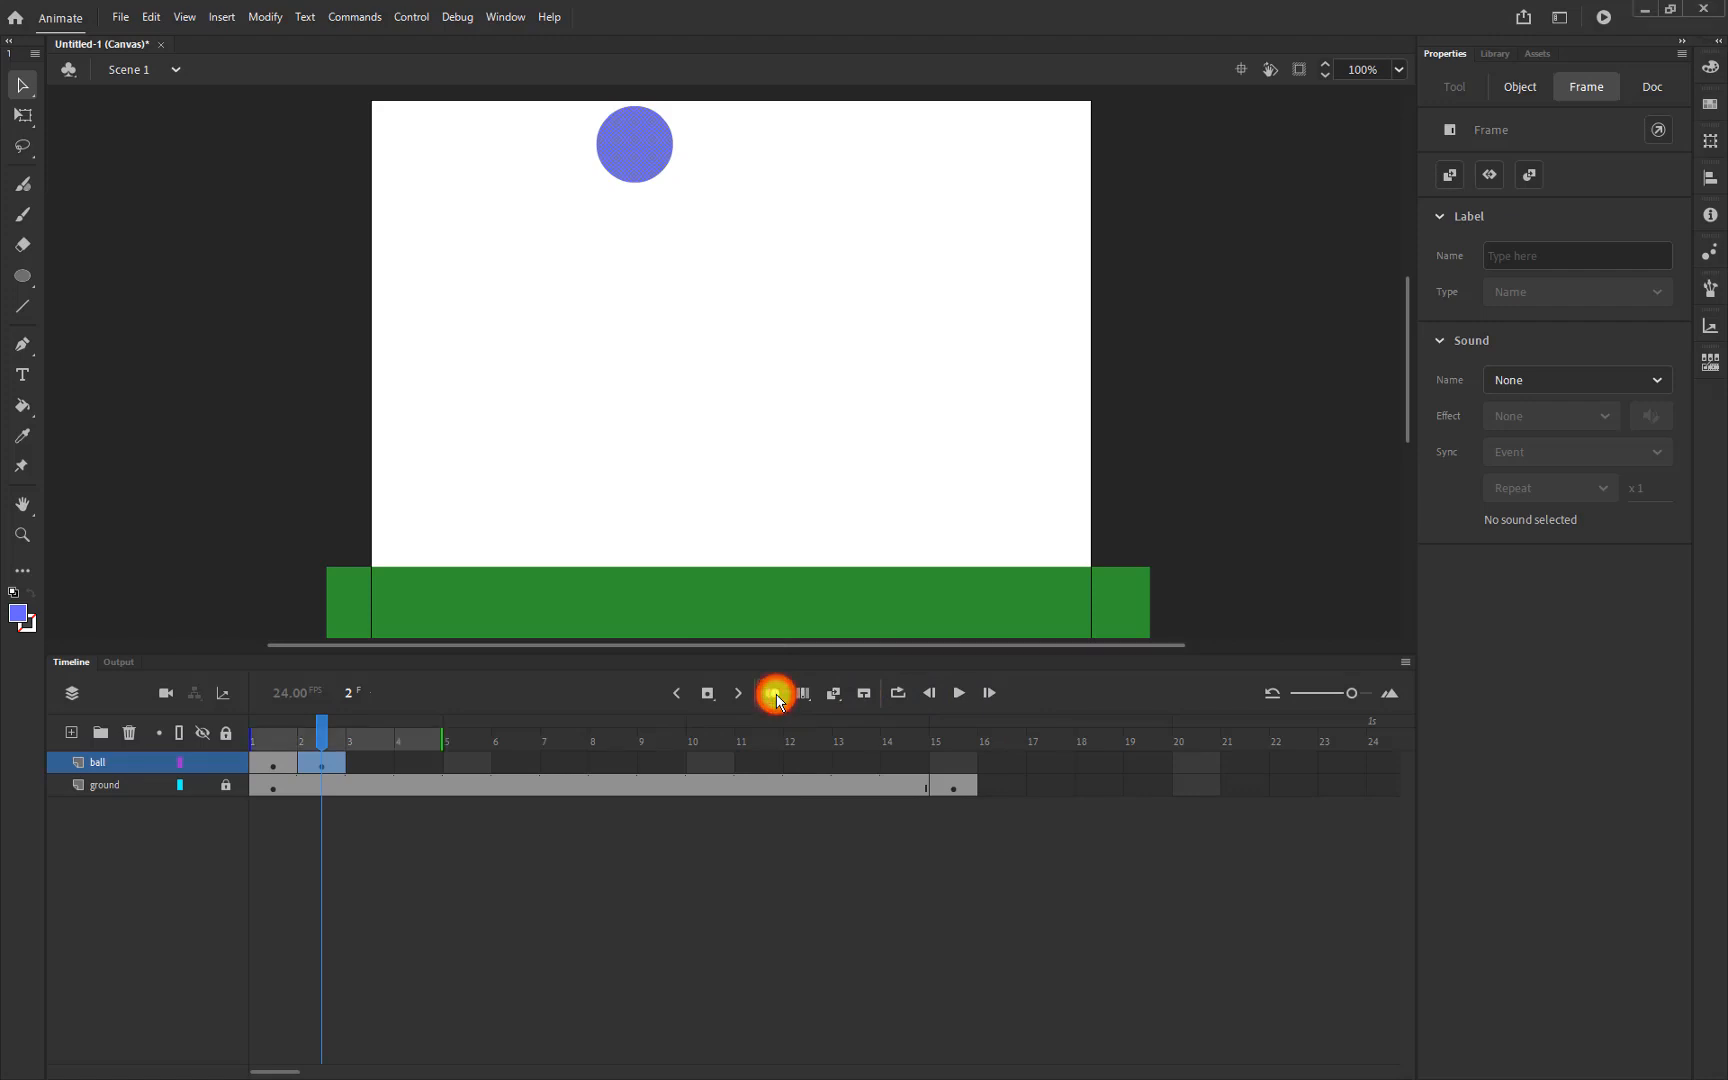
Move the frame-2 ball down to Y 85, then scrub back to frame 1 to compare
click(314, 763)
click(20, 86)
drag(650, 145, 658, 215)
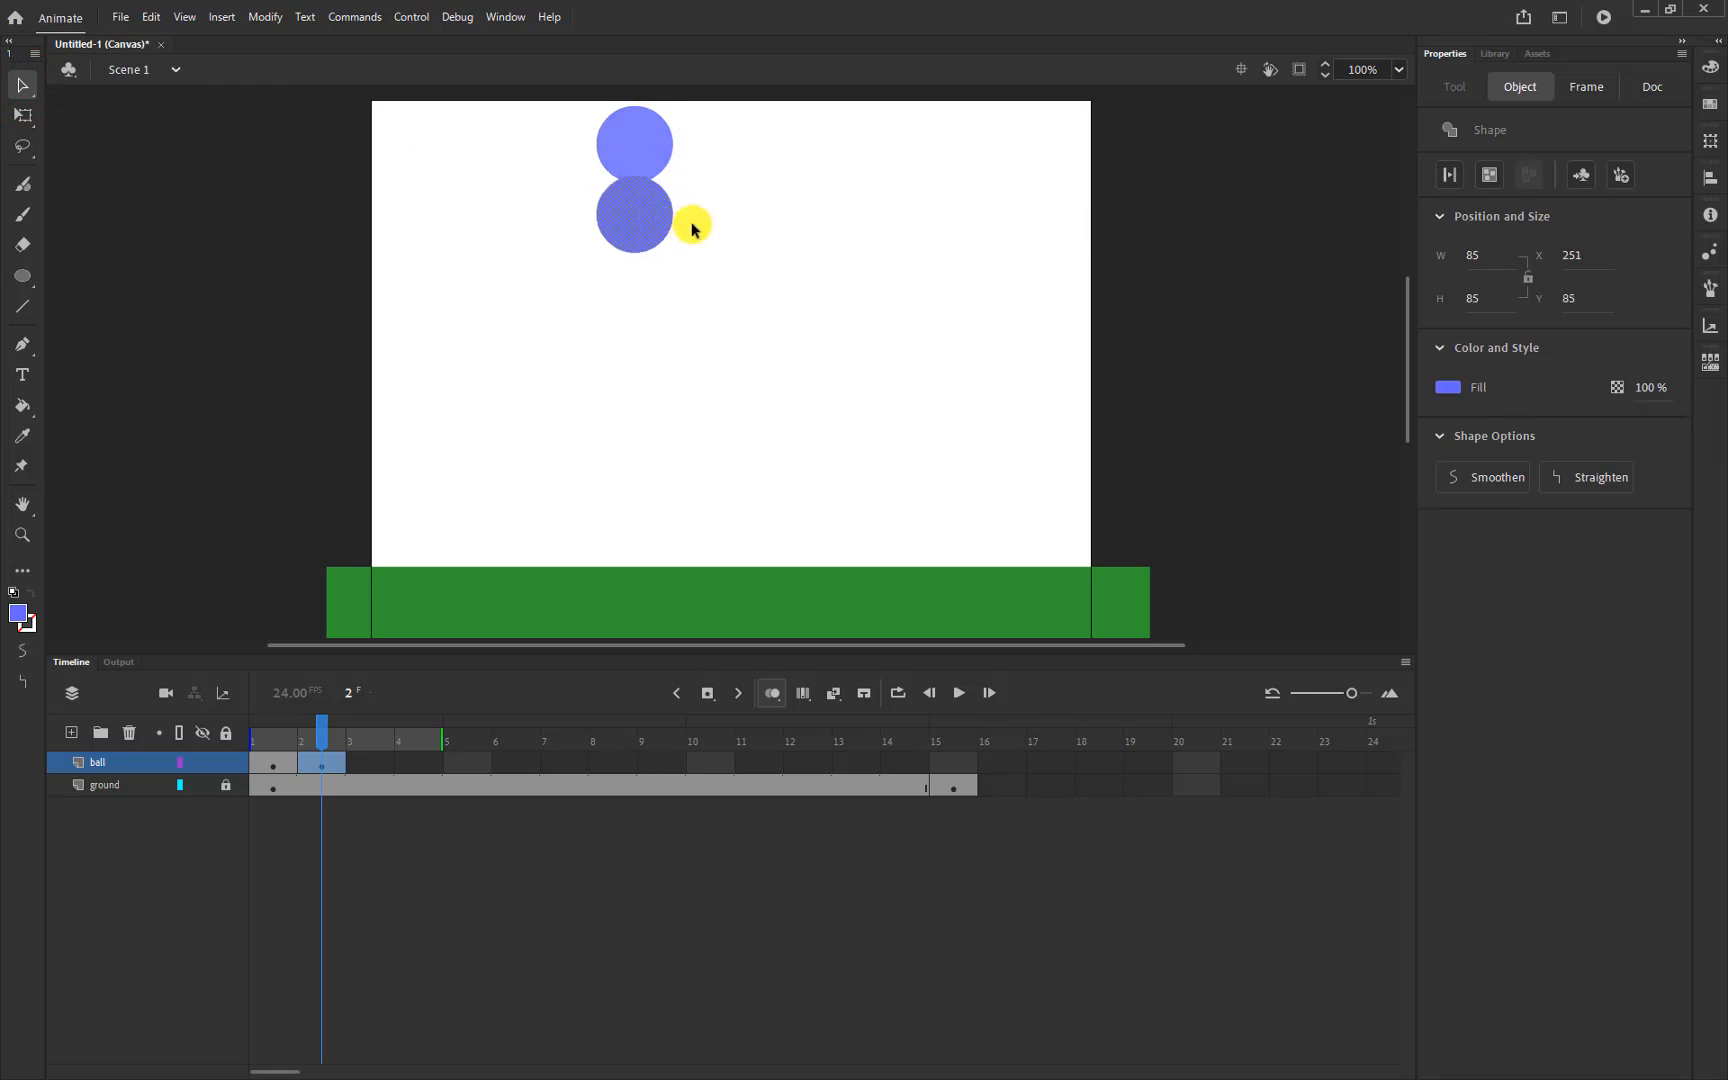
drag(320, 734, 262, 748)
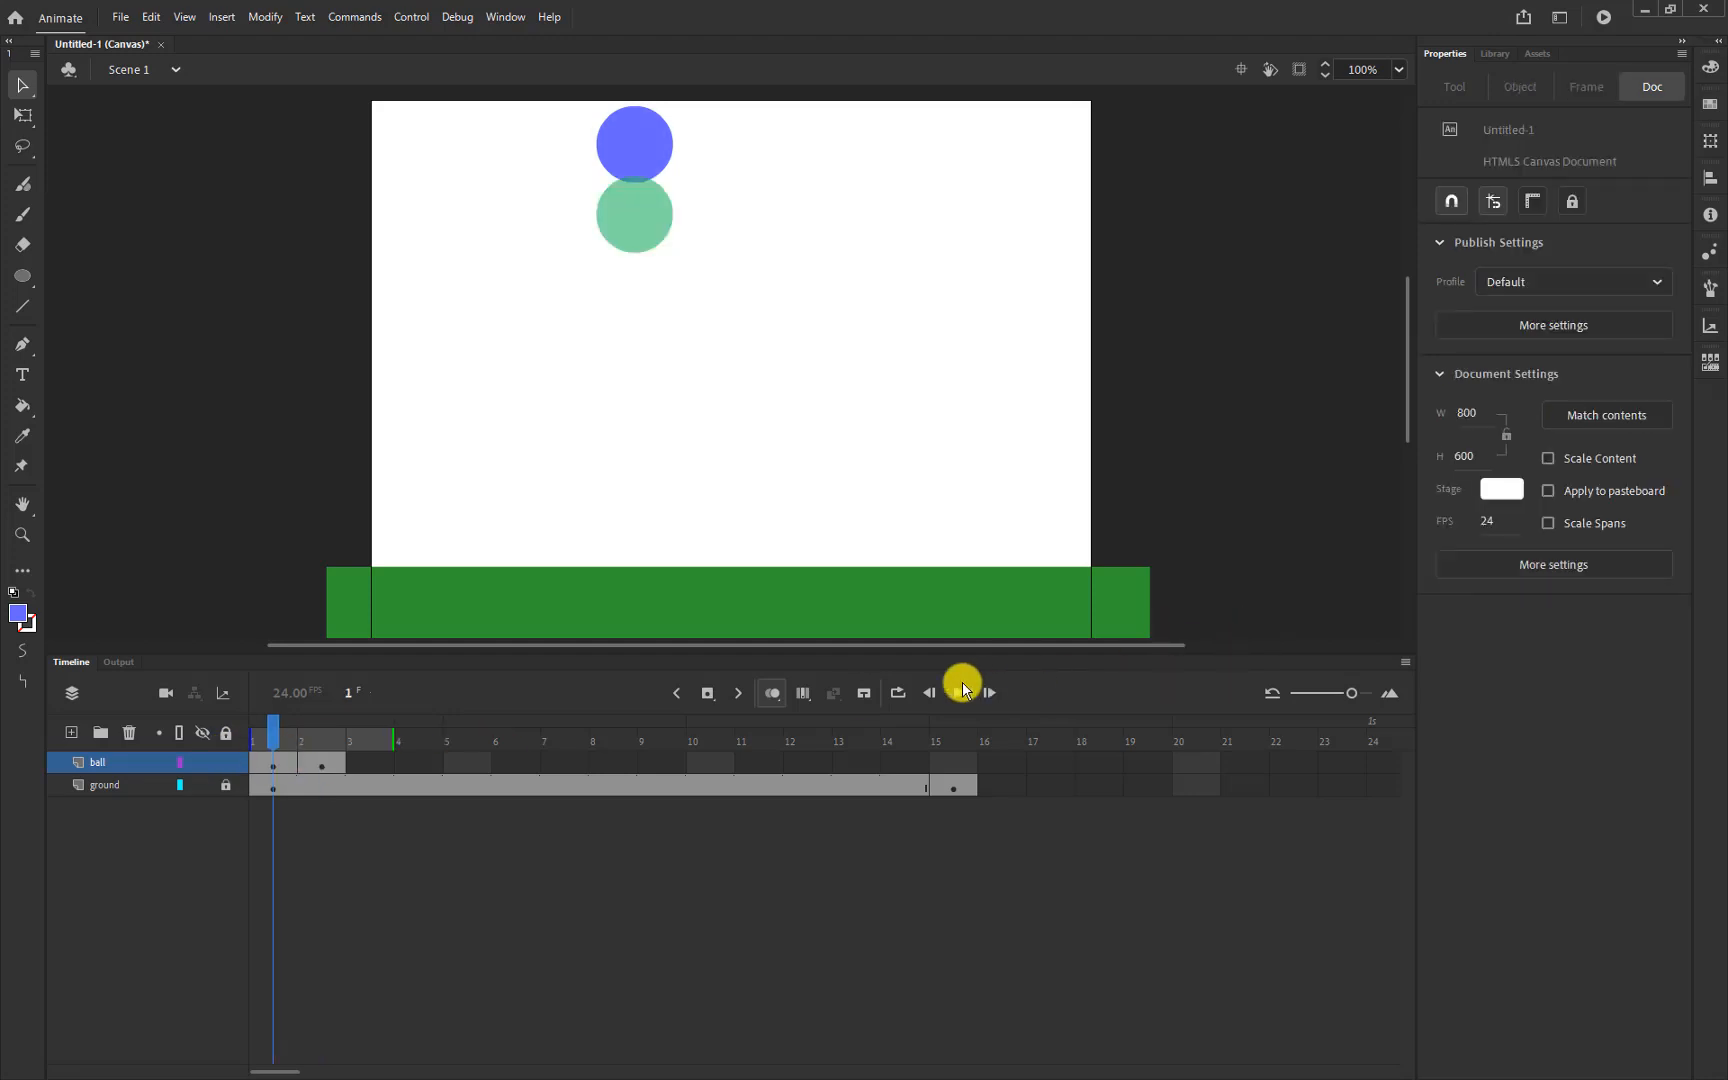
Preview the two-frame drop, then lower the ball further in a new frame-3 keyframe
click(952, 694)
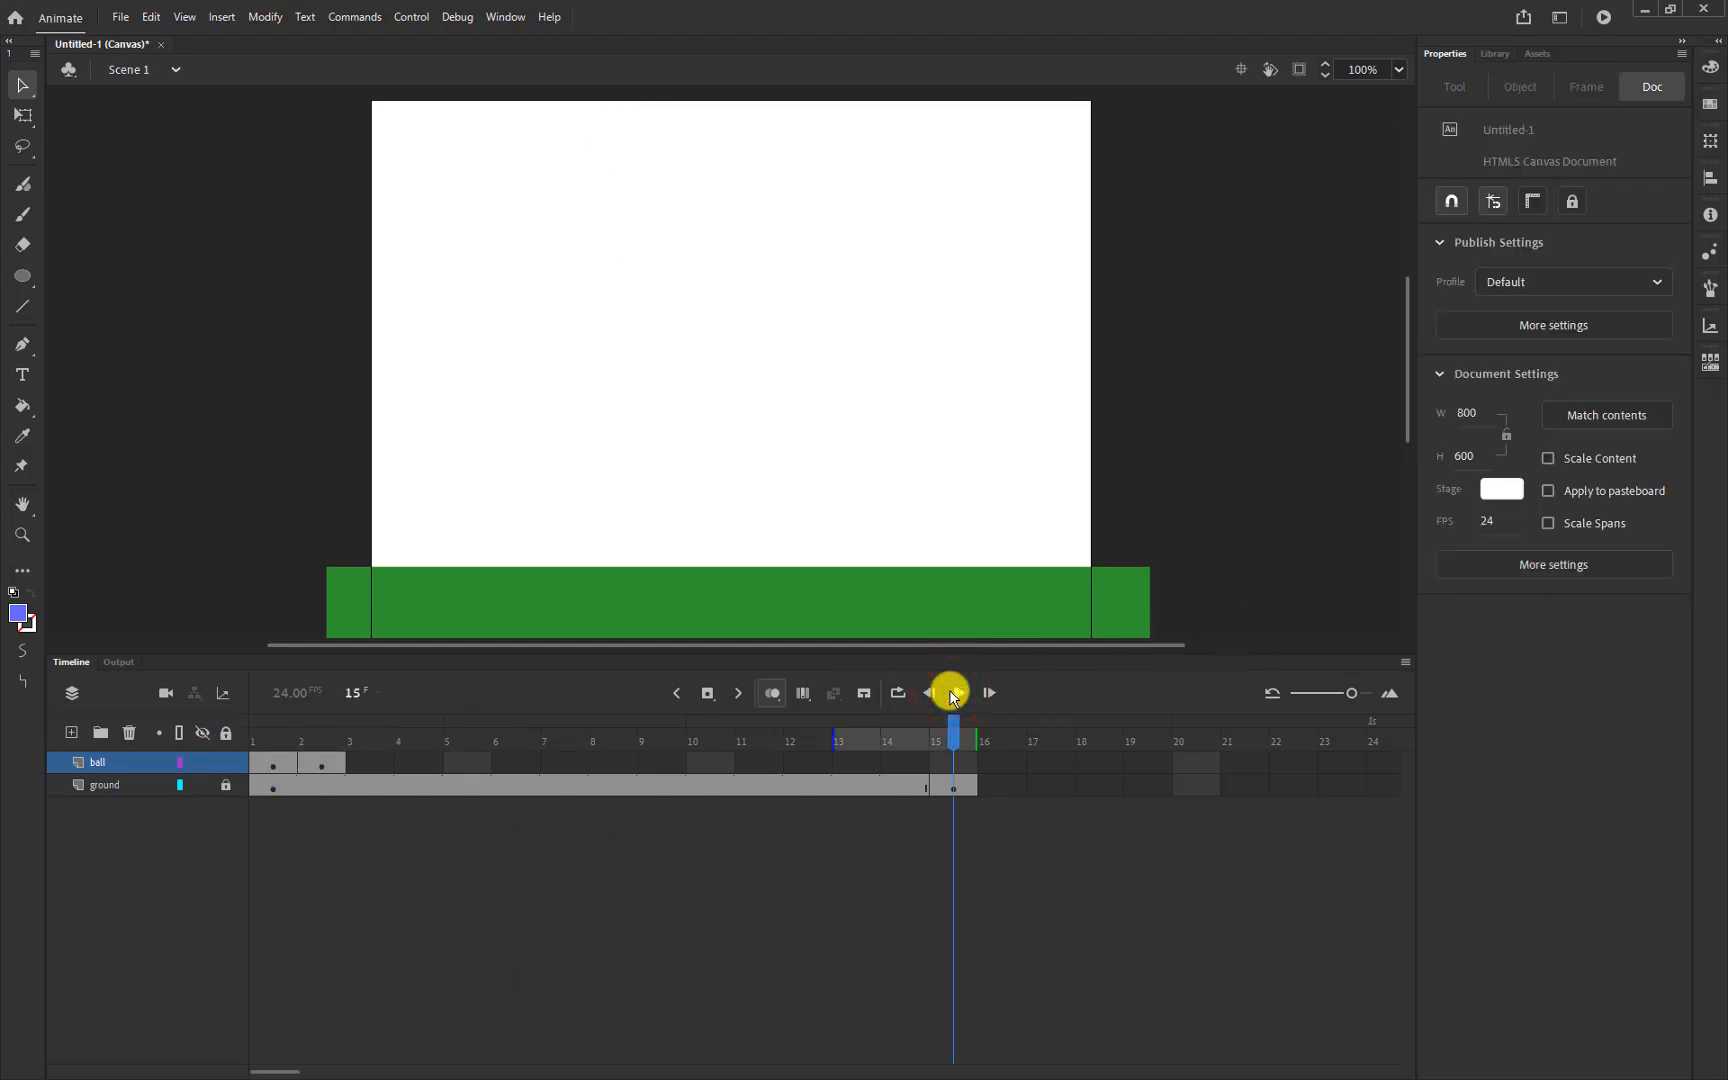
click(952, 694)
drag(955, 727, 200, 756)
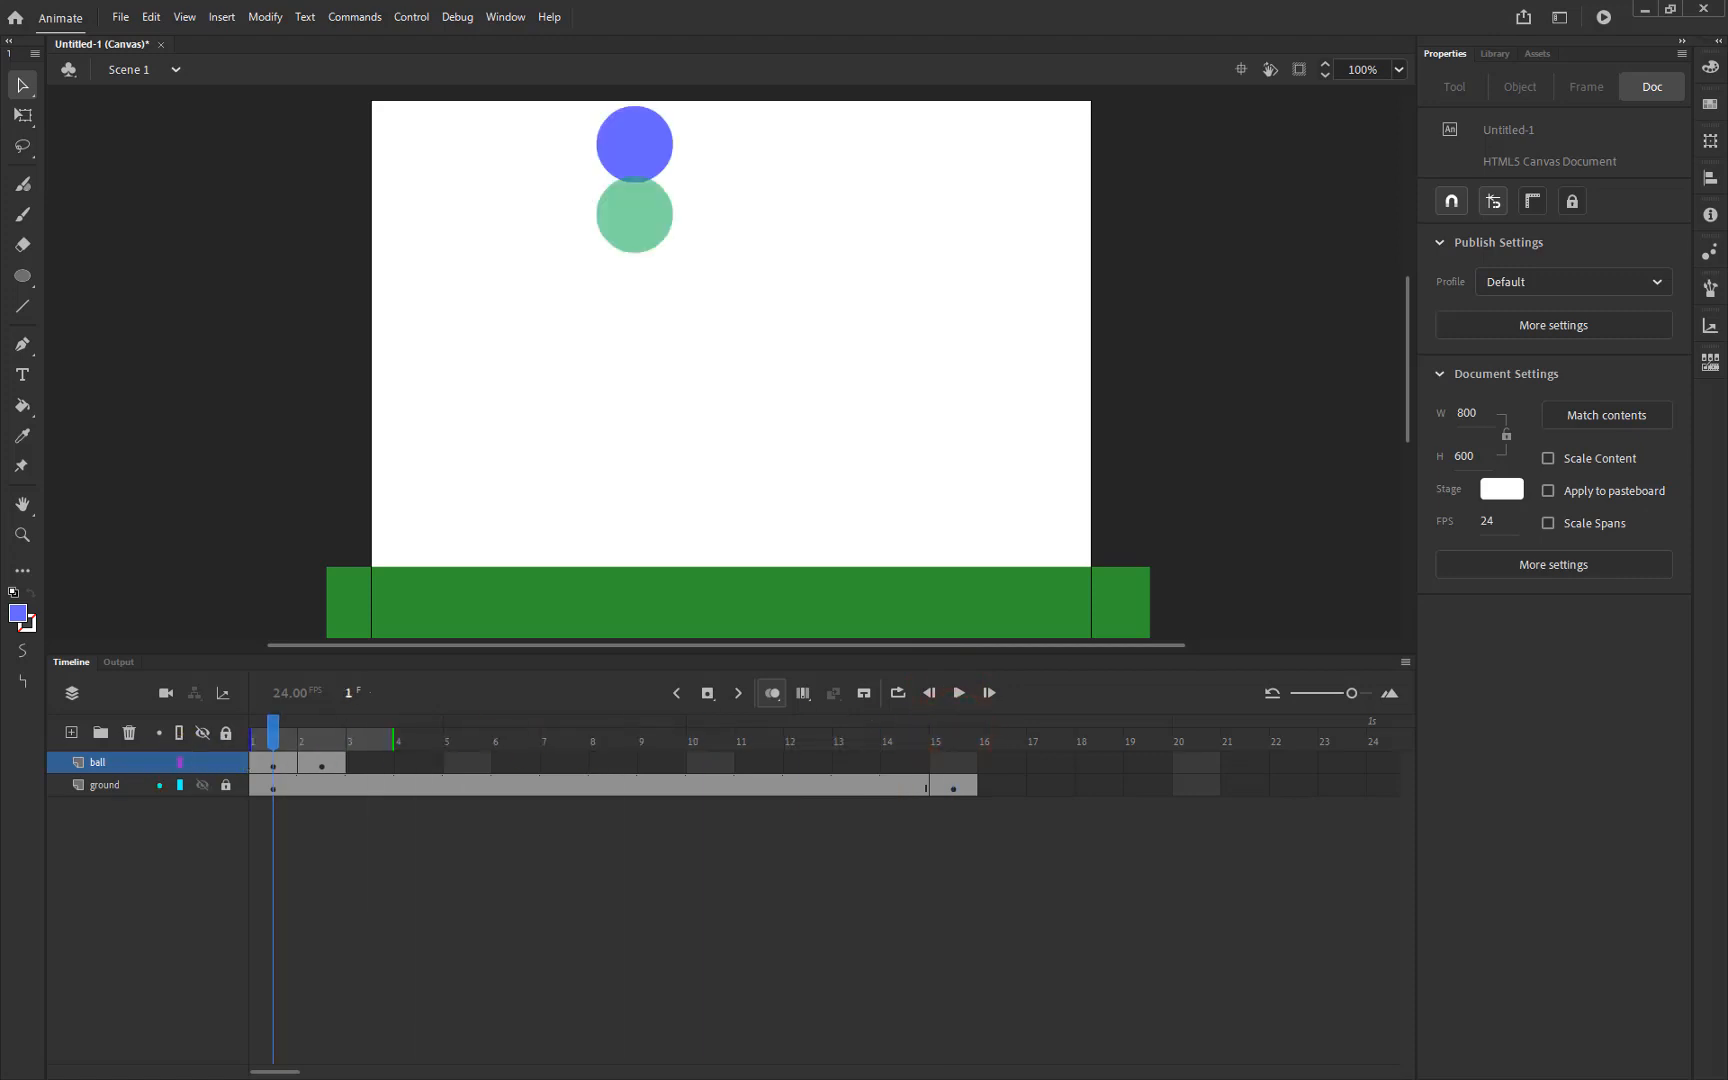
click(370, 763)
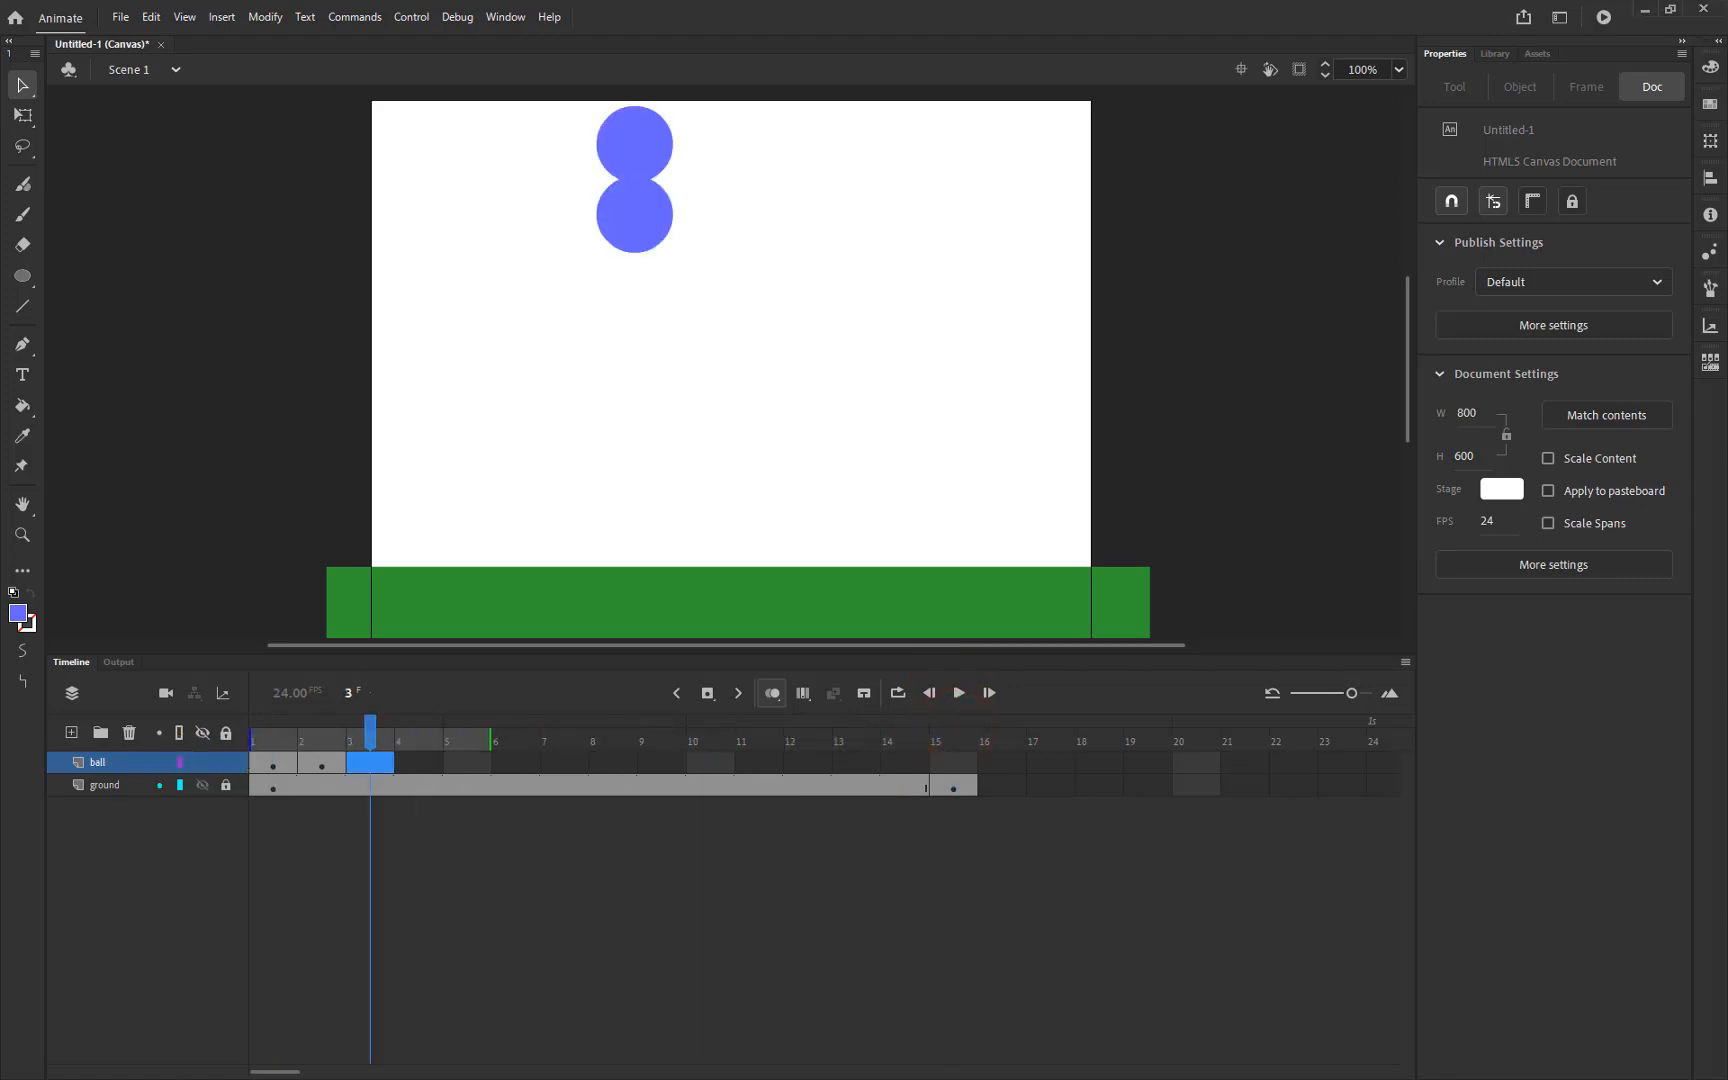
click(373, 770)
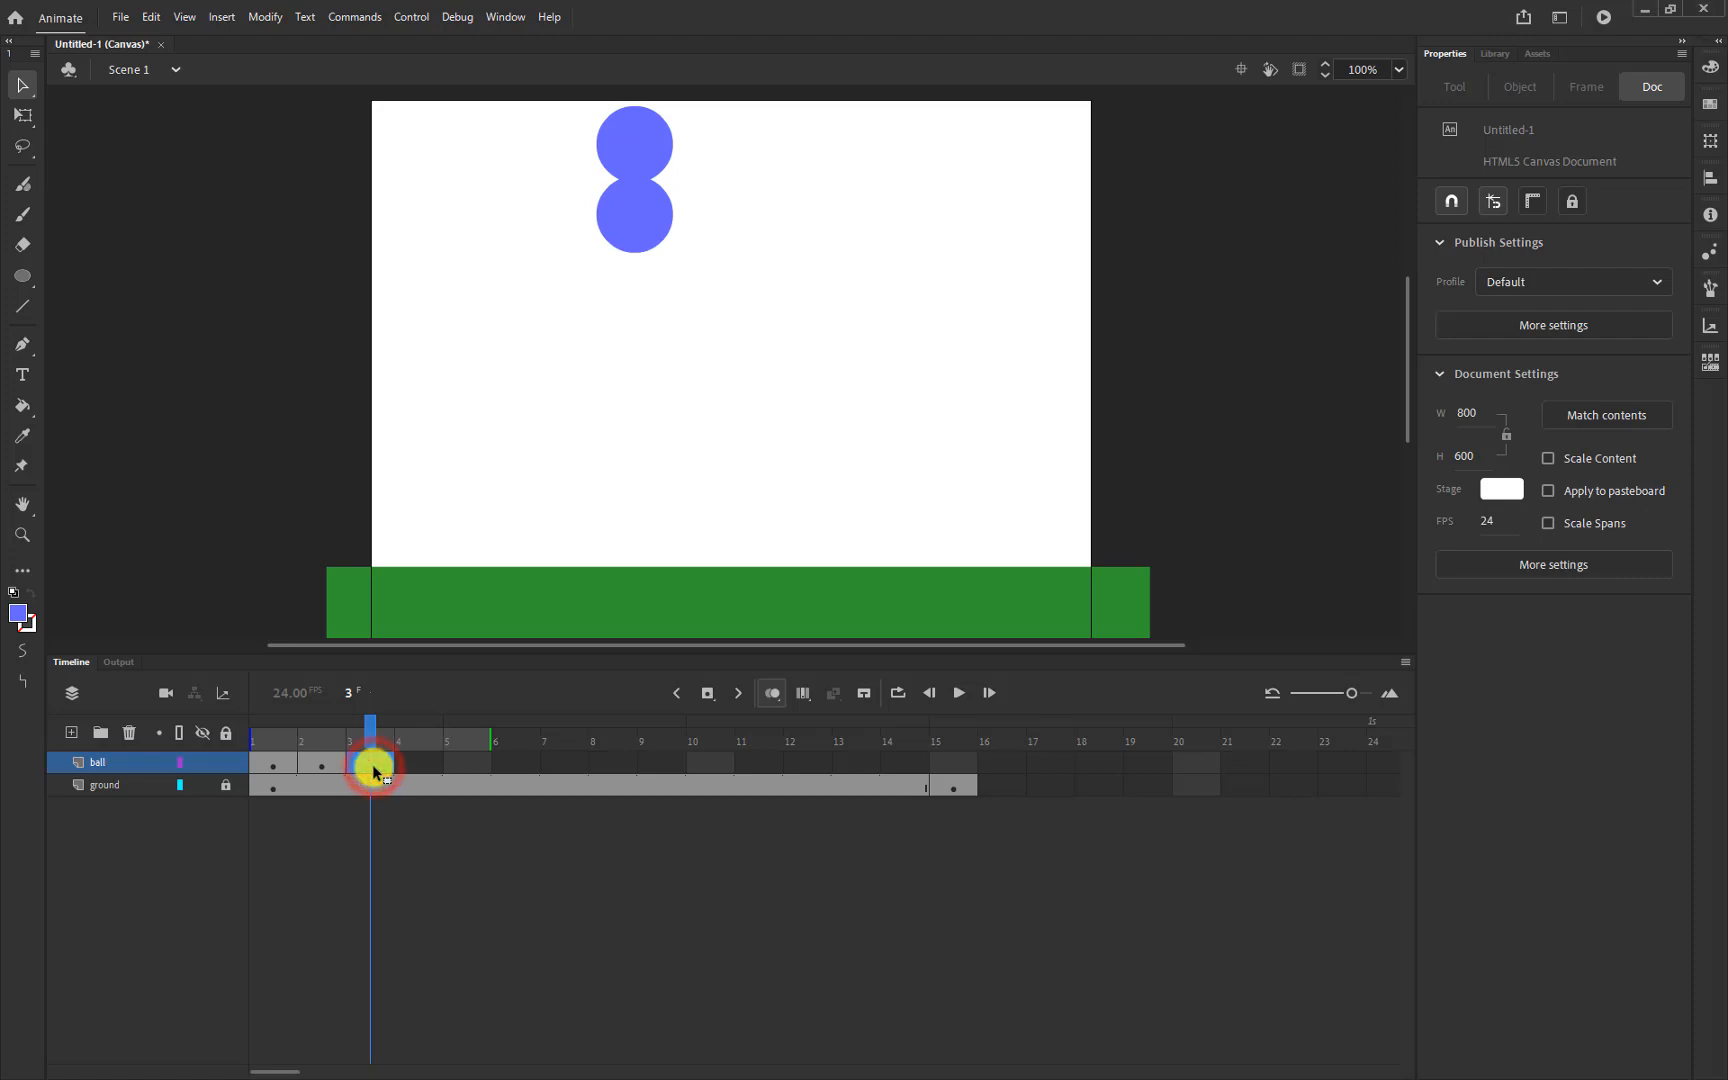
drag(641, 224, 648, 290)
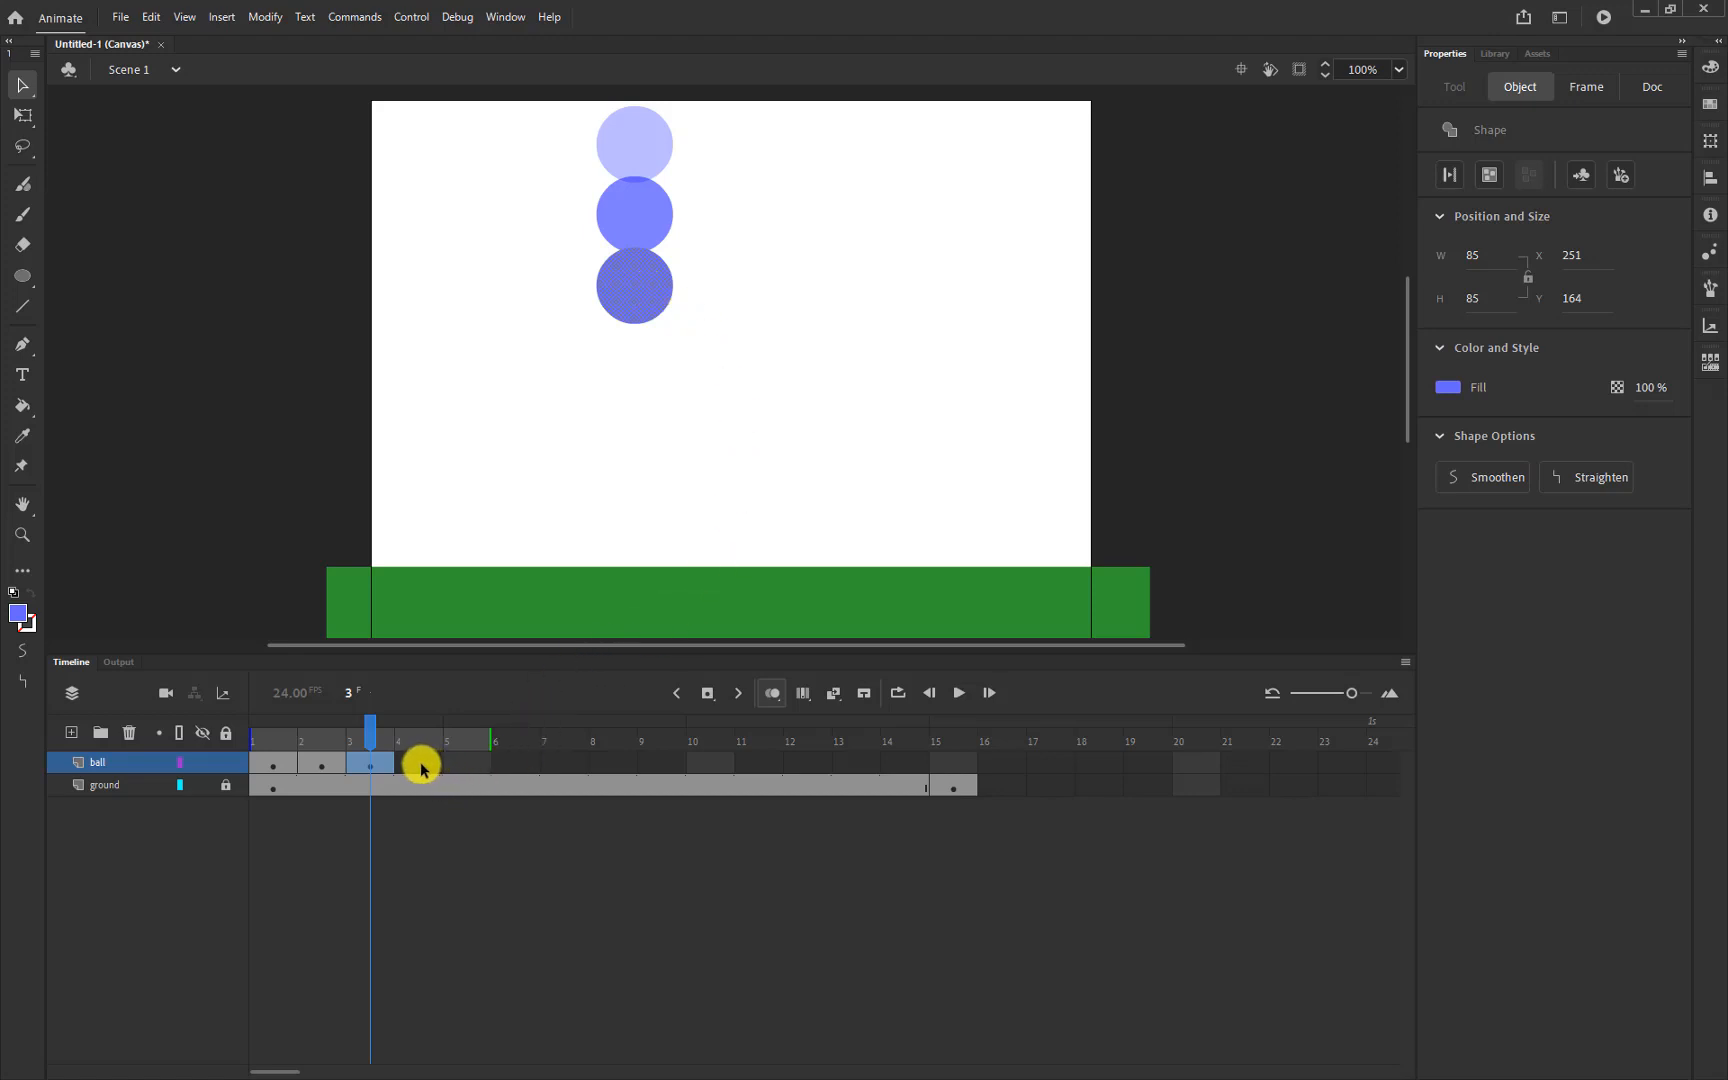
Add keyframes at frames 4, 5 and 6, lowering the ball each time to Y 390.95
click(421, 767)
key(F6)
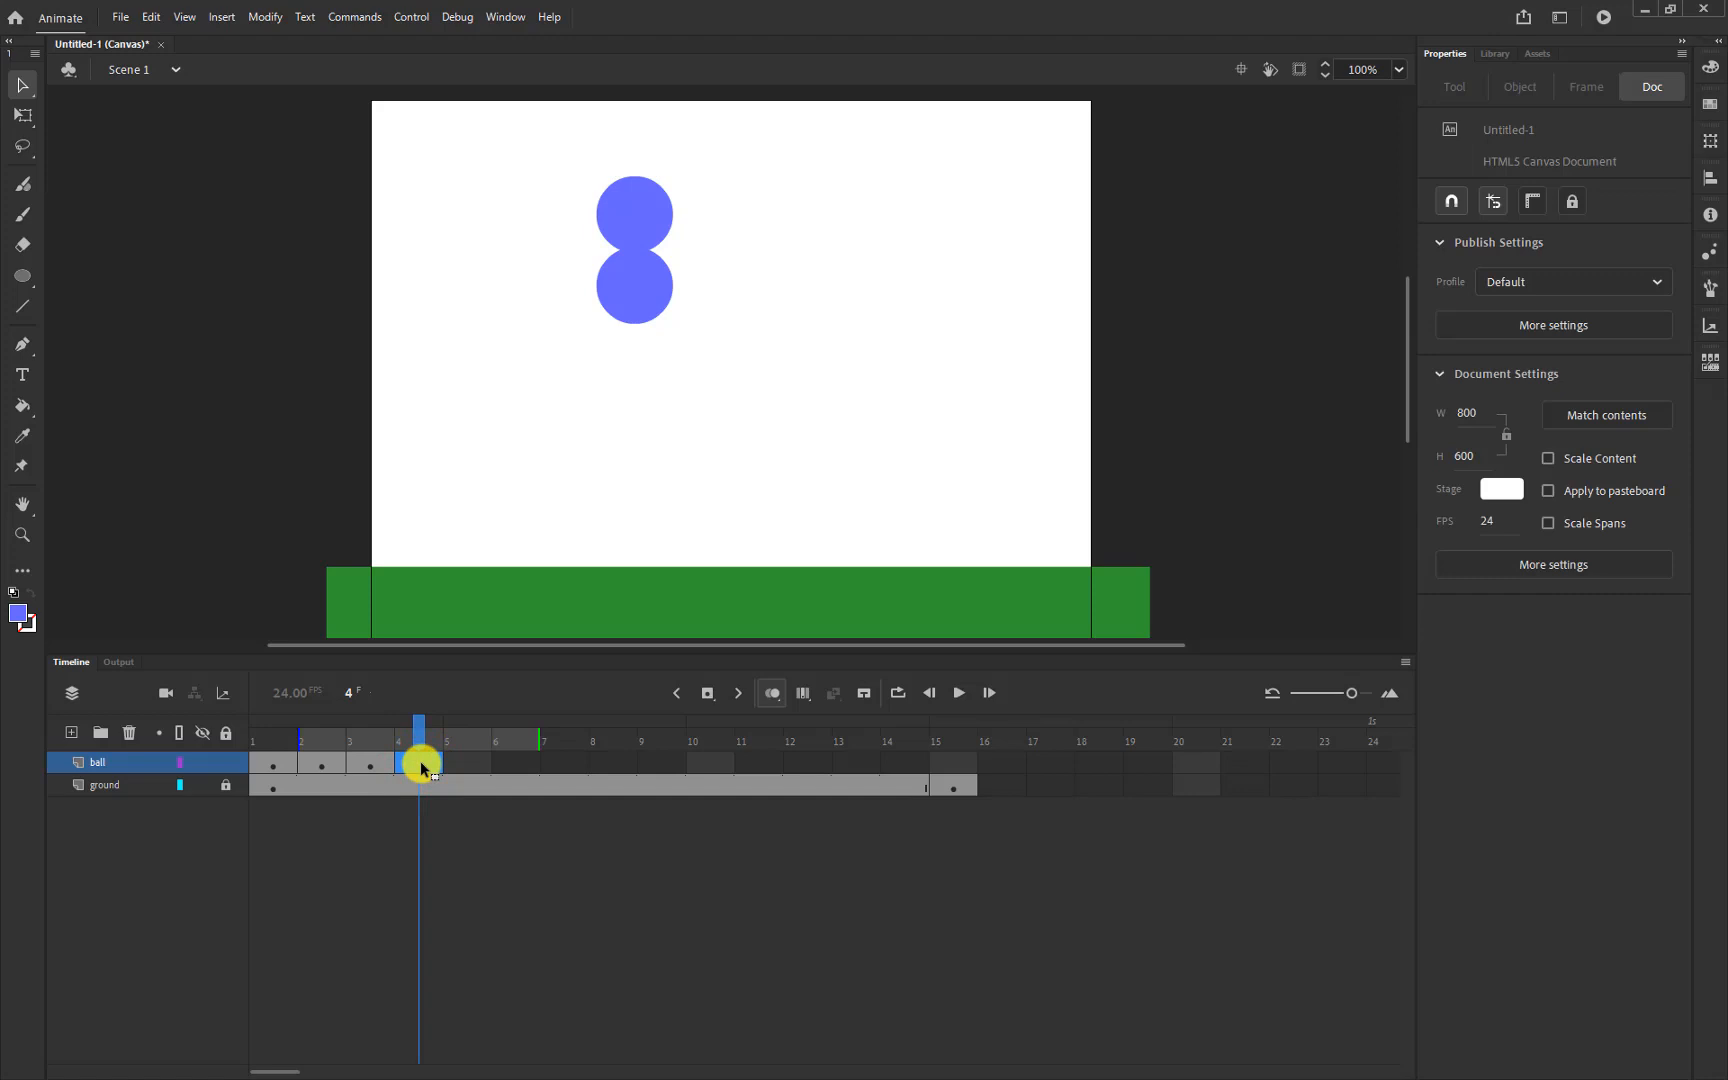
click(421, 767)
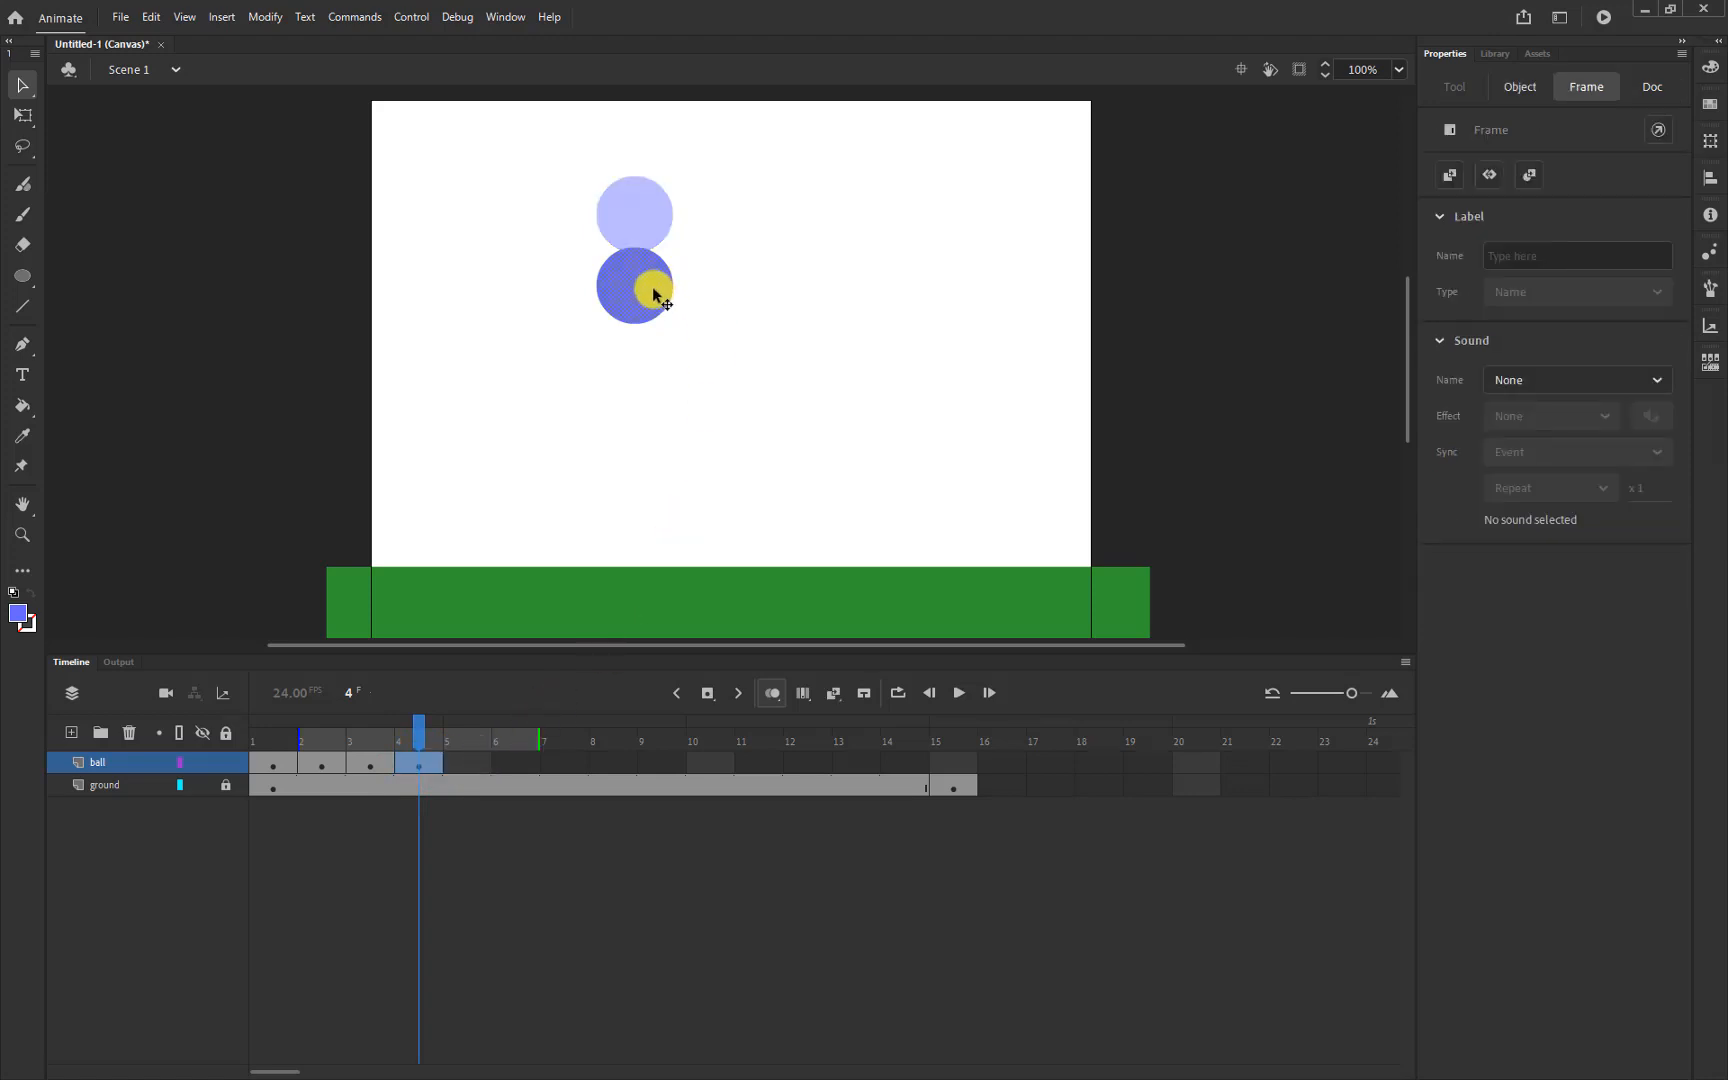
drag(641, 298, 645, 380)
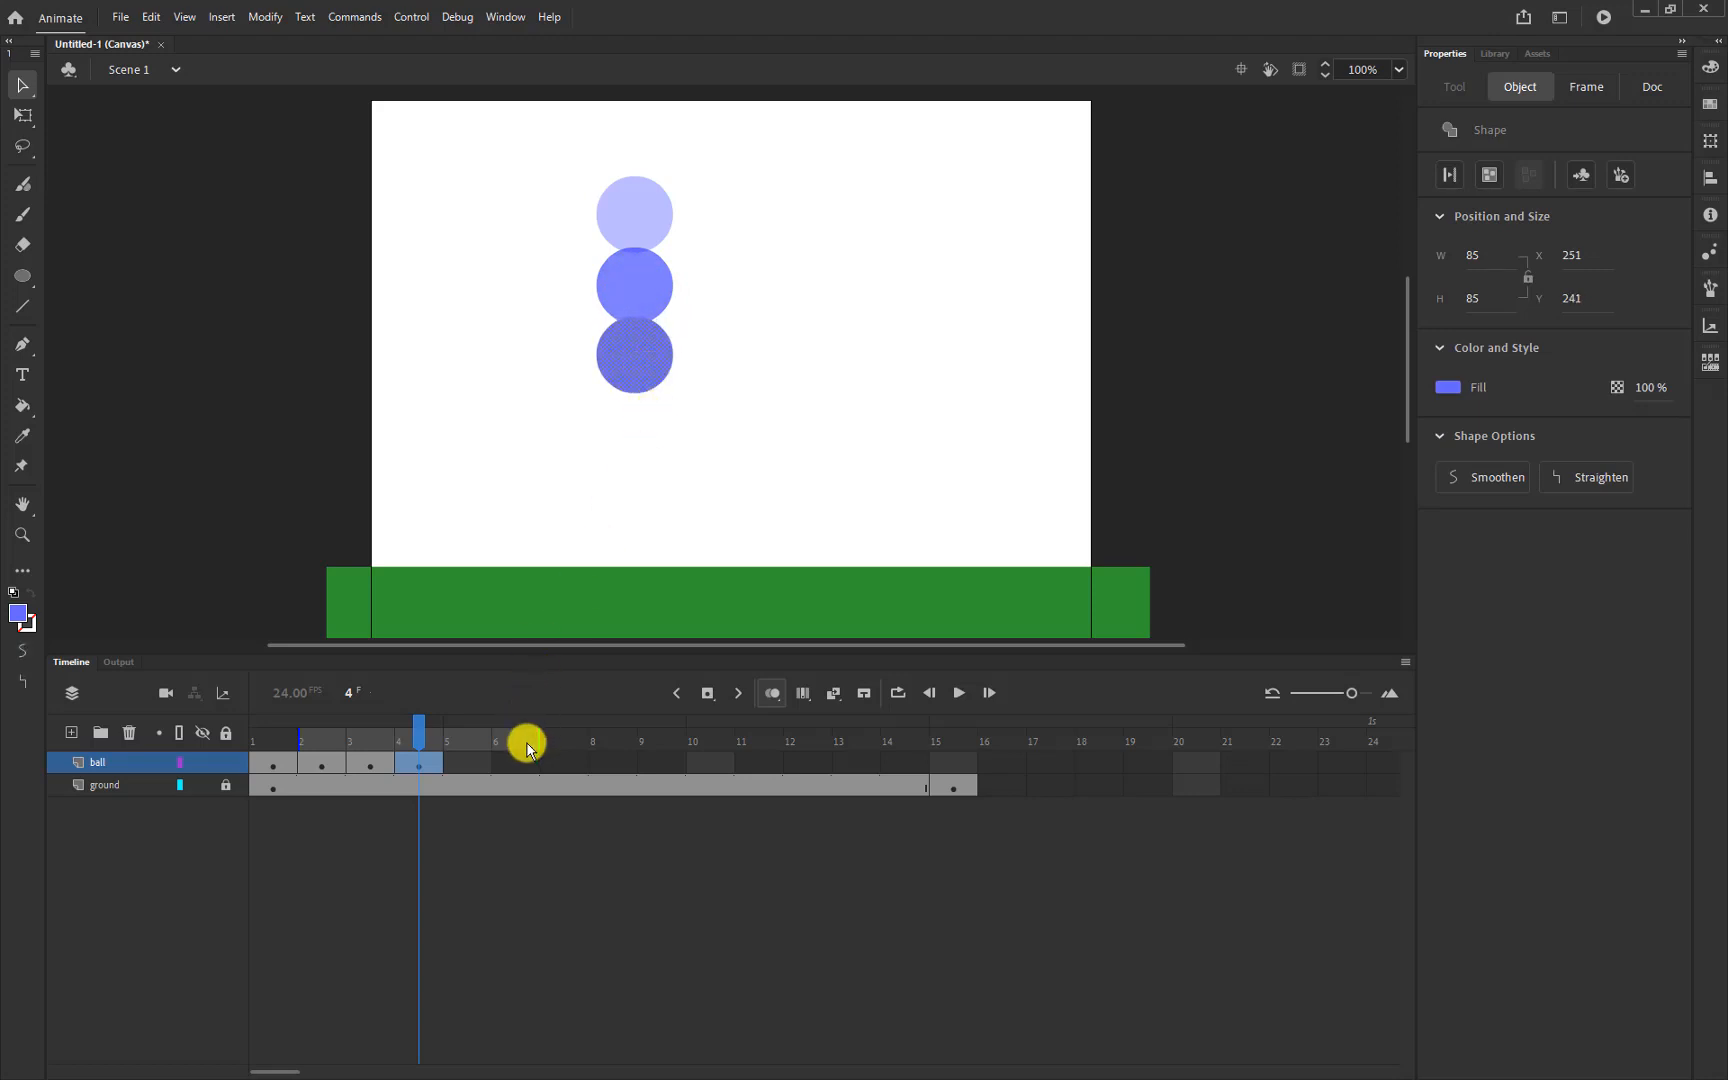
click(470, 762)
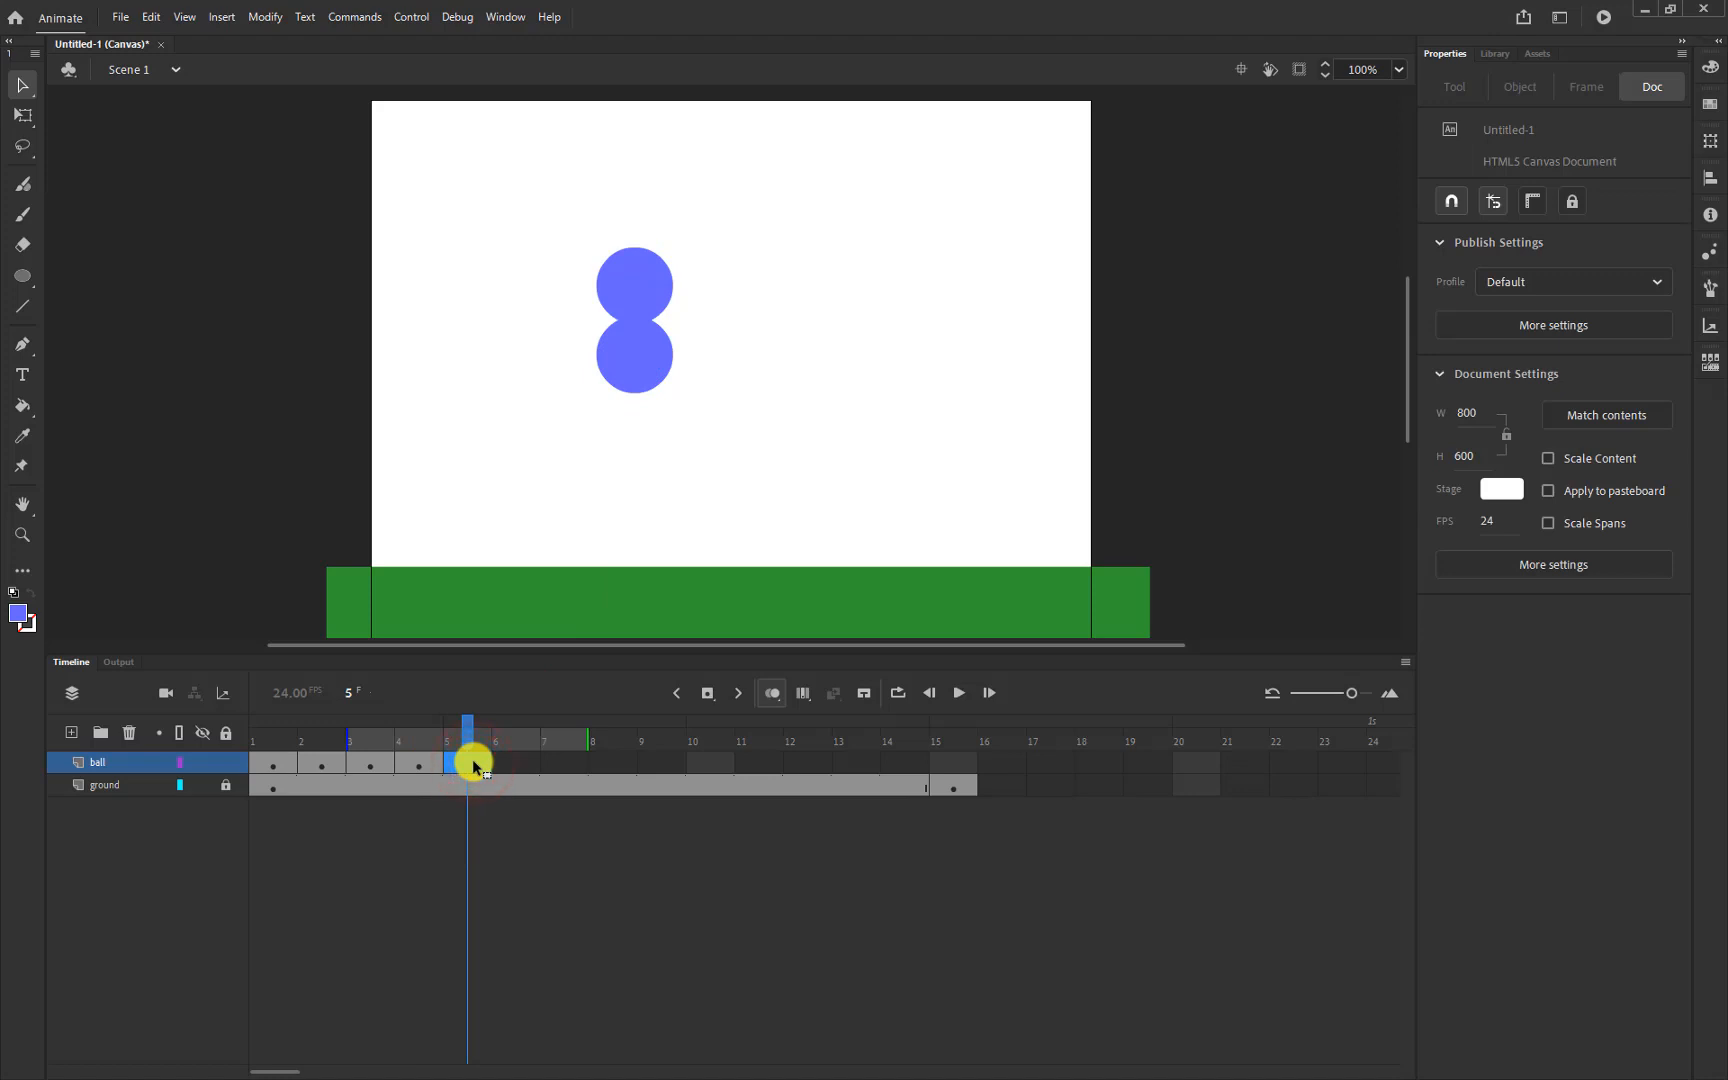
click(474, 766)
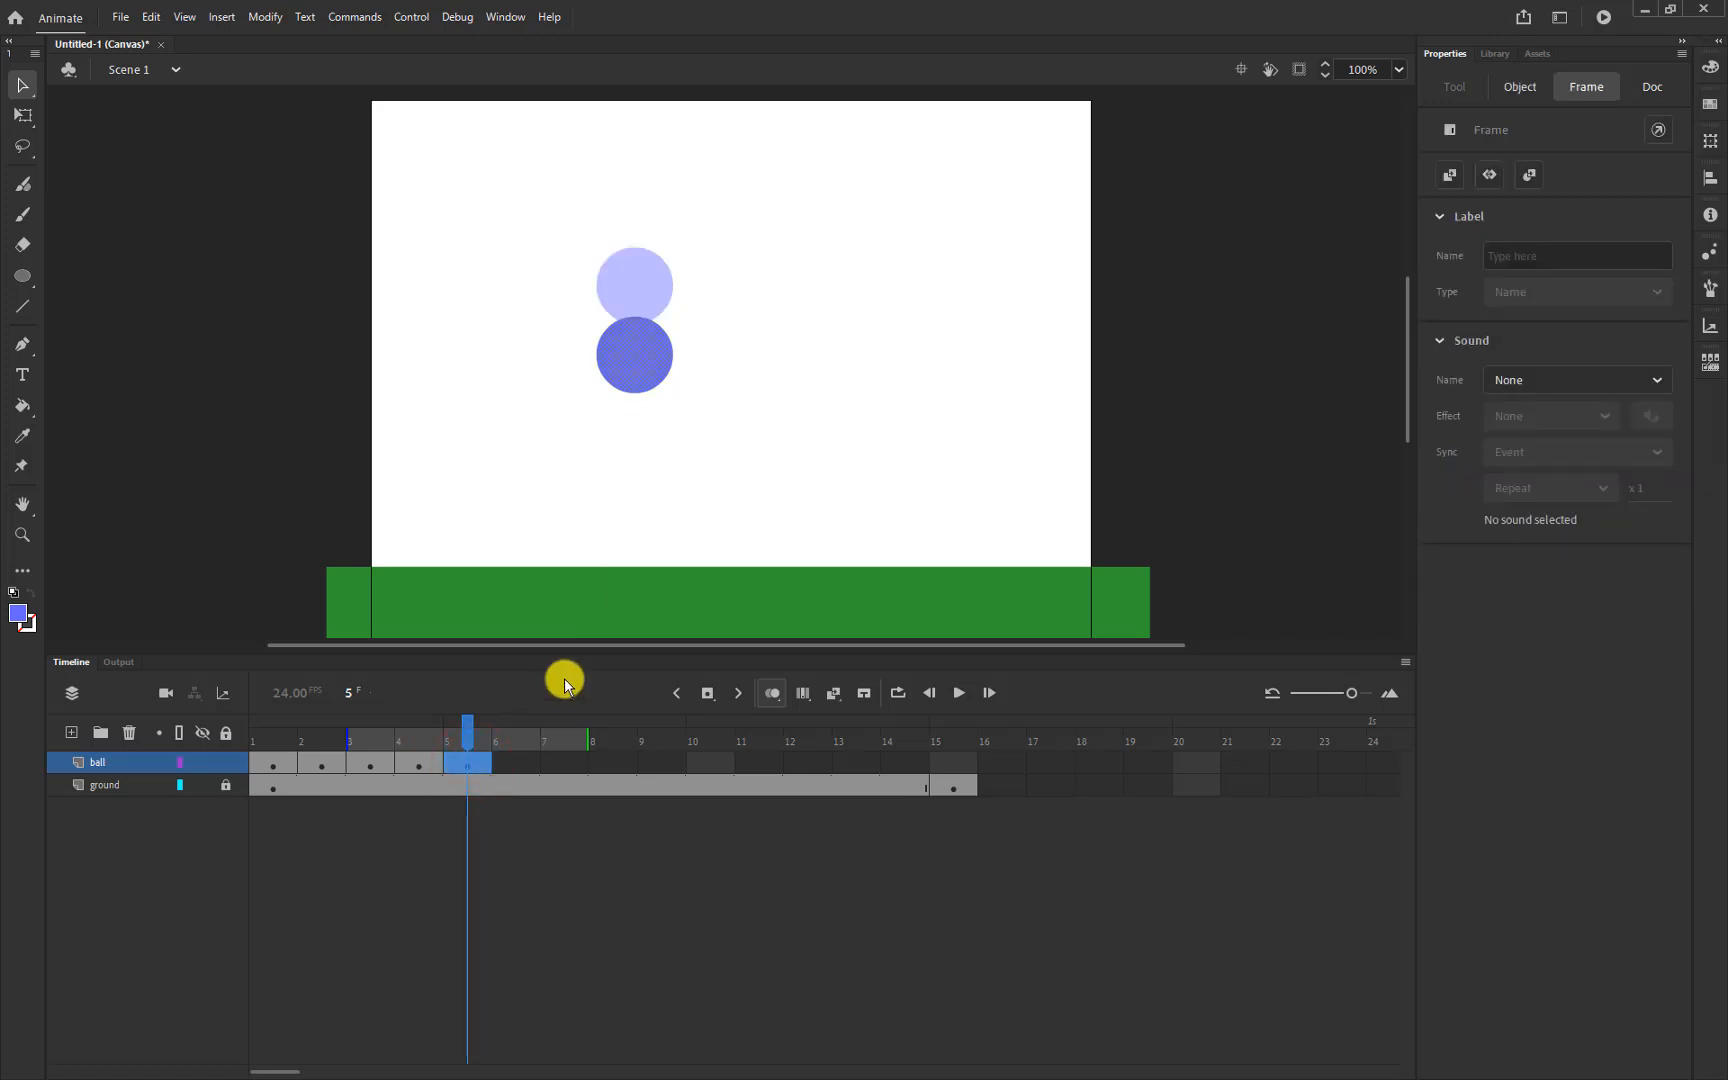
drag(651, 367, 646, 436)
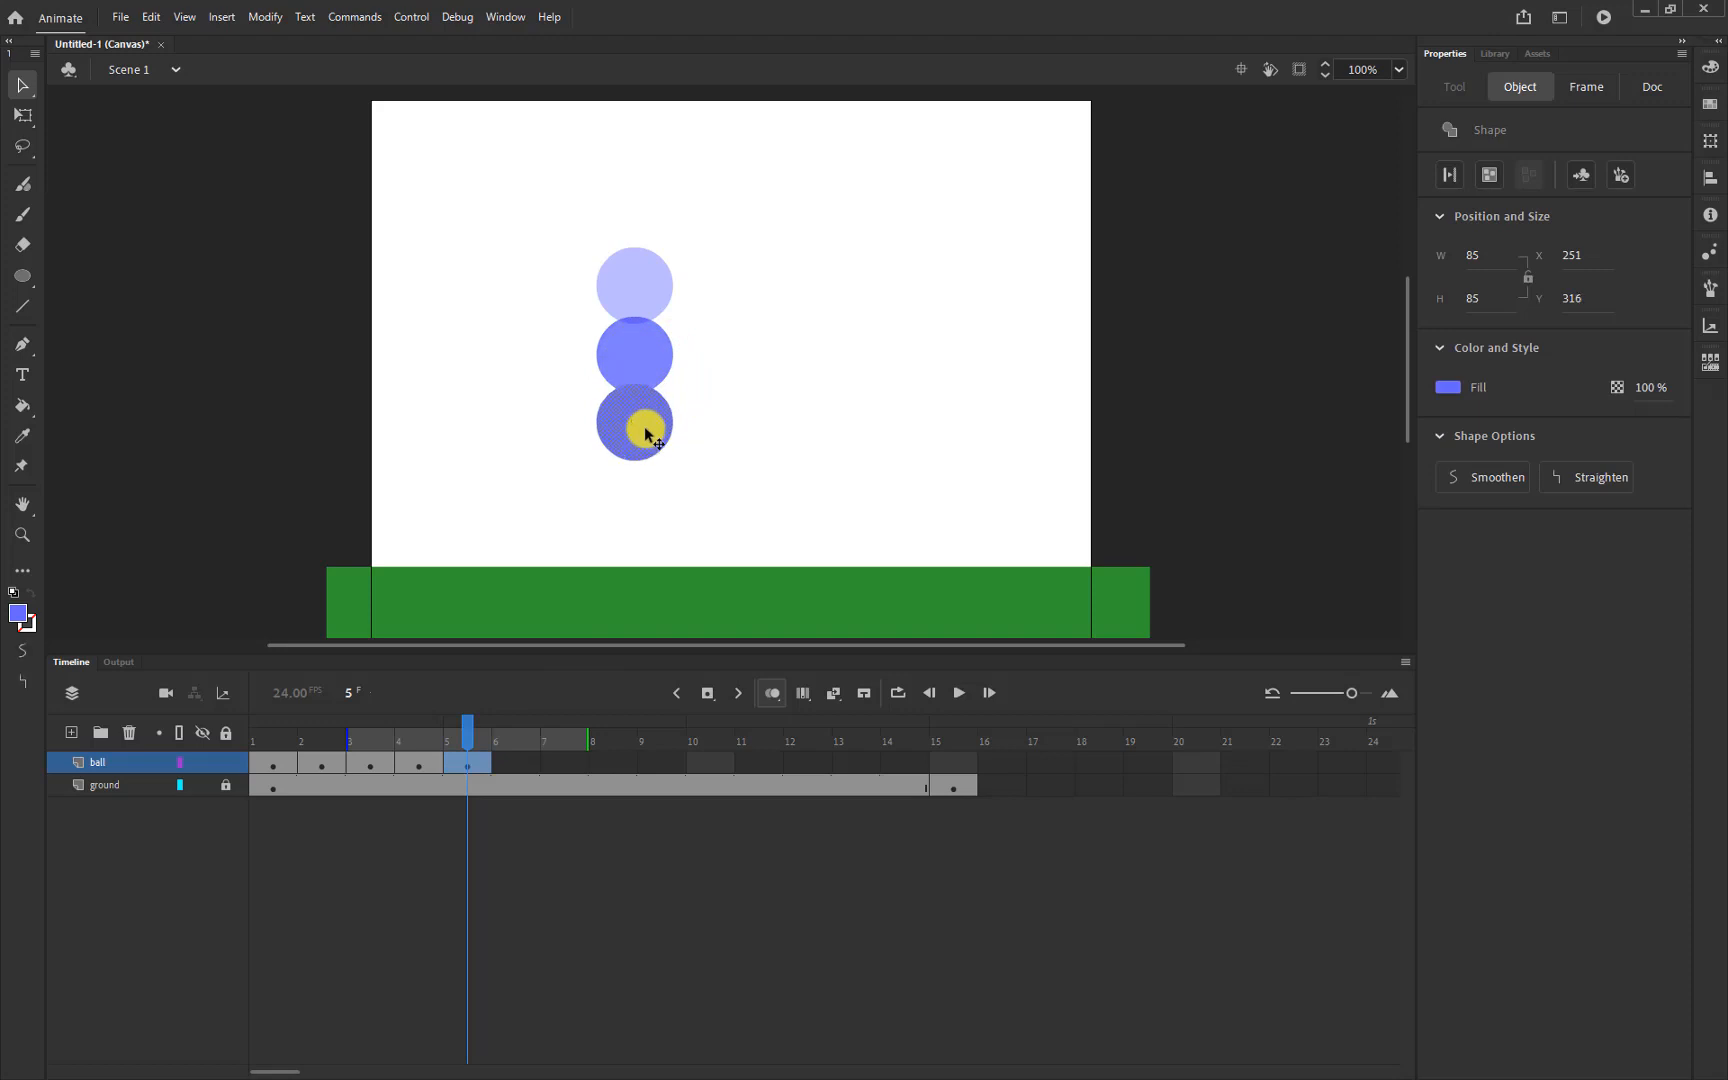
click(522, 766)
key(F6)
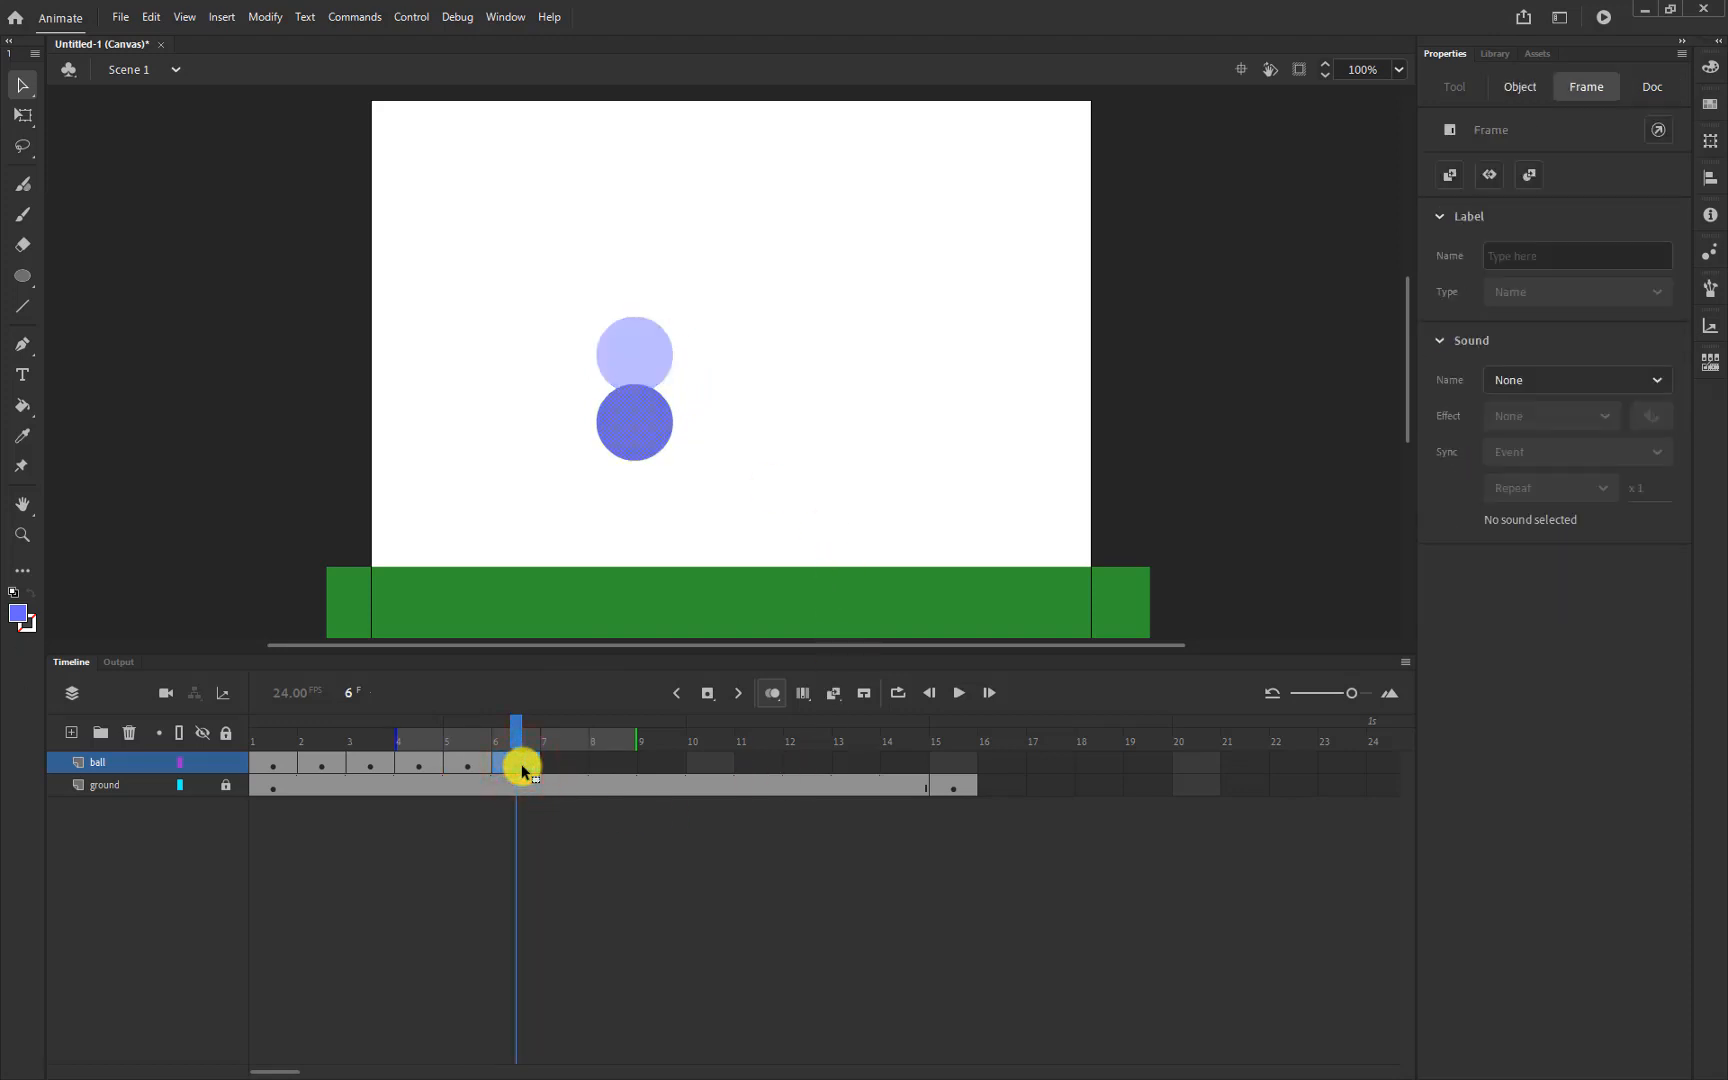
drag(629, 430, 629, 504)
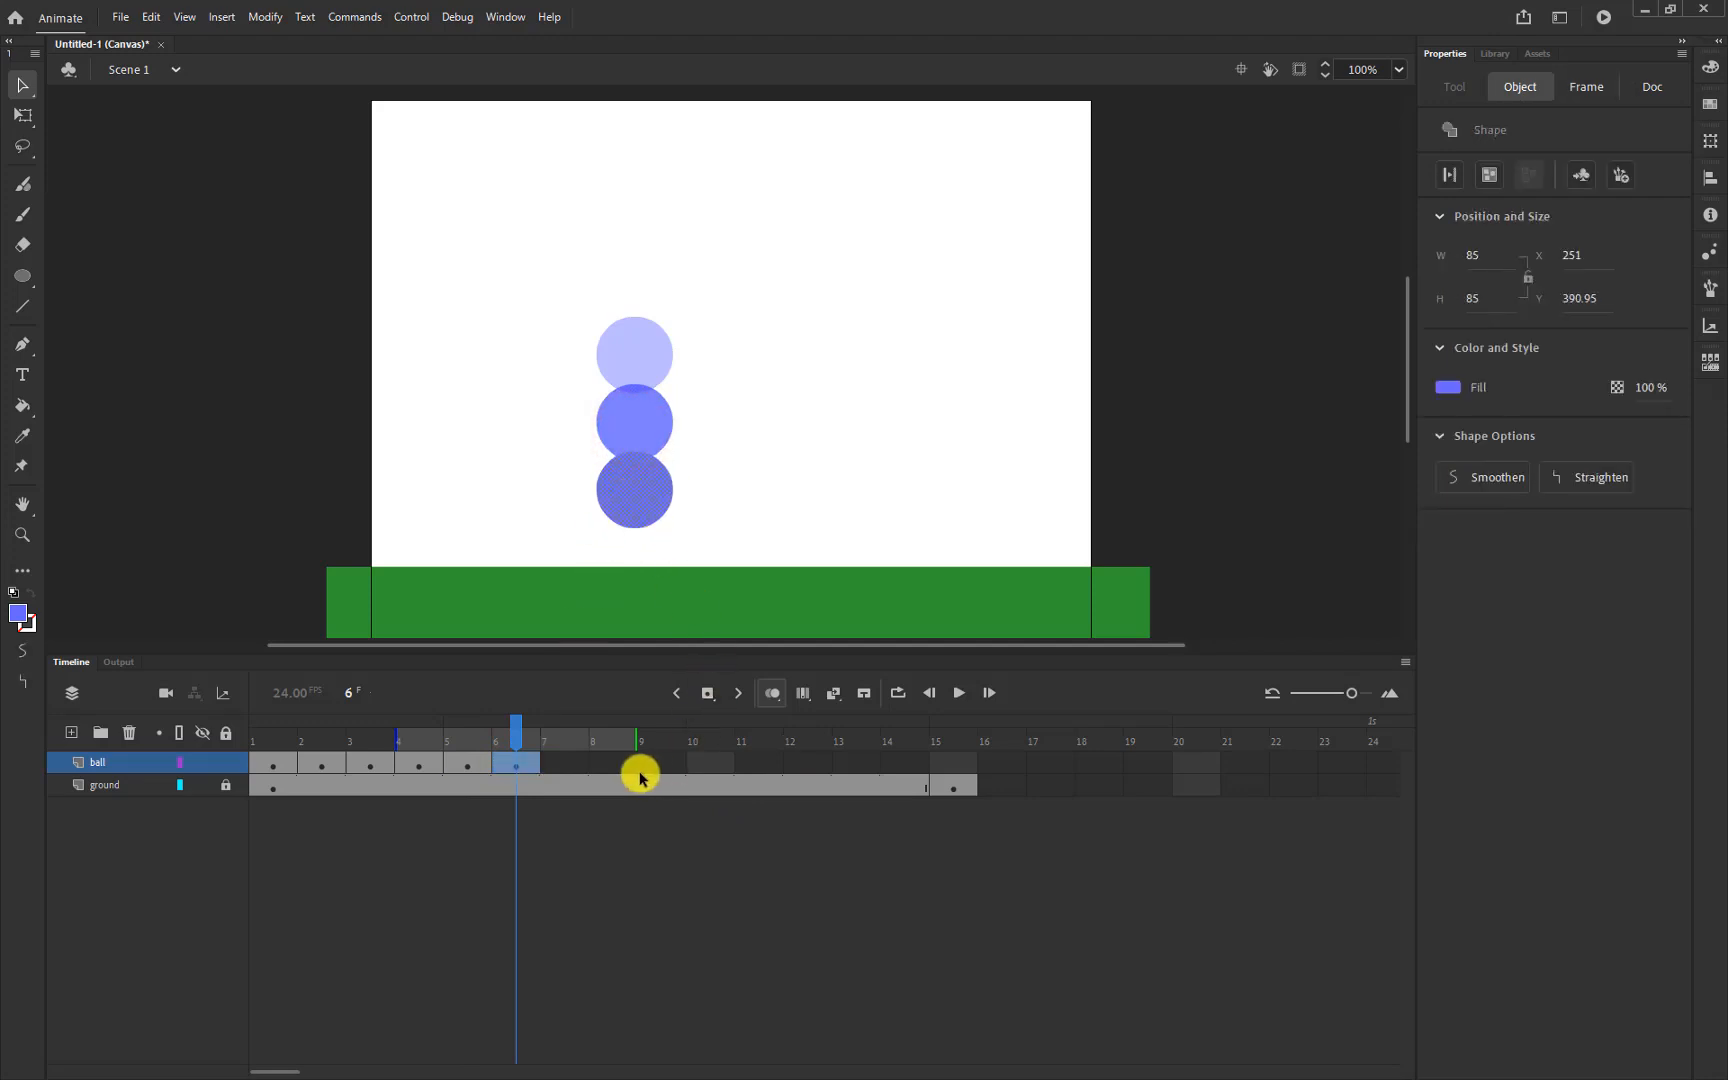
Make frame 7 a keyframe and set the ball on the ground at Y 433.9
click(561, 766)
key(F6)
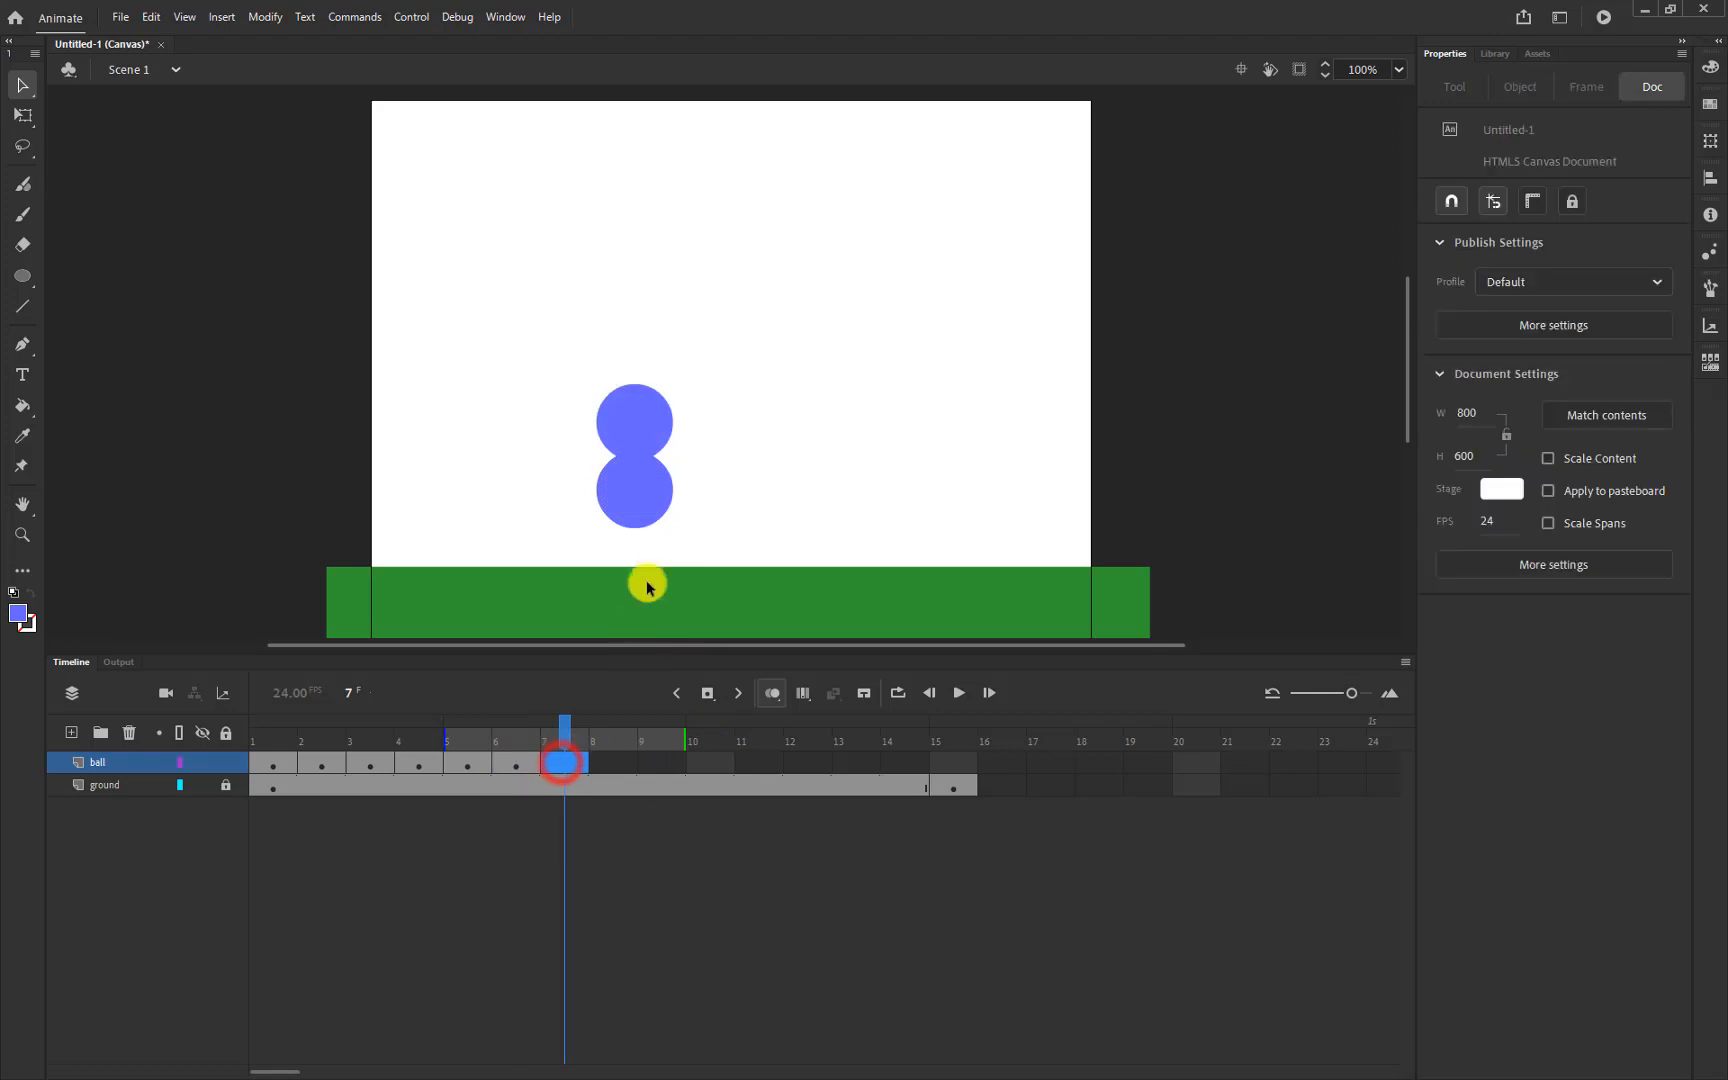
drag(633, 540, 636, 530)
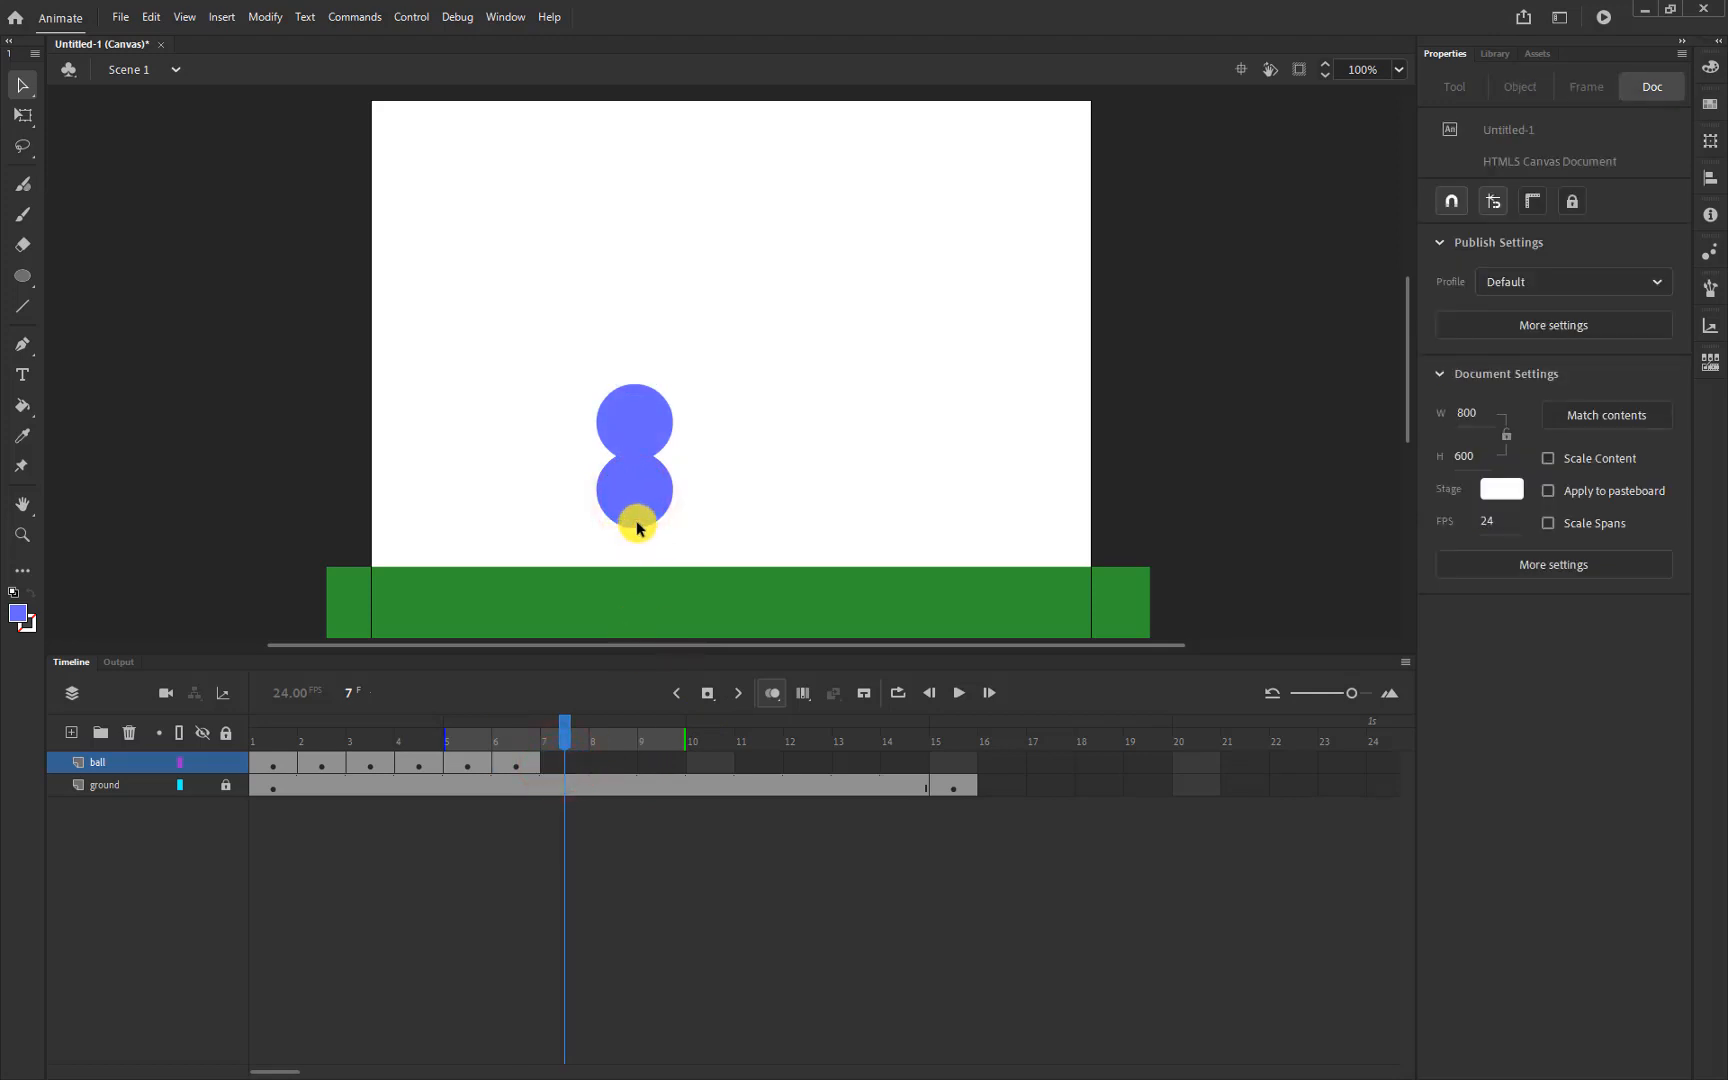
click(562, 760)
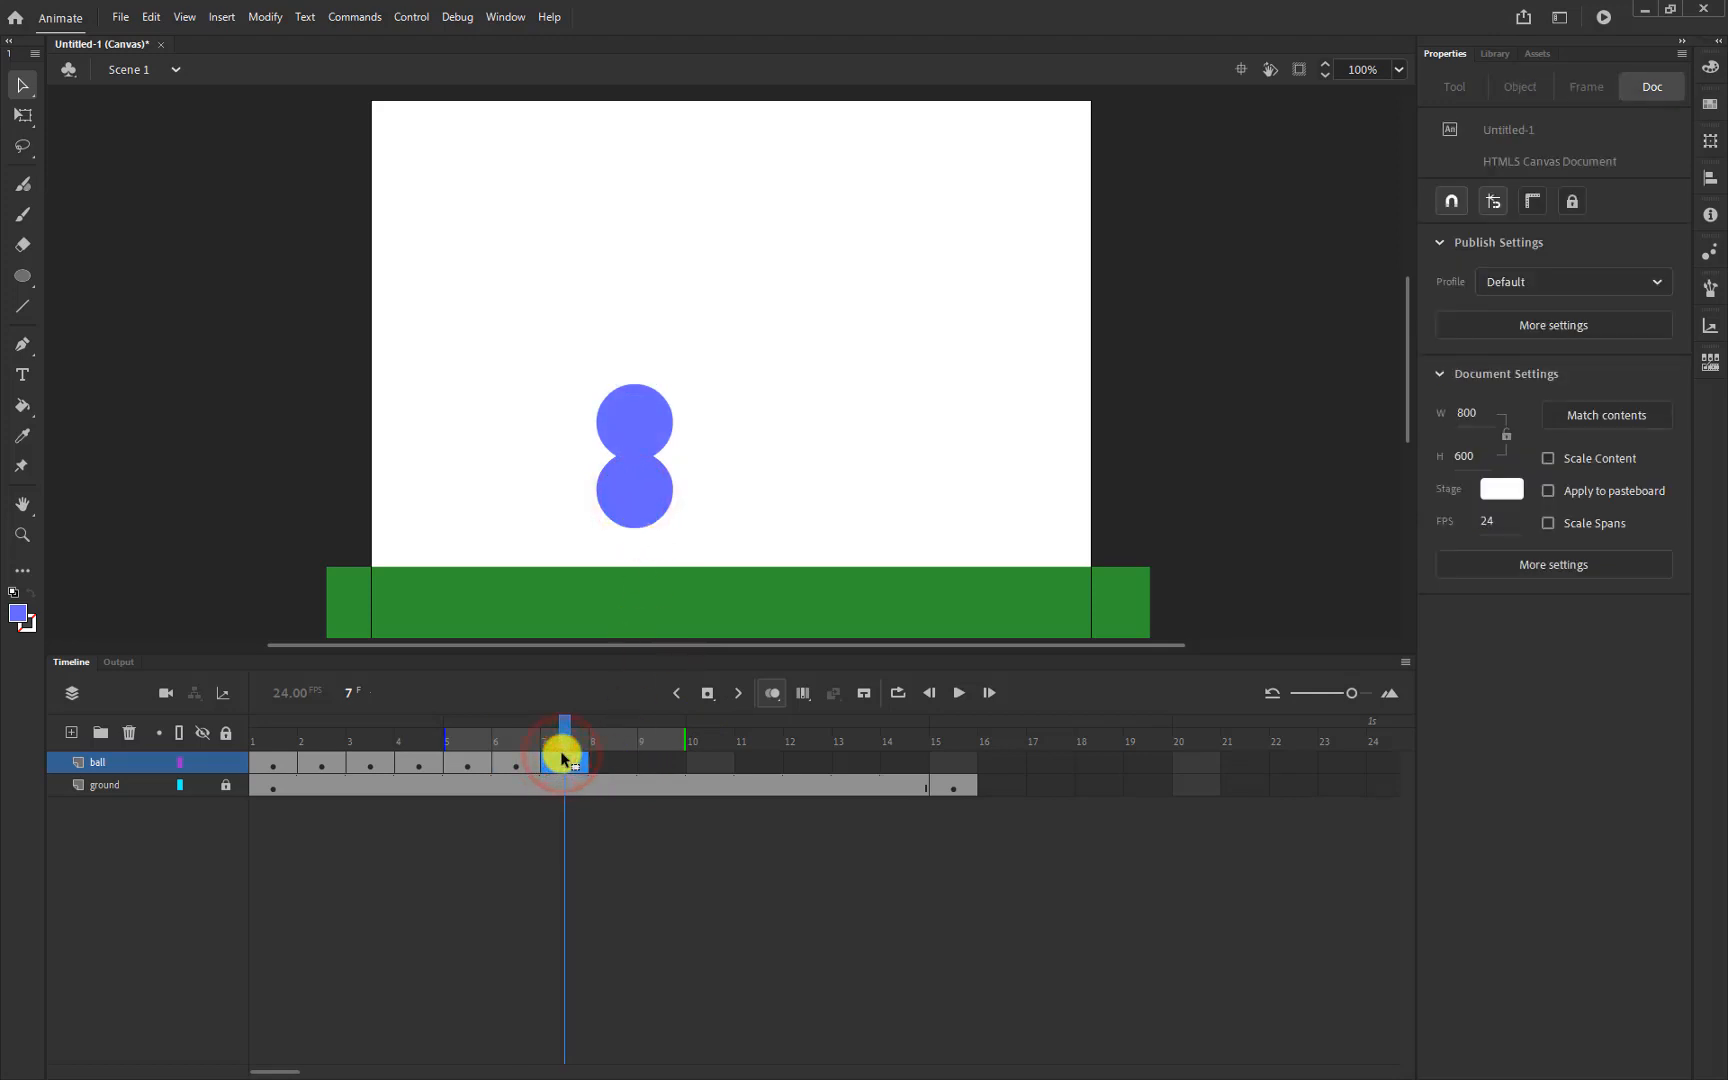
drag(645, 510, 643, 548)
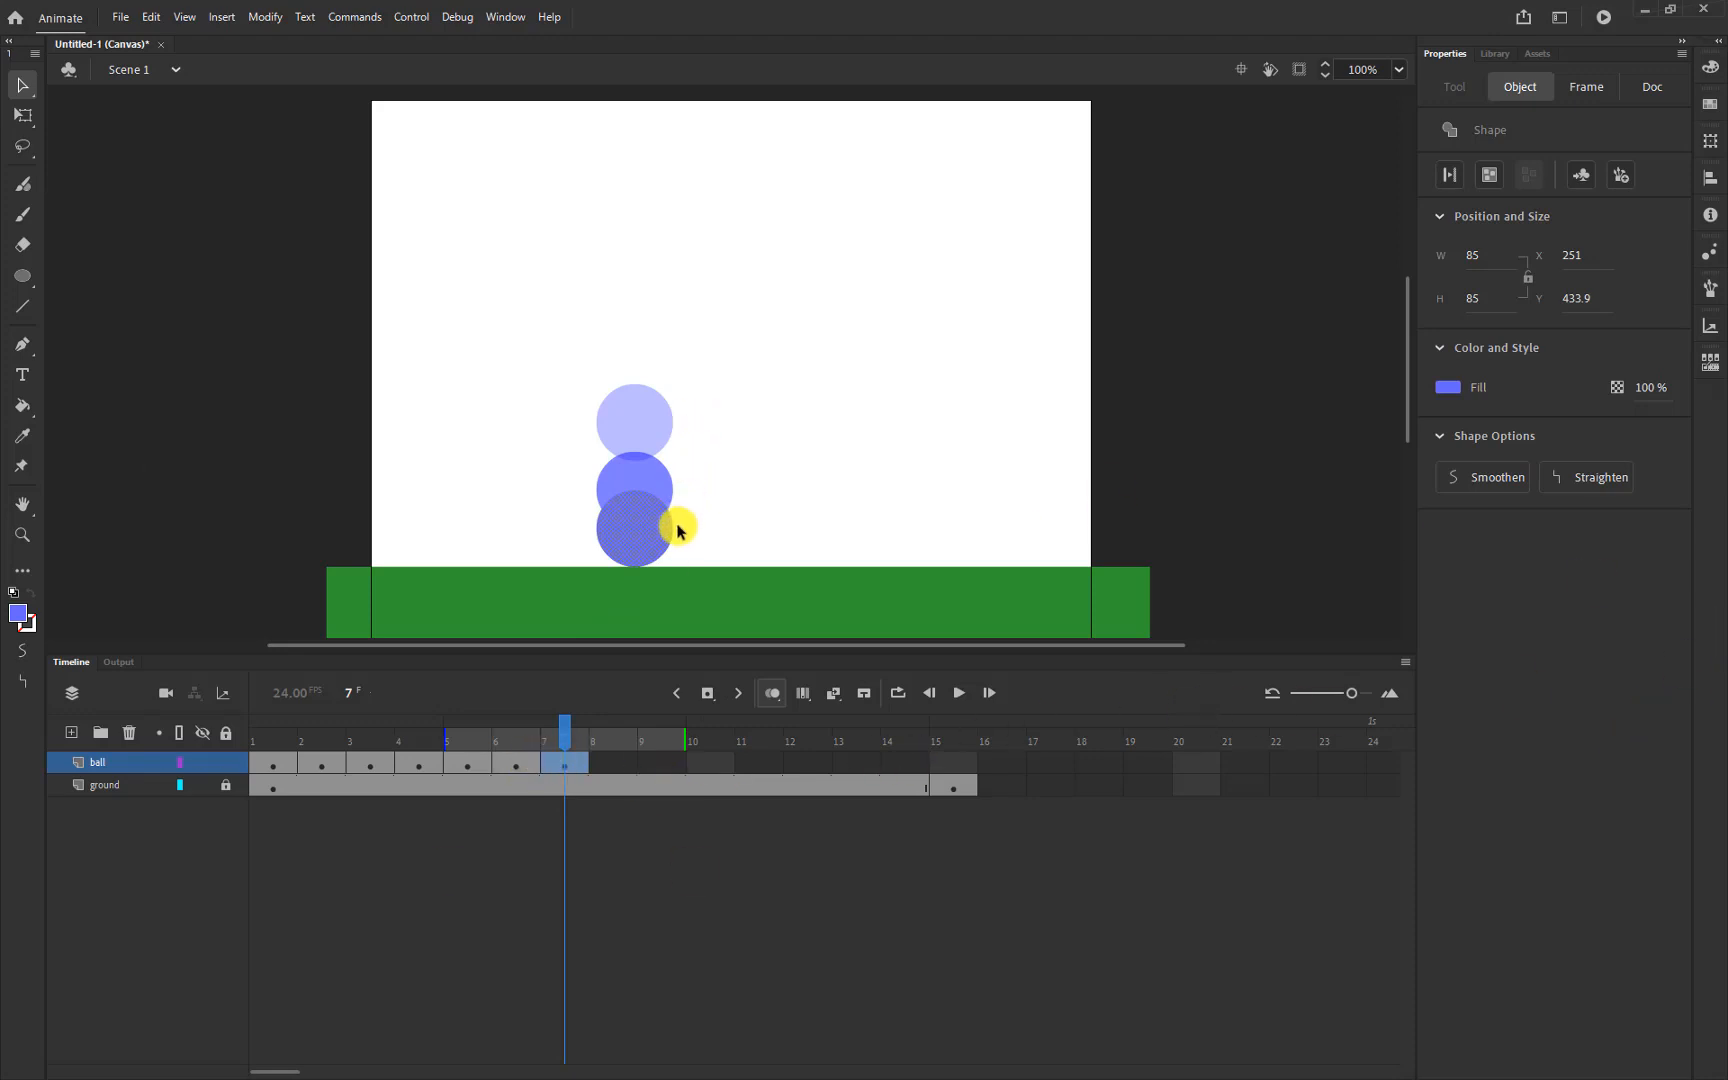
click(569, 770)
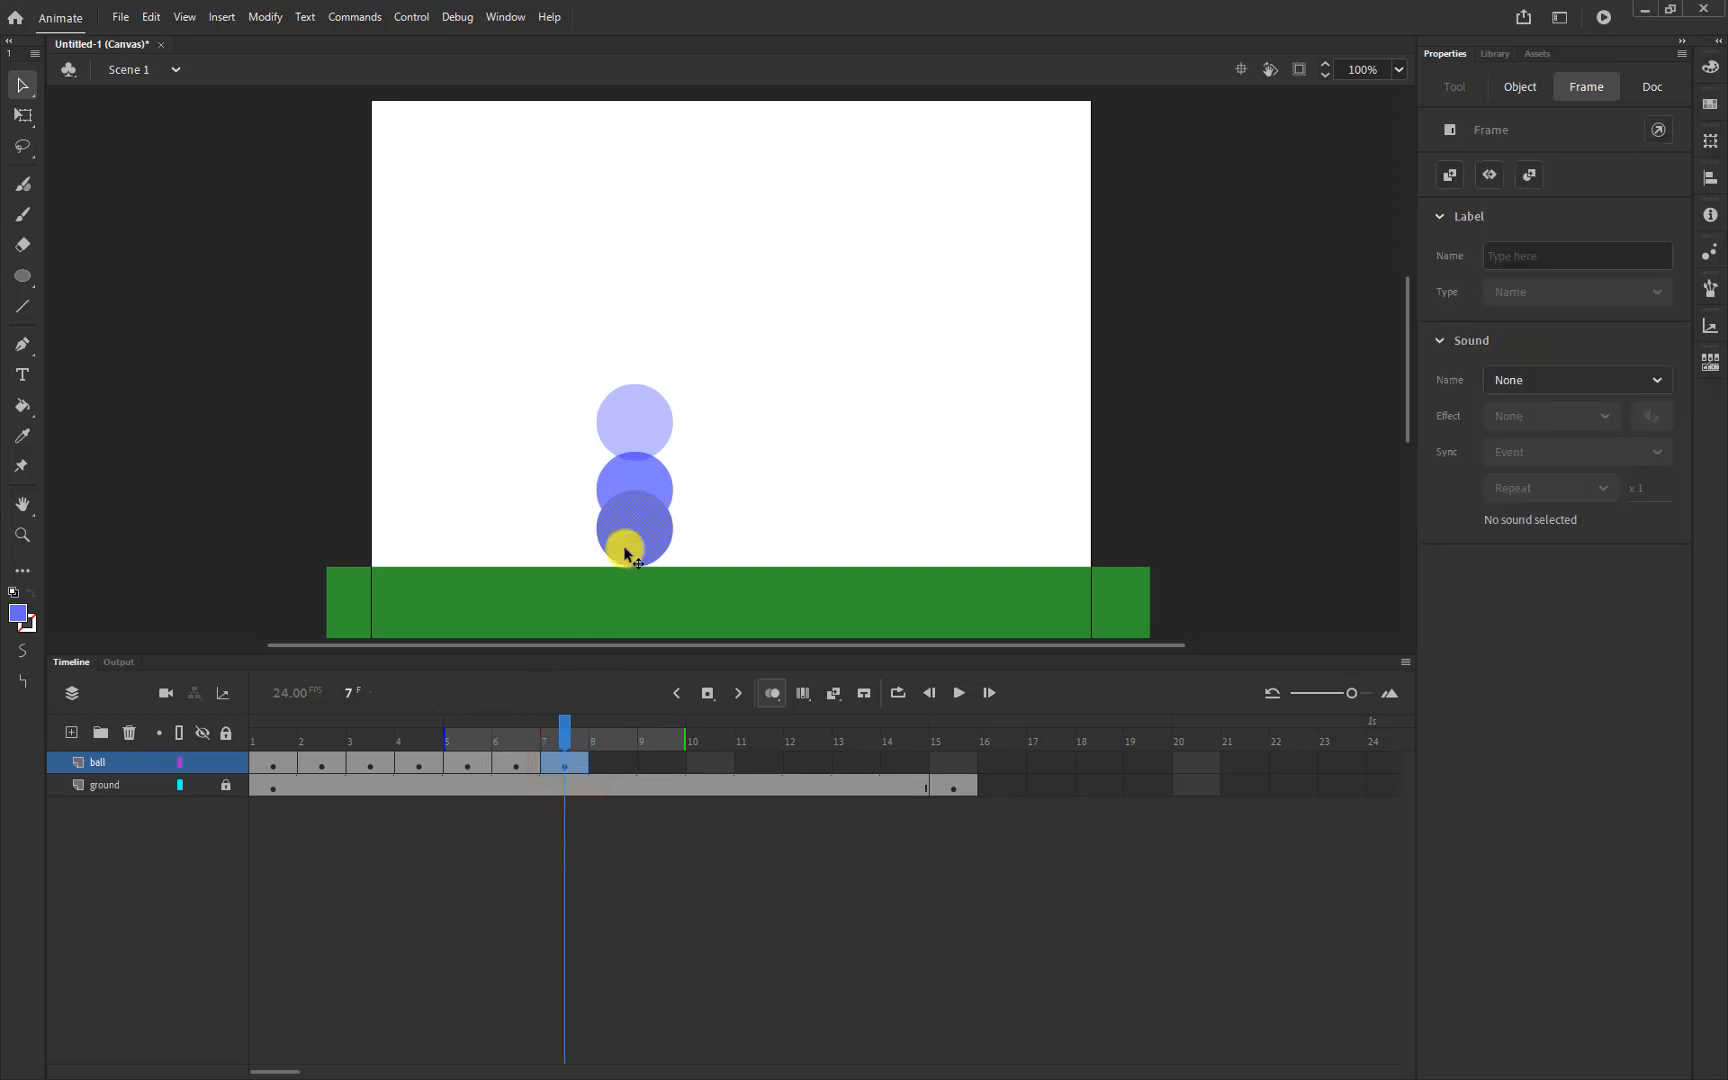
Squash the frame-7 ball with Free Transform into a flat 121.75 x 39 oval
click(25, 116)
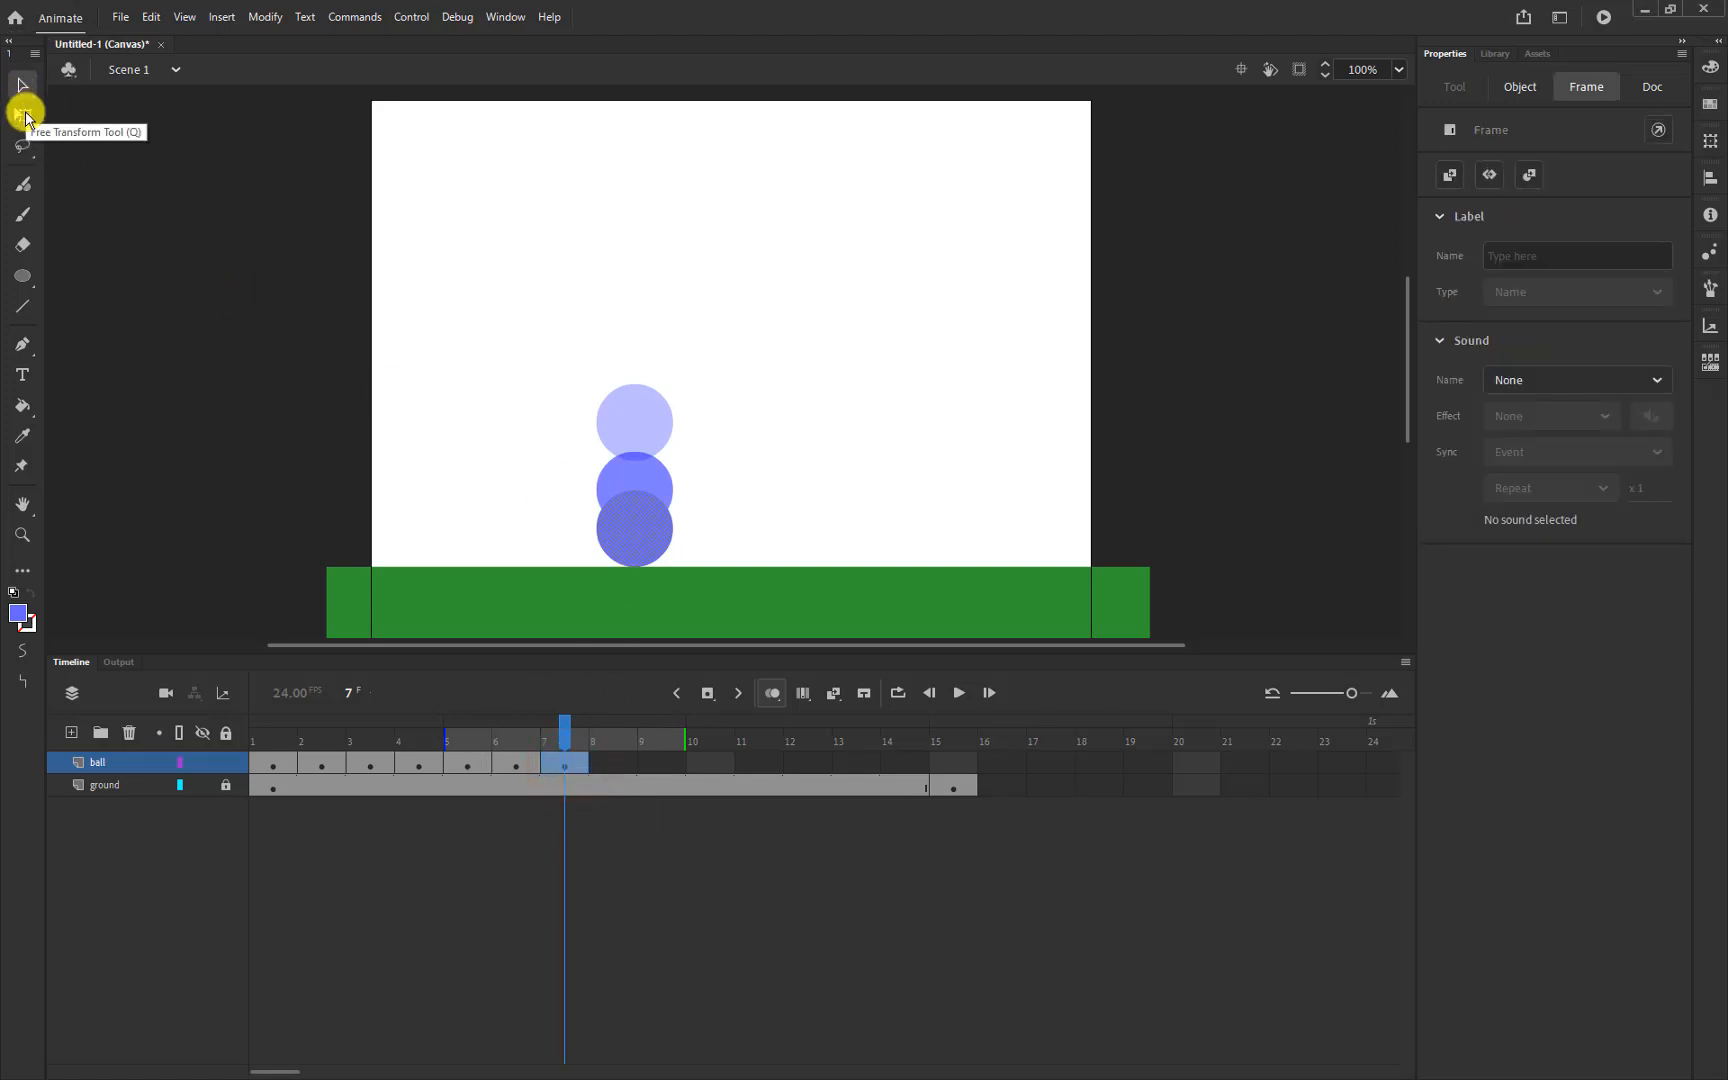
click(23, 118)
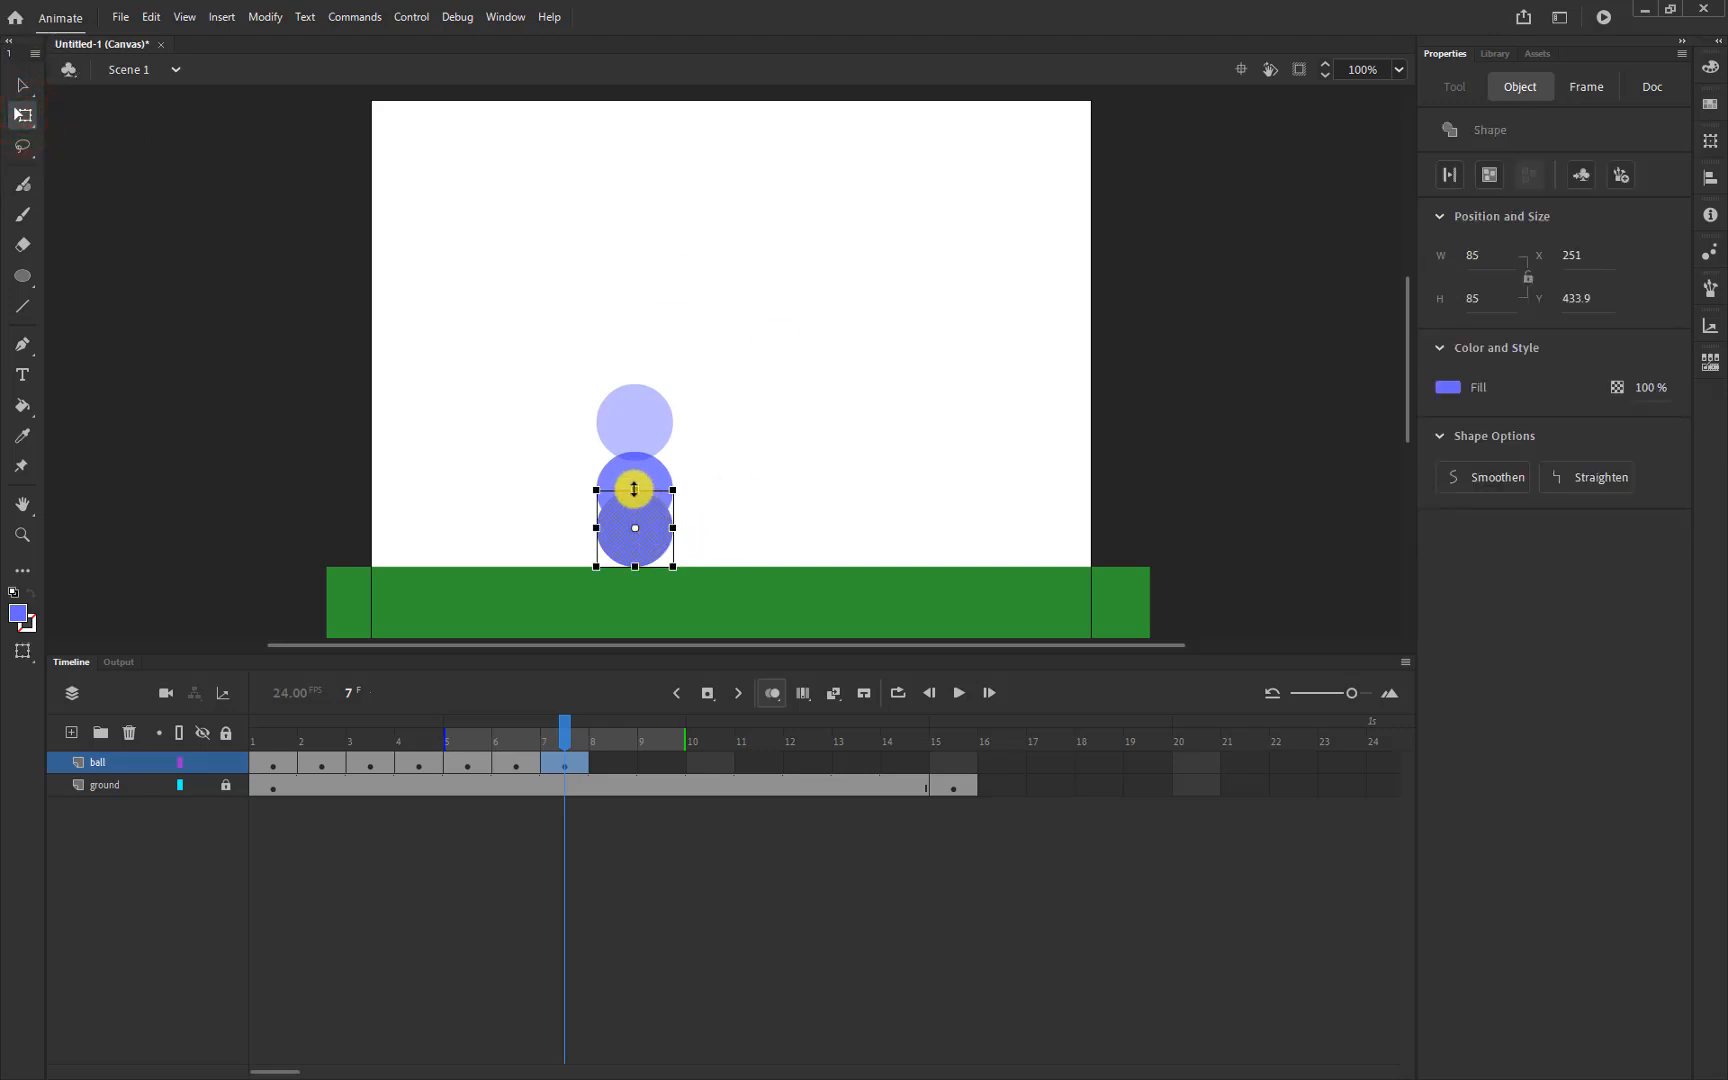
drag(634, 489, 634, 503)
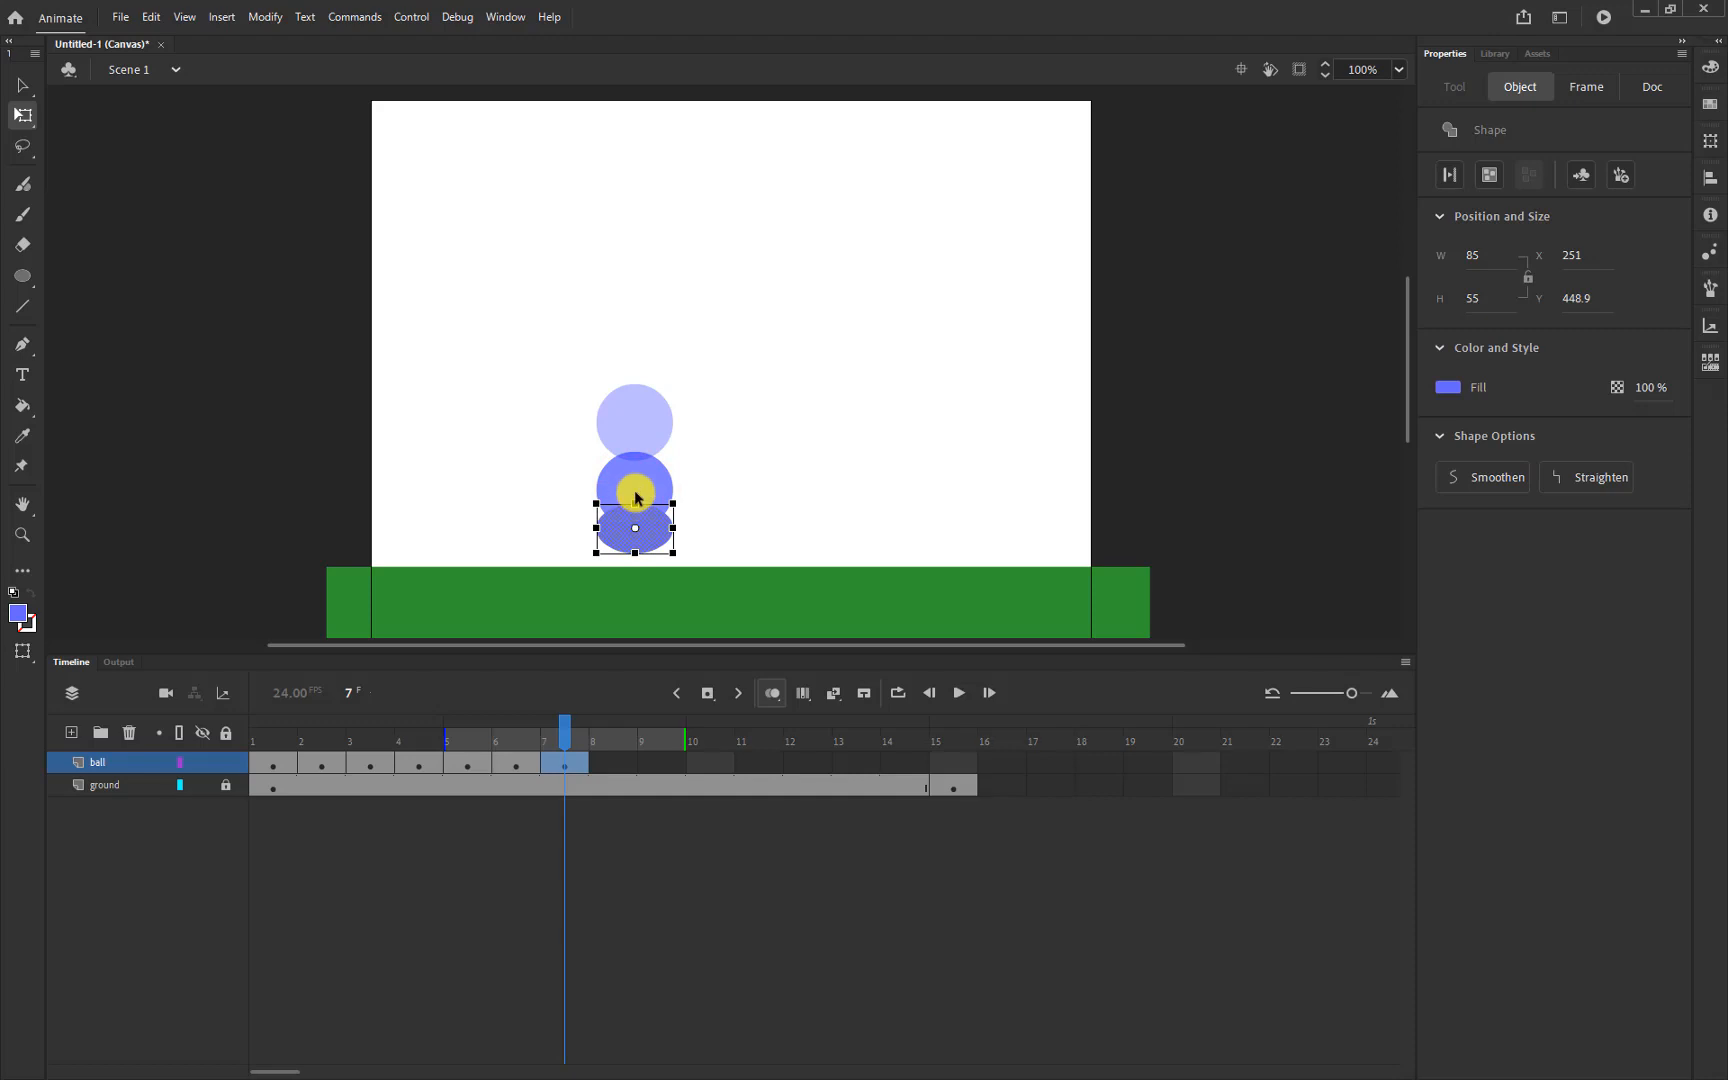
key(ctrl+z)
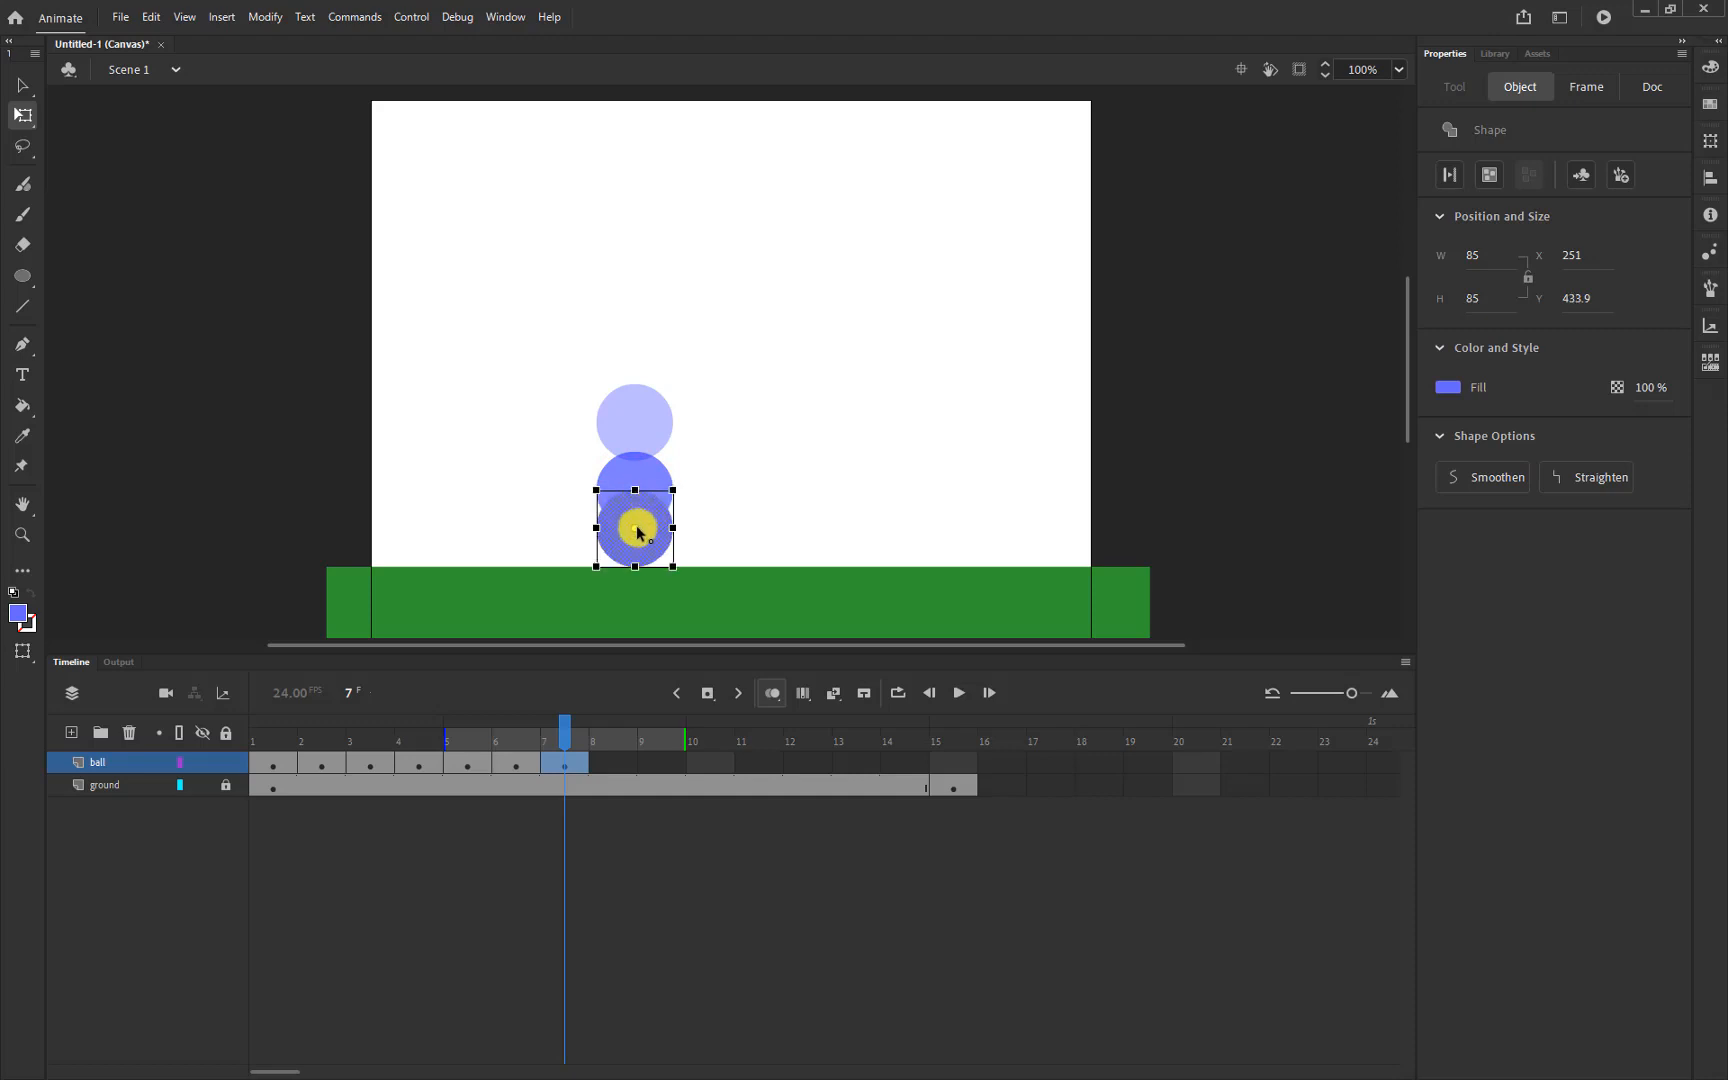
click(637, 531)
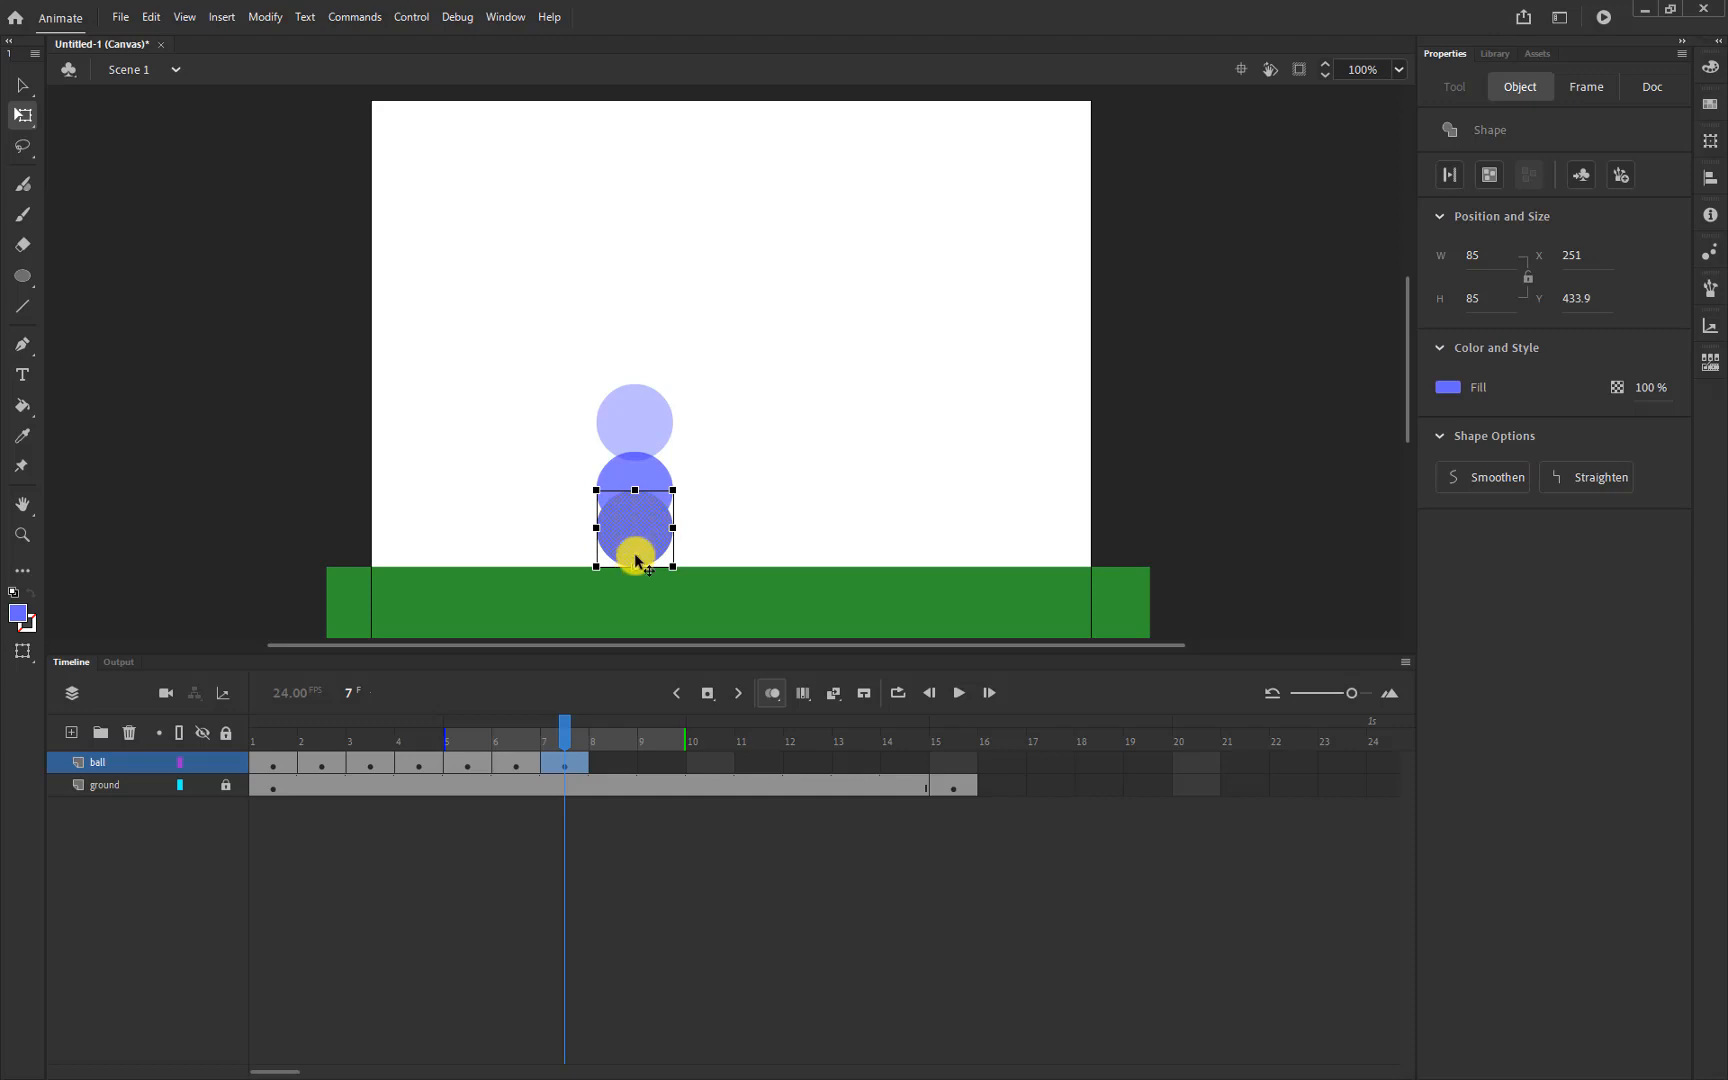
drag(635, 491, 577, 551)
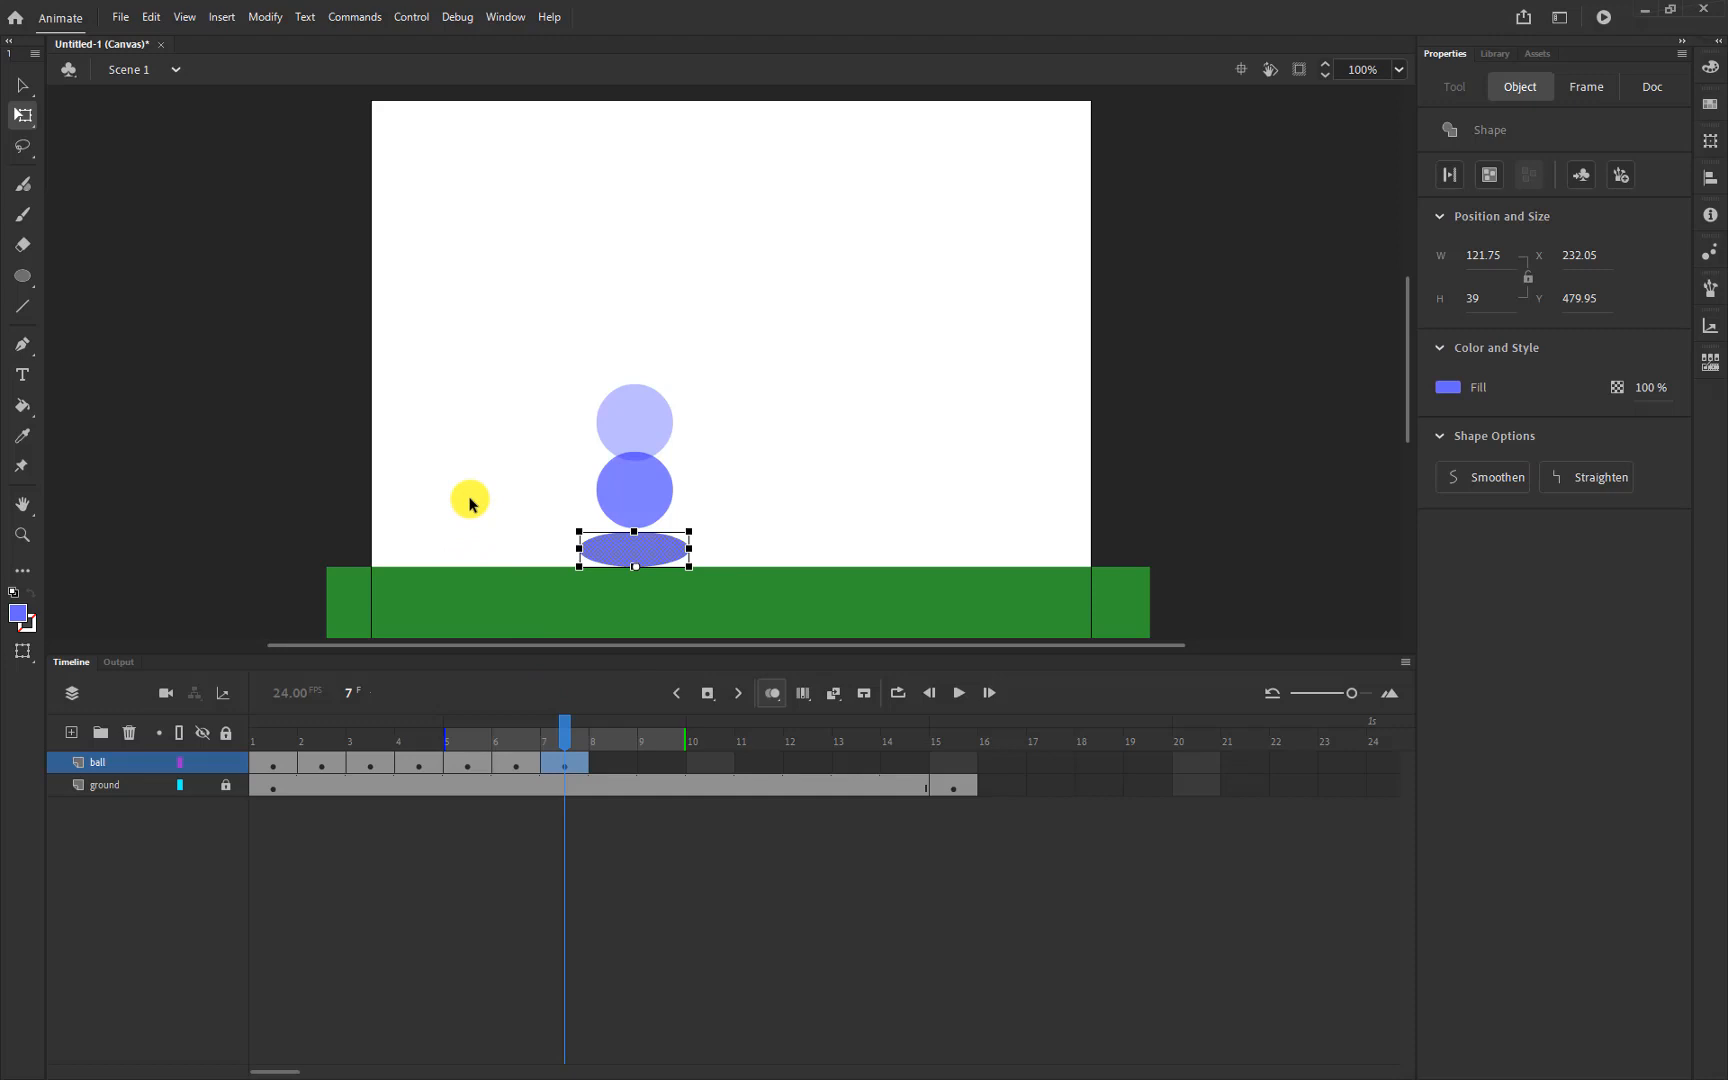
click(891, 470)
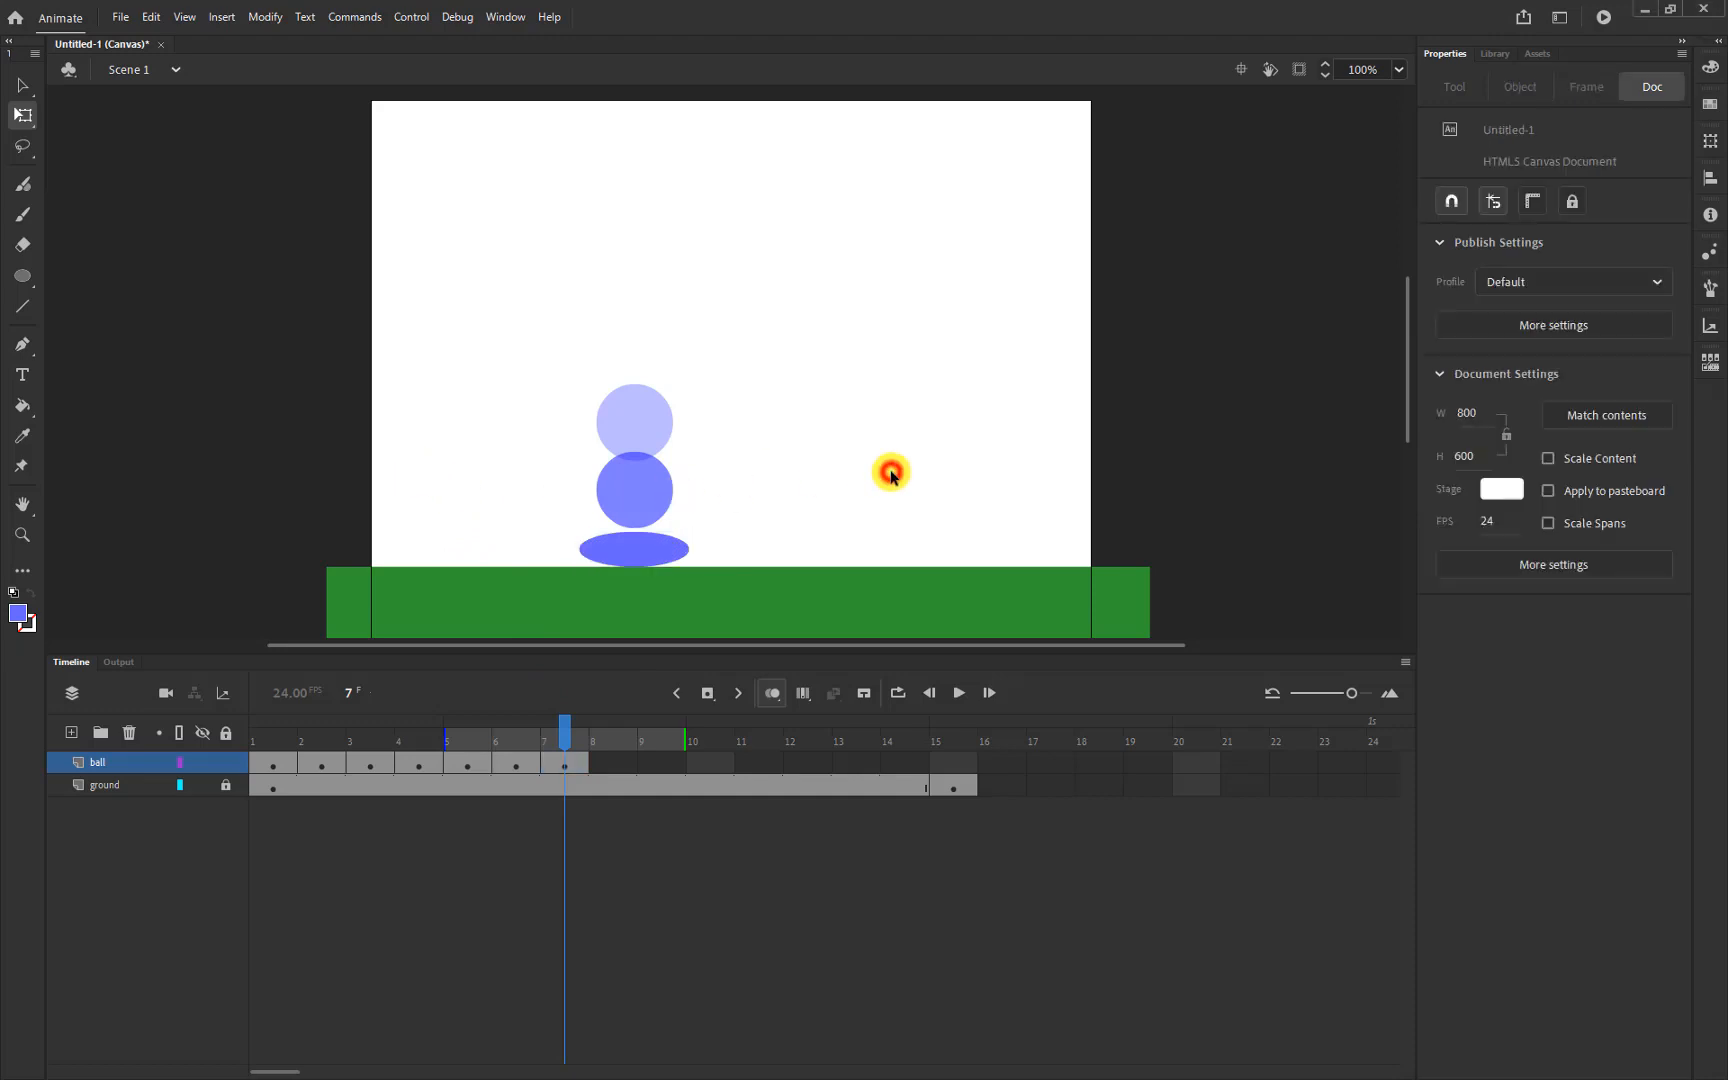
key(Return)
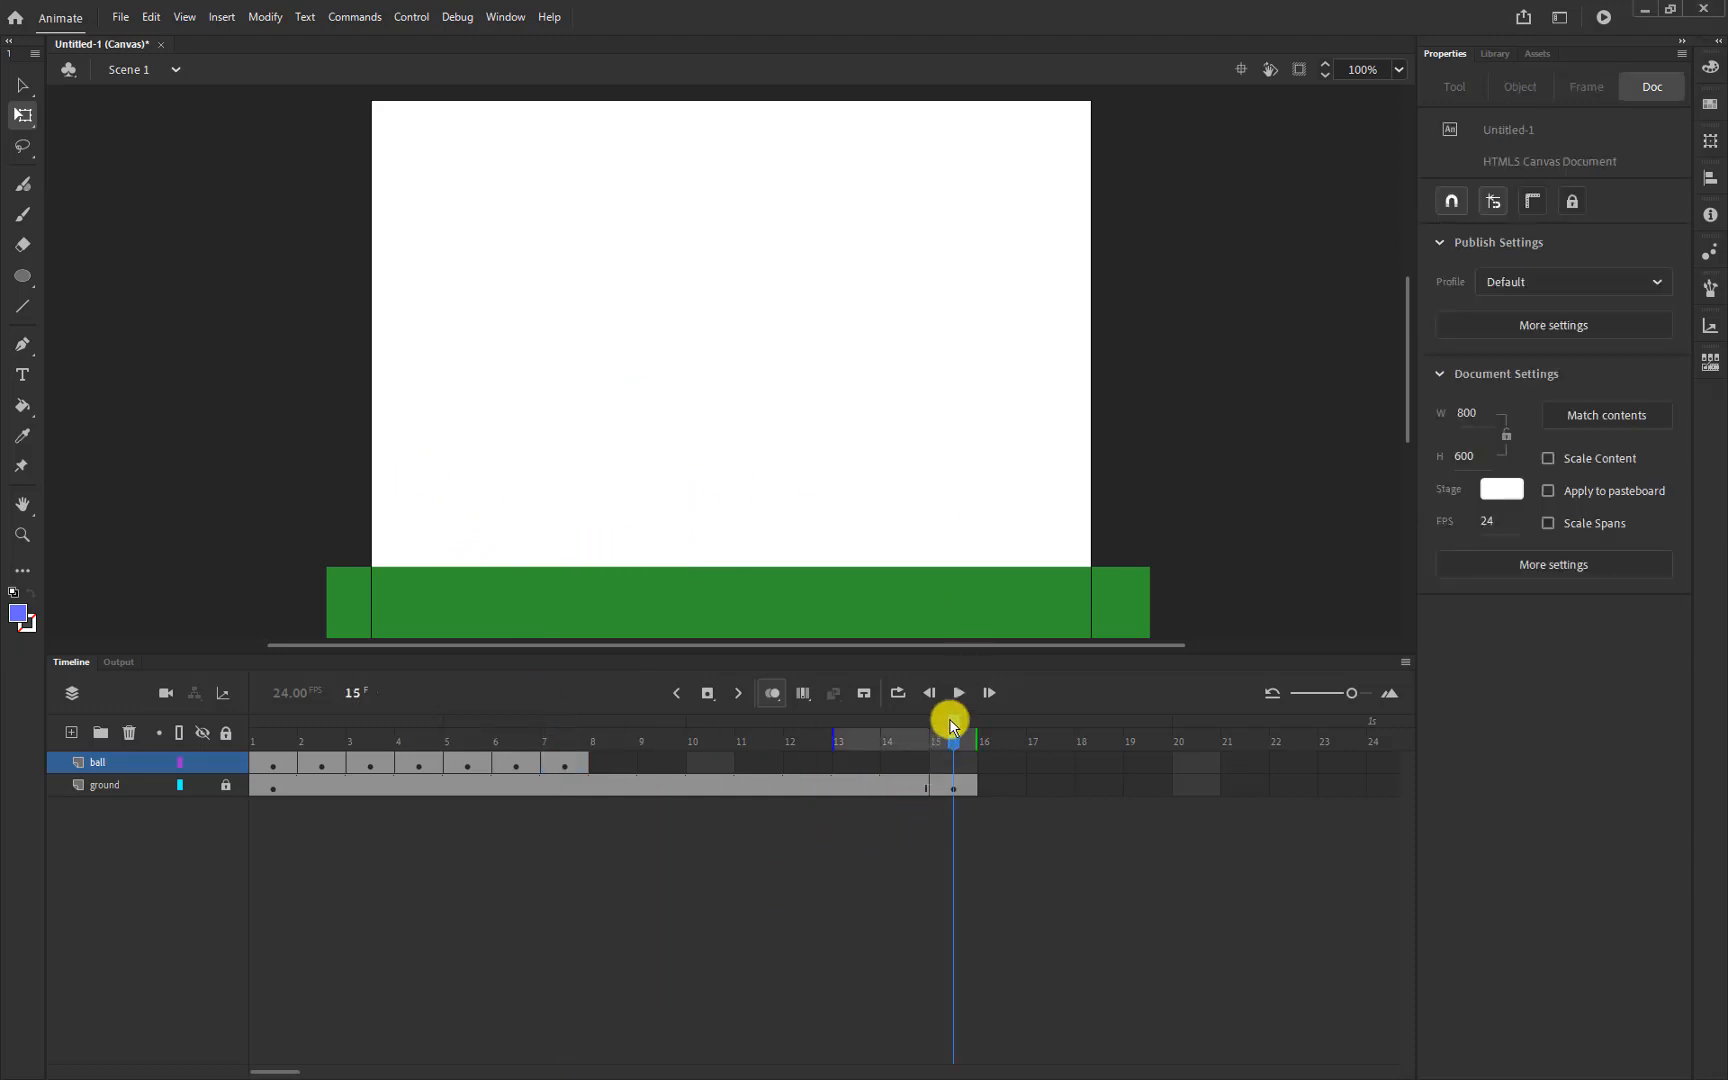
key(Return)
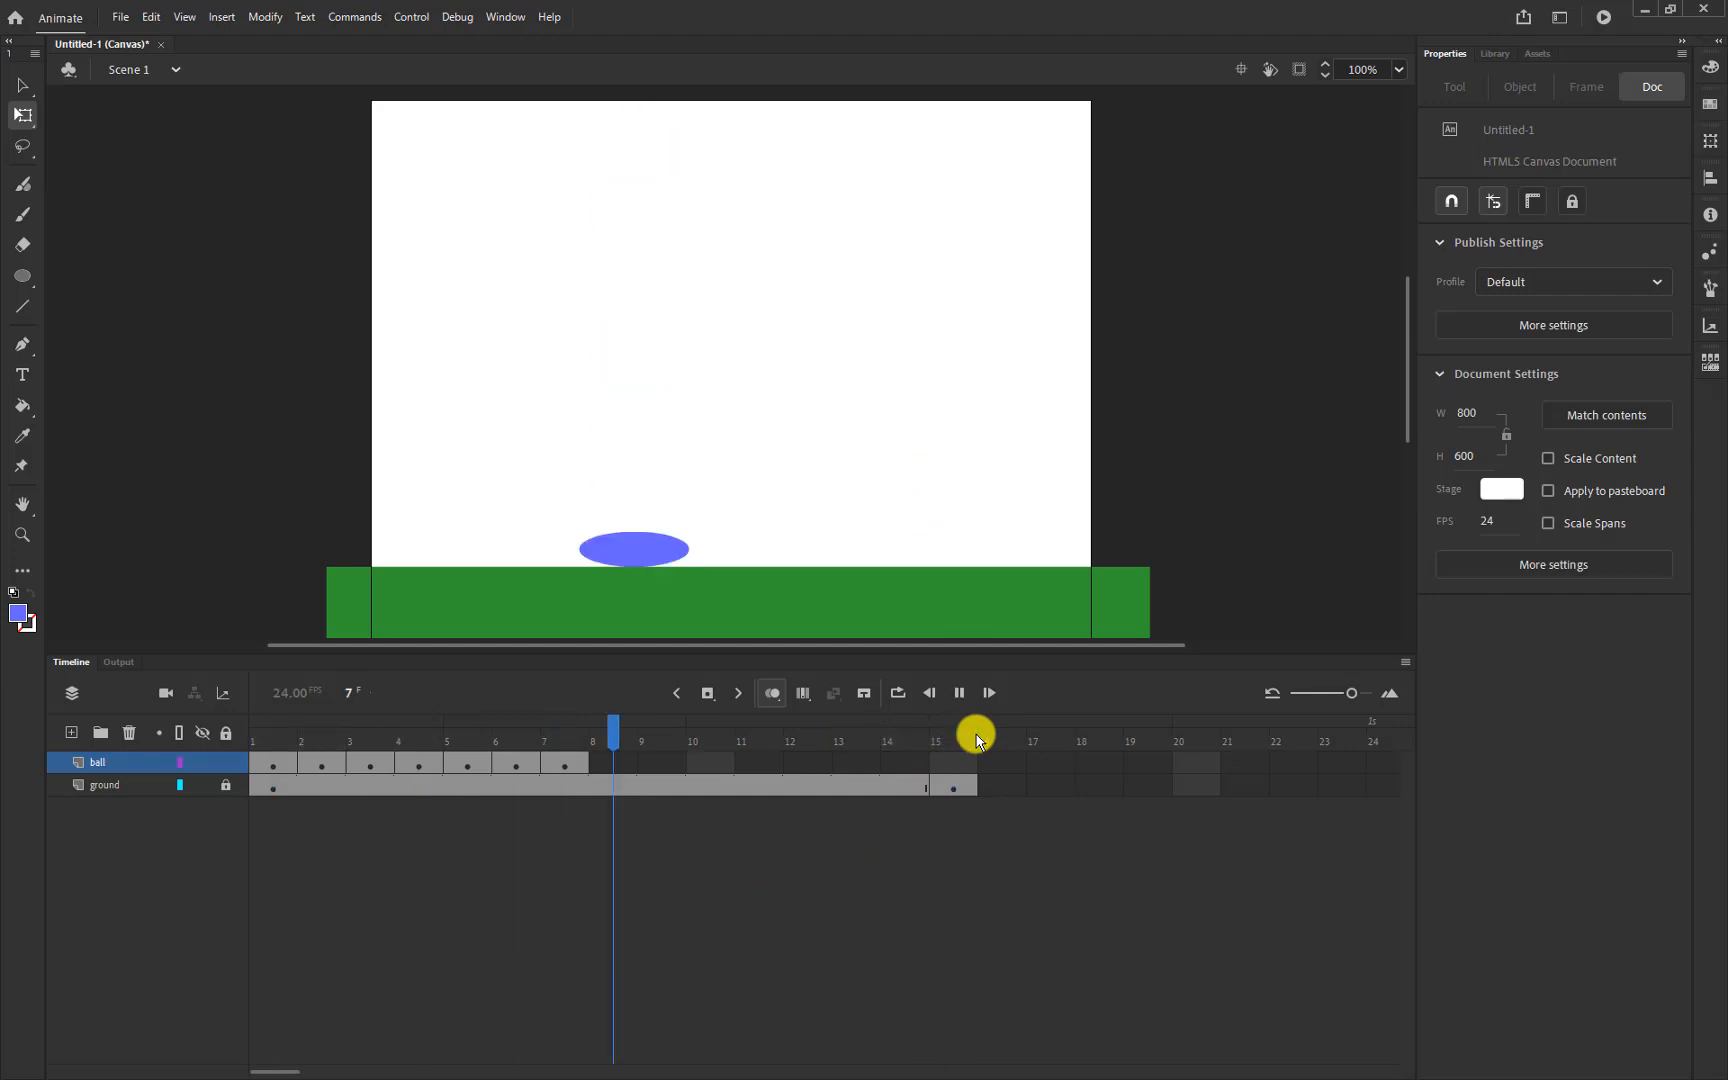
key(Return)
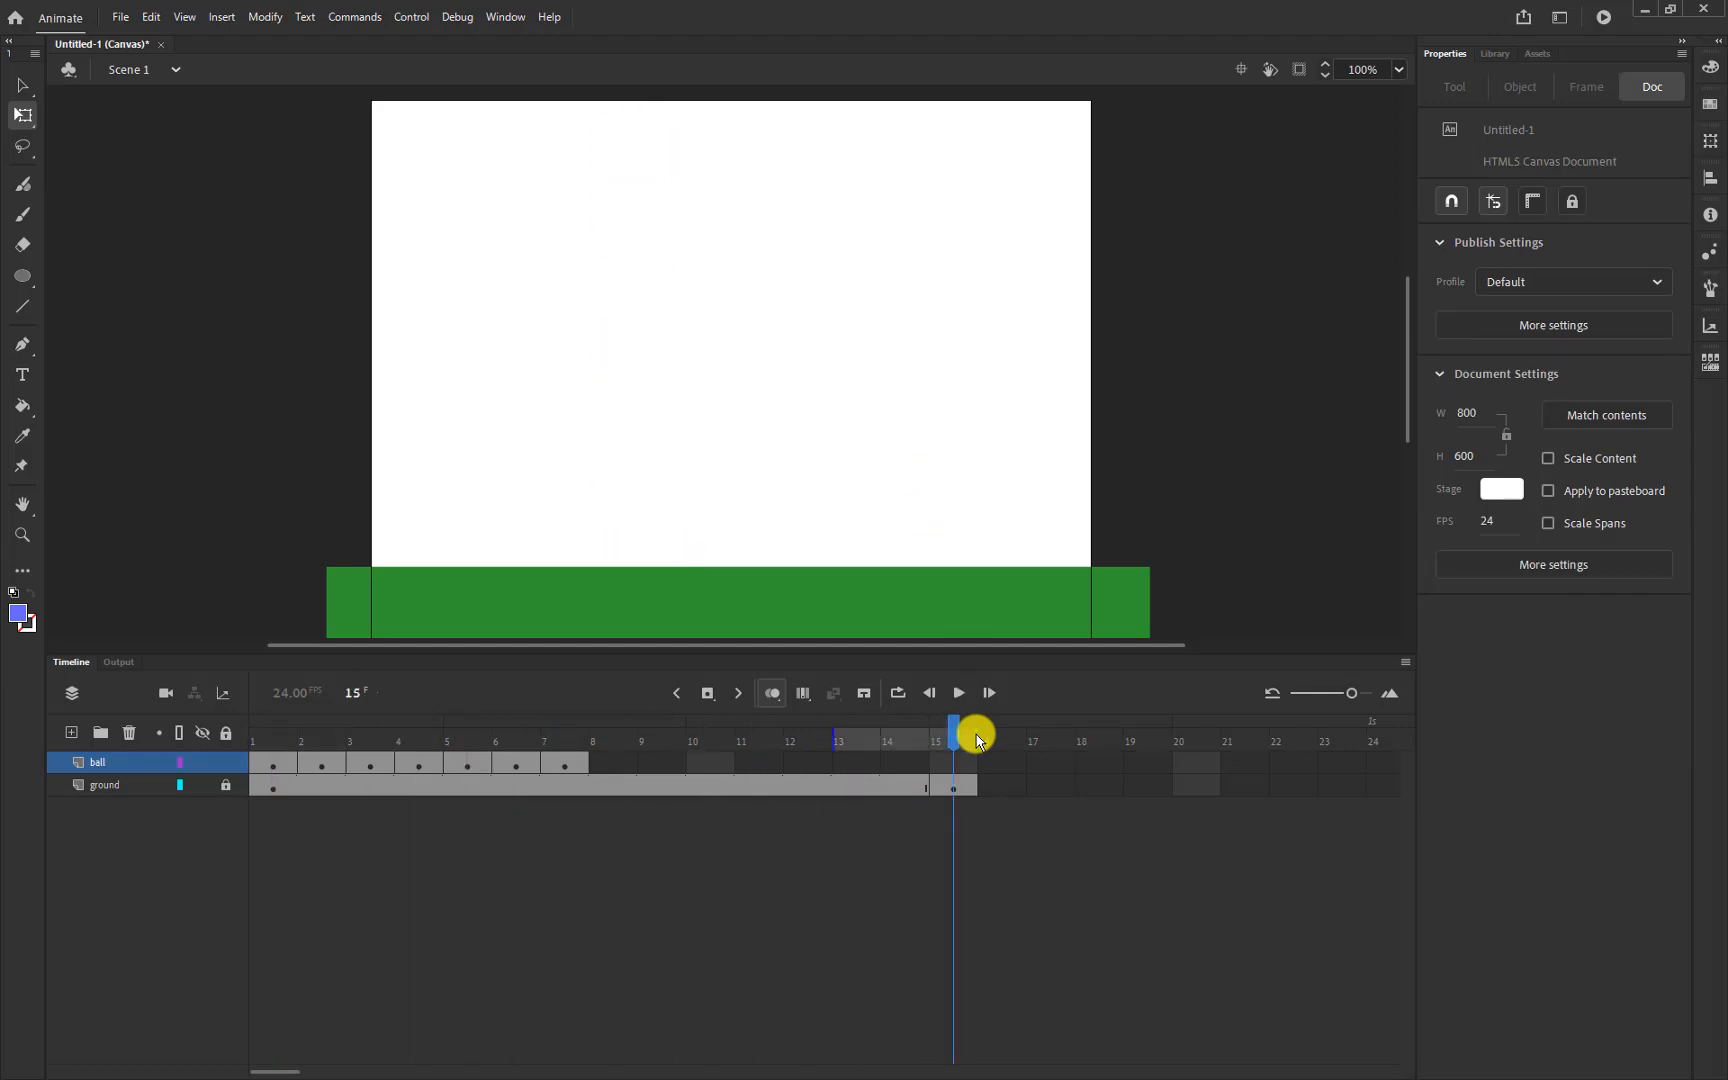
key(Return)
key(Return)
key(Return)
Return to the early frames and change the document frame rate from 24 to 12 FPS
scroll(1163, 385, up, 3)
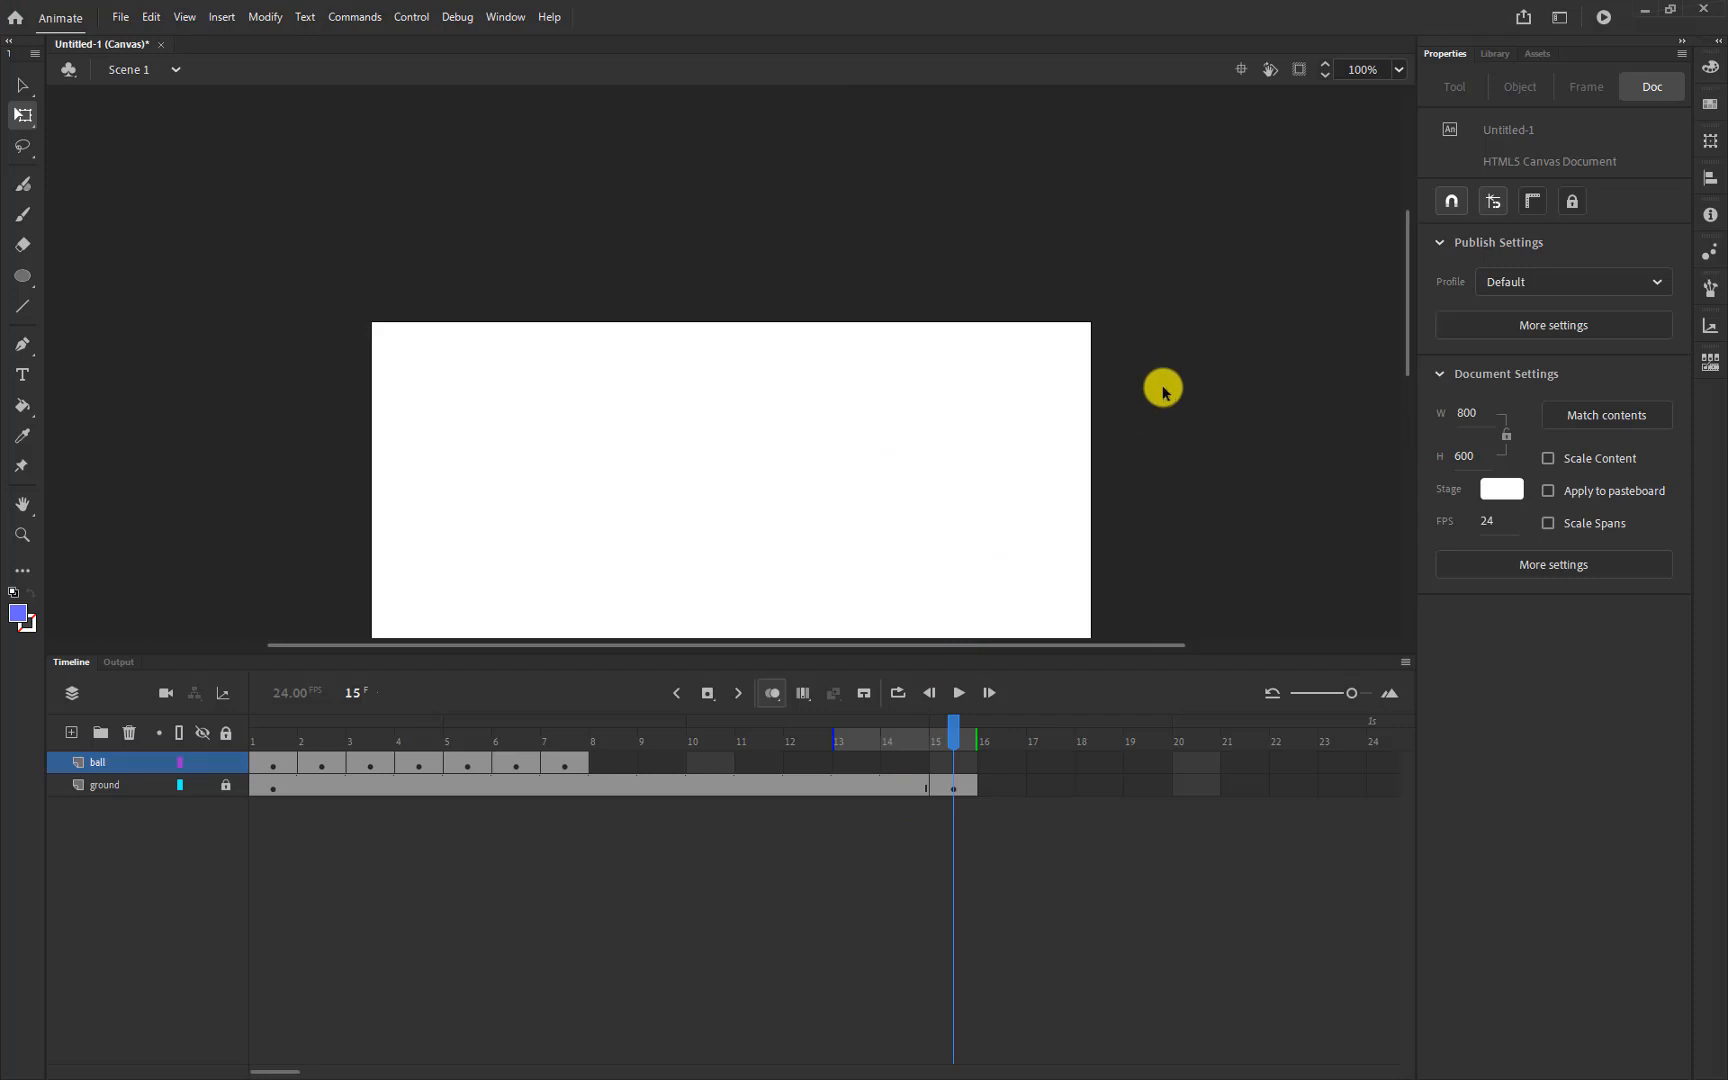
scroll(1160, 440, down, 3)
drag(958, 720, 248, 780)
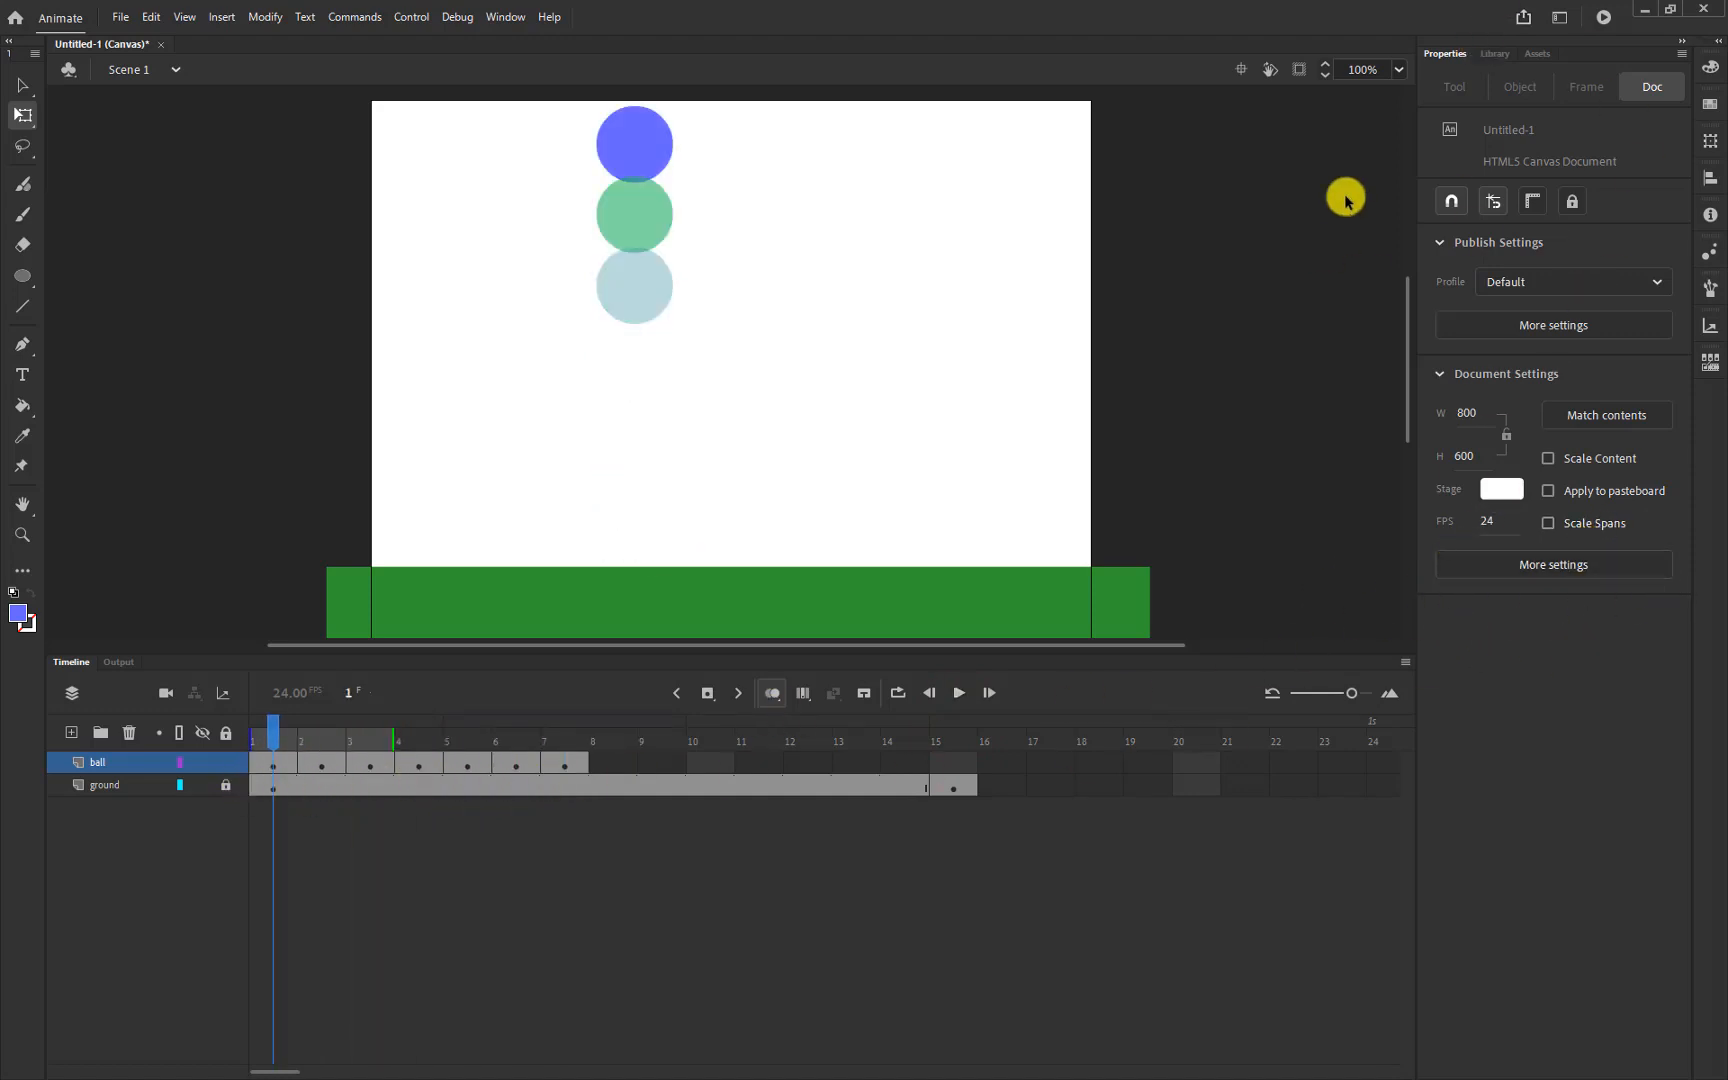
click(1587, 584)
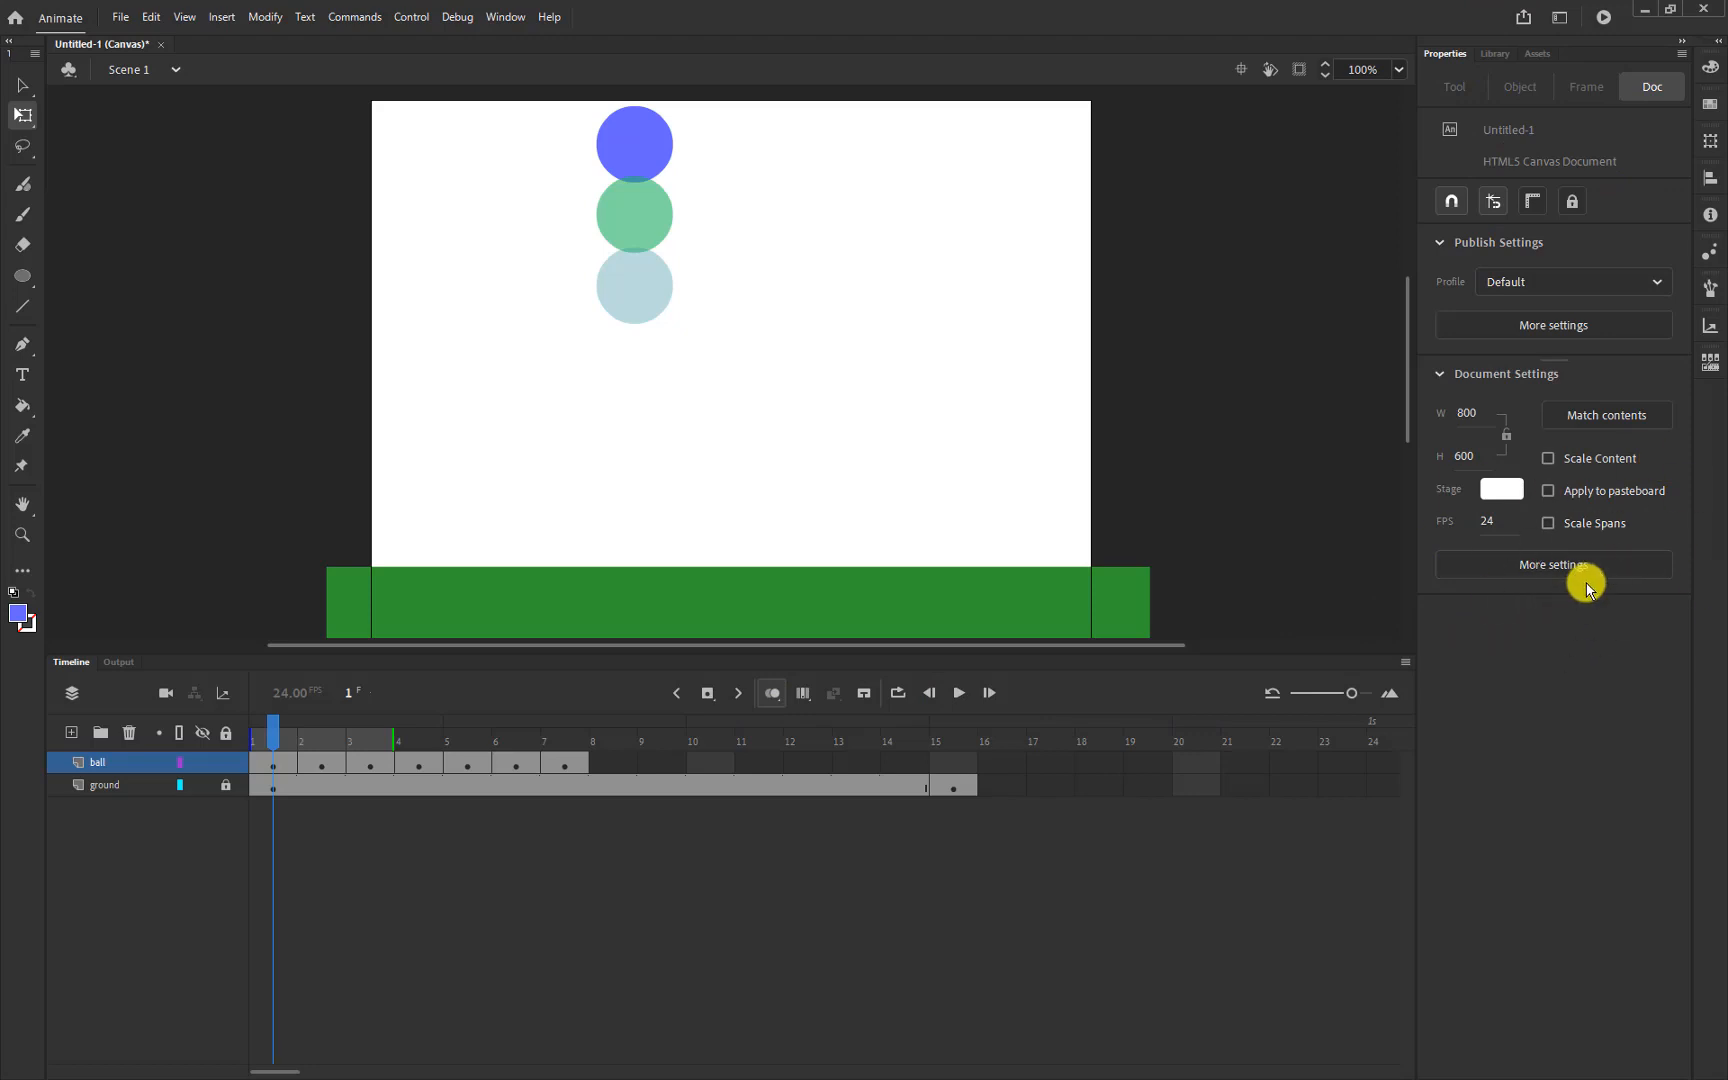
click(1458, 525)
click(1450, 529)
click(1448, 530)
click(1487, 526)
click(1479, 528)
click(1487, 521)
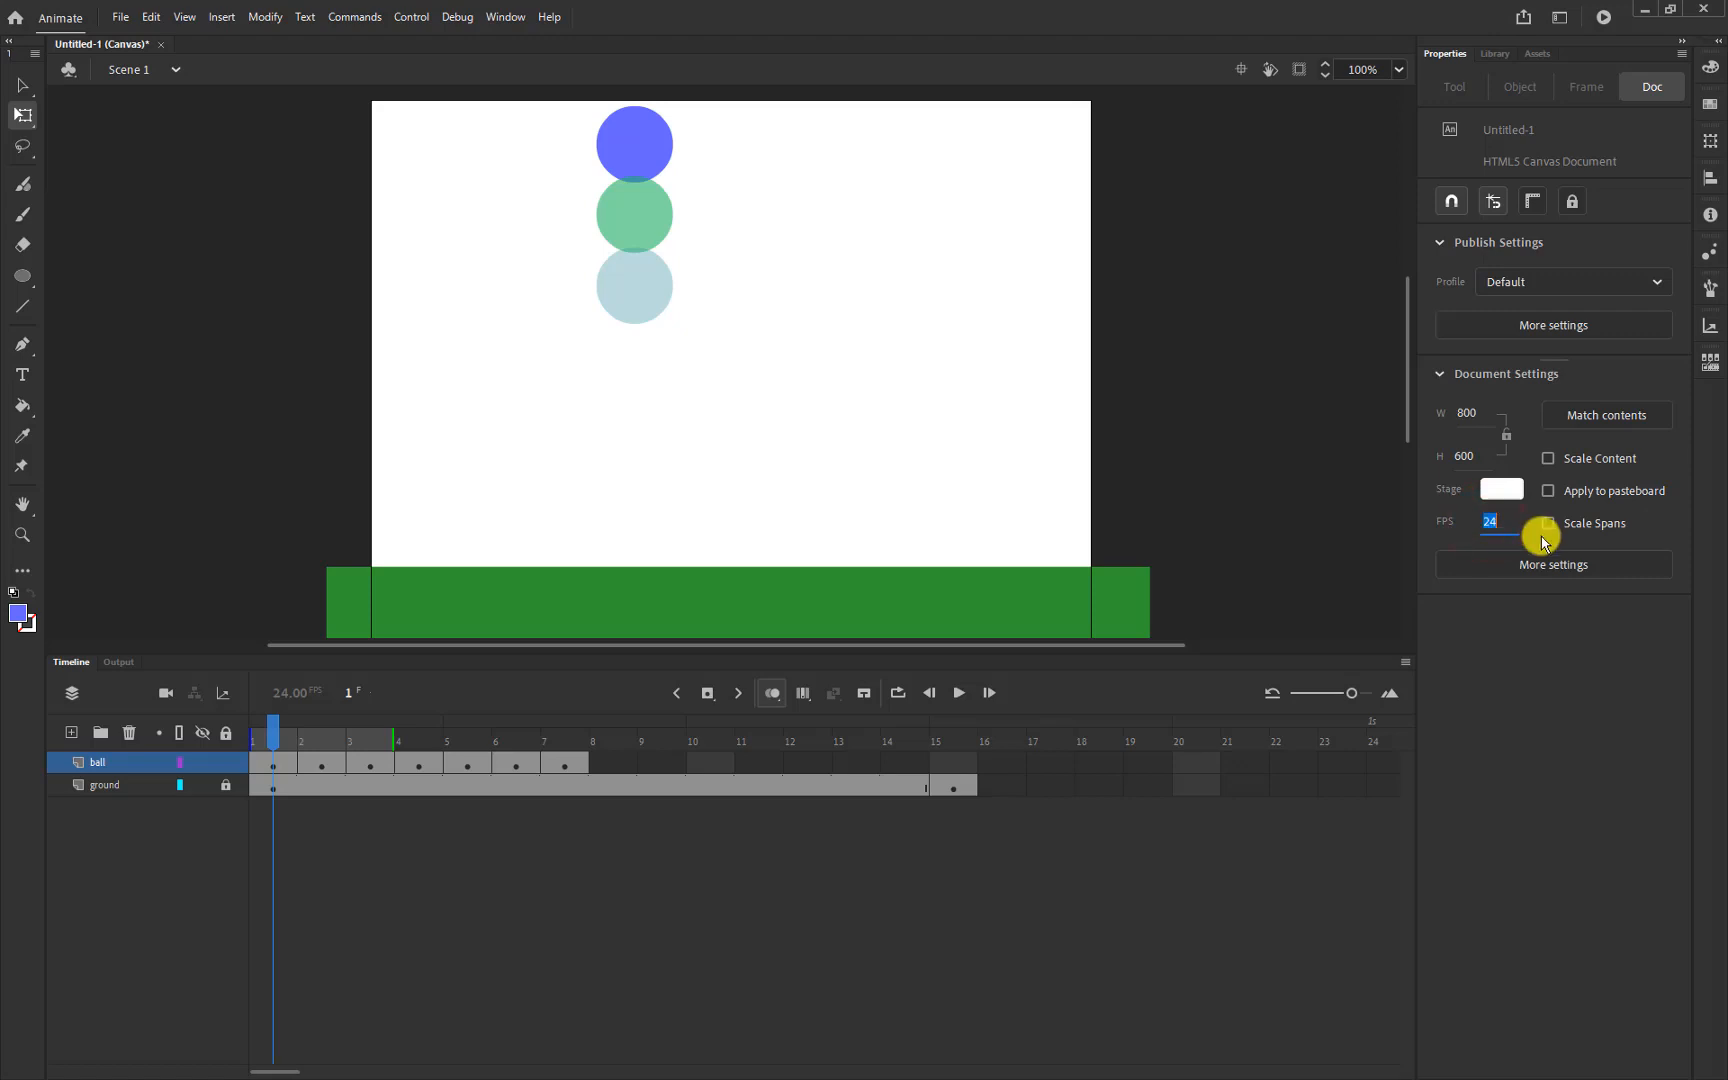
key(Return)
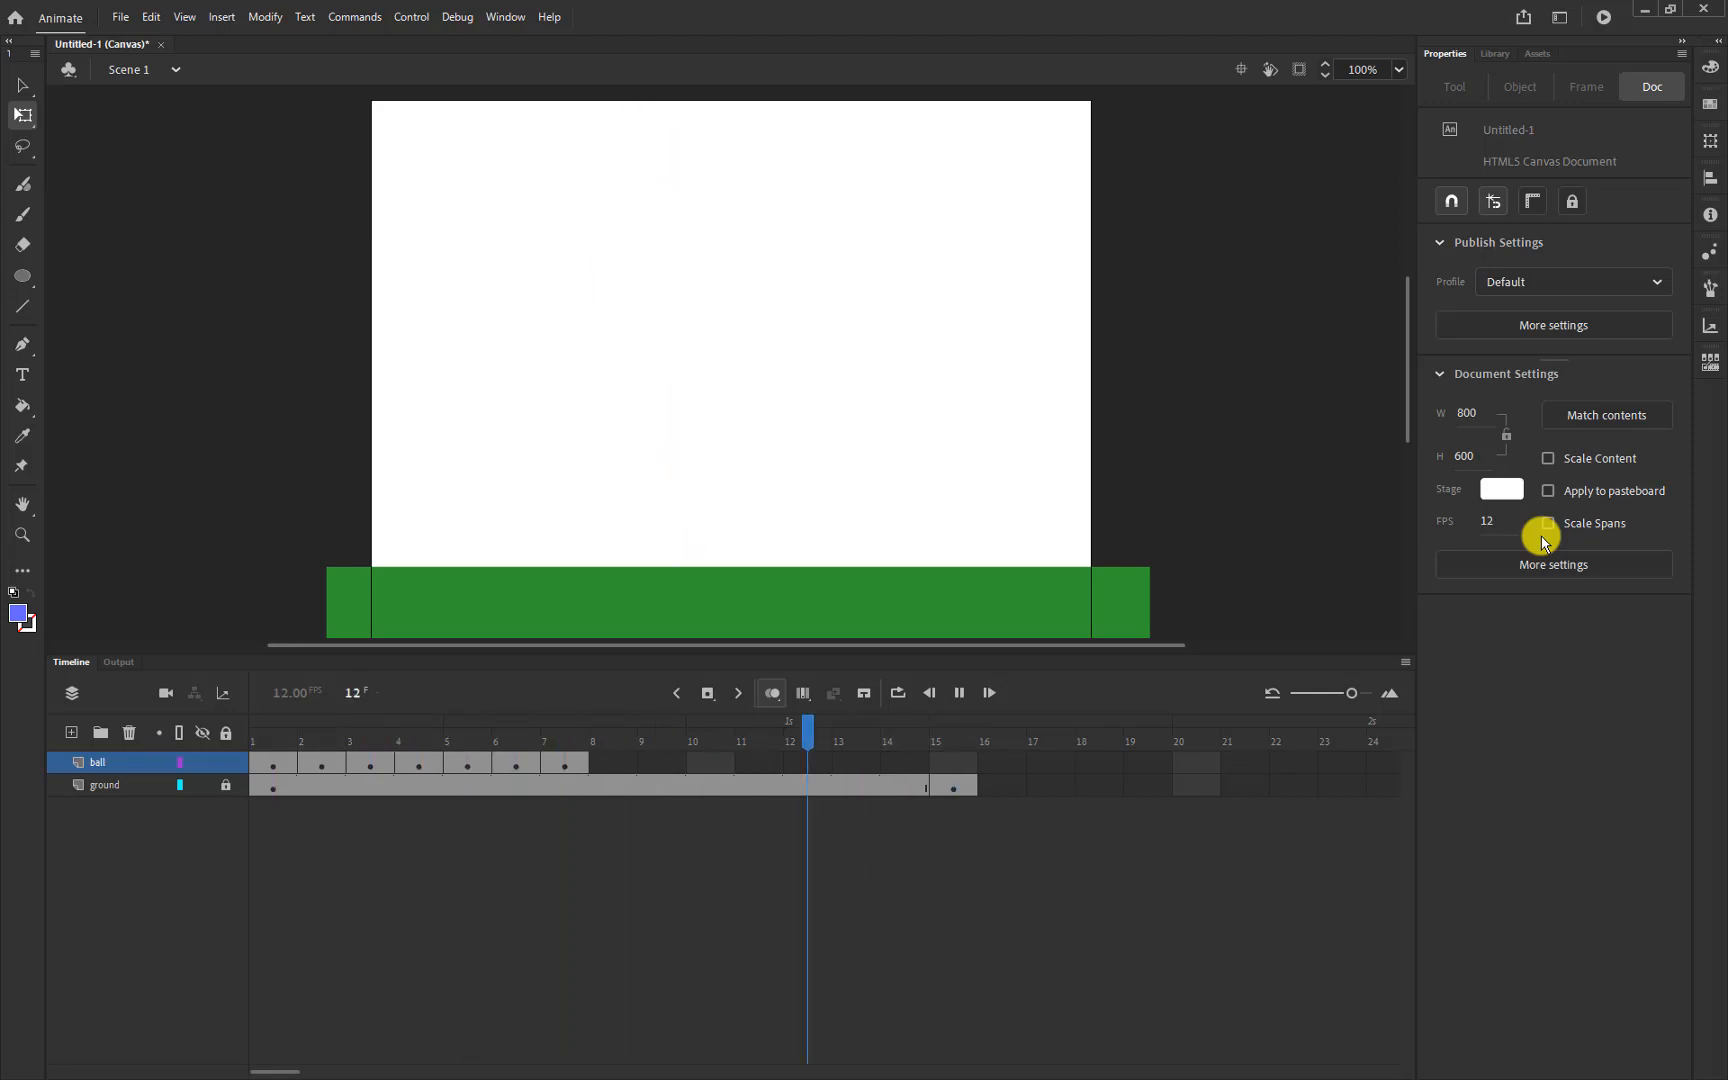
Step through ball frames 1 to 8 to preview the fall, then bring up frame 6's frame menu
click(566, 762)
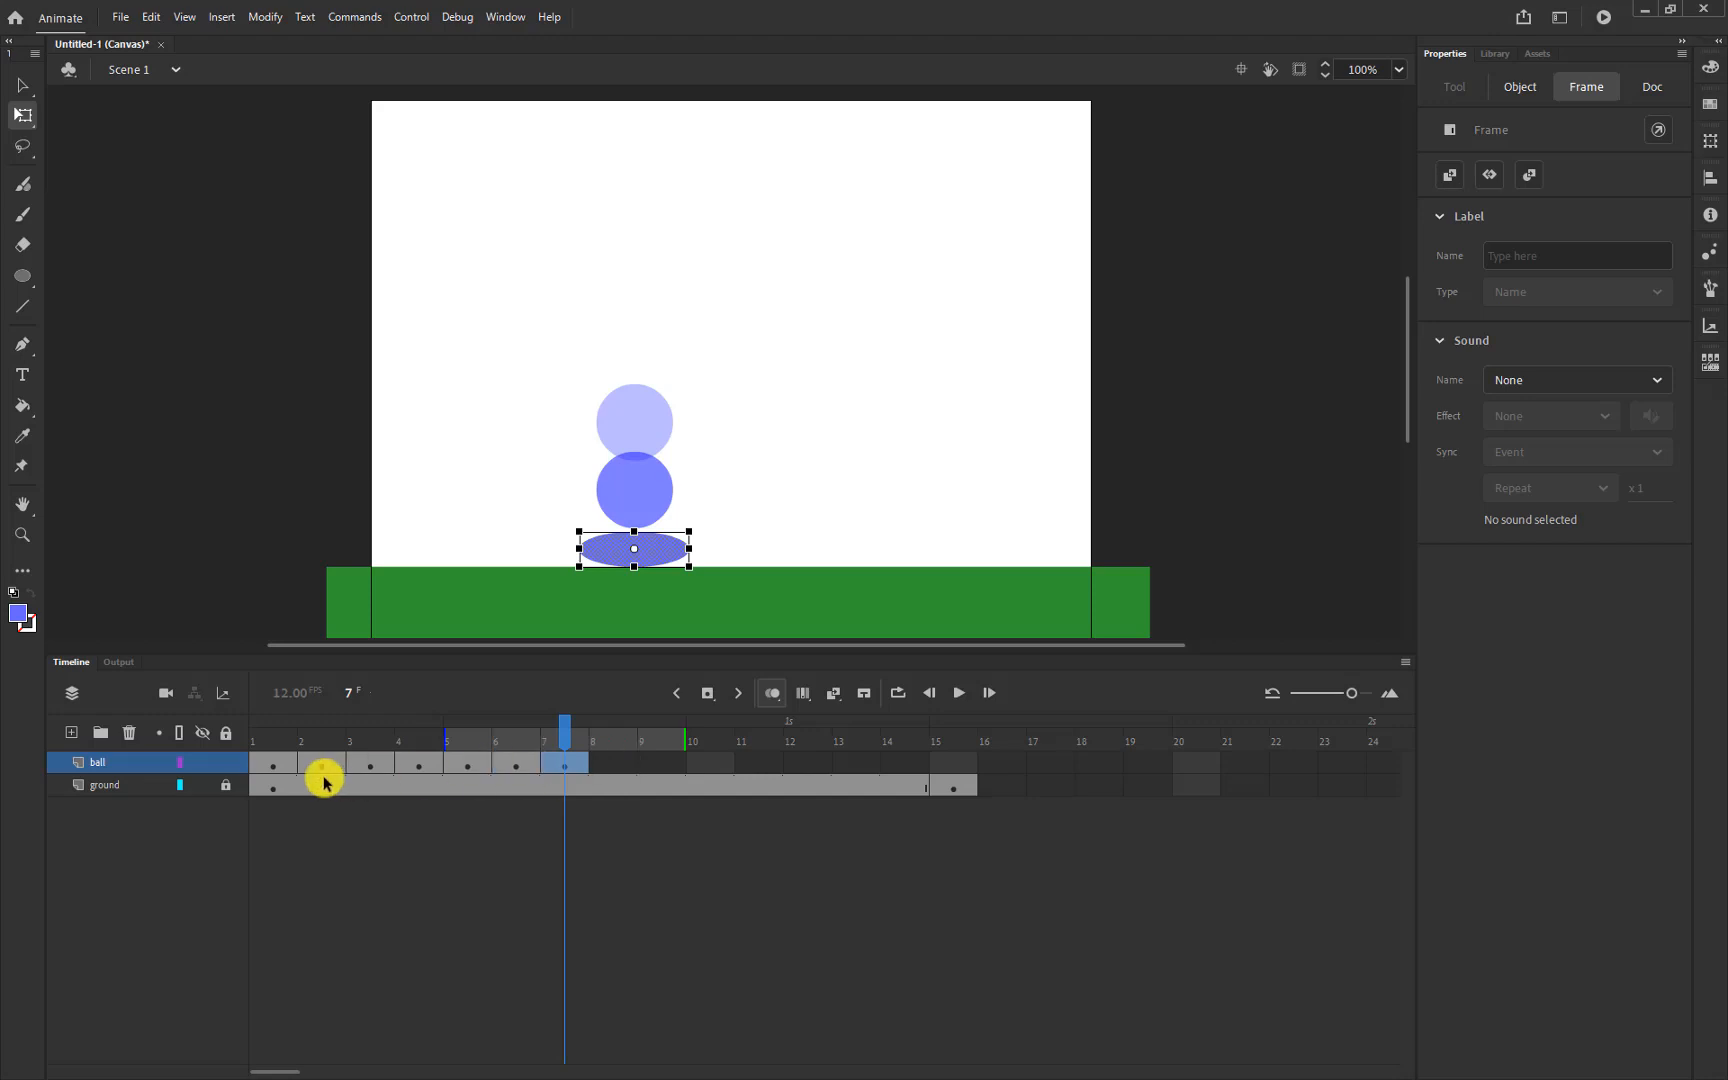
click(278, 763)
click(330, 762)
click(366, 763)
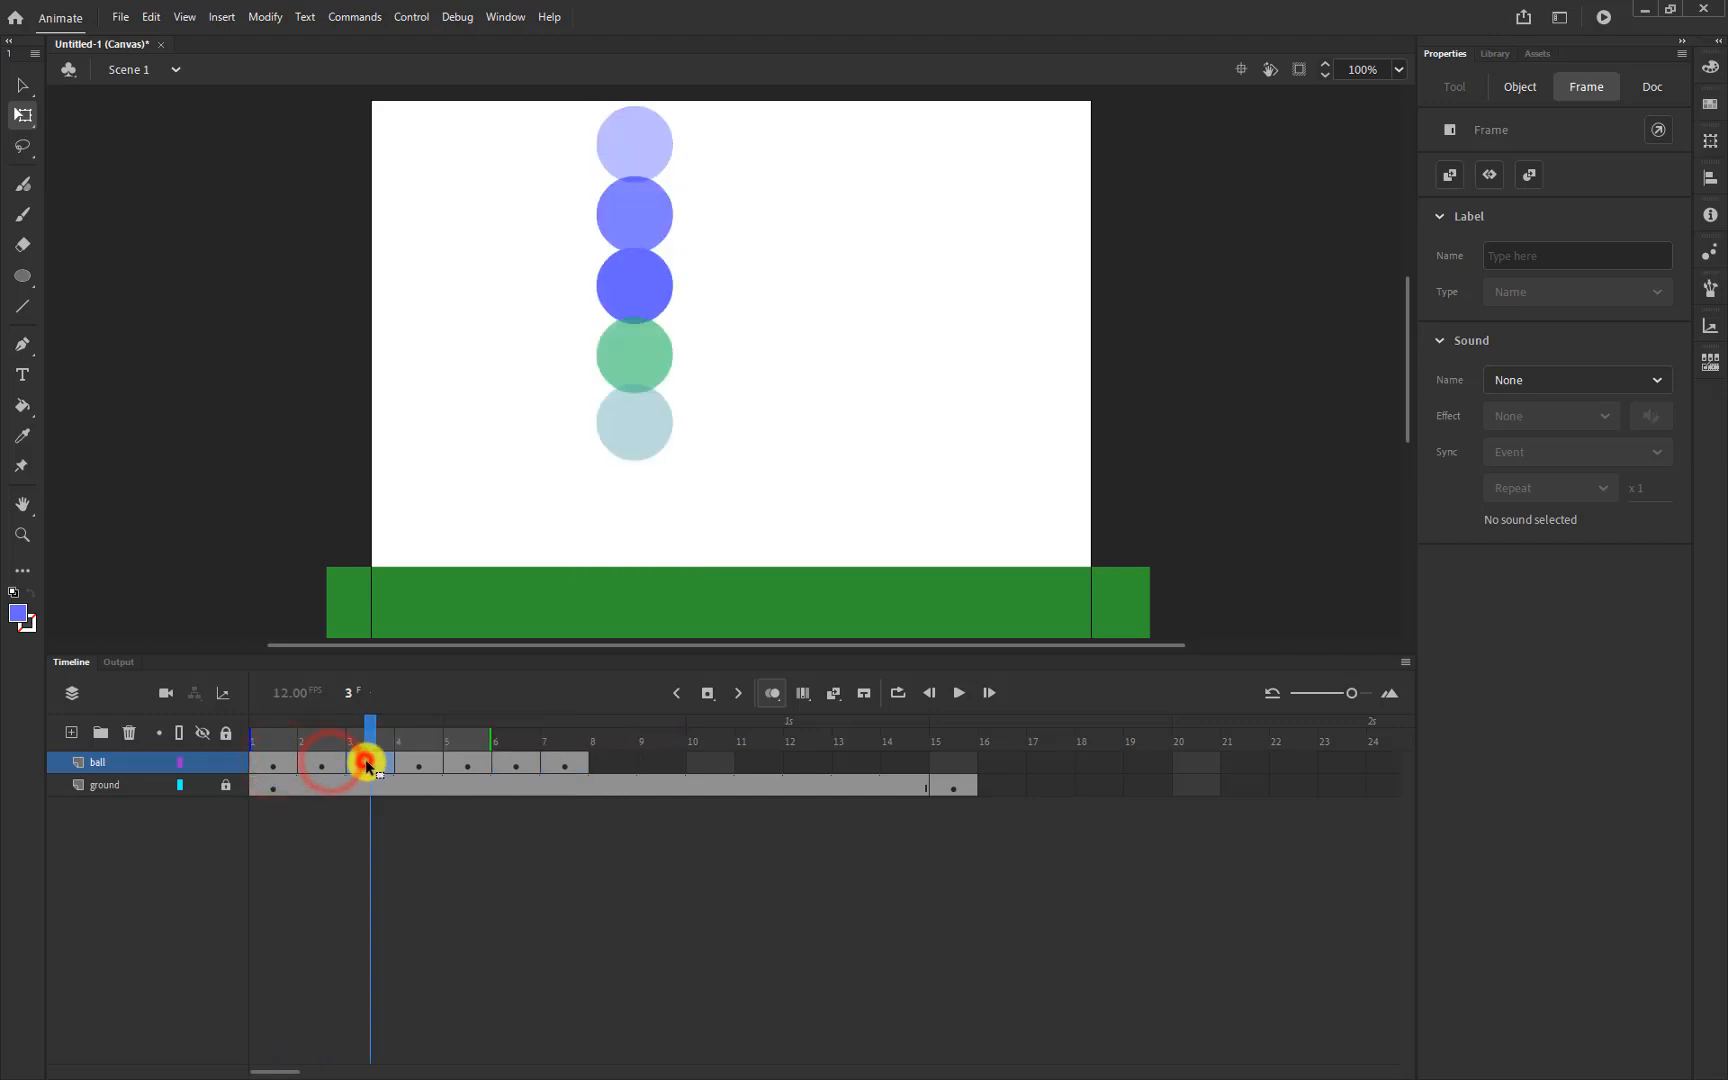
click(418, 763)
click(470, 765)
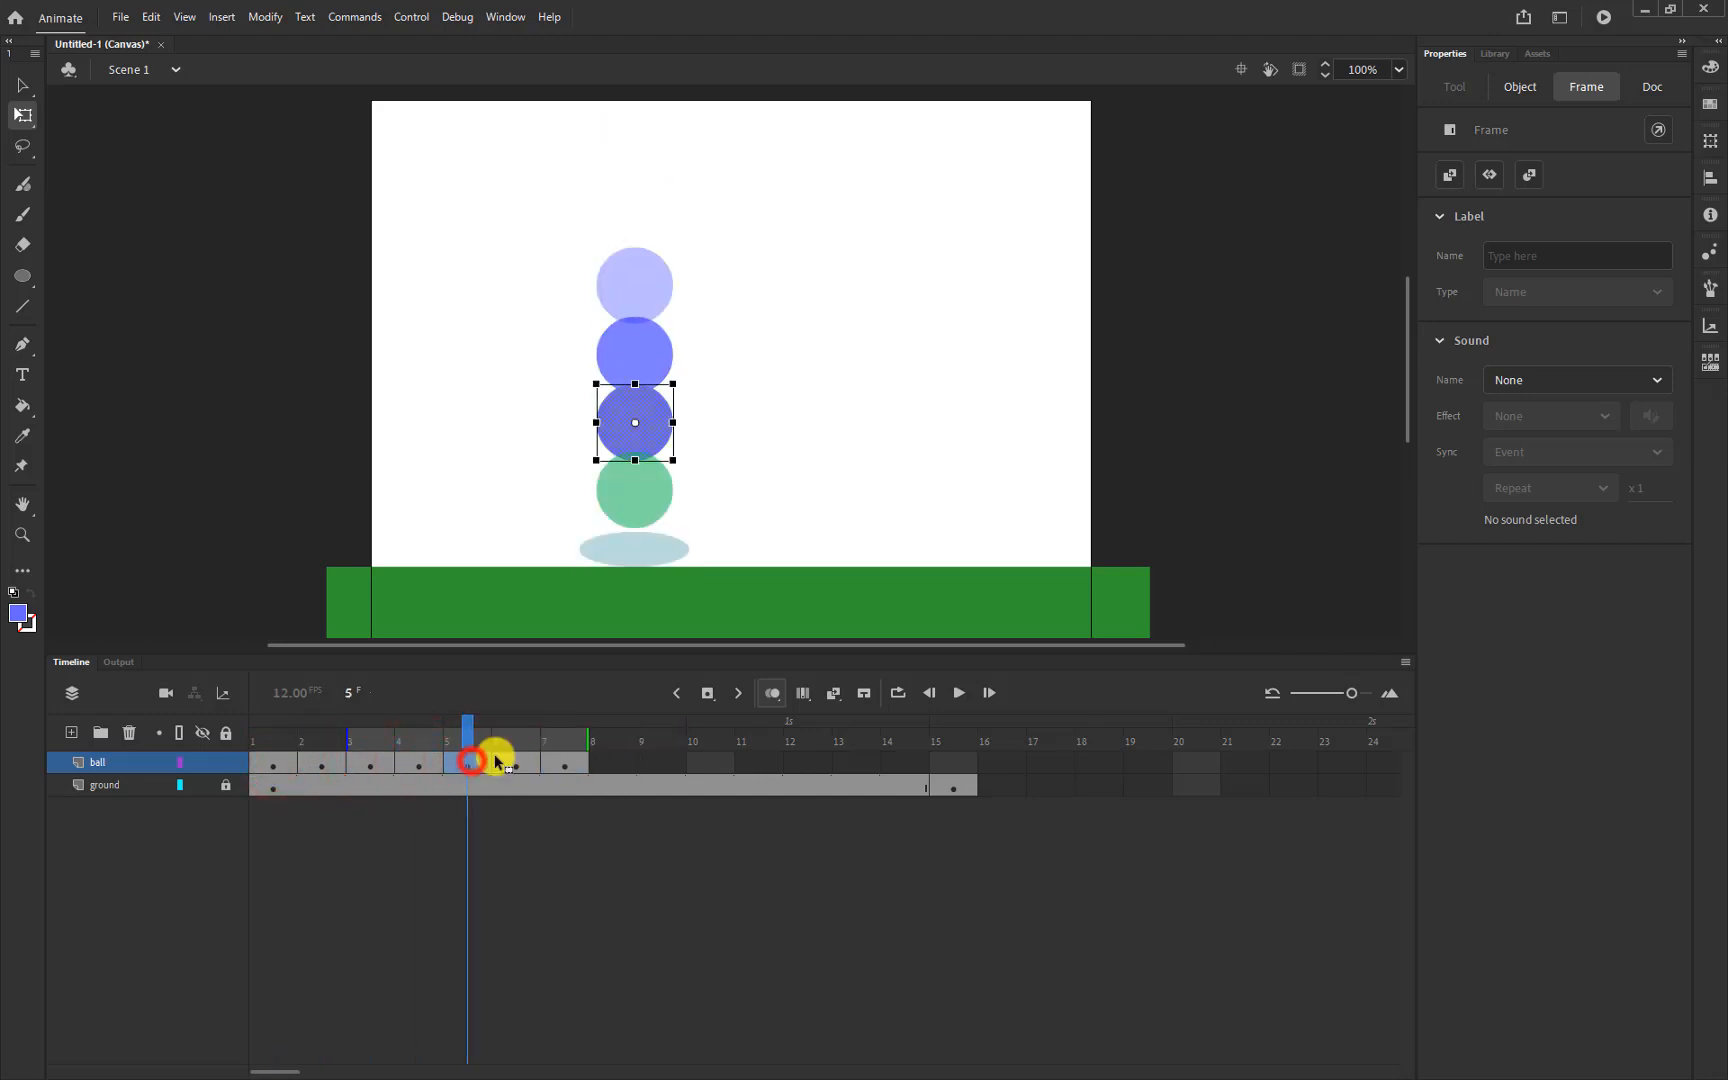
click(514, 762)
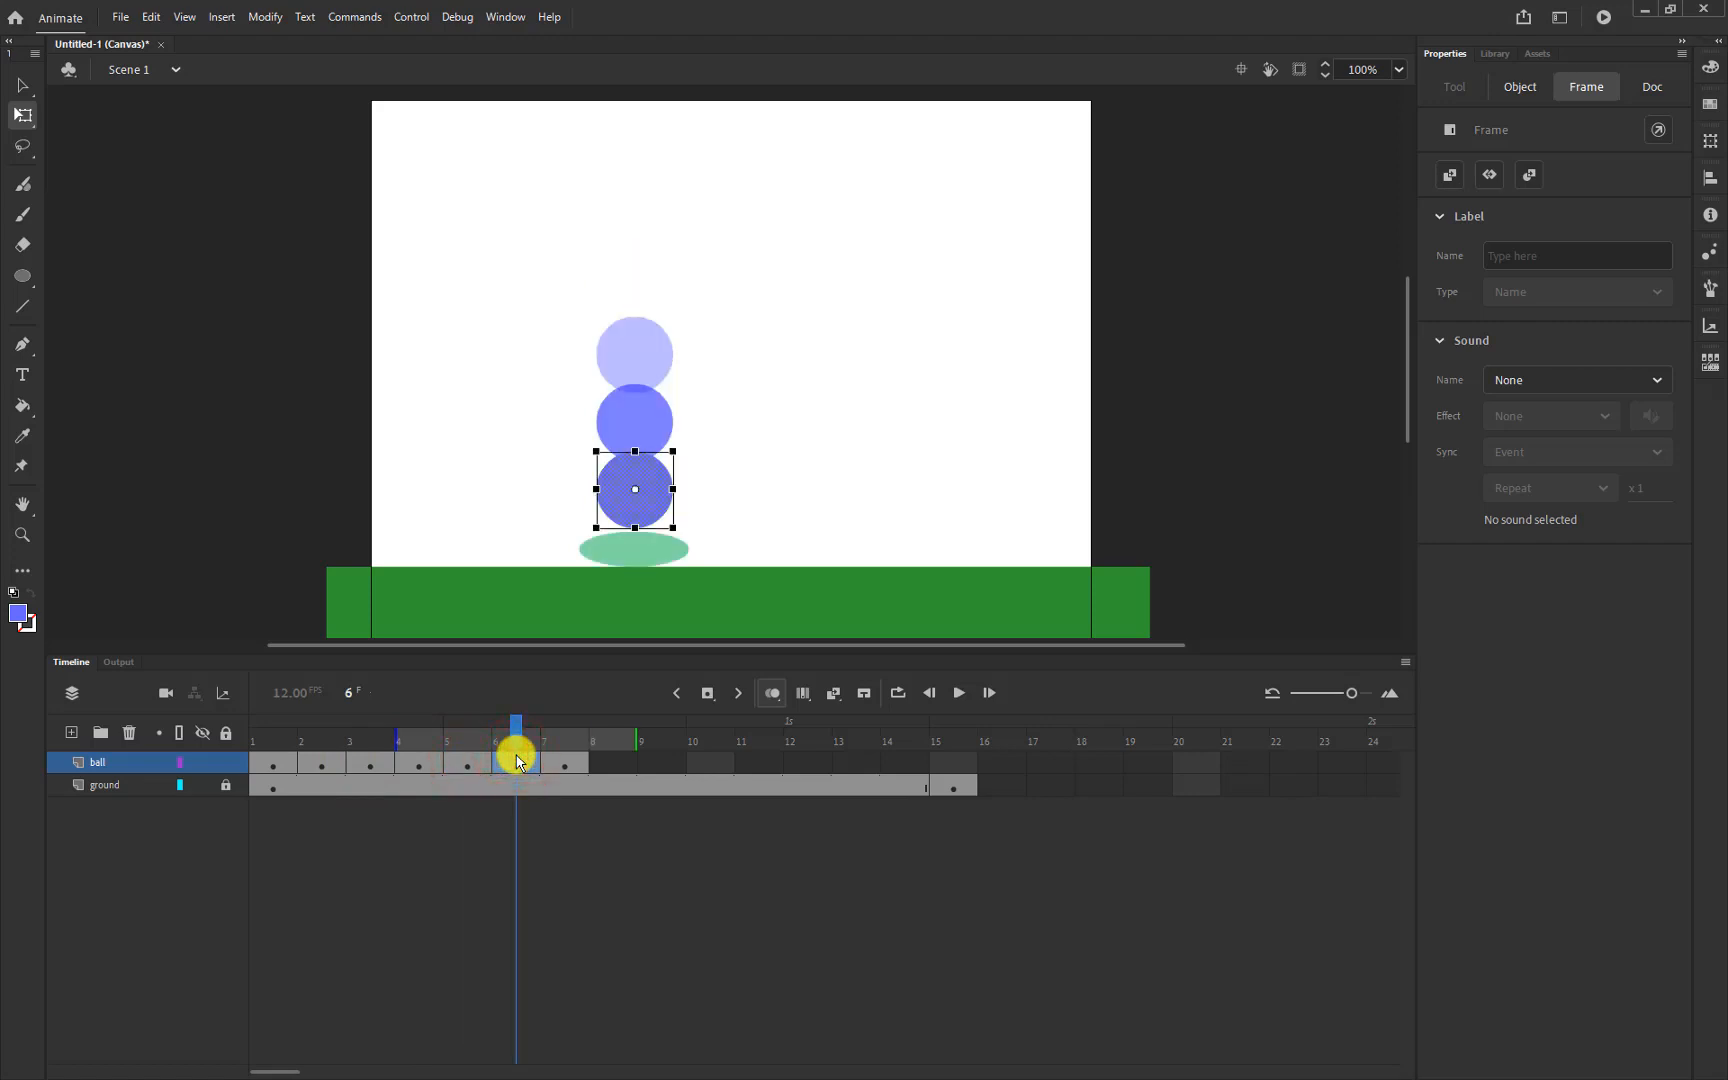
click(566, 765)
click(600, 764)
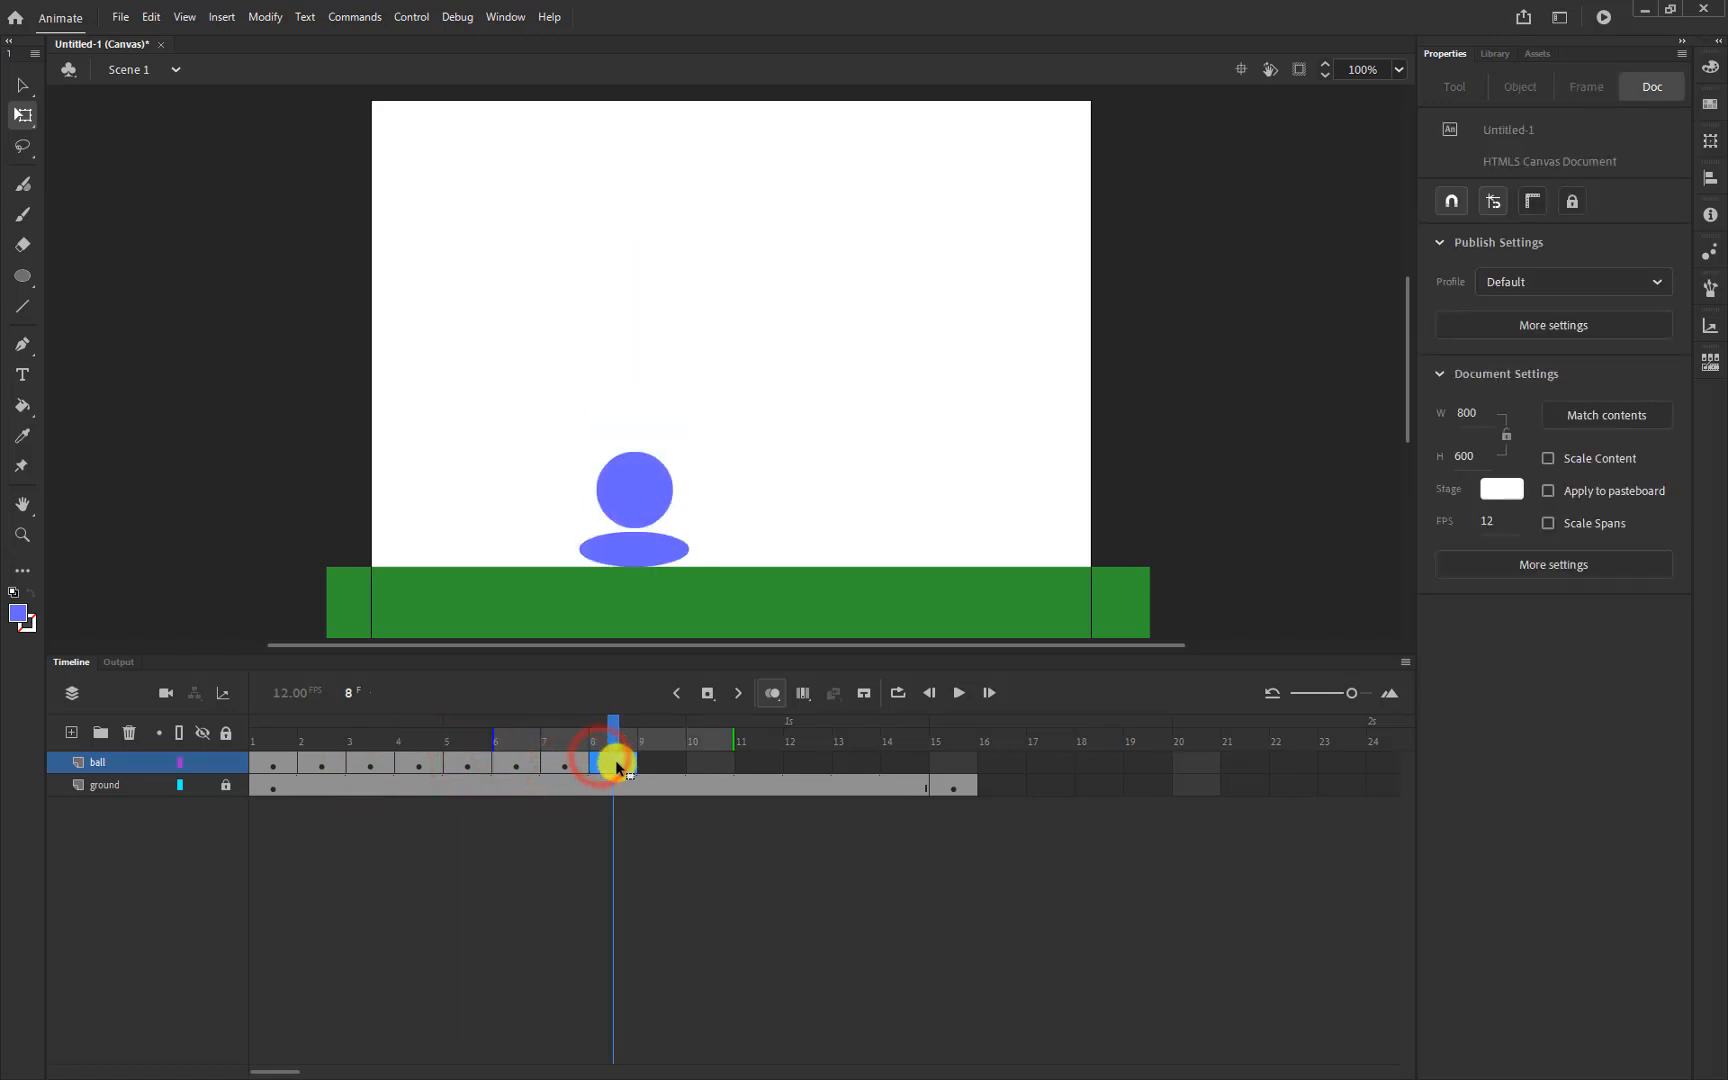
click(519, 765)
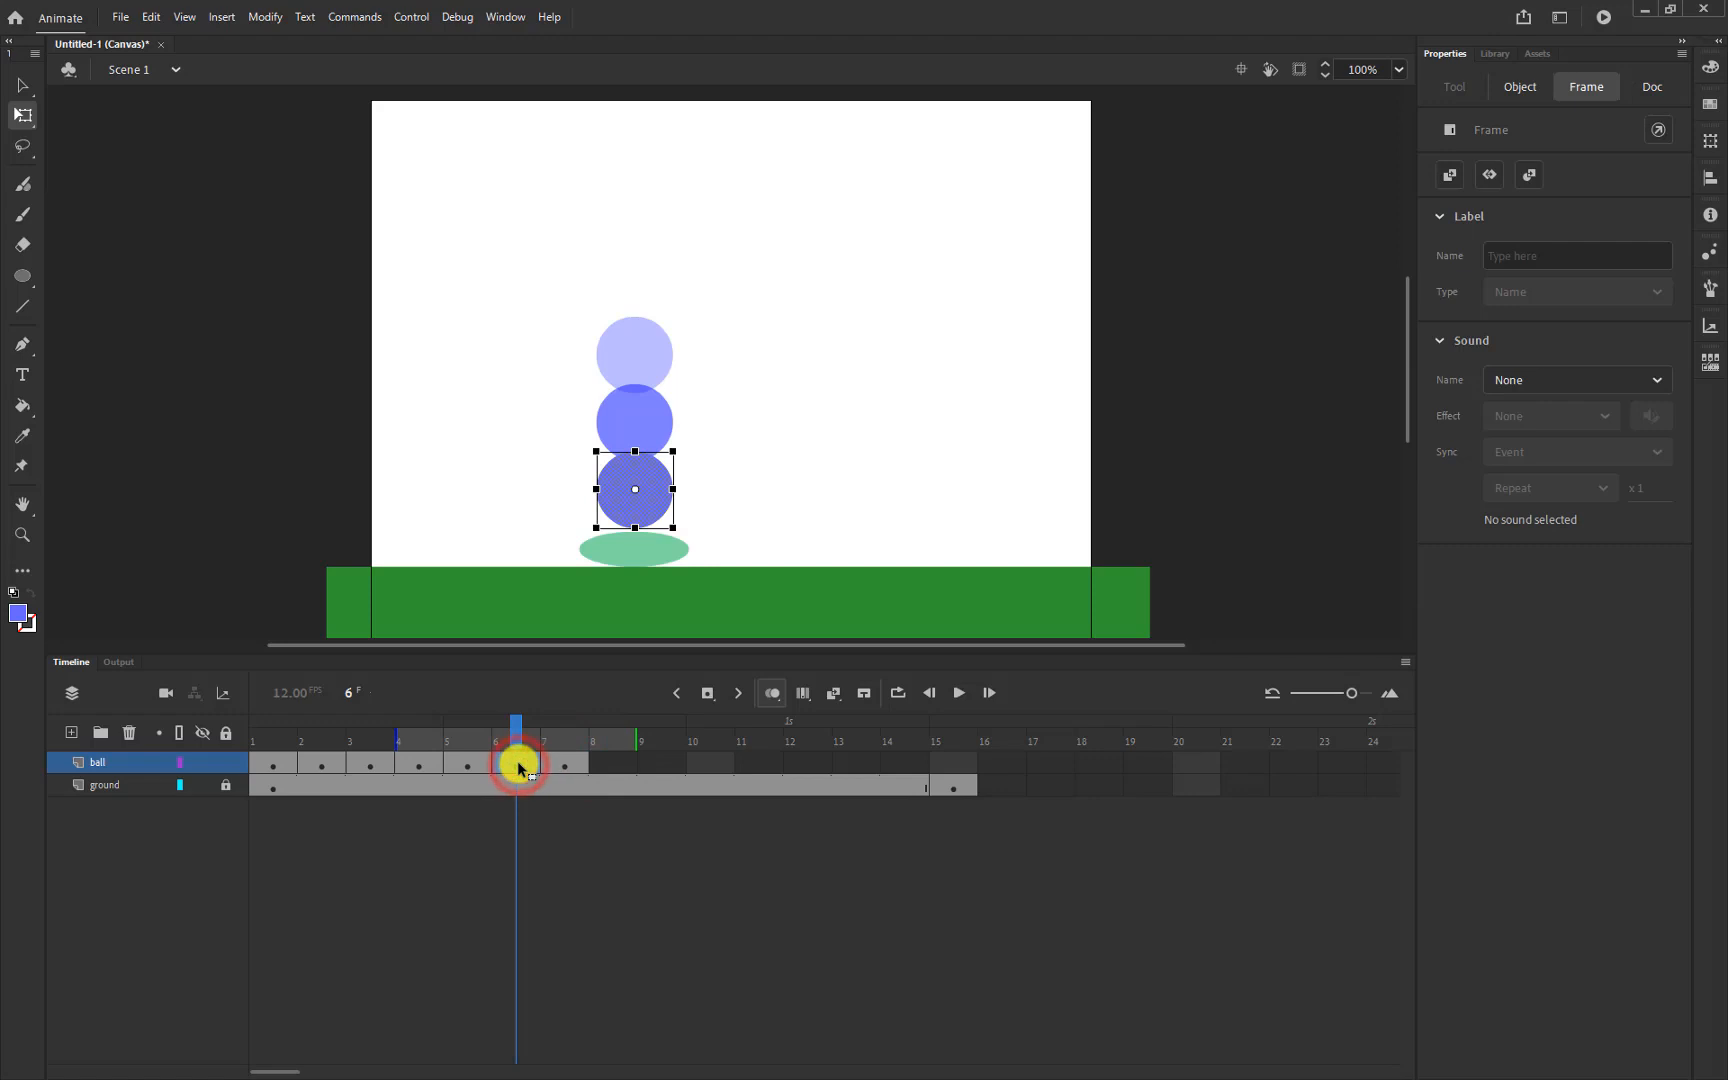
right_click(519, 767)
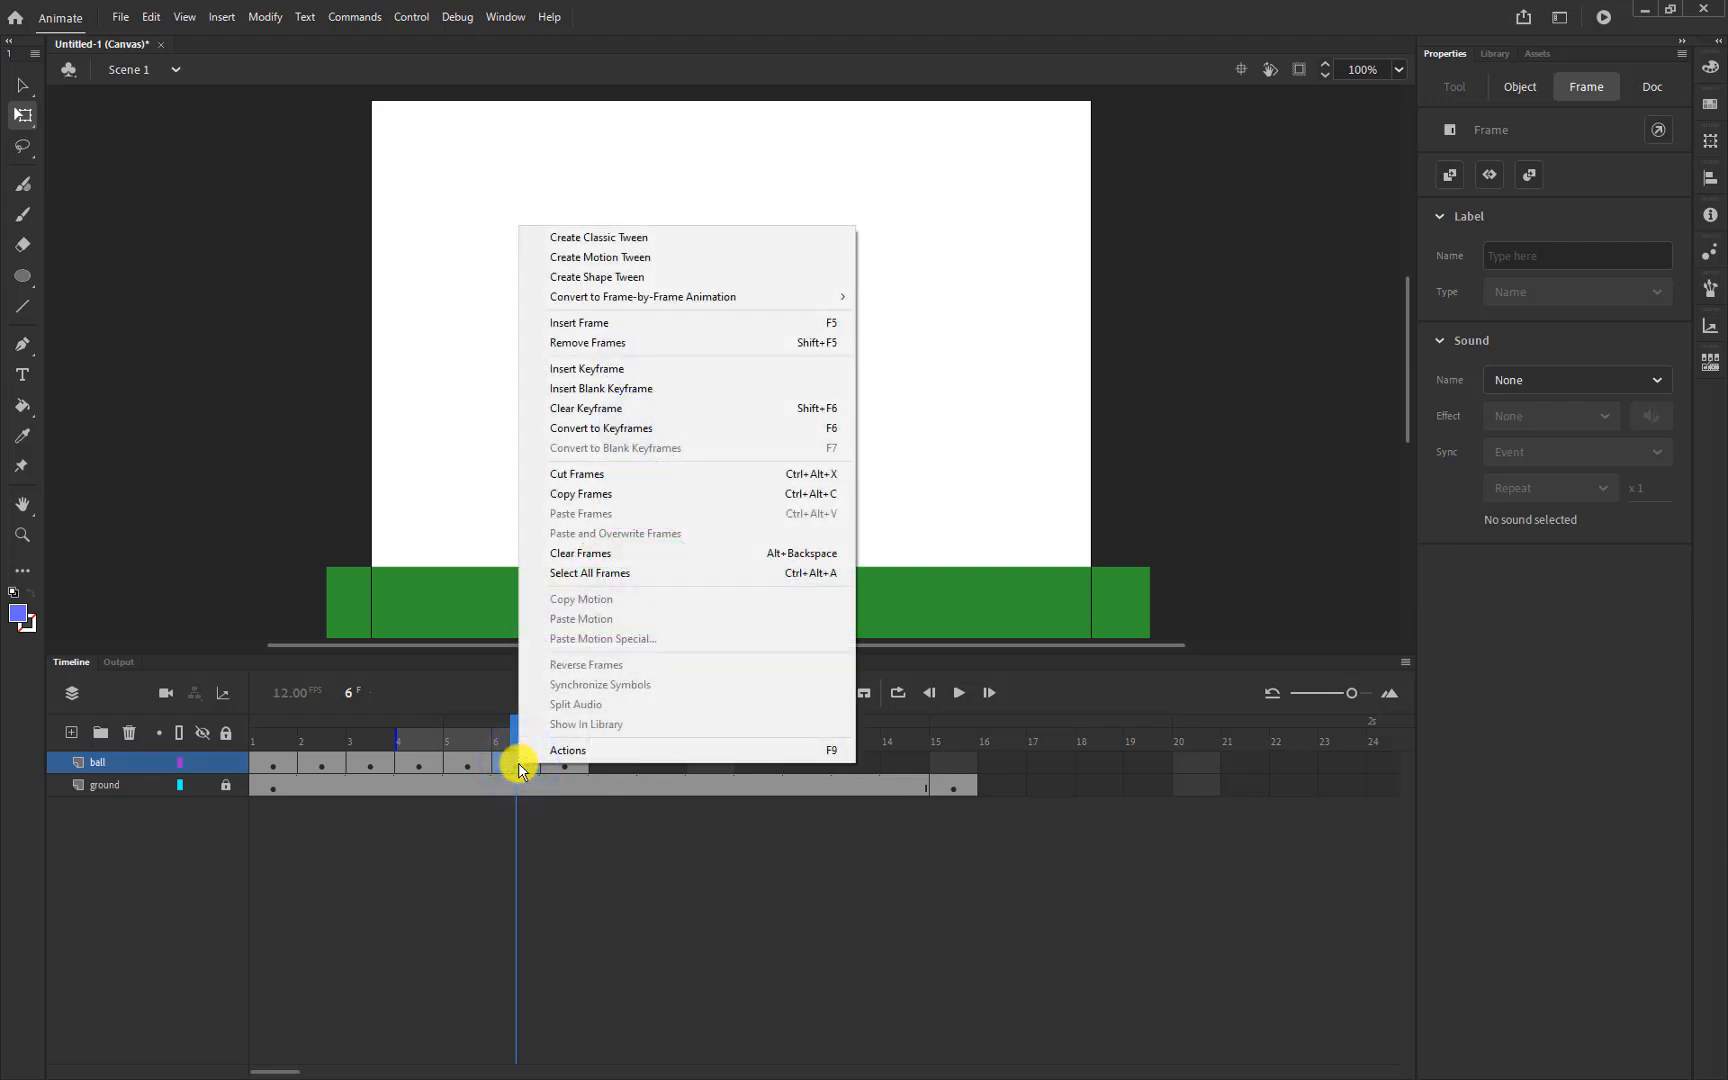
Copy the frame-6 ball keyframe and paste it into frame 8
click(589, 500)
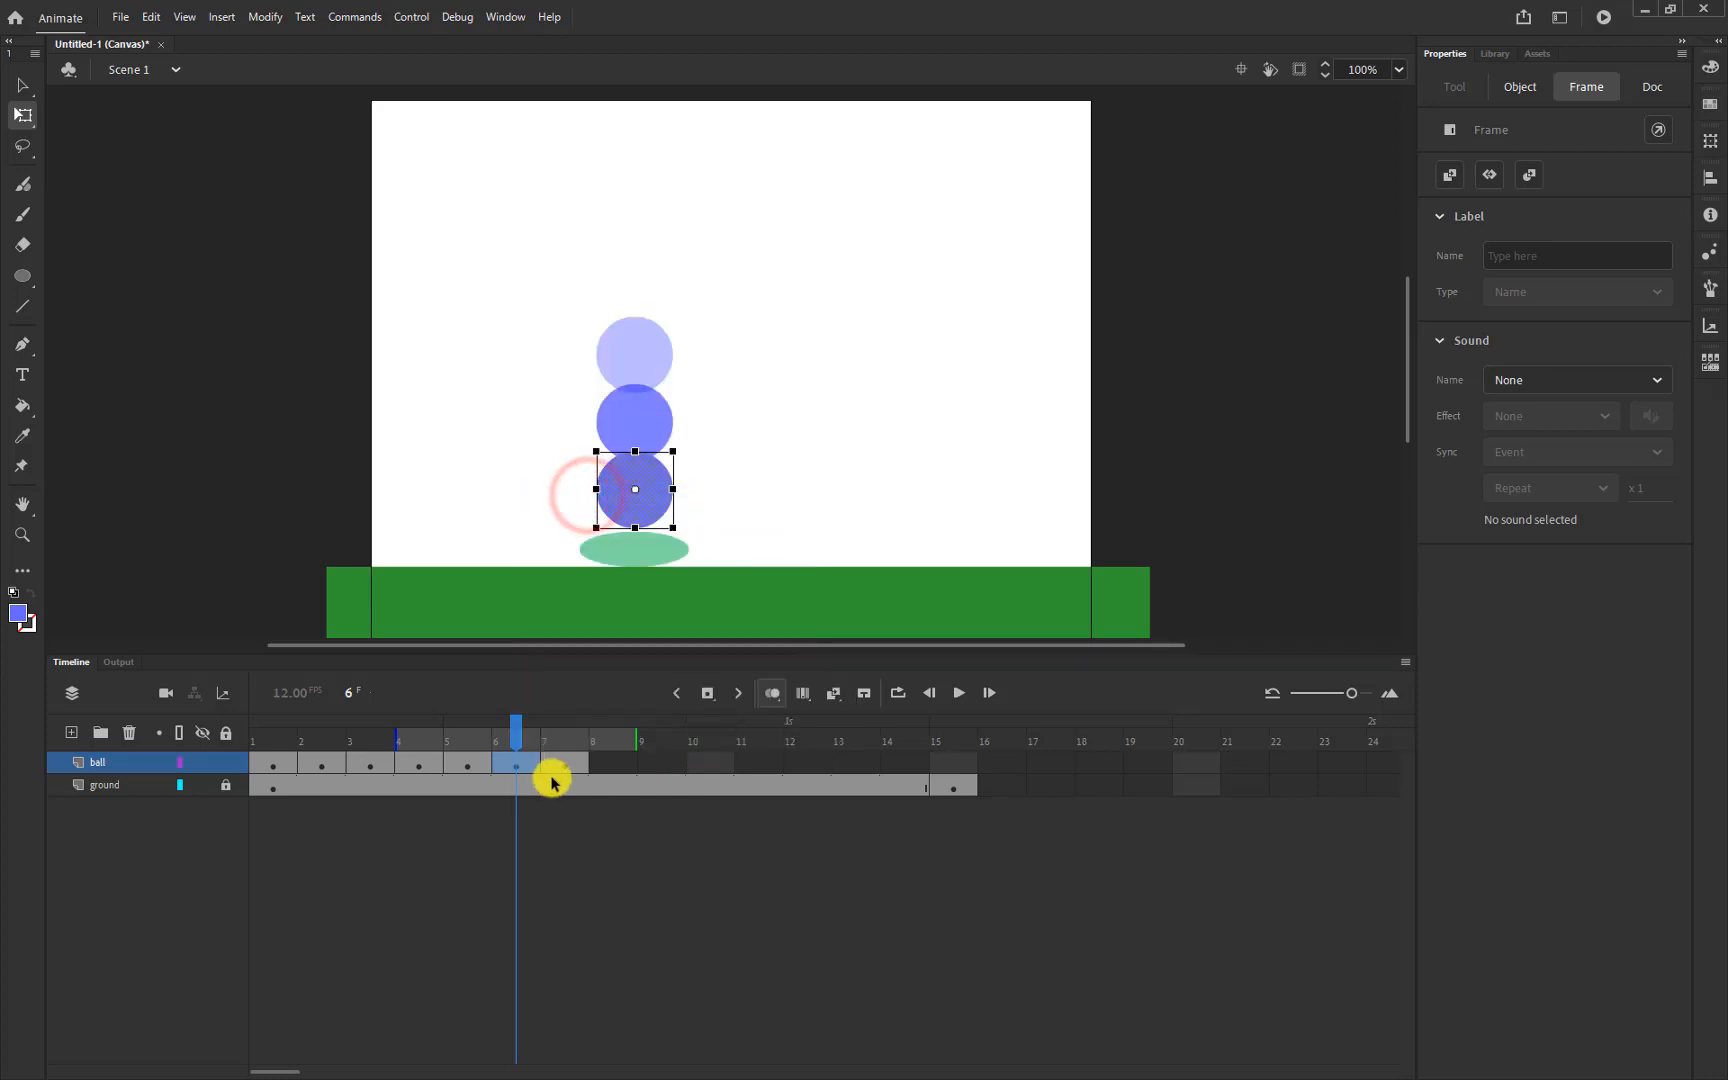
click(625, 763)
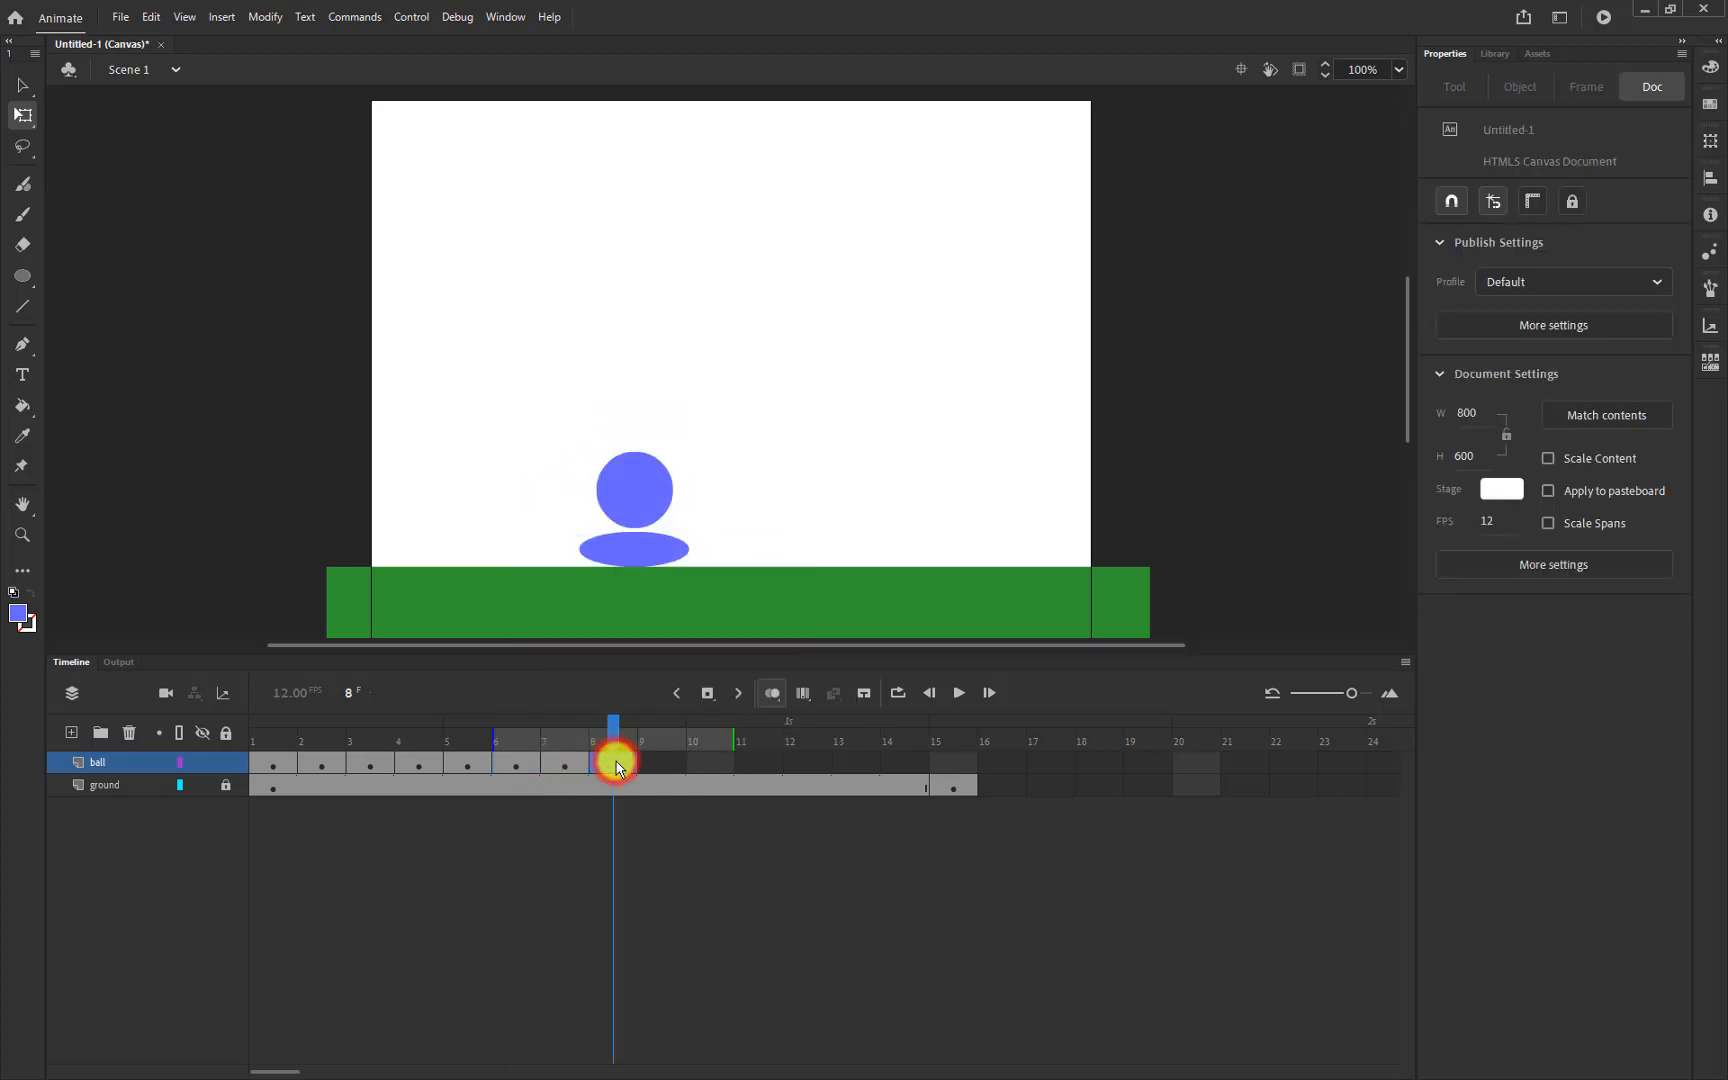
right_click(617, 764)
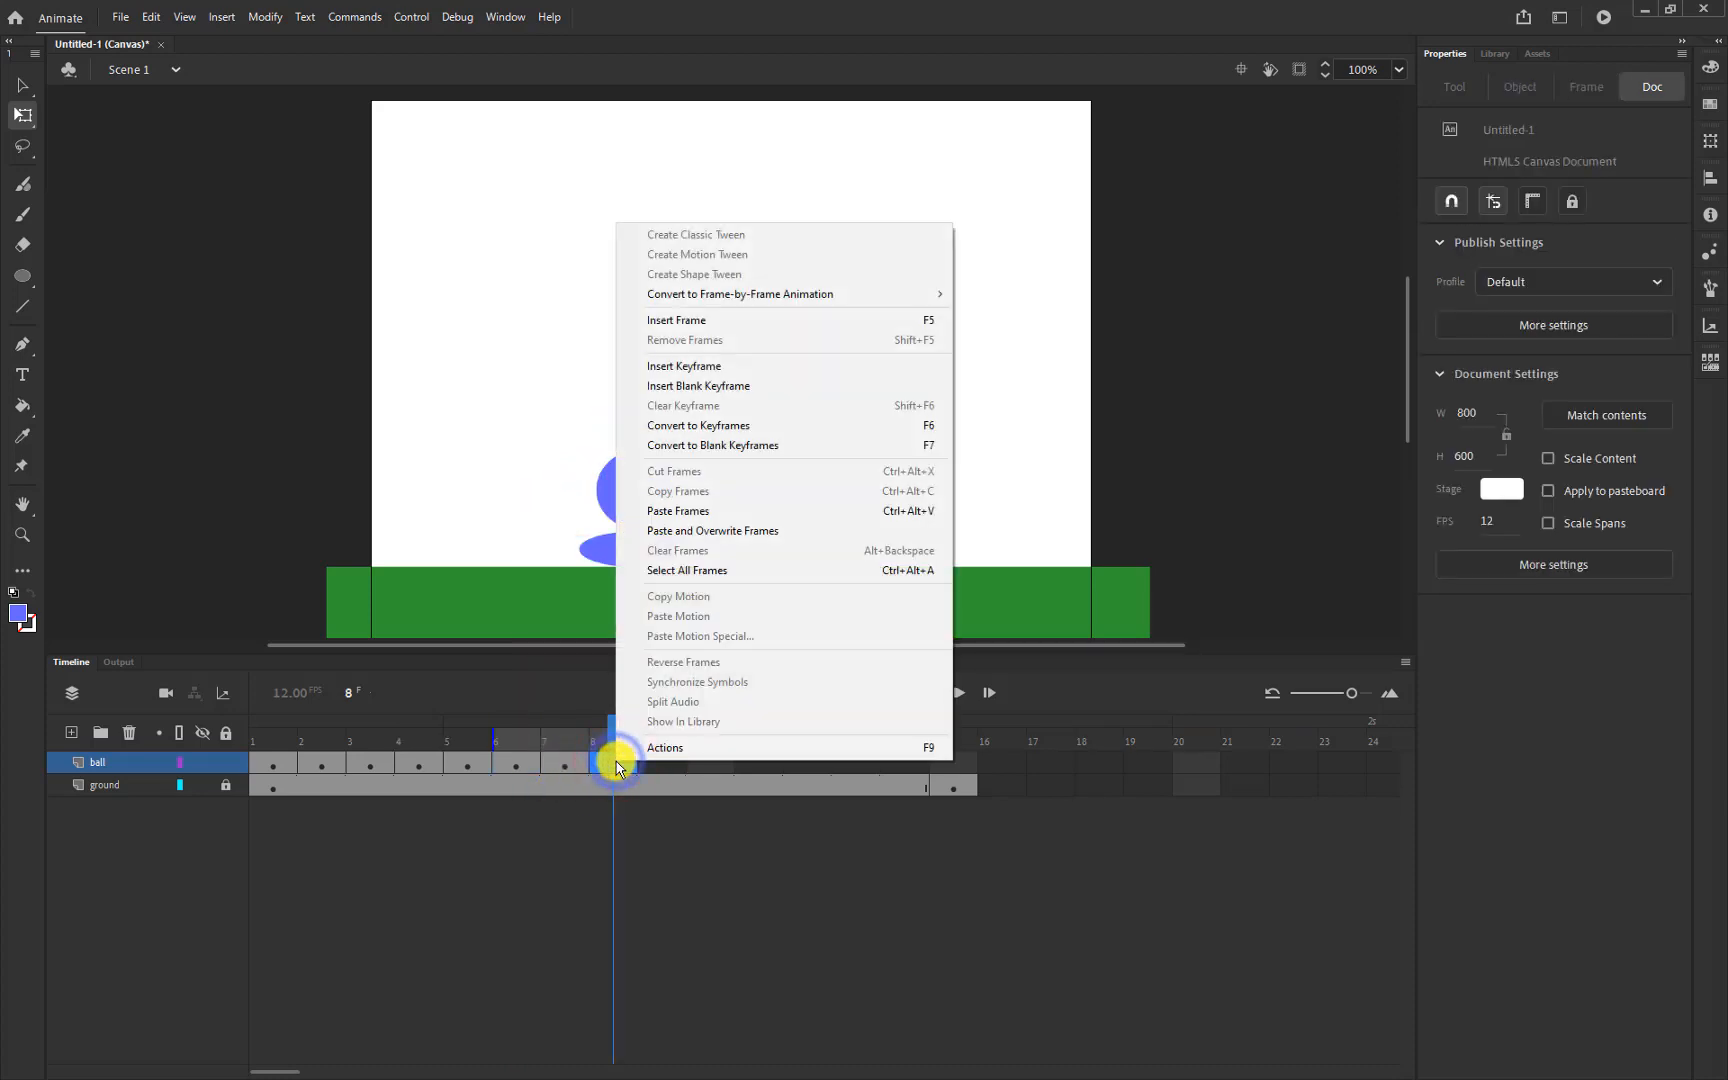
click(692, 510)
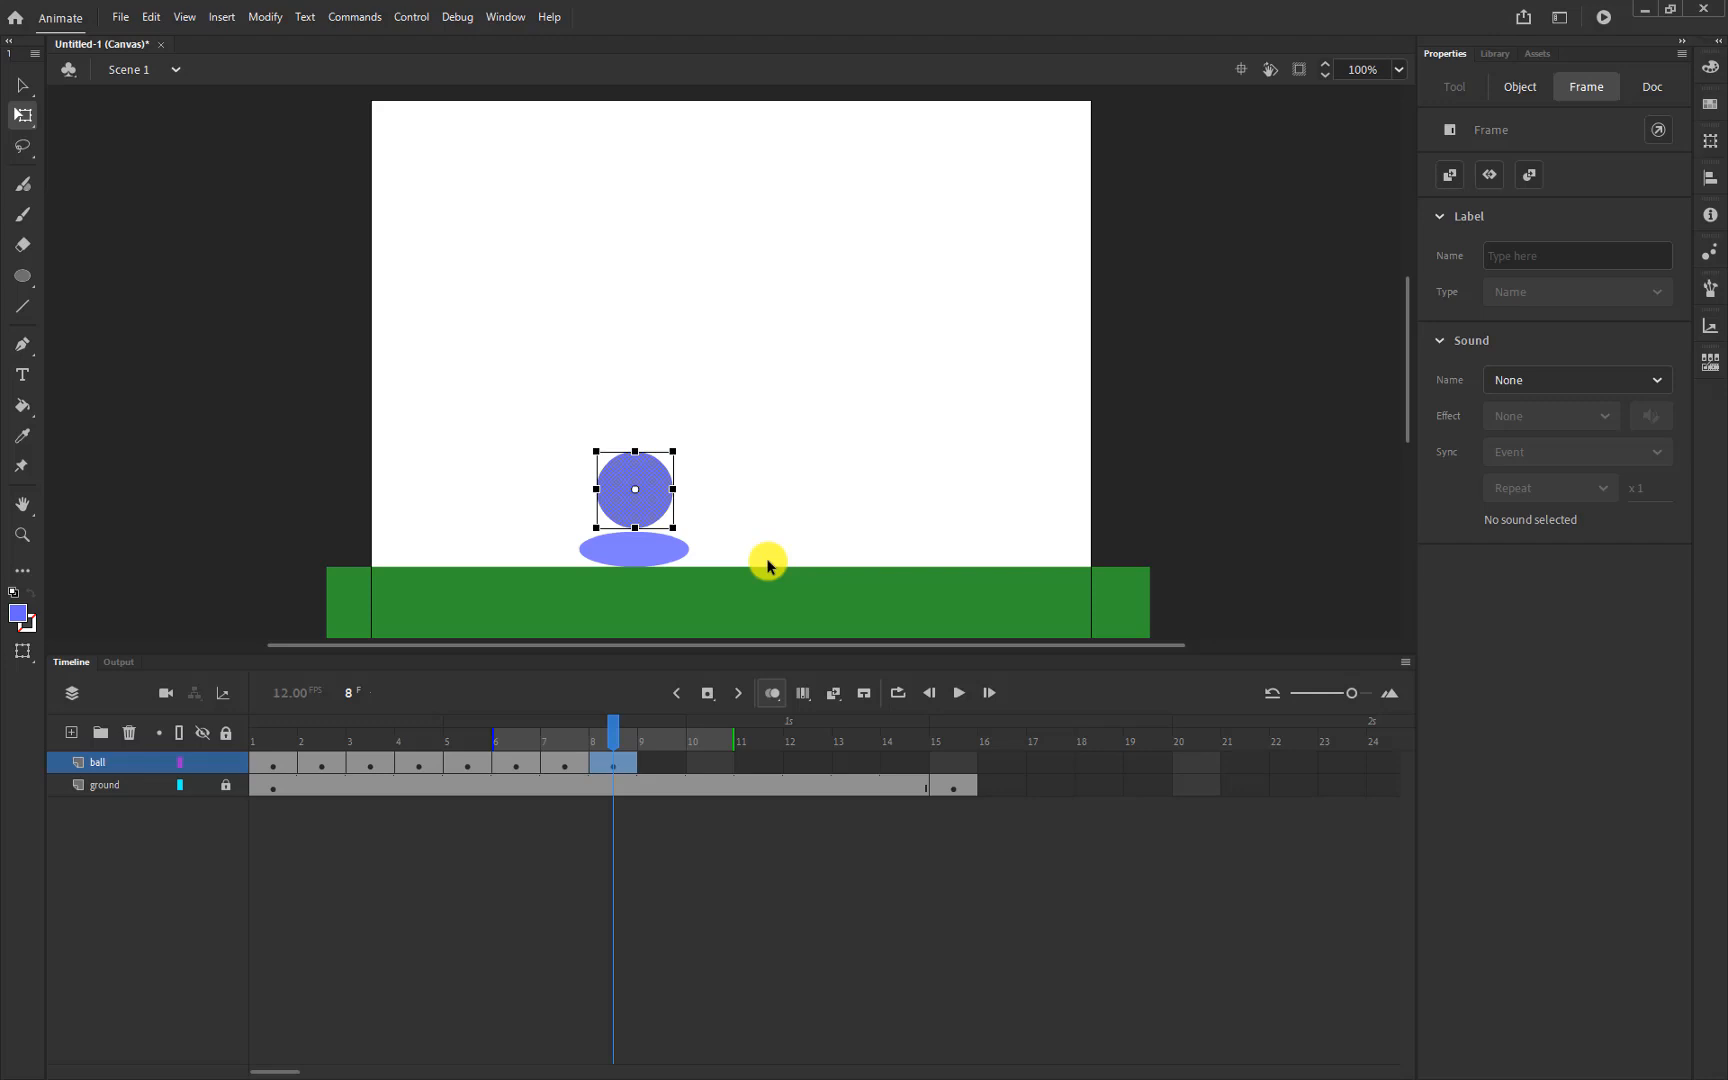
click(566, 766)
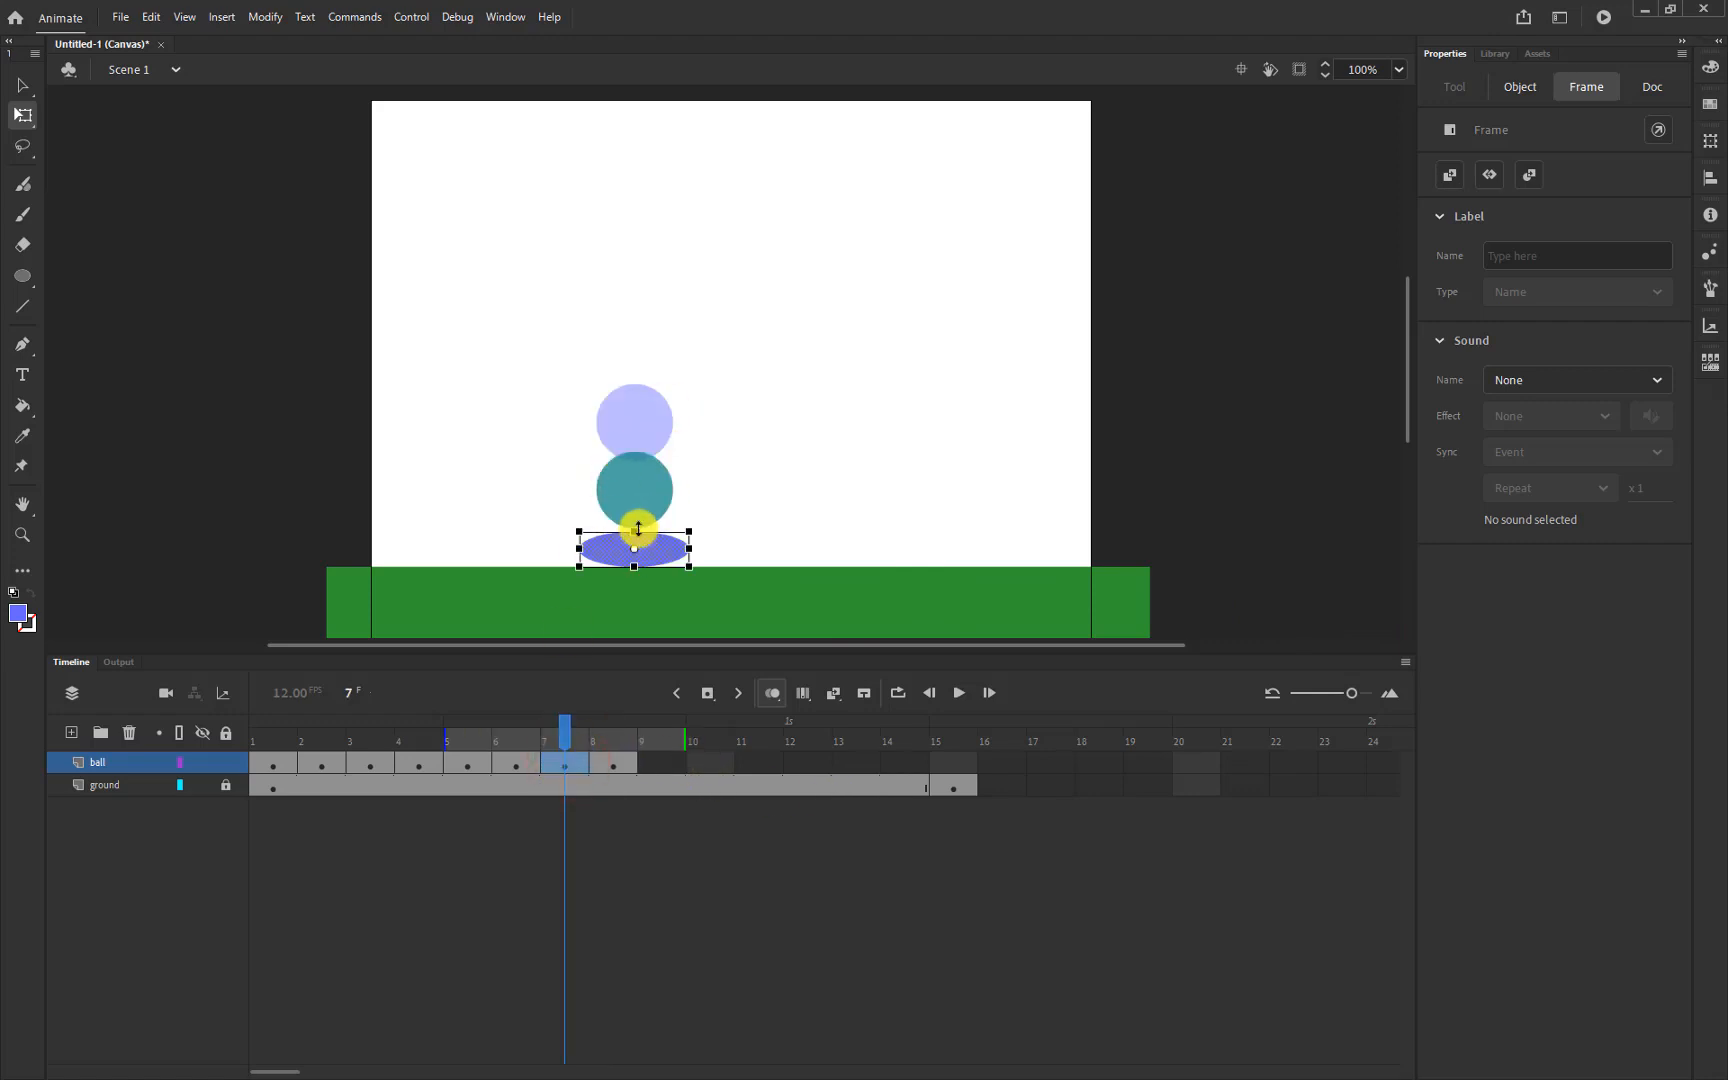
click(512, 763)
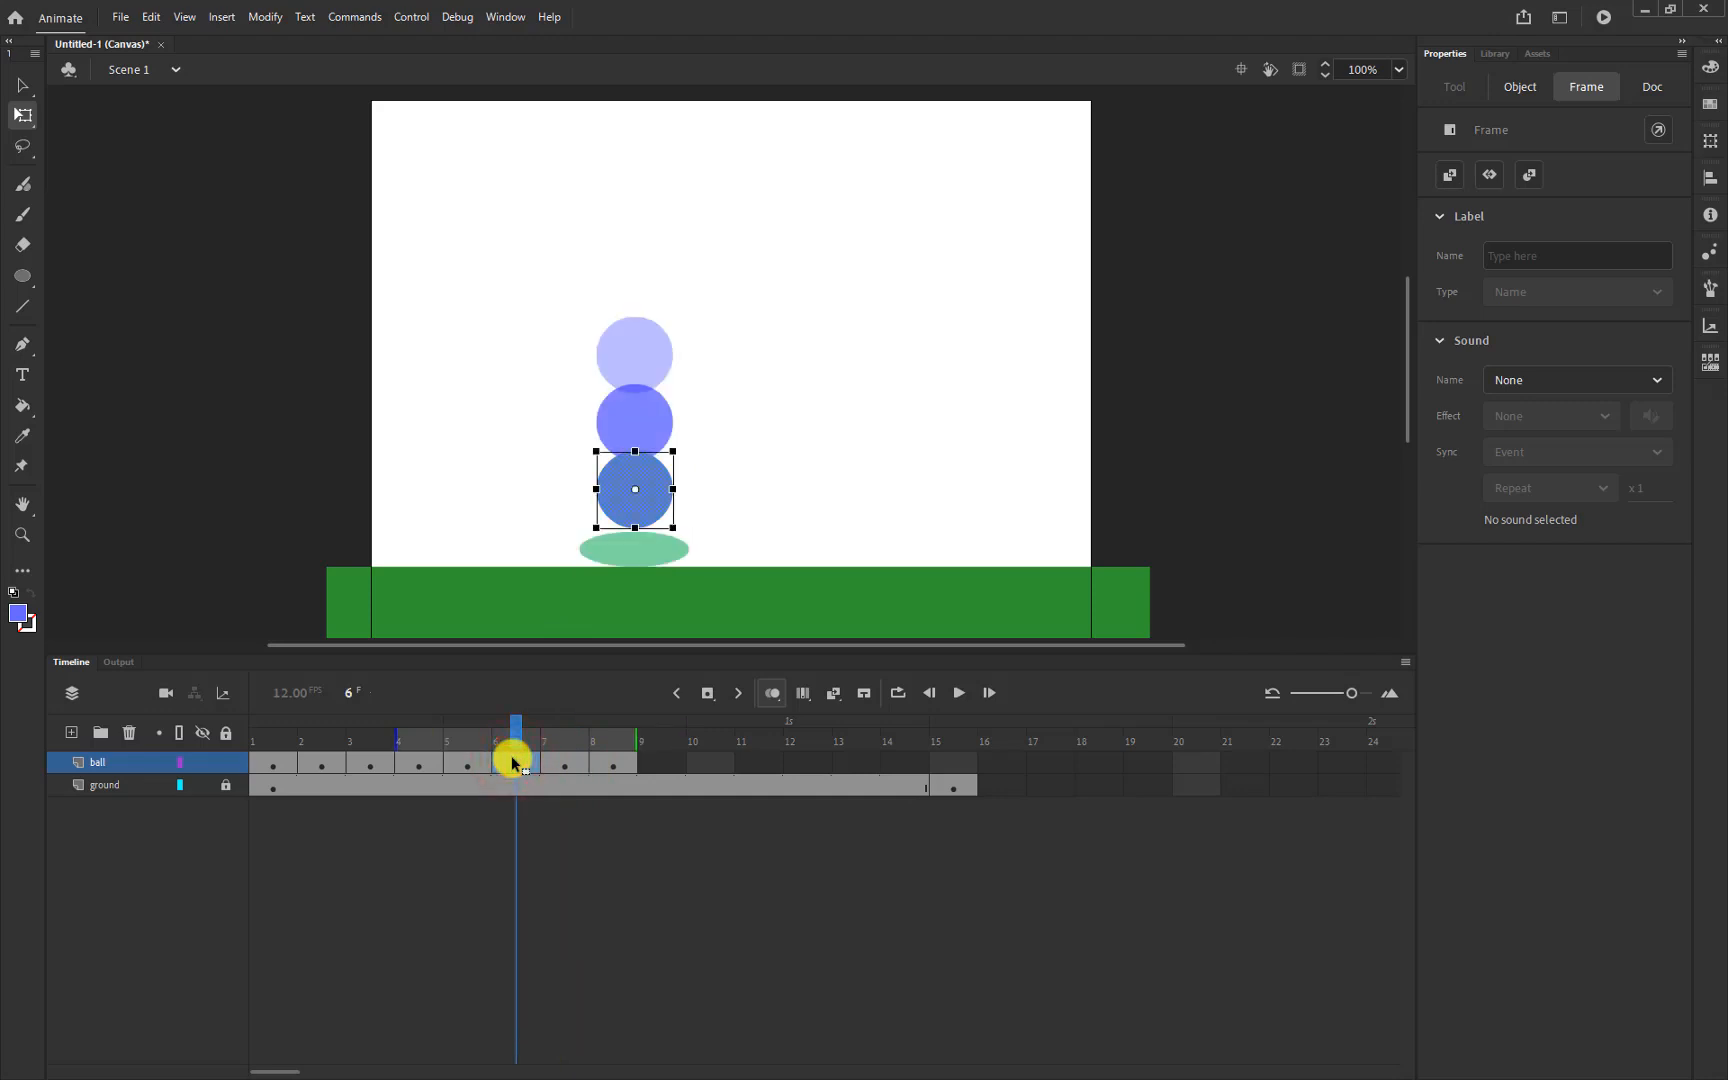
Copy the frame-5 ball keyframe into frame 9 and review the frames 7 to 5
right_click(463, 763)
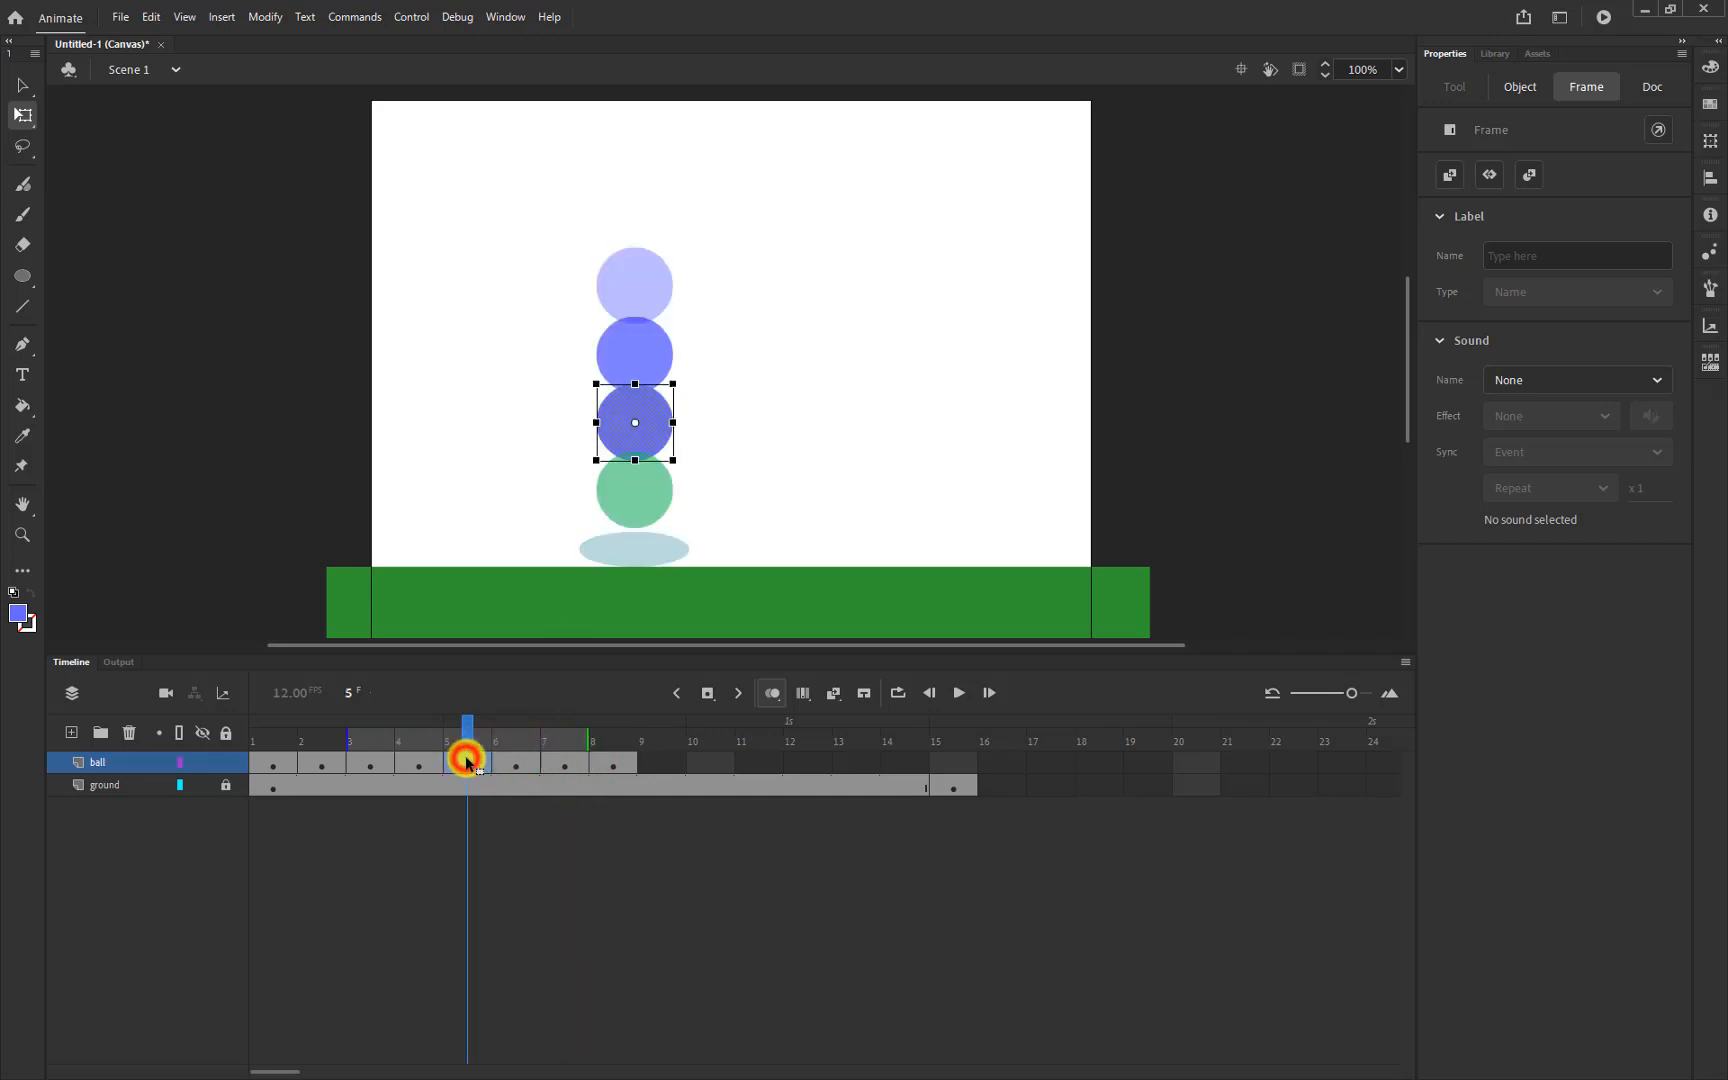
click(545, 497)
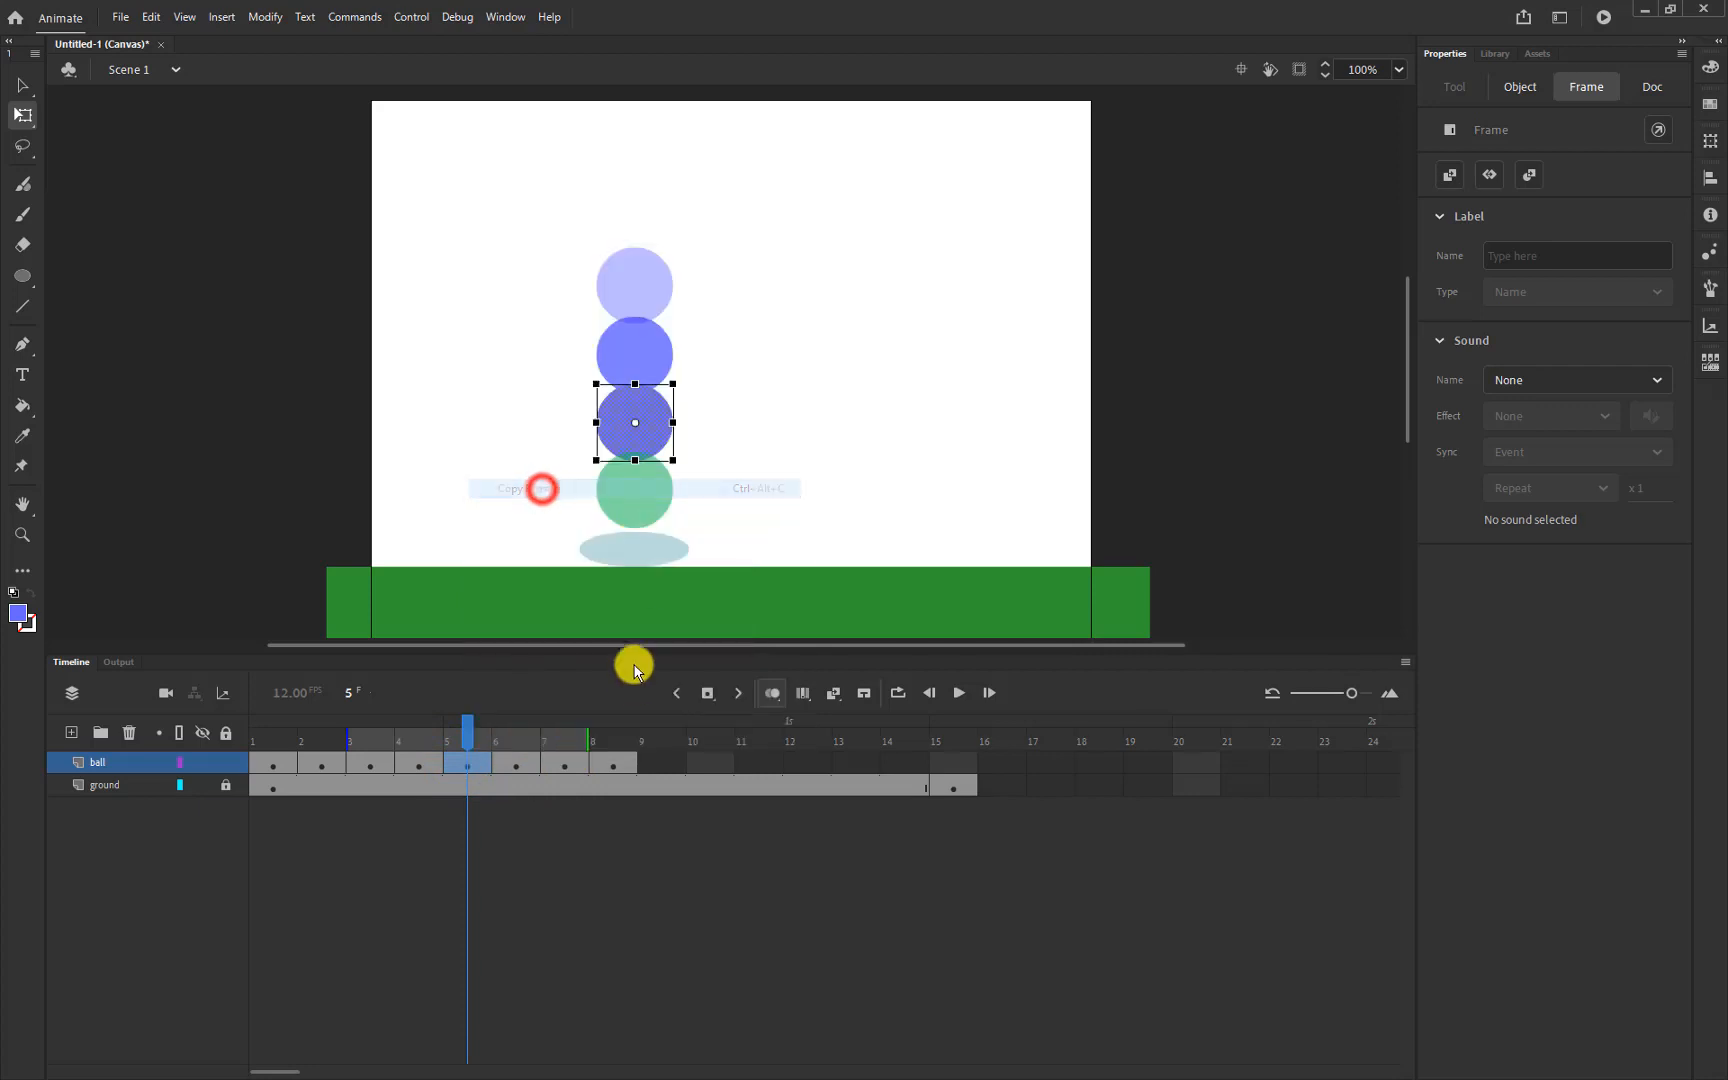
click(658, 760)
right_click(659, 760)
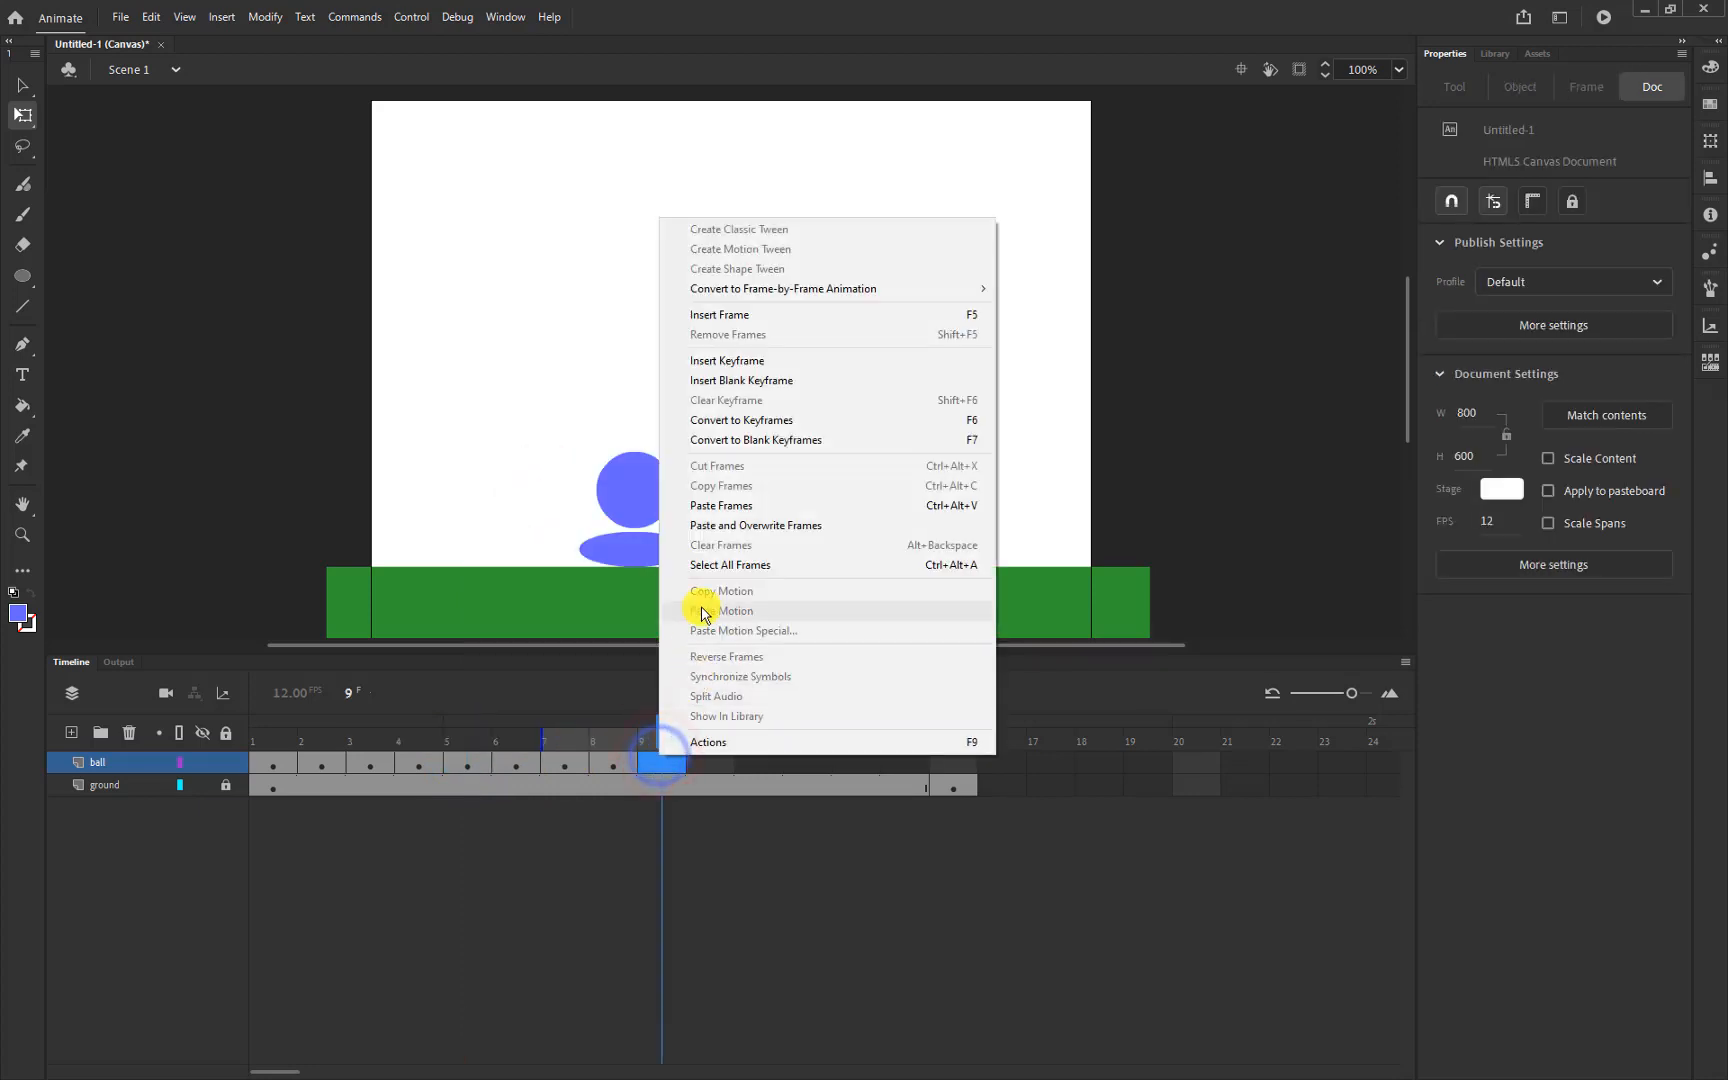
click(729, 505)
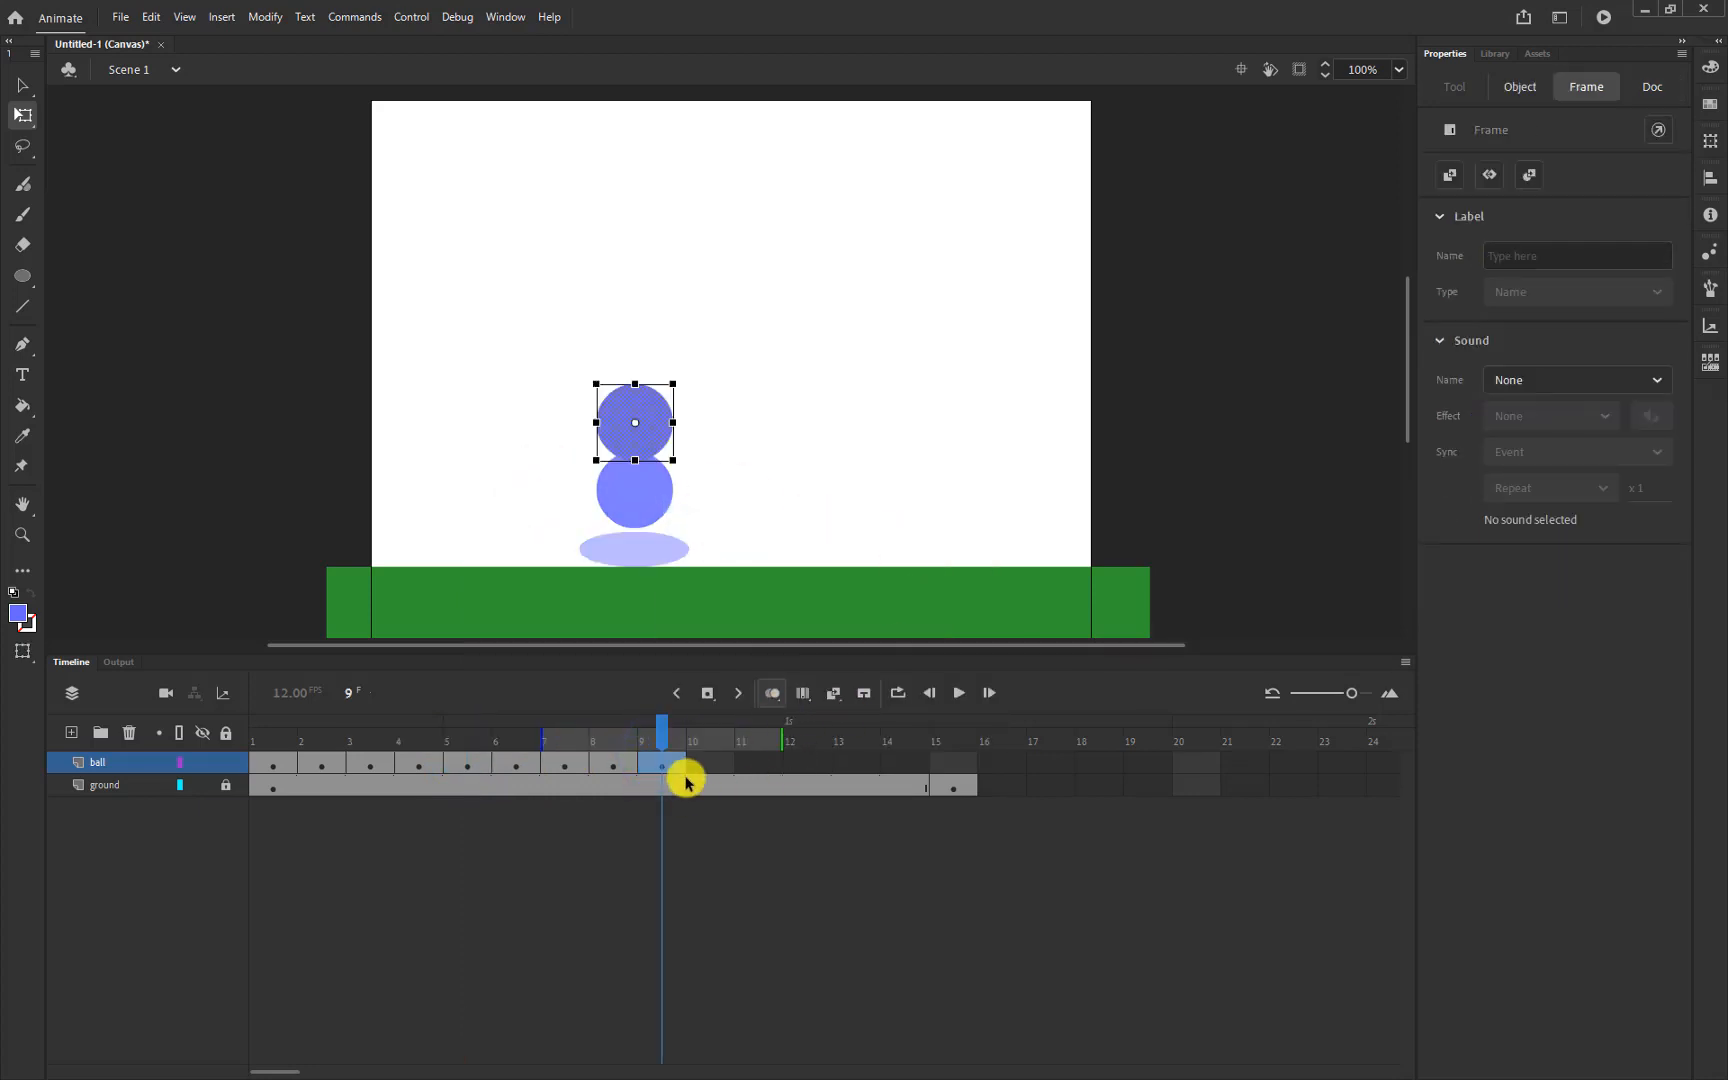
click(567, 764)
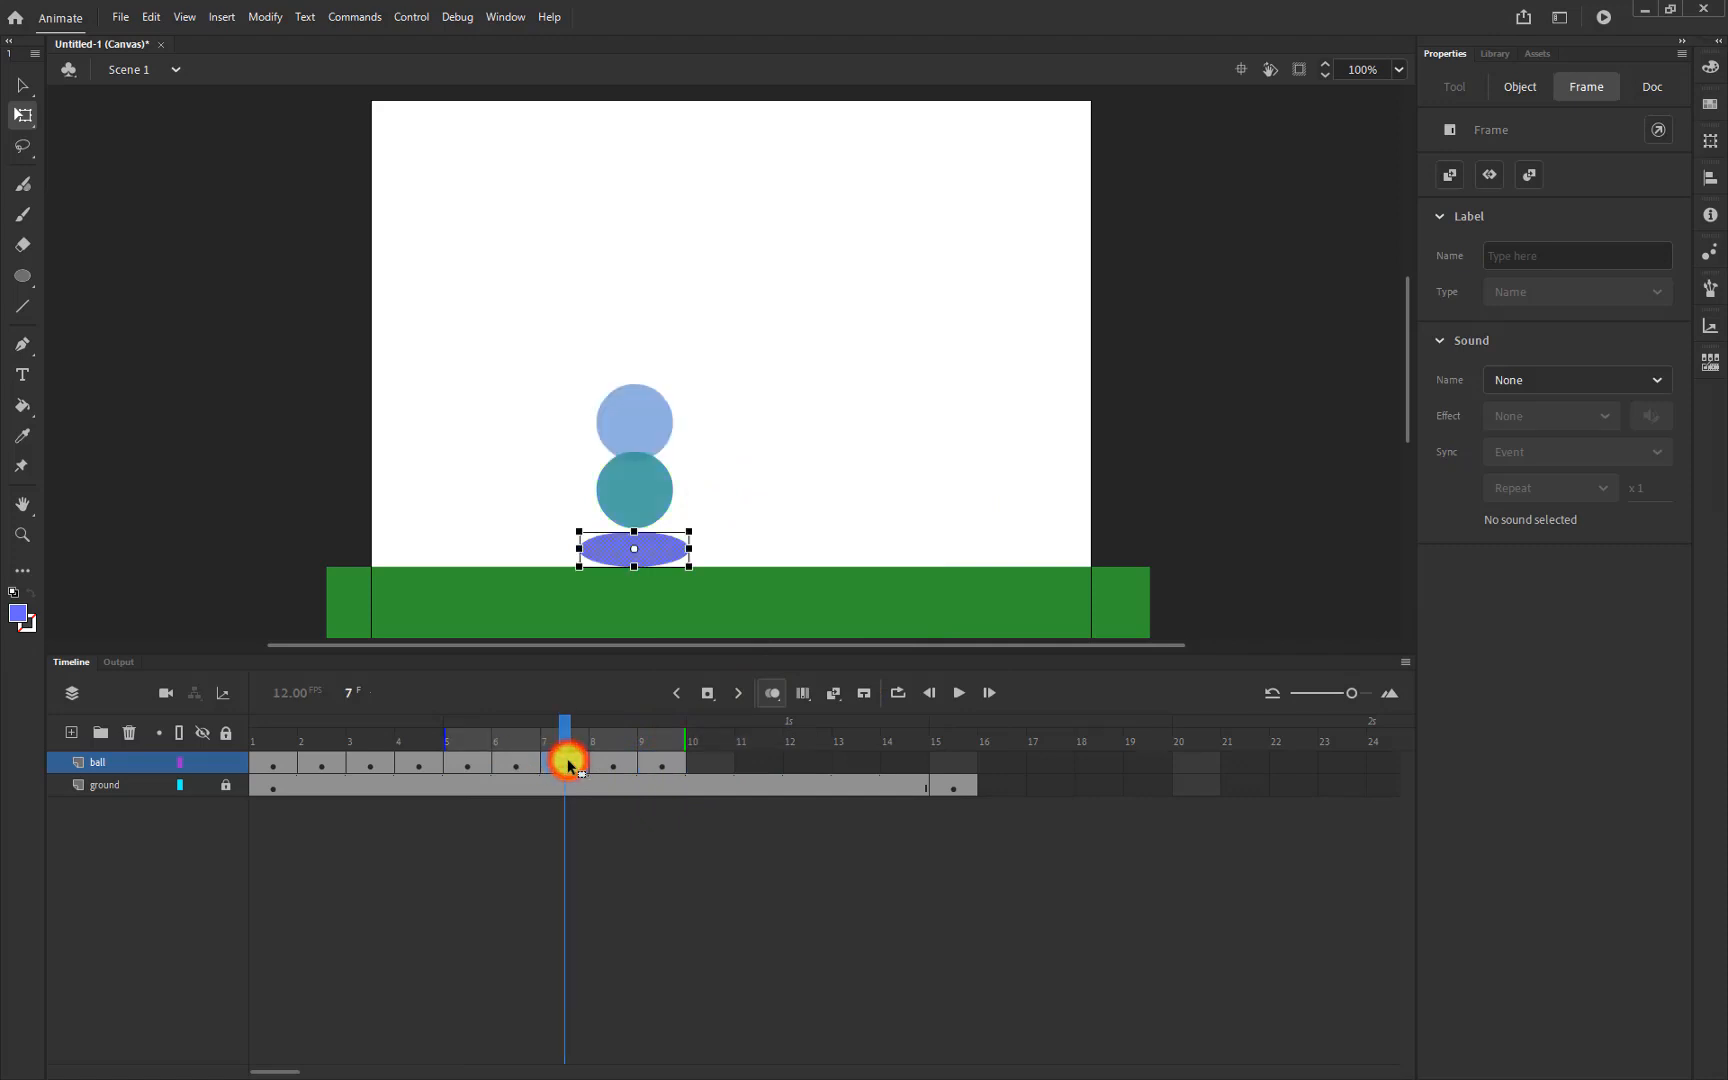
click(514, 766)
click(467, 766)
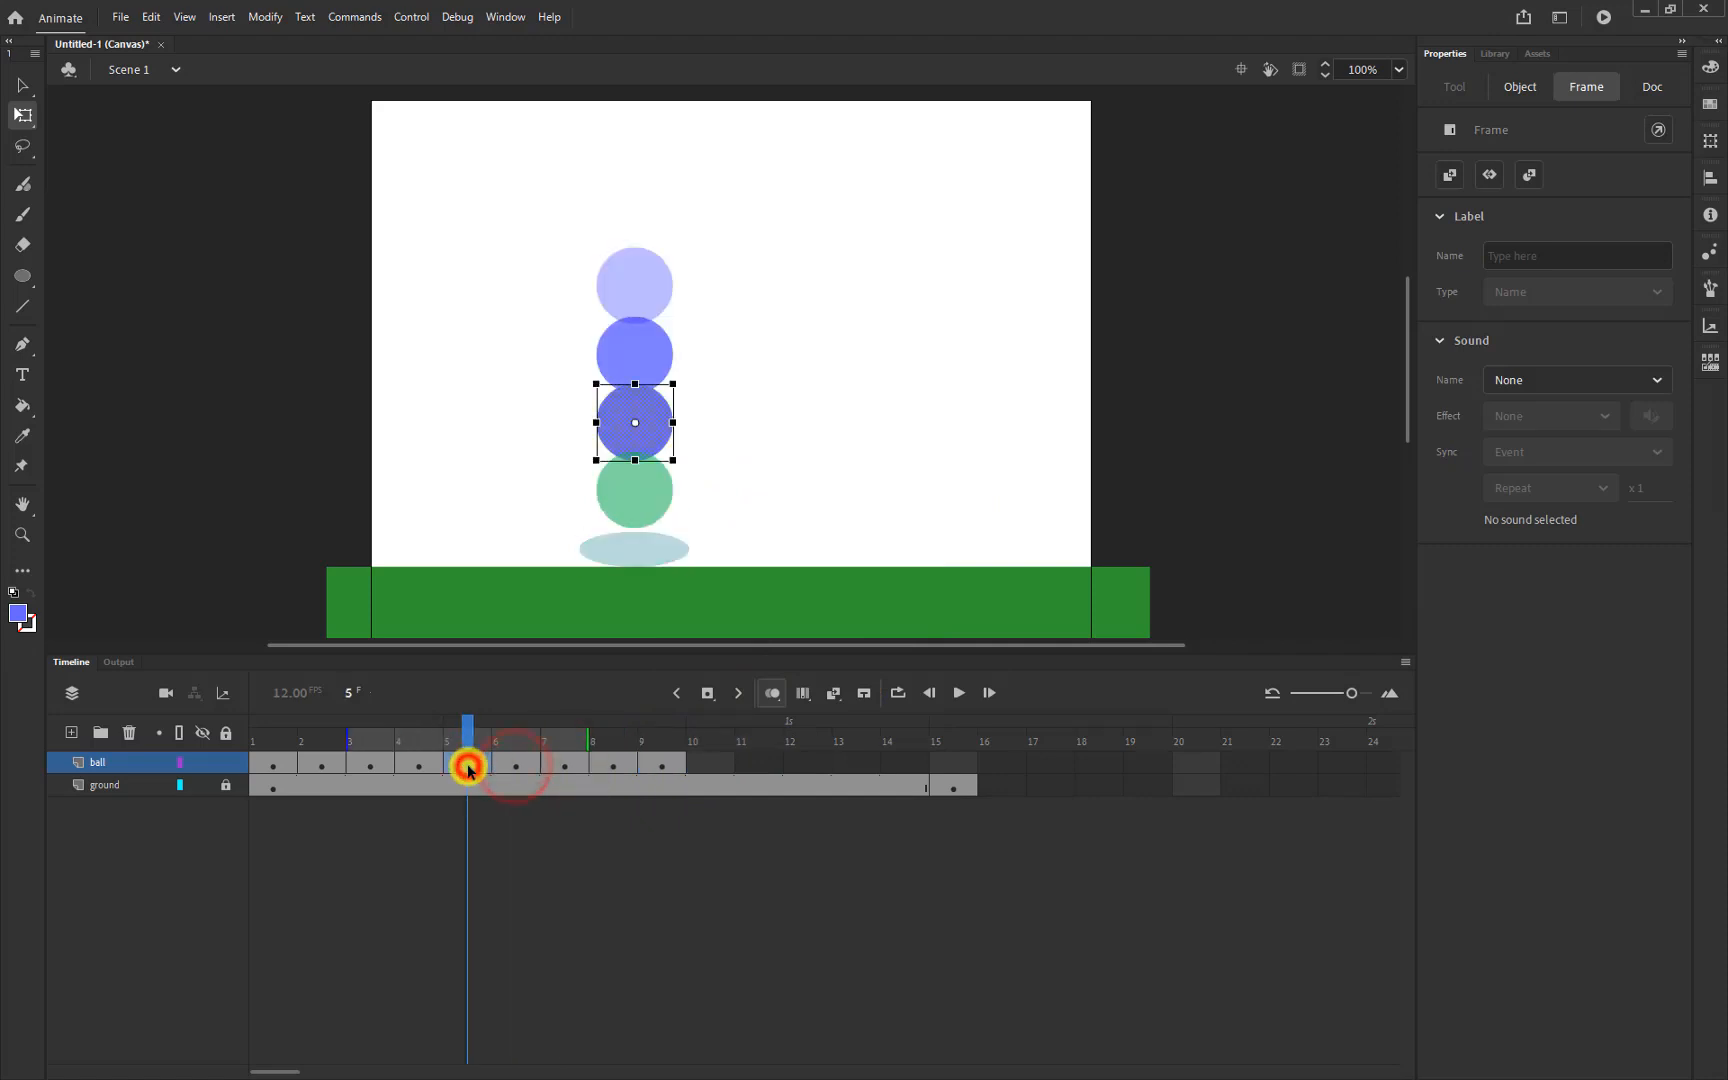
Copy the frame-4 ball keyframe into frame 10
click(410, 767)
right_click(410, 767)
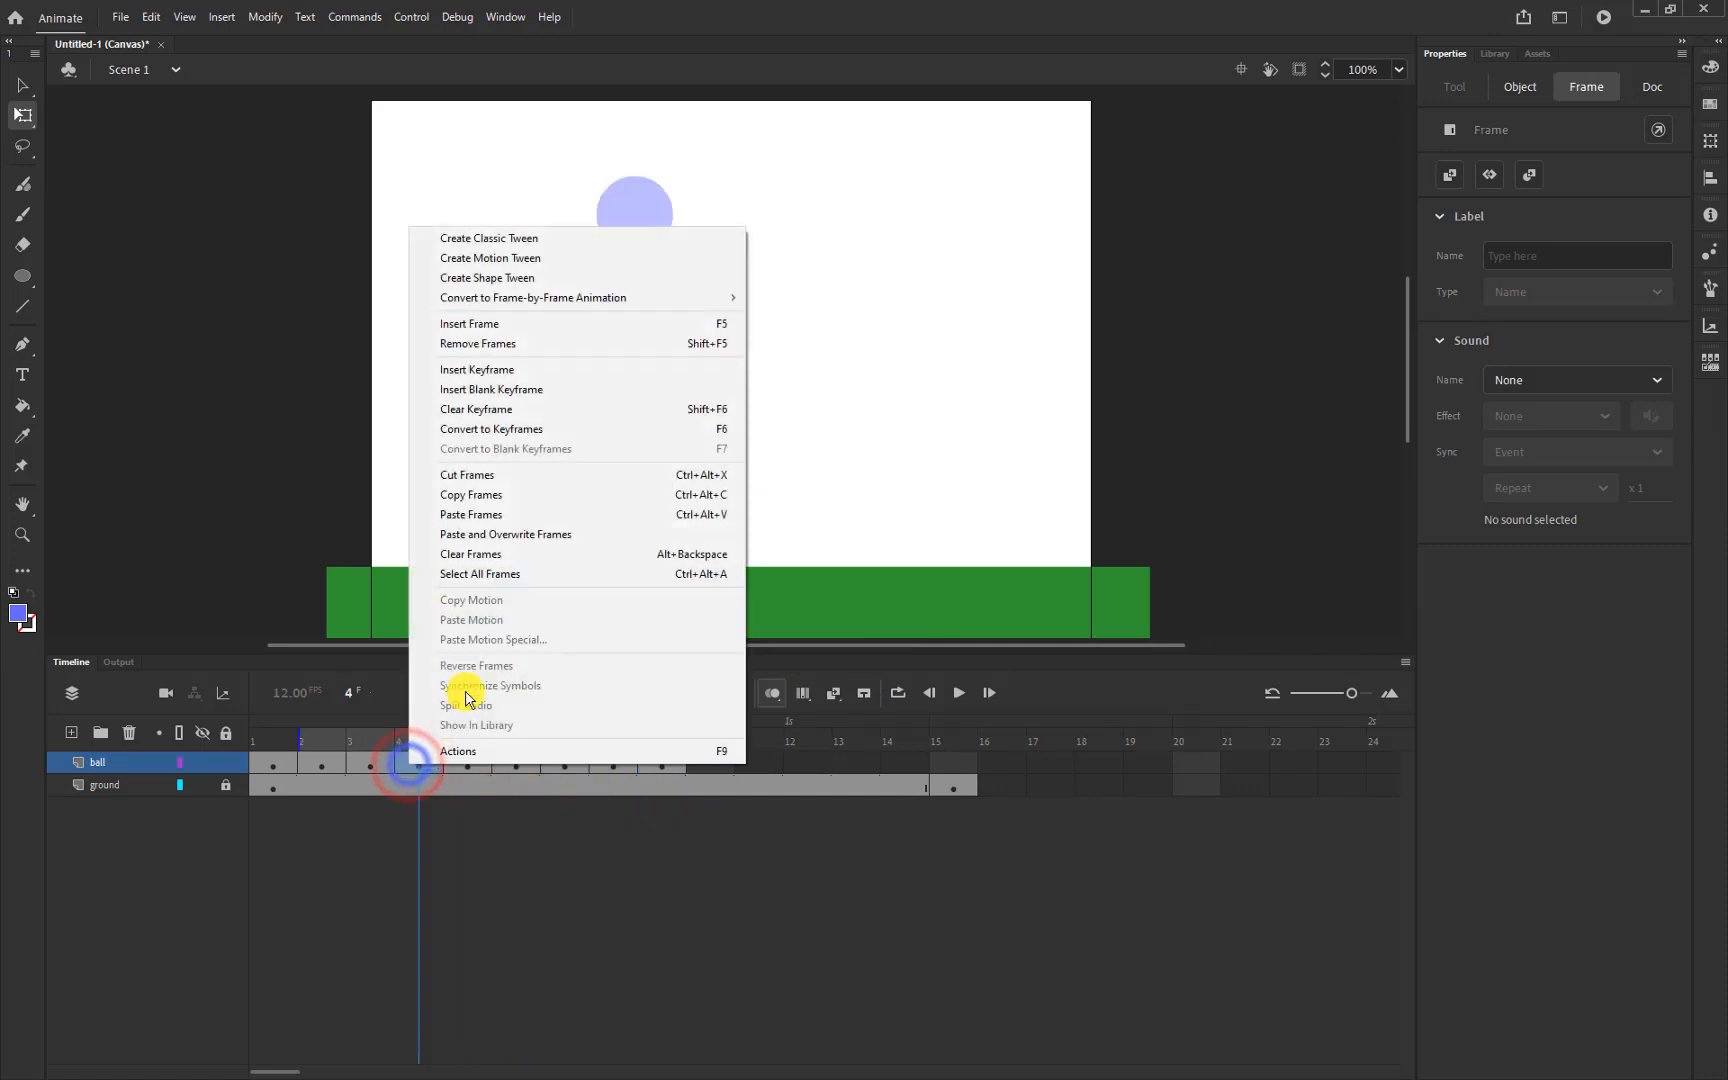
click(483, 493)
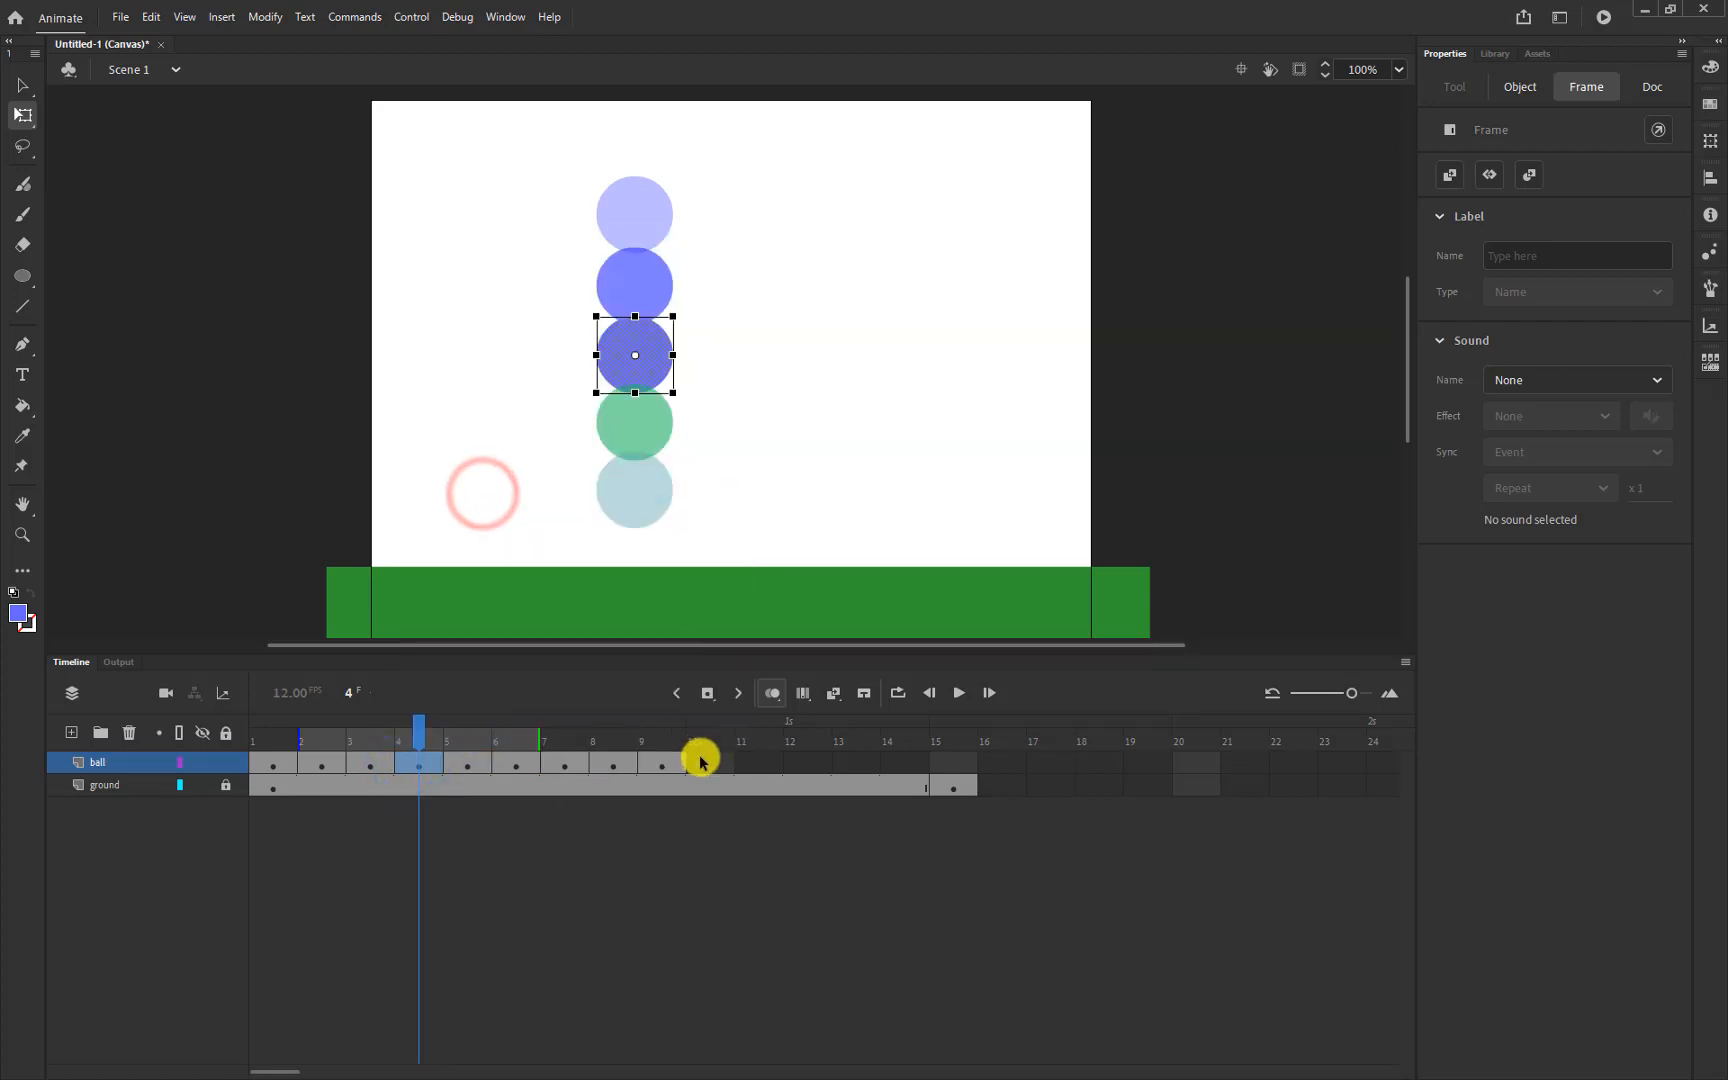
click(704, 764)
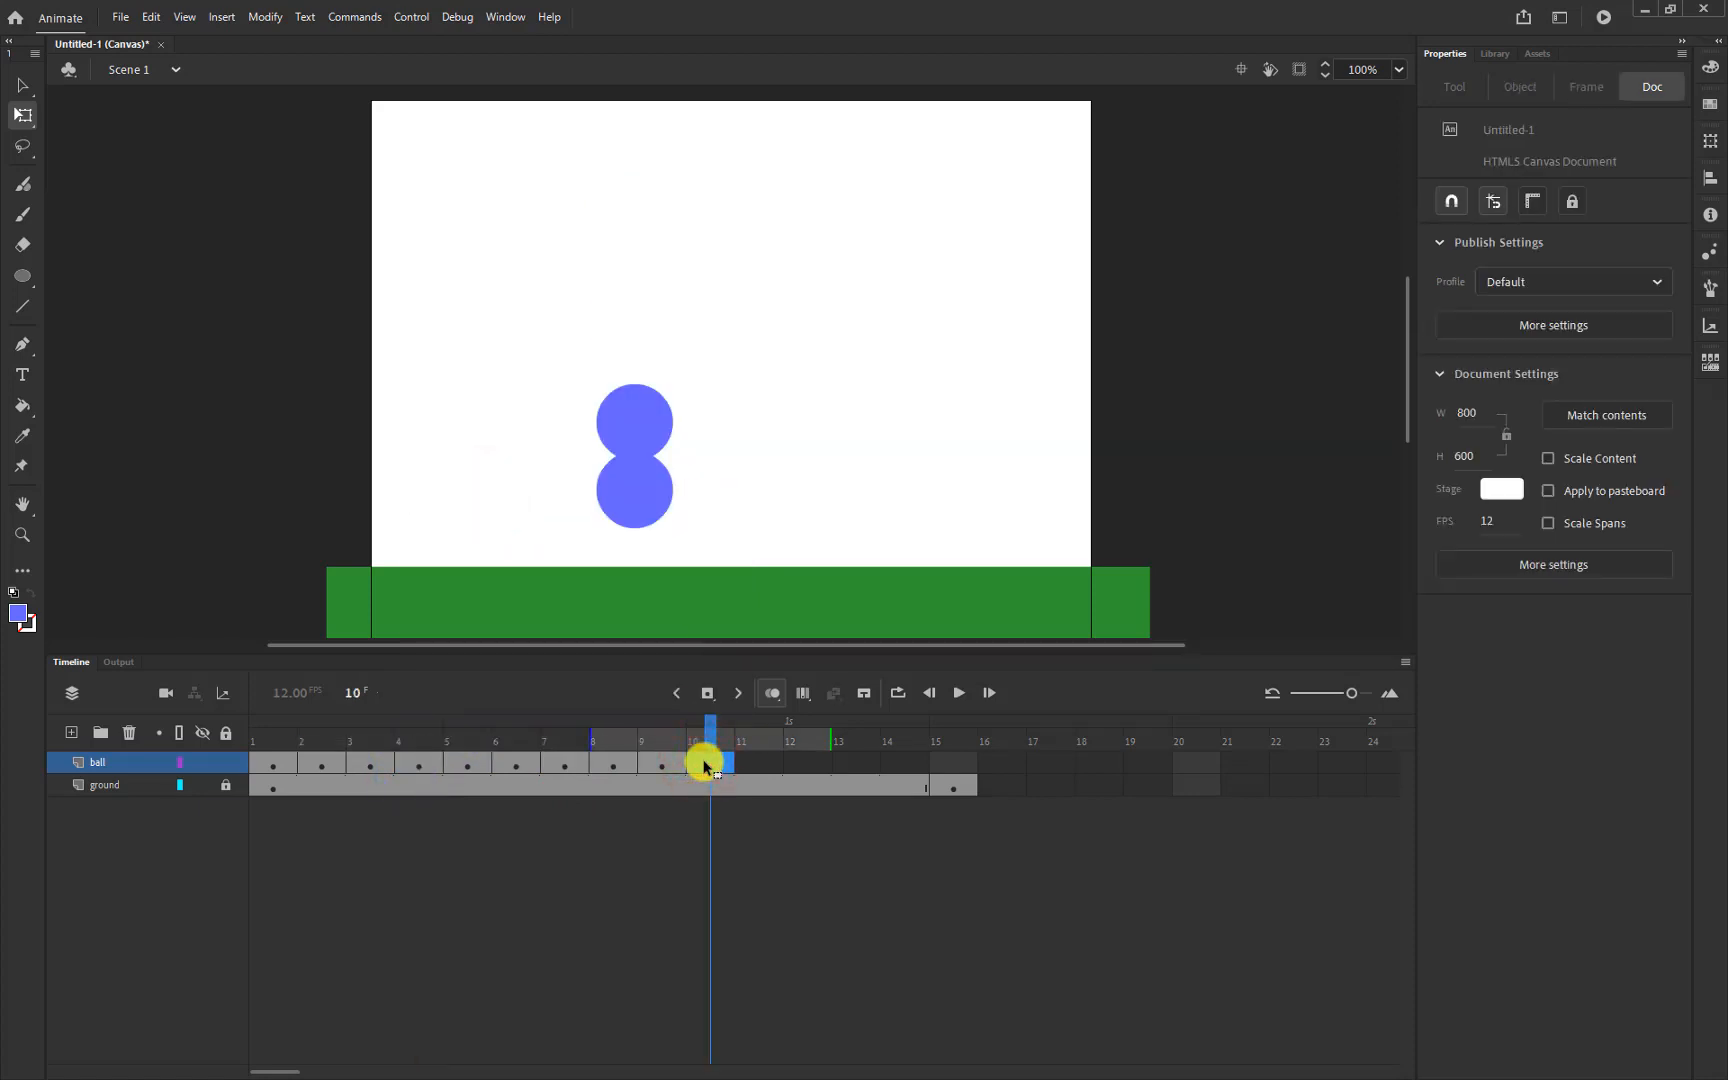
right_click(704, 766)
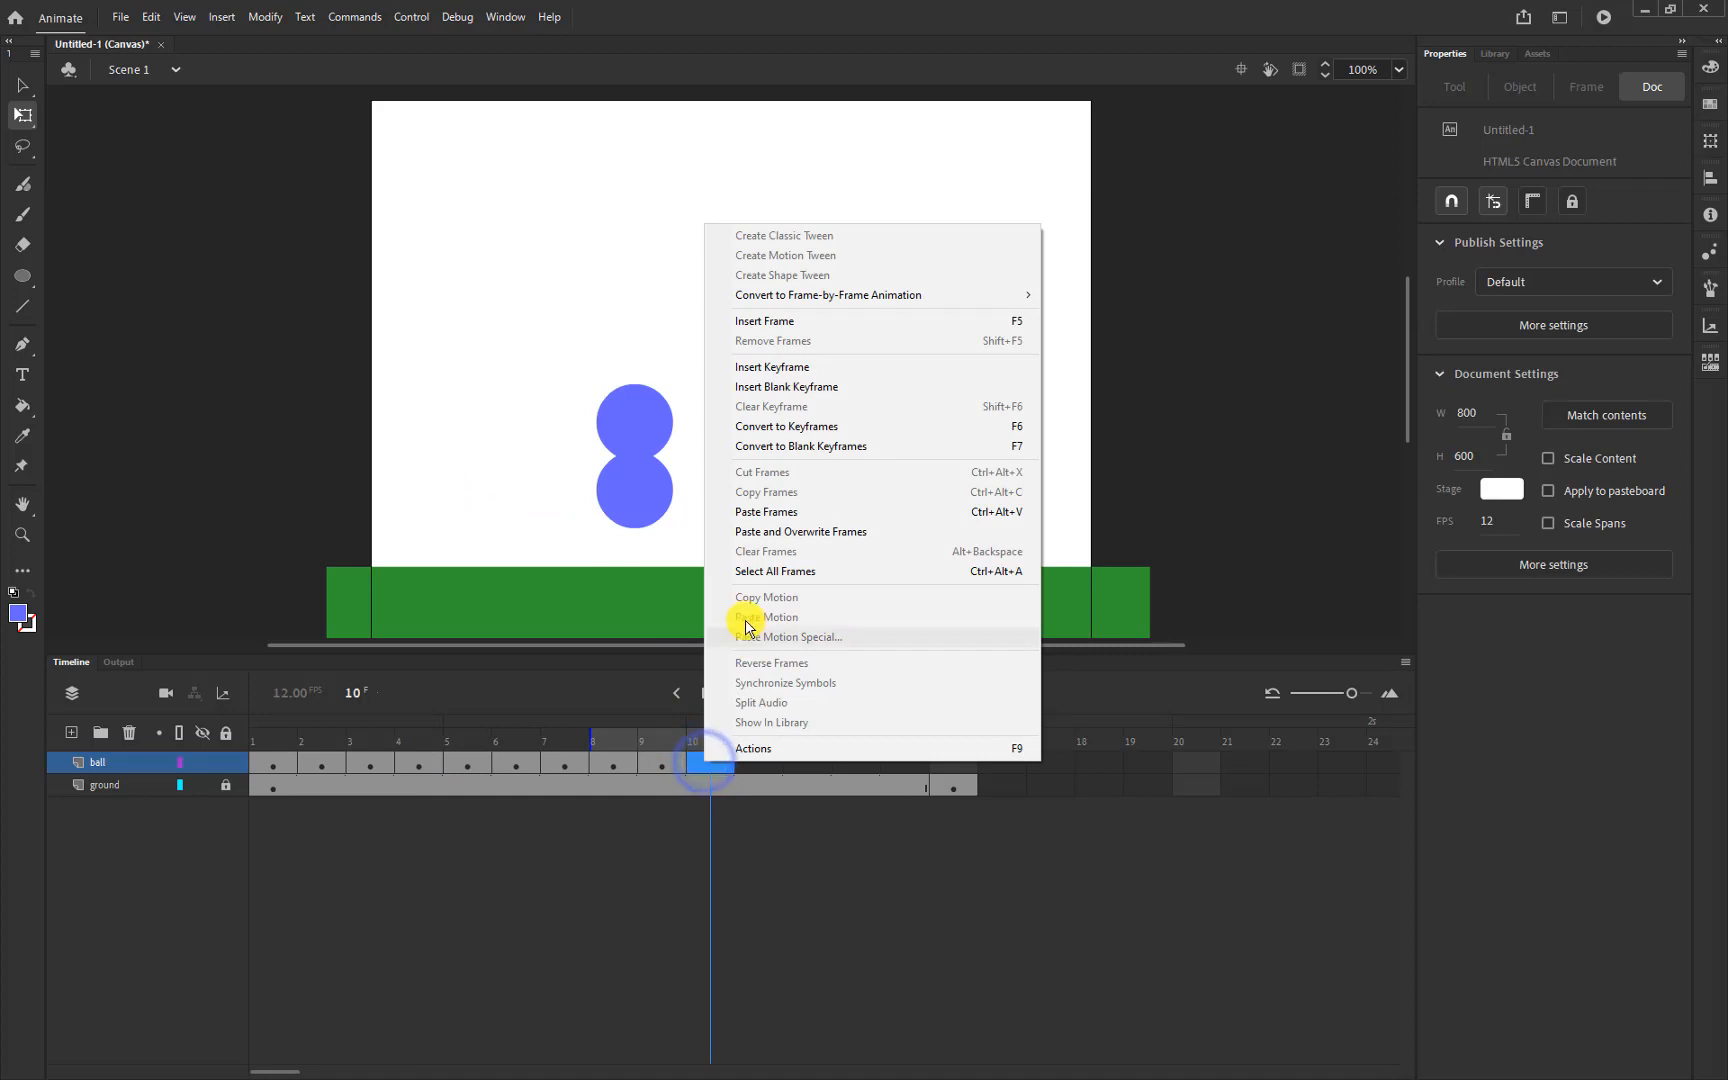
click(757, 514)
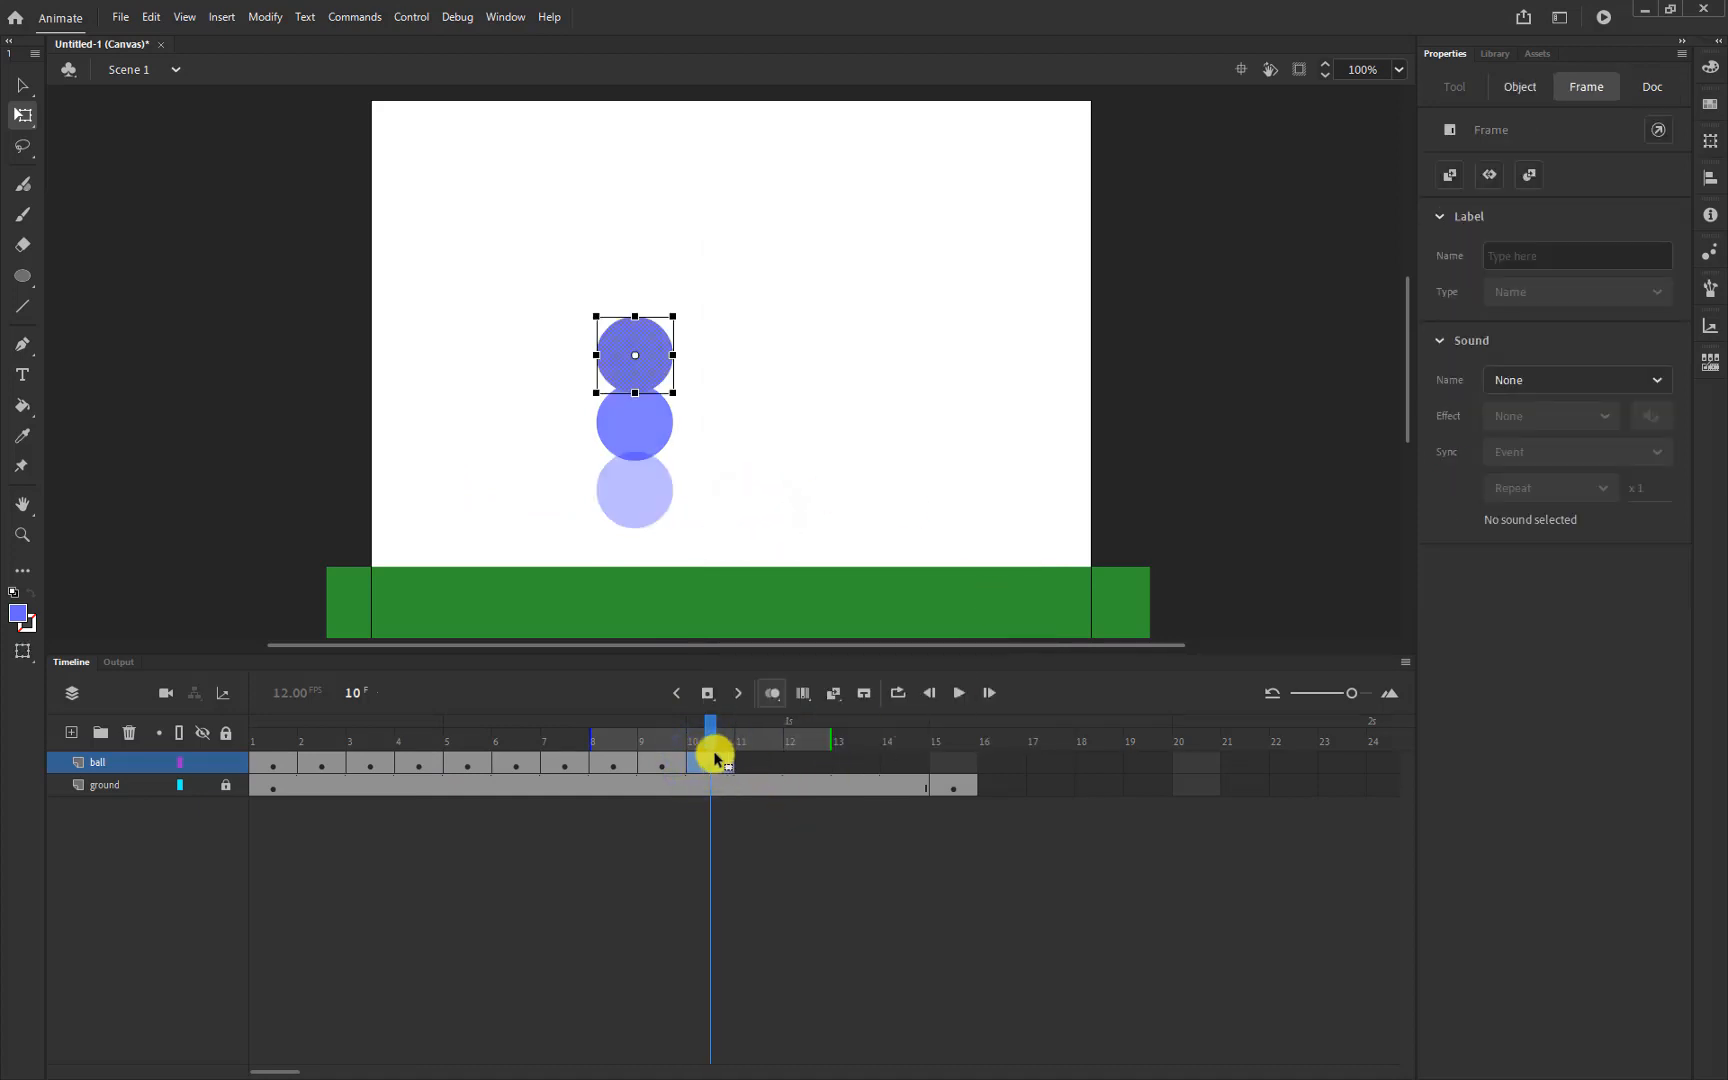
click(564, 765)
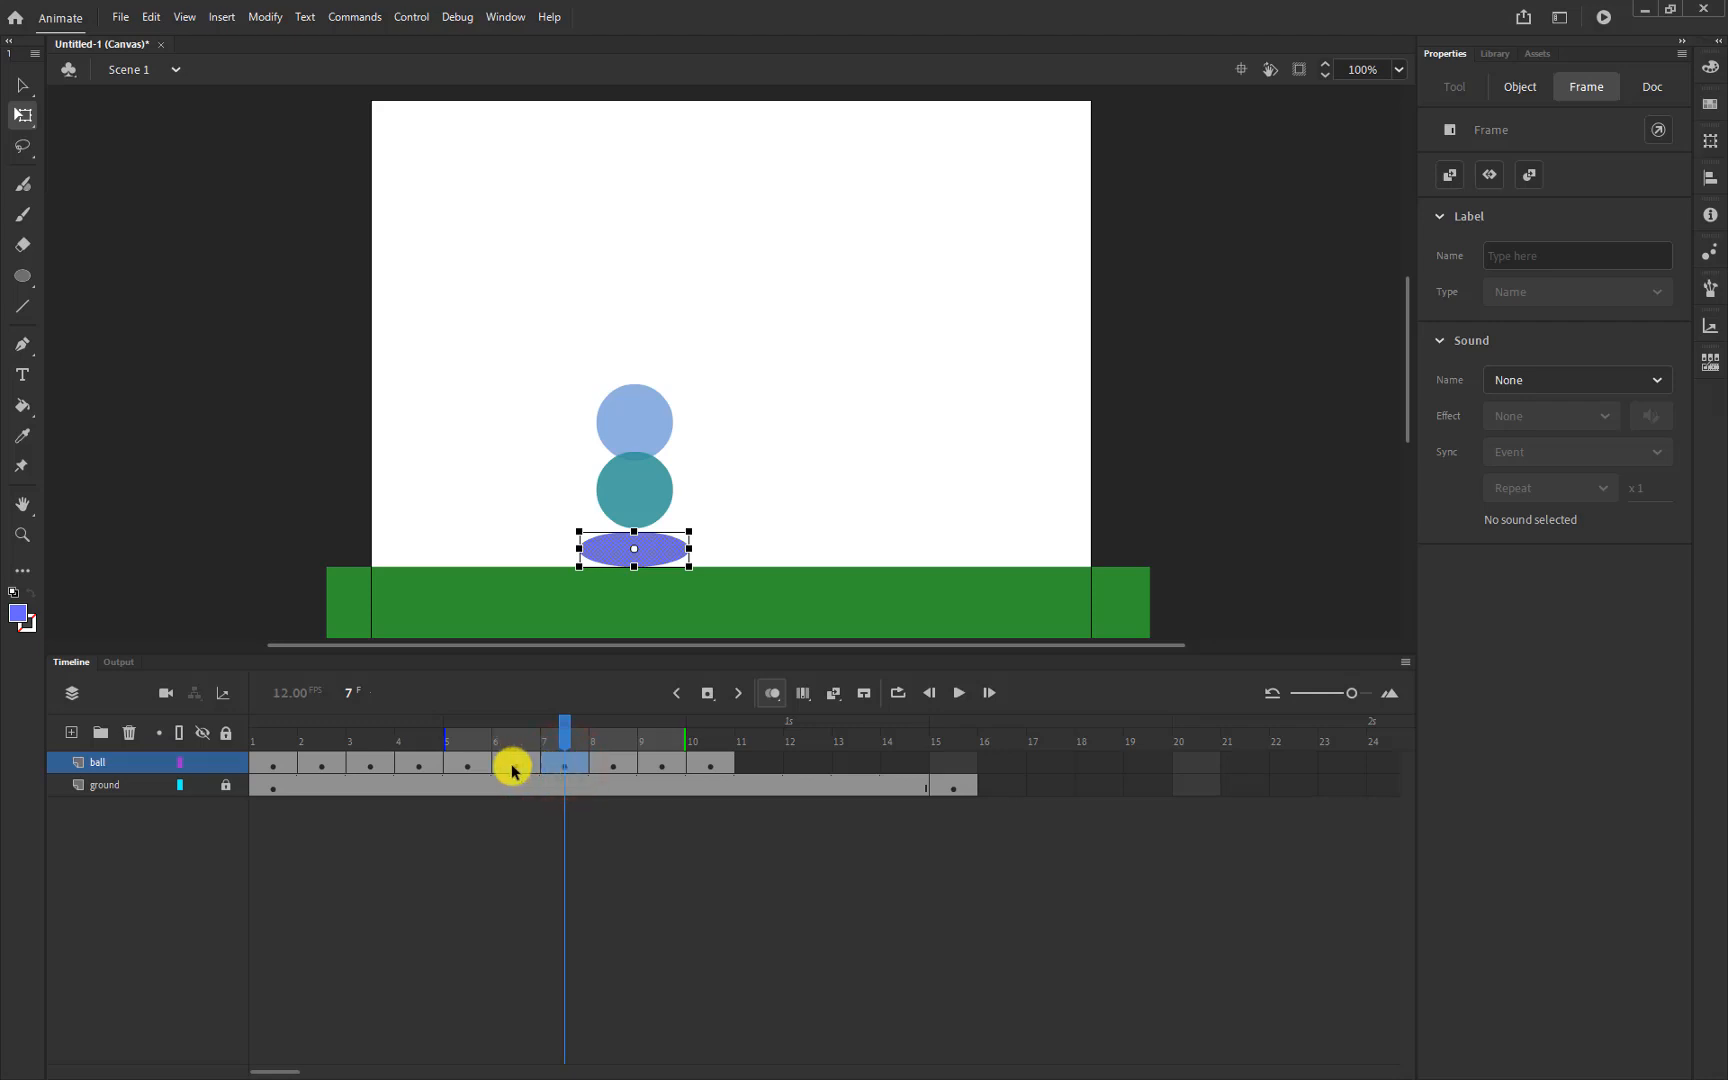
Copy the frame-3 ball keyframe and paste it into frame 11 with Ctrl+Alt+V
click(362, 765)
right_click(362, 765)
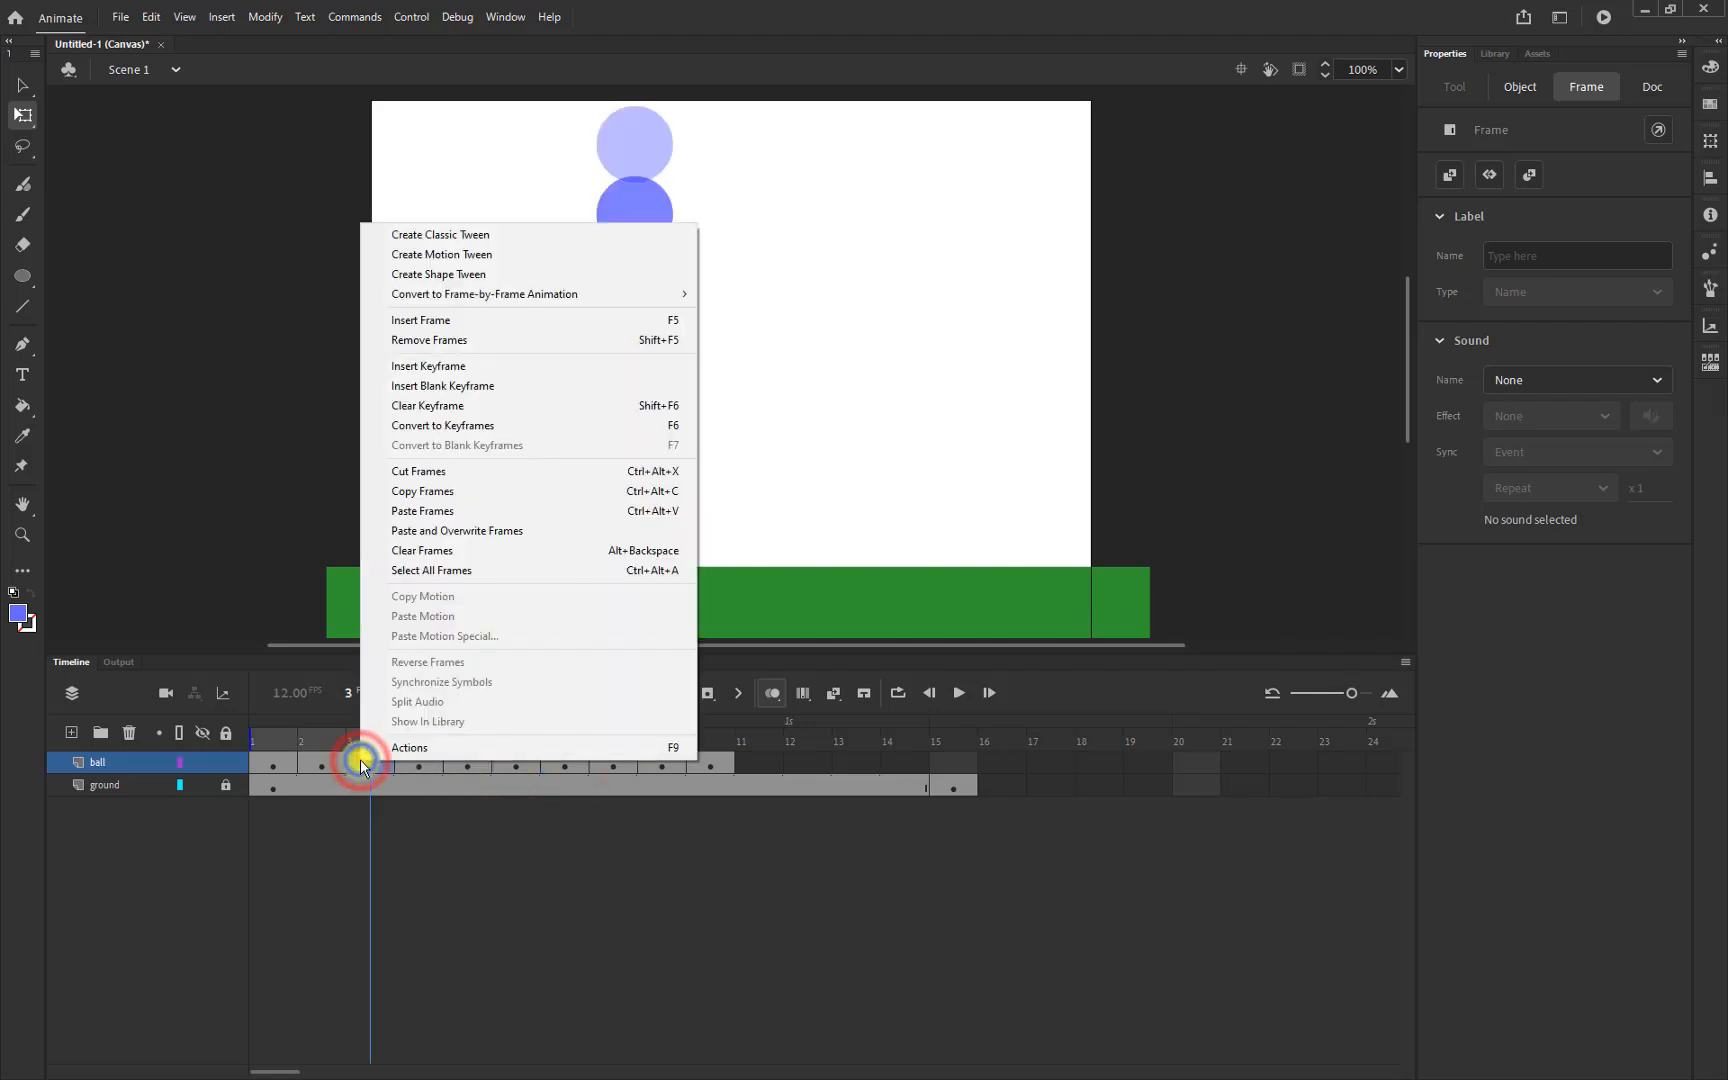
click(432, 503)
click(759, 763)
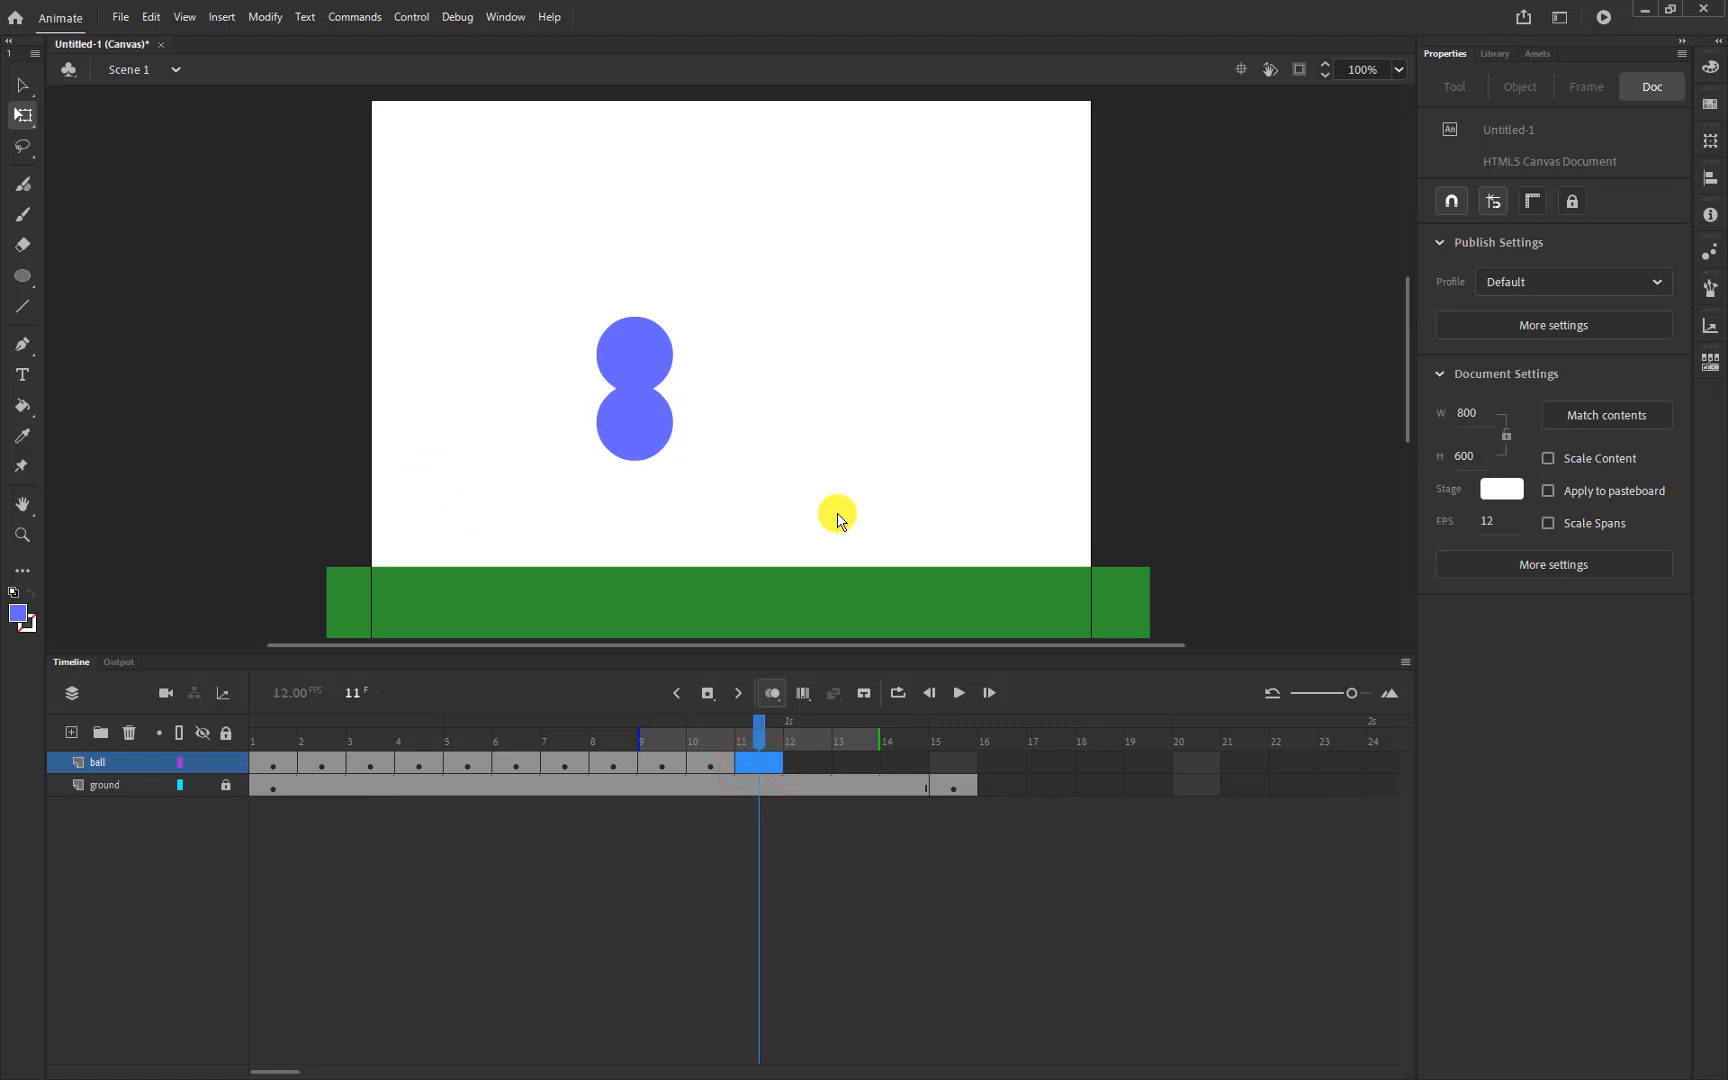
key(ctrl+alt+v)
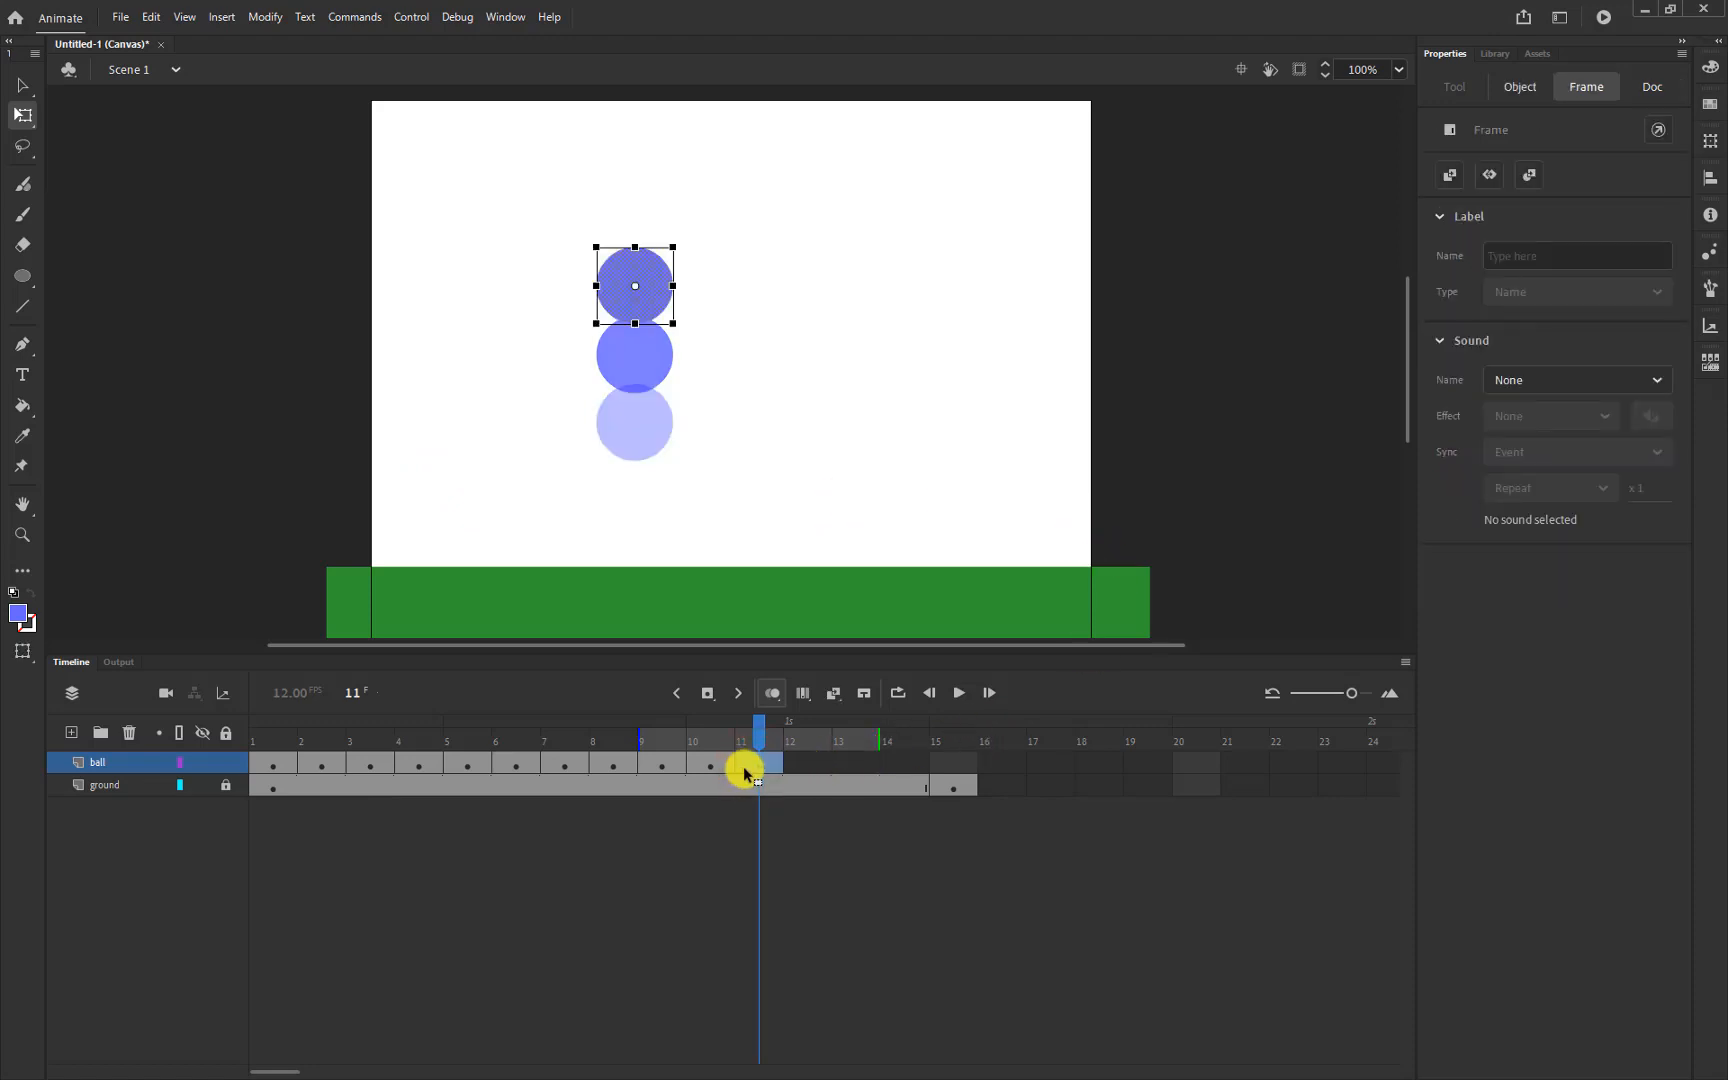
Review frames 7 back to 3, then copy the frame-2 ball pose into frame 12
click(551, 767)
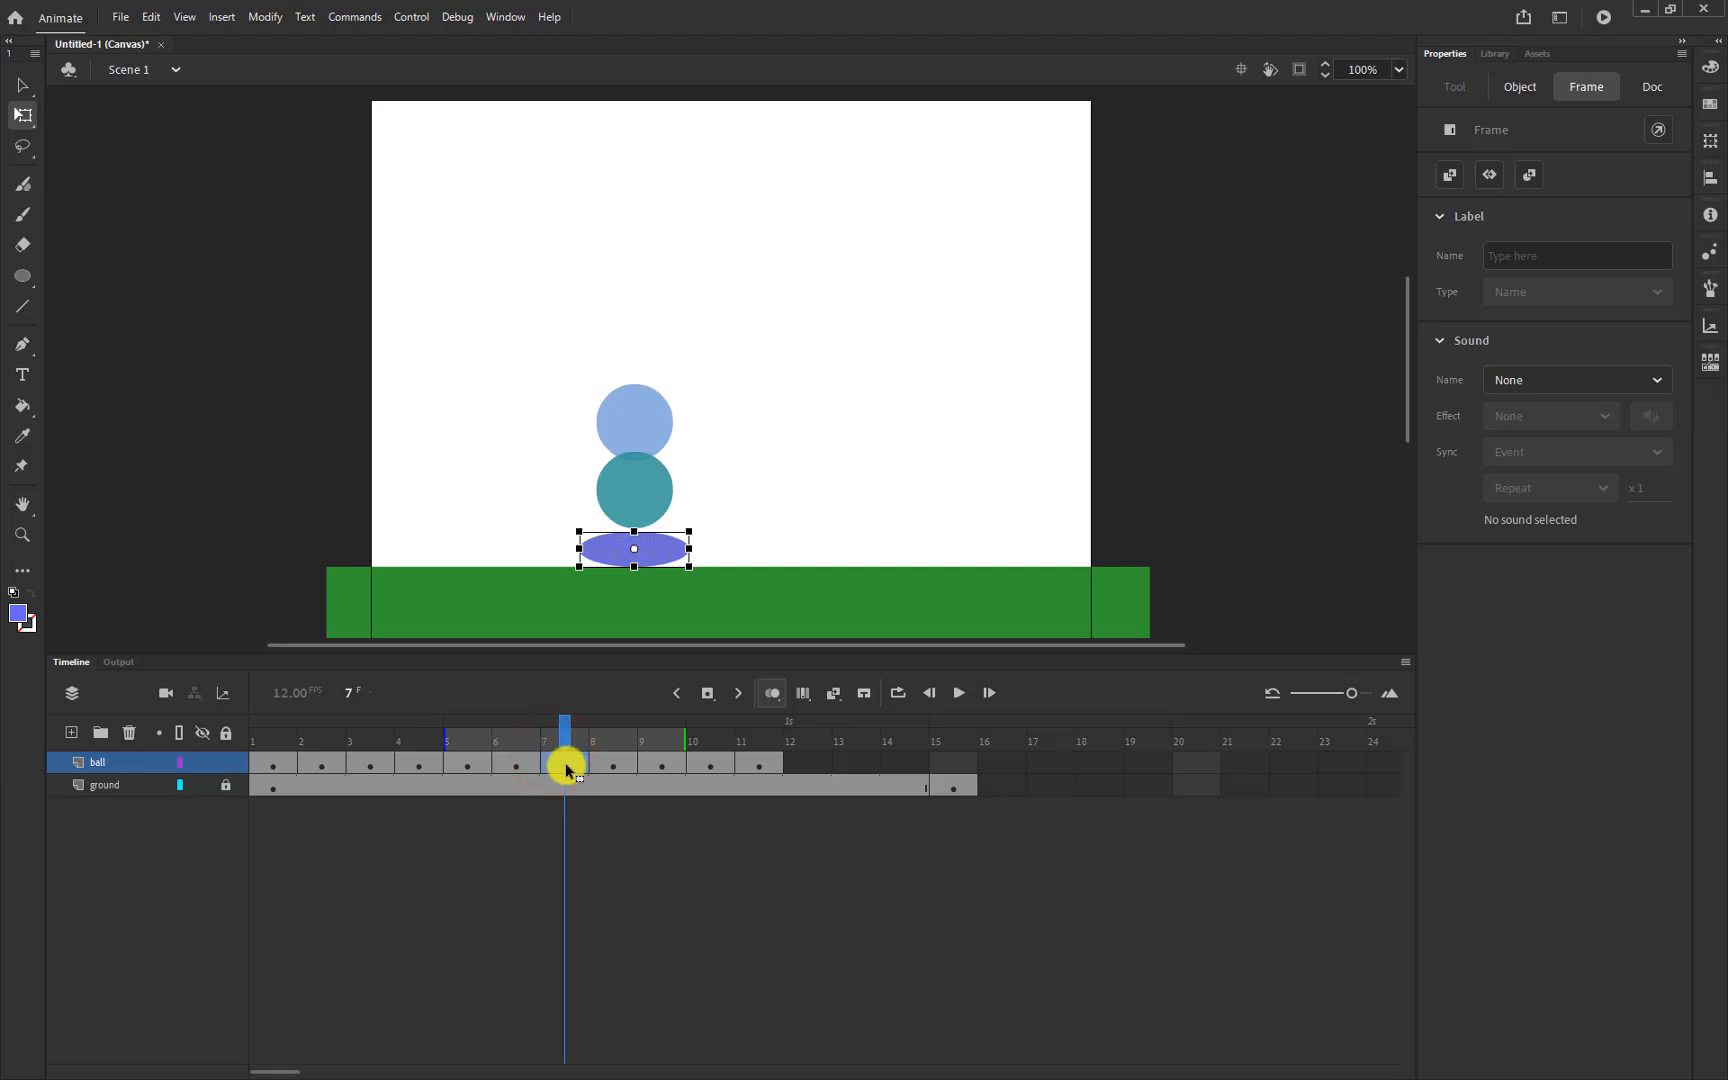
click(514, 763)
click(467, 763)
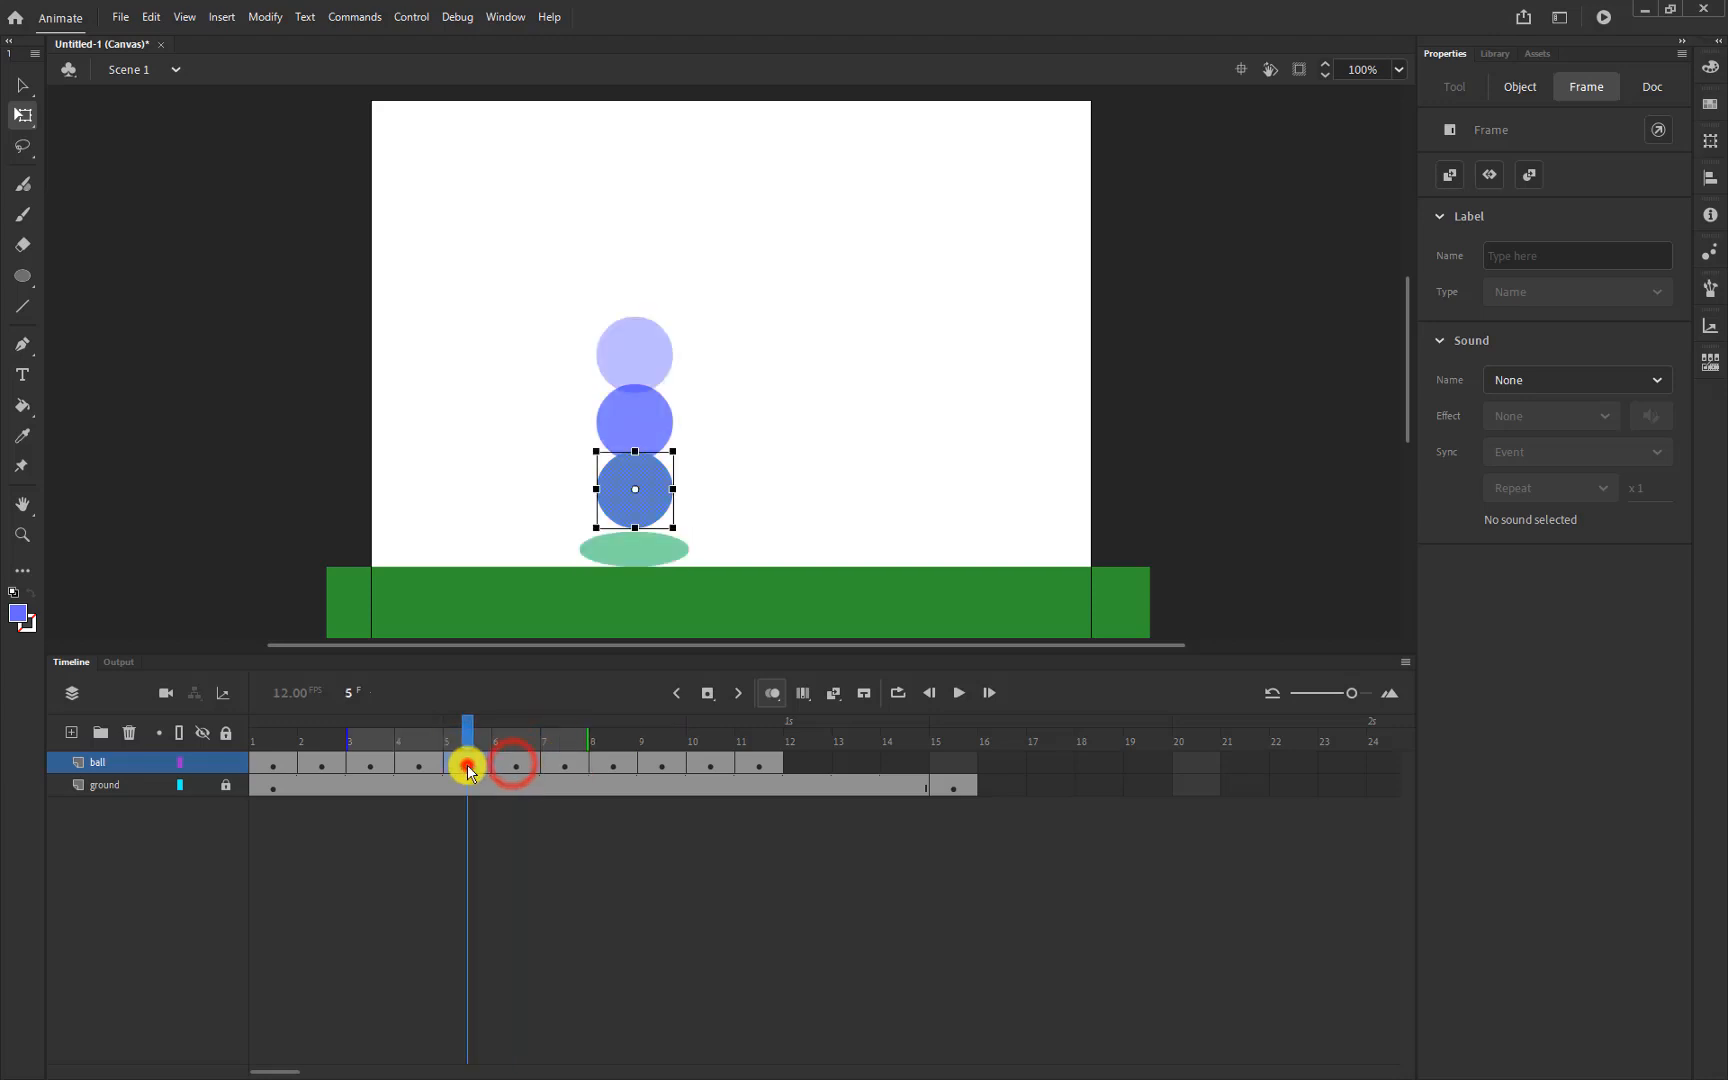
click(414, 763)
click(369, 767)
click(309, 764)
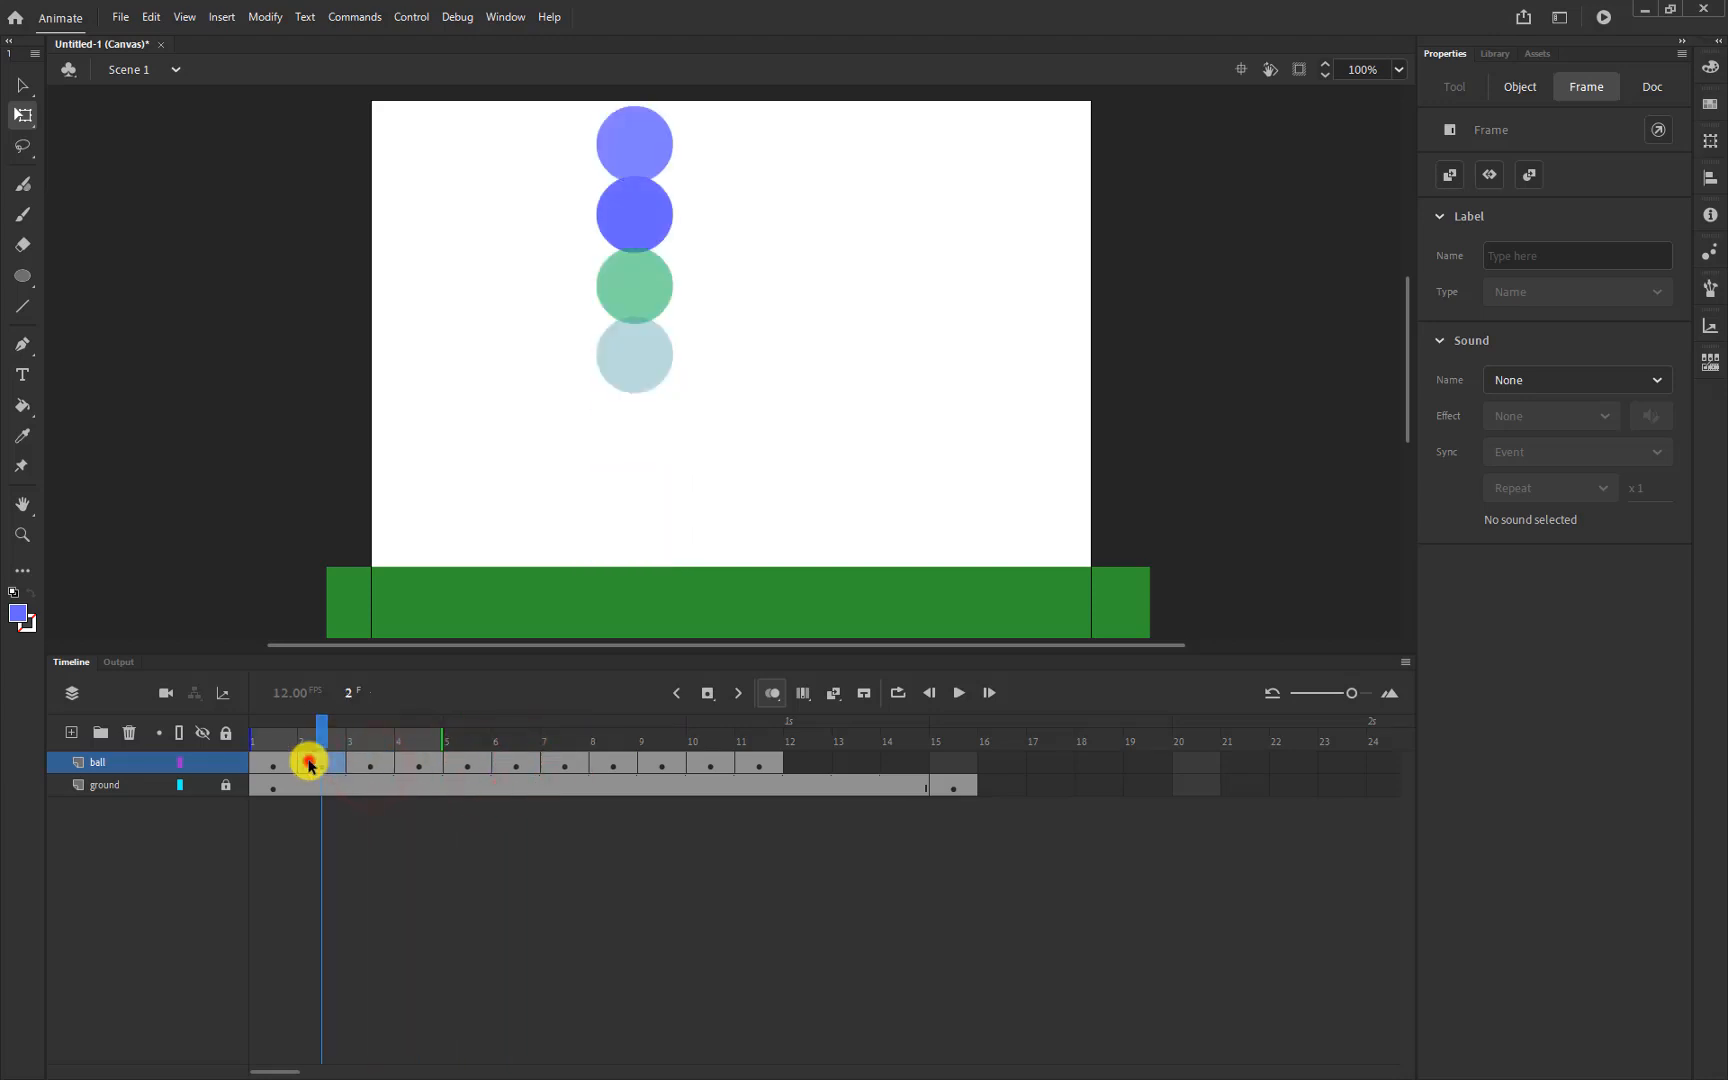
right_click(309, 764)
click(386, 490)
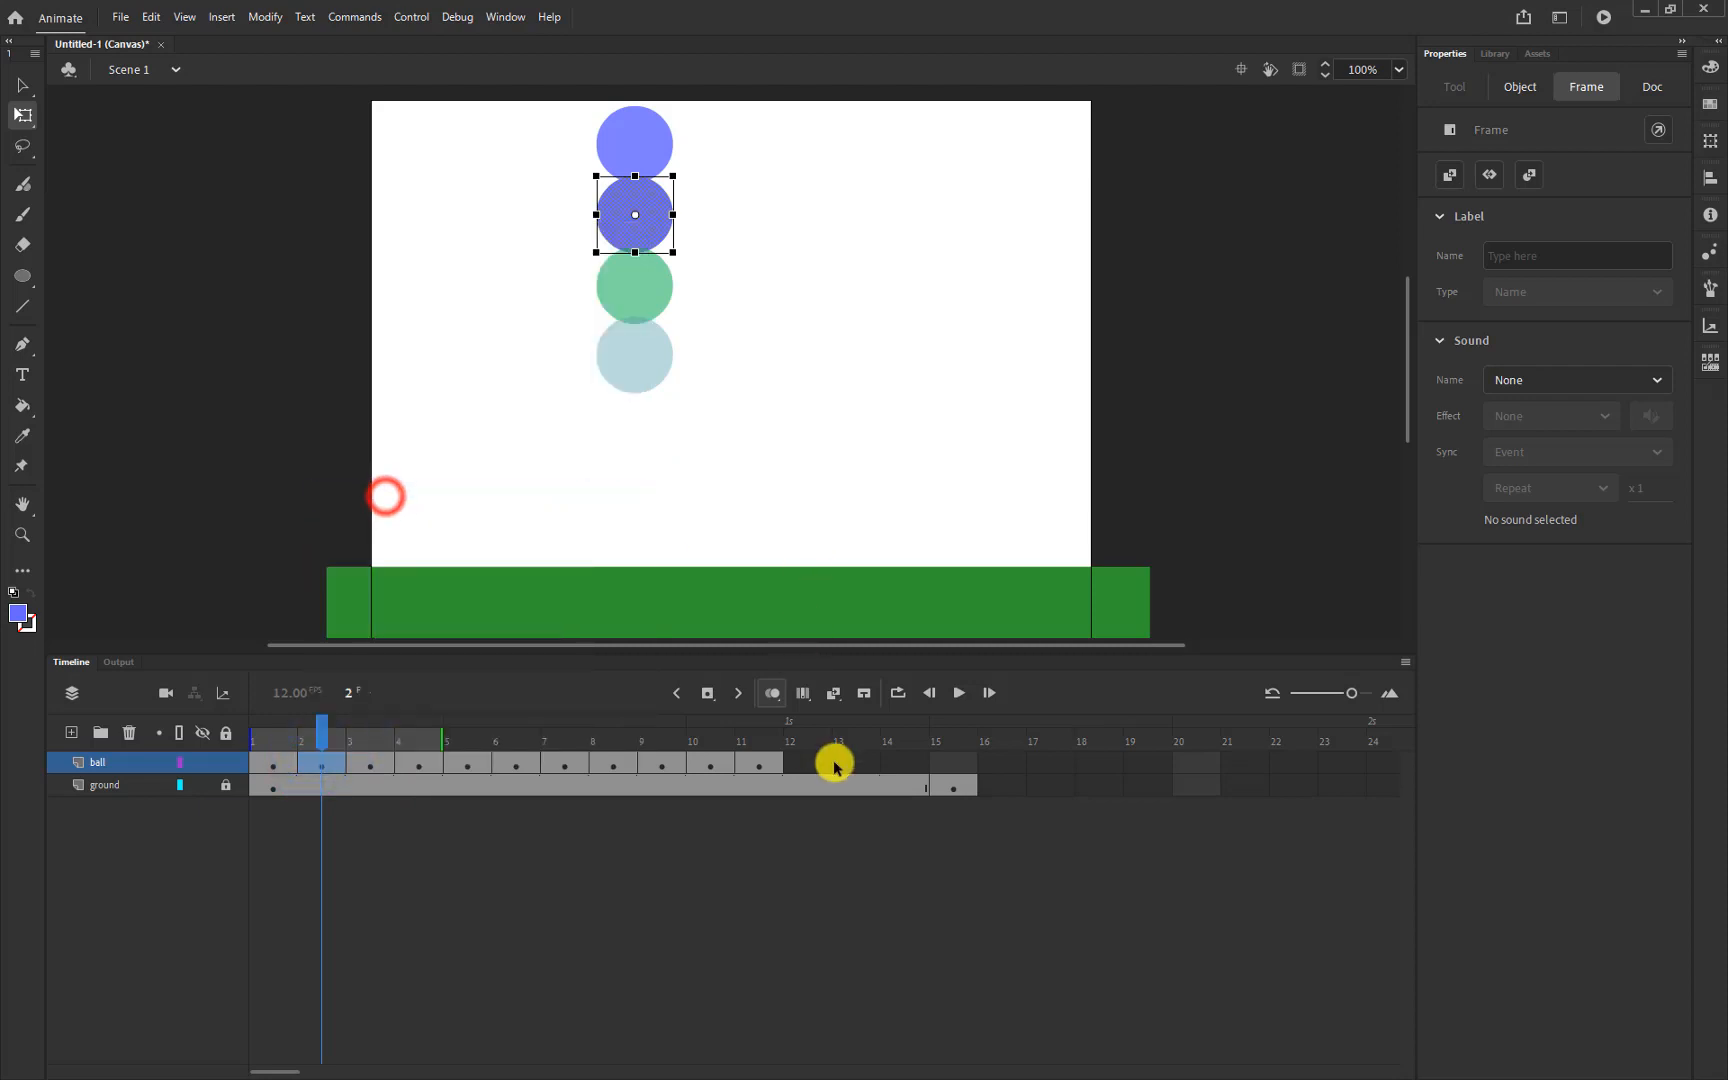
click(806, 763)
right_click(808, 764)
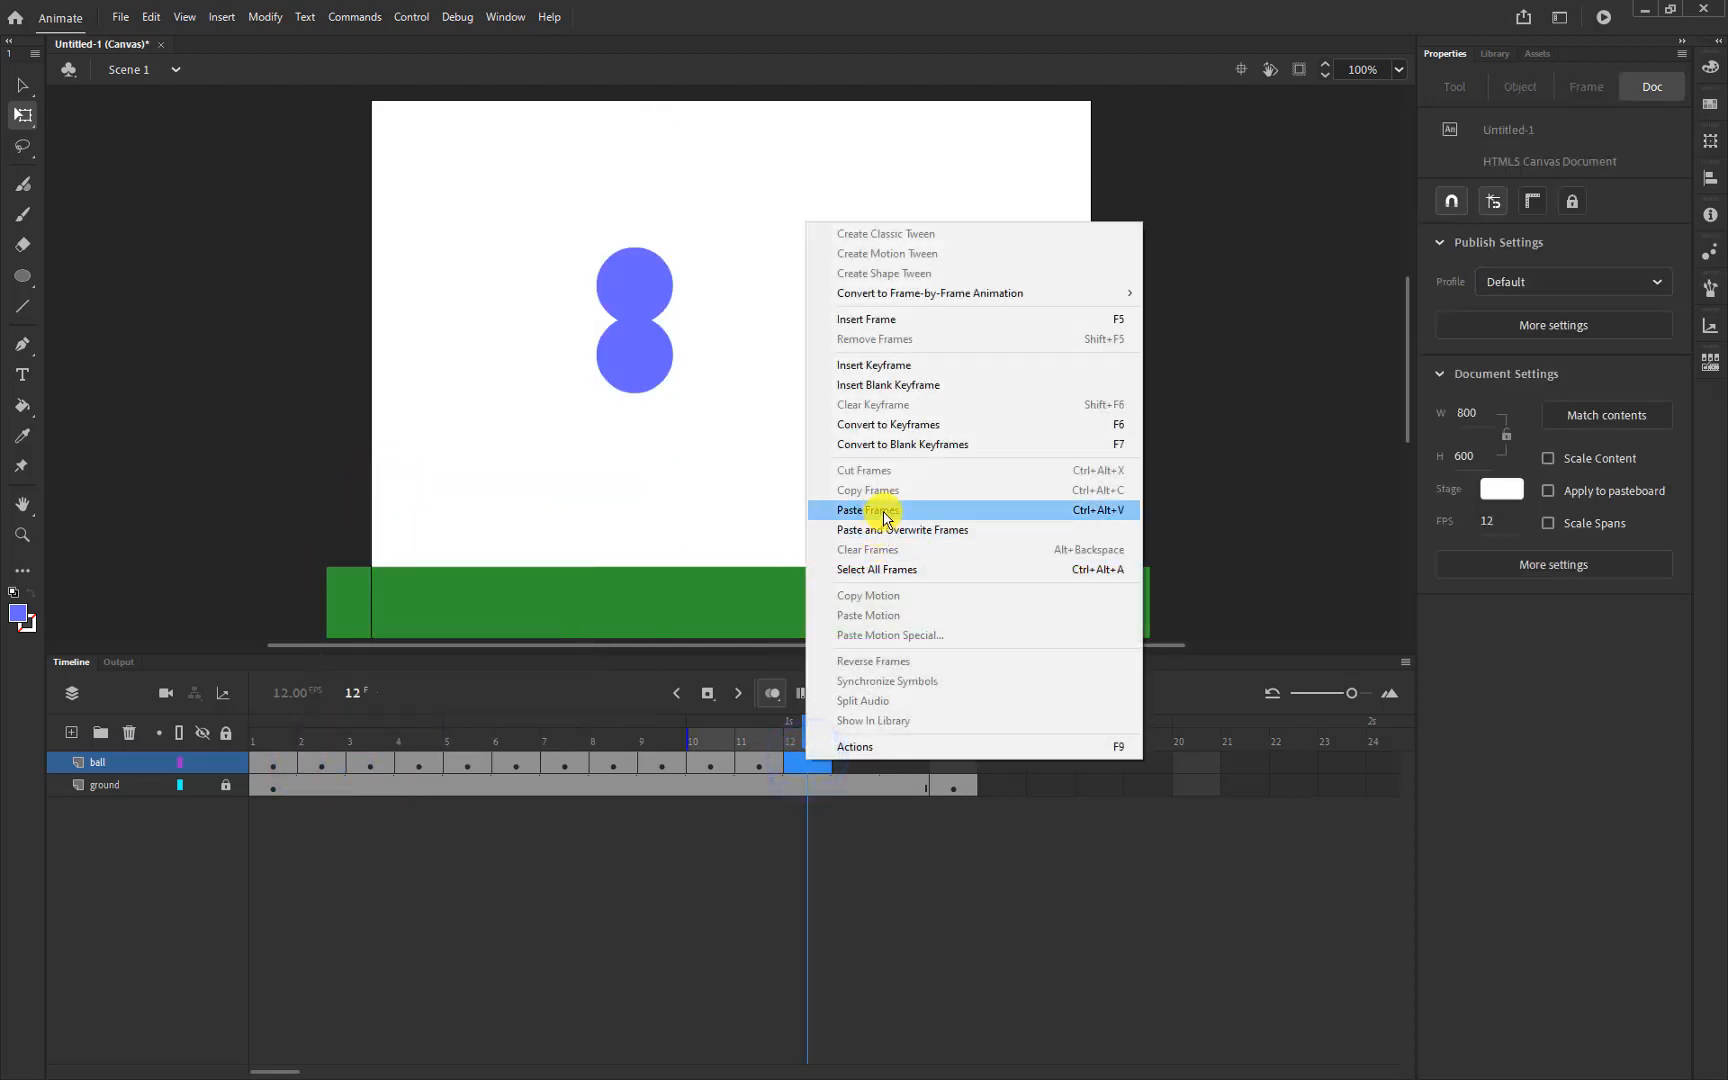
click(880, 510)
Copy the frame-1 top-of-stage pose into frame 13
click(564, 763)
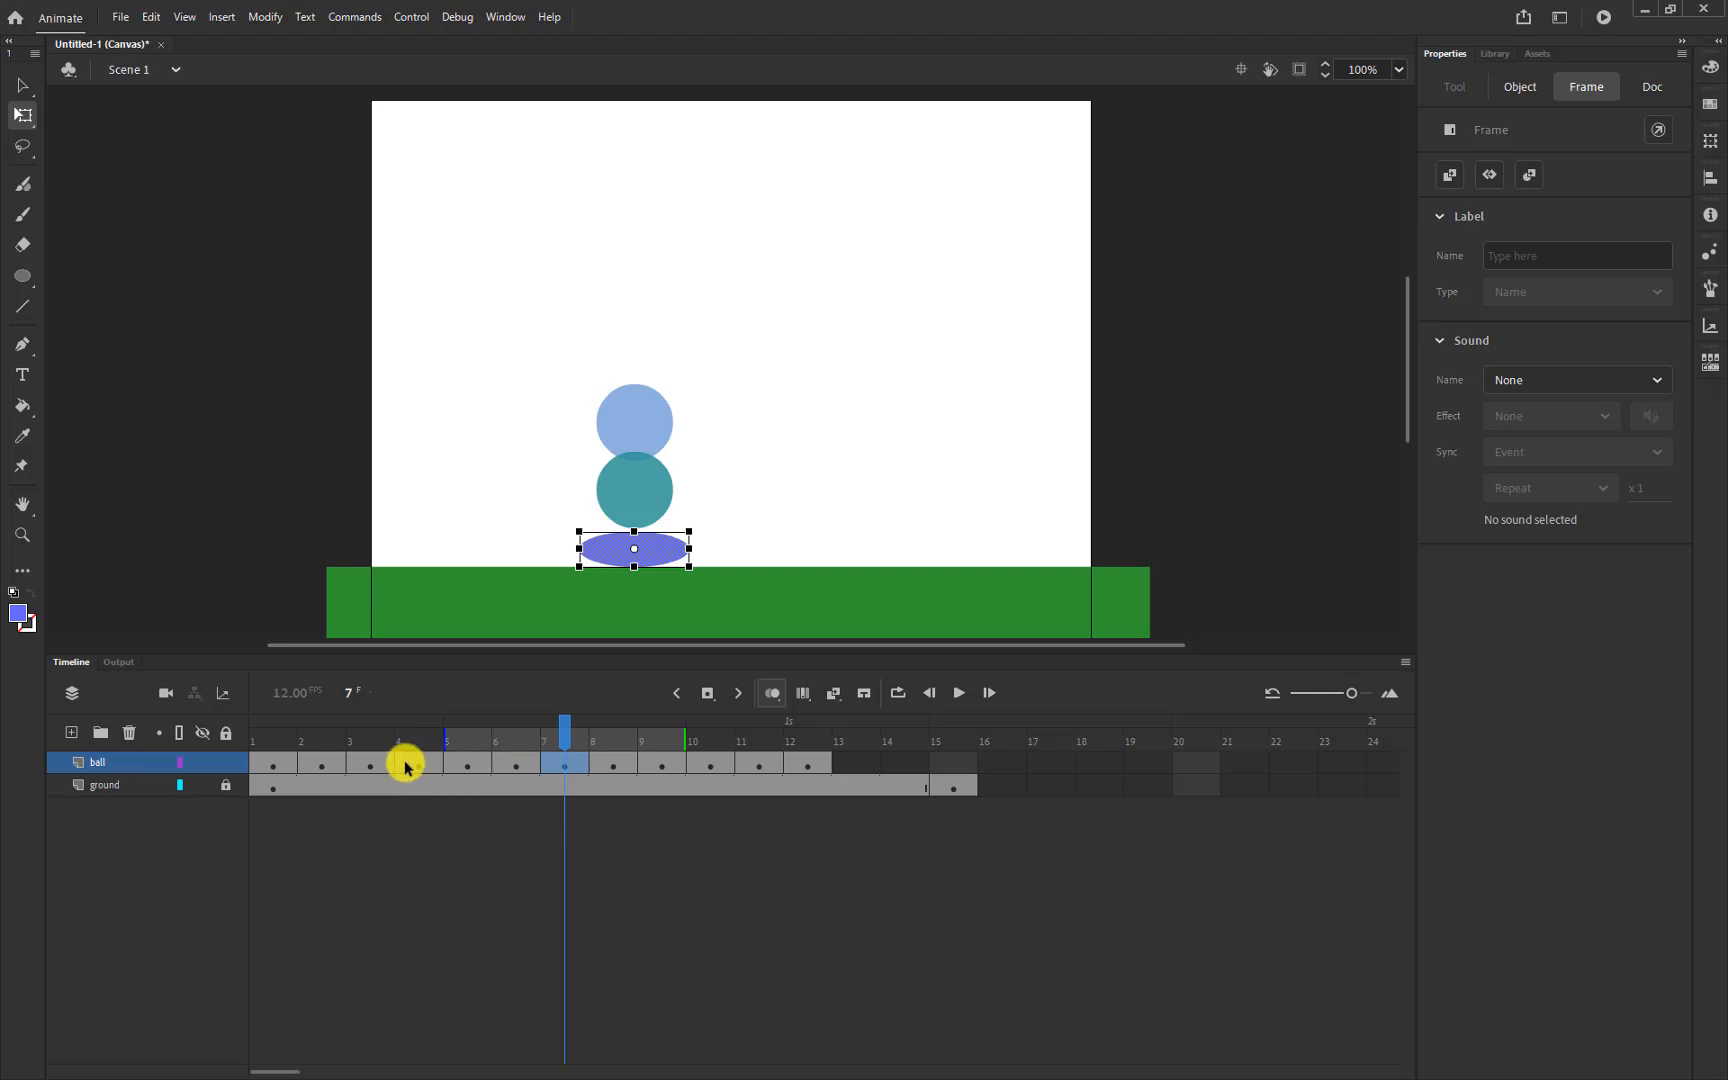
click(279, 766)
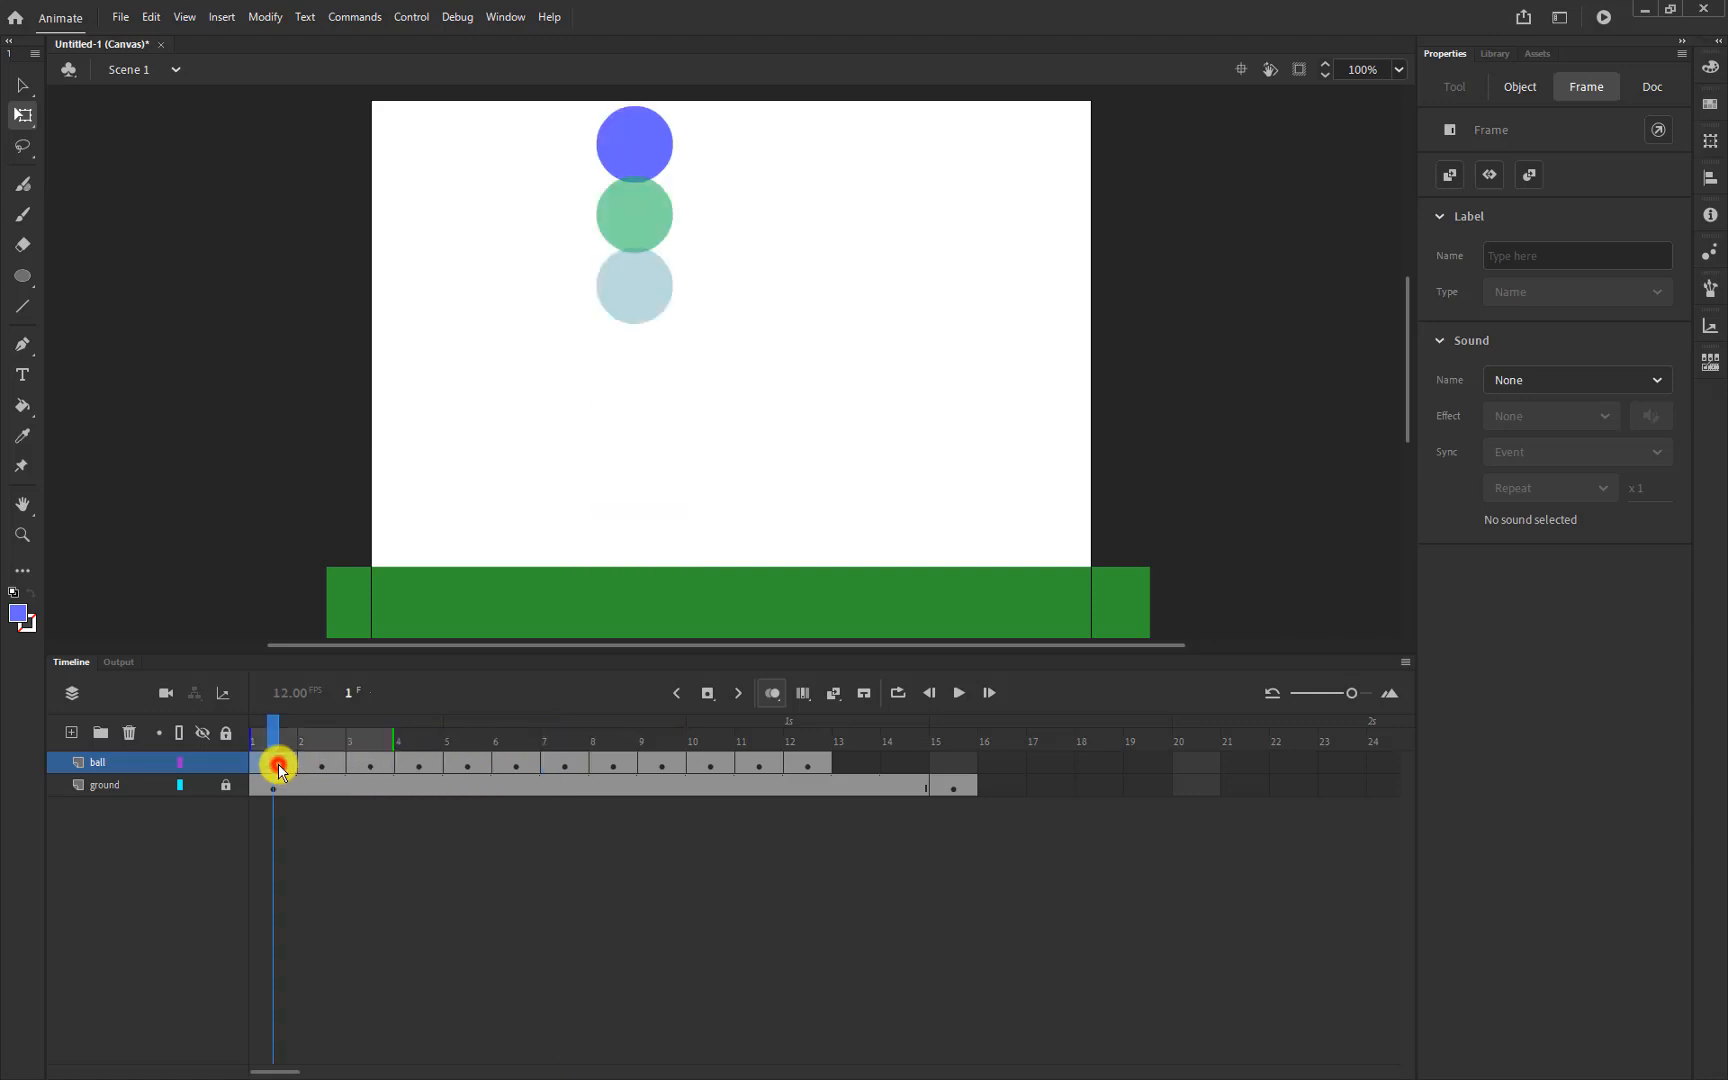
right_click(279, 766)
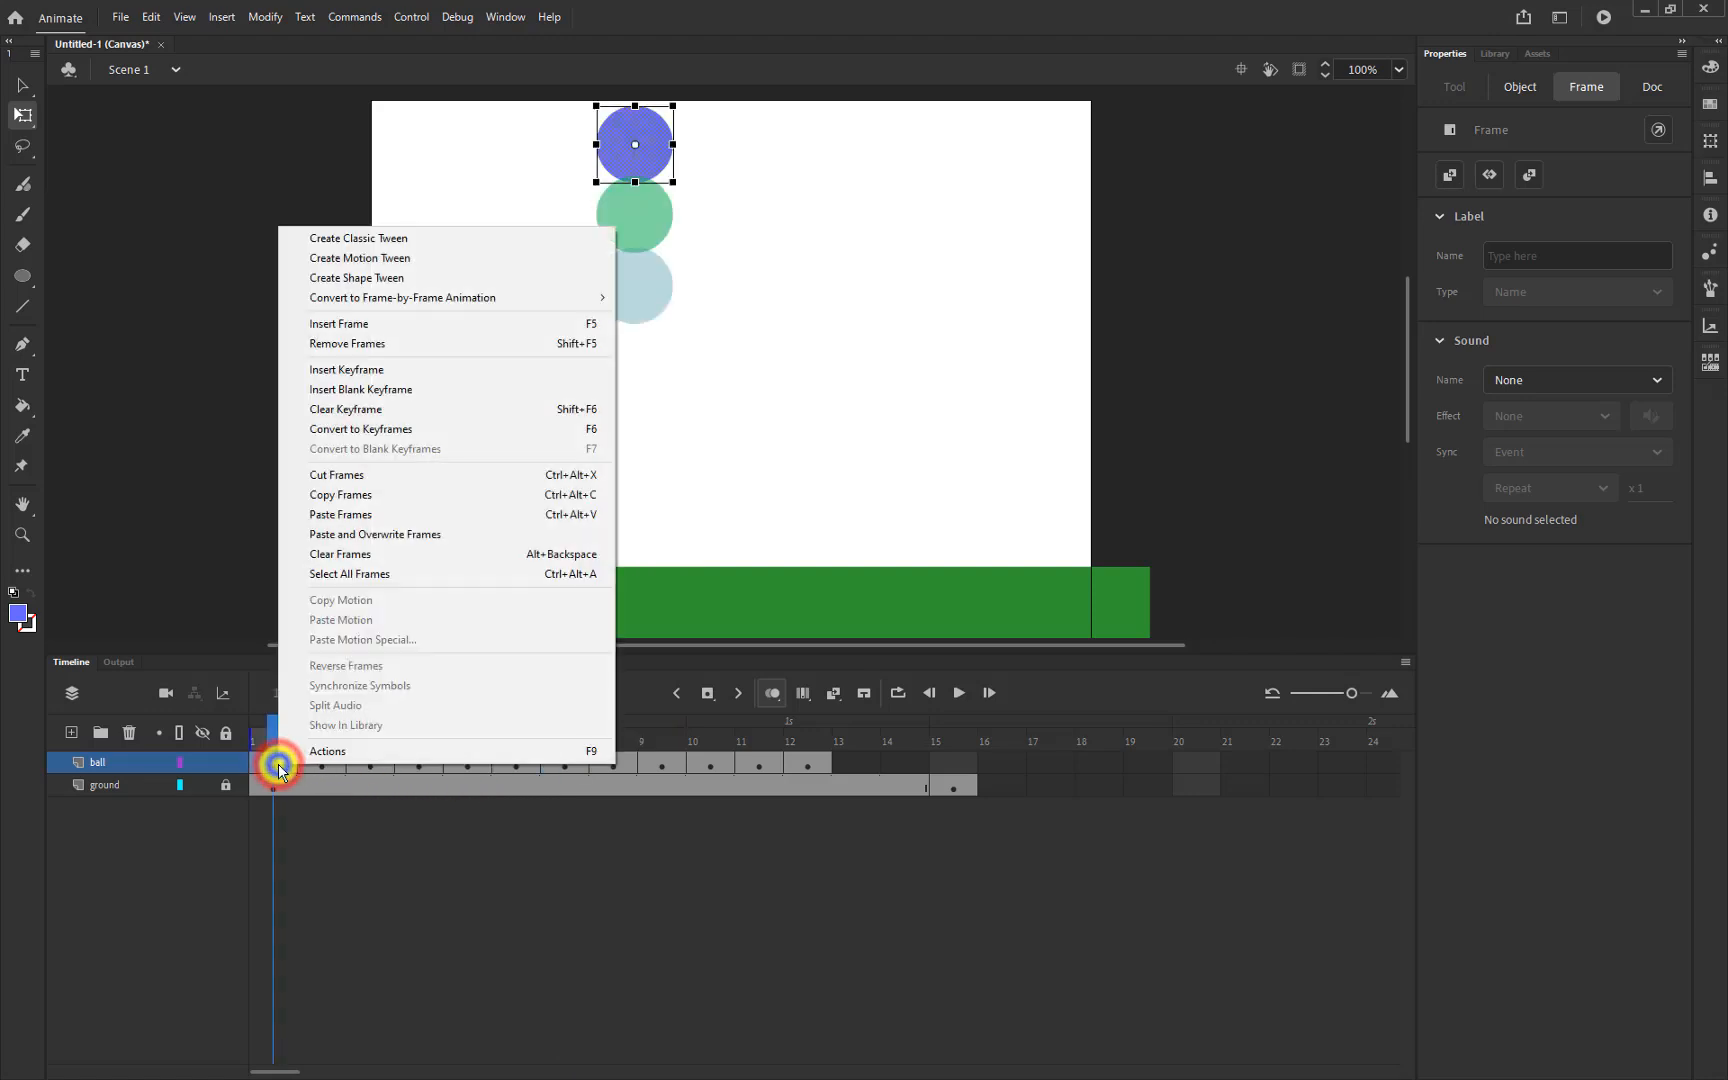
click(363, 502)
right_click(856, 768)
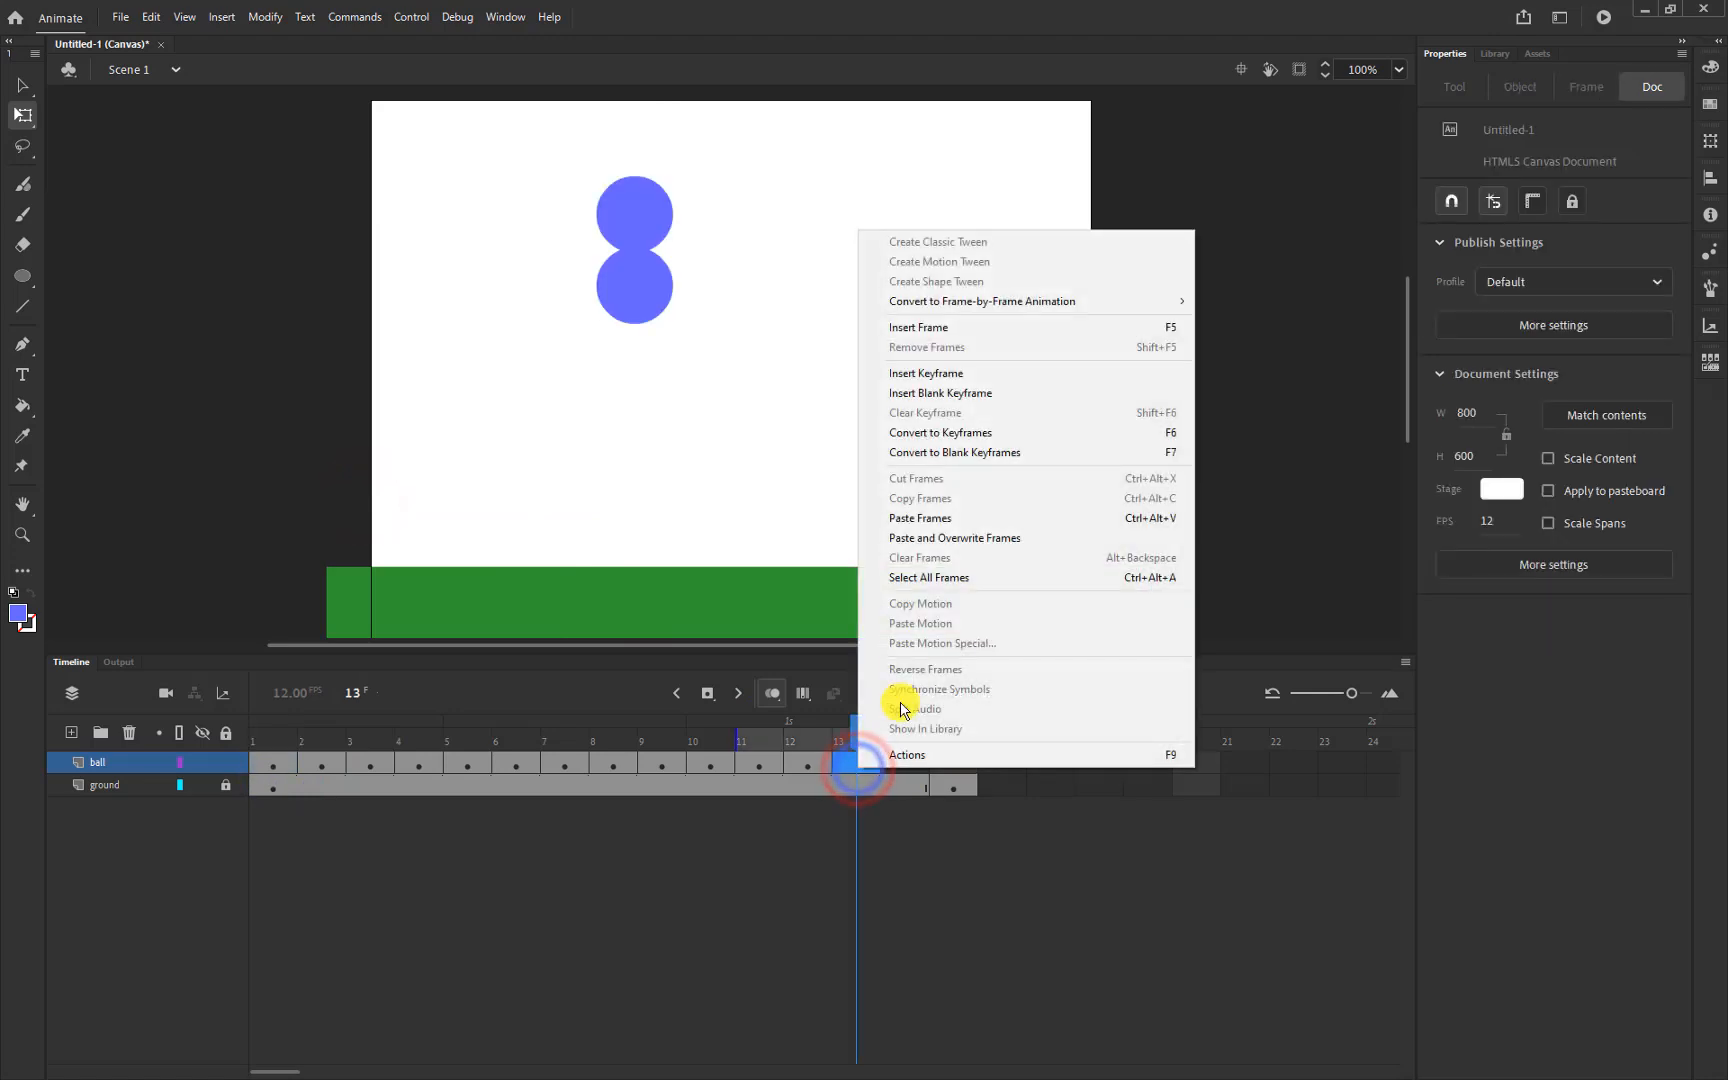
click(916, 516)
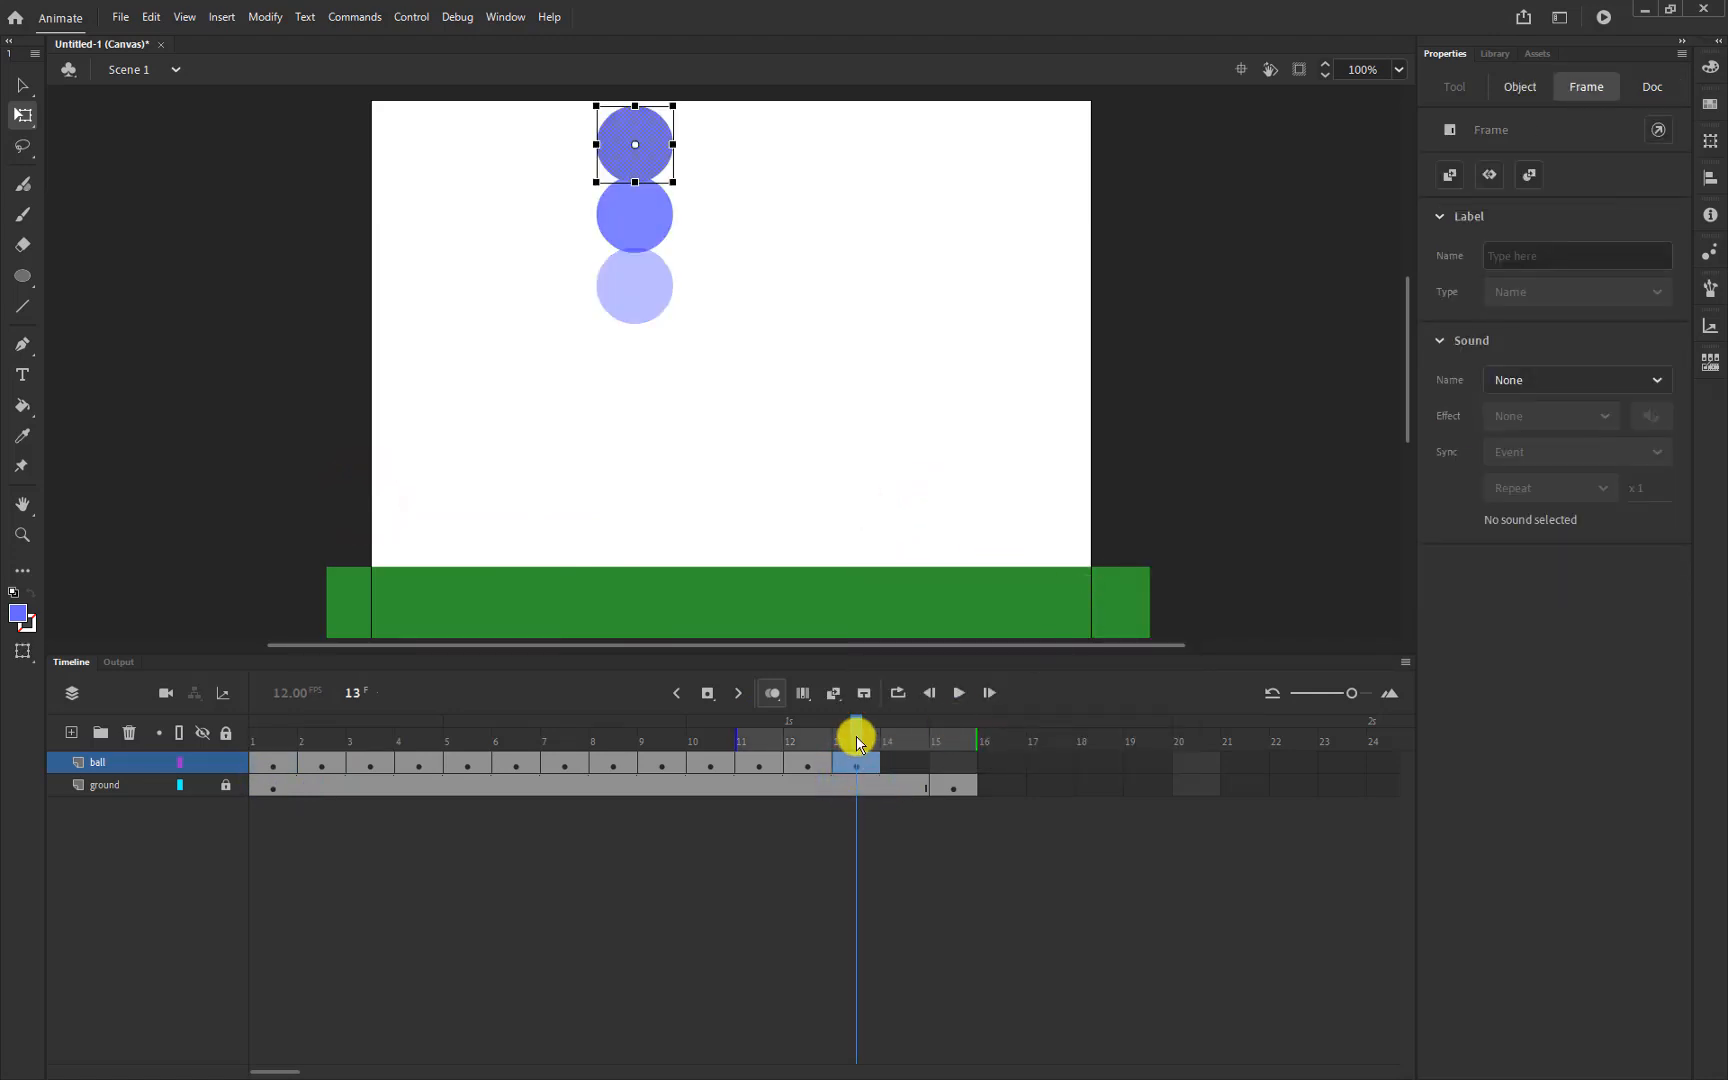
drag(857, 738, 955, 720)
key(Return)
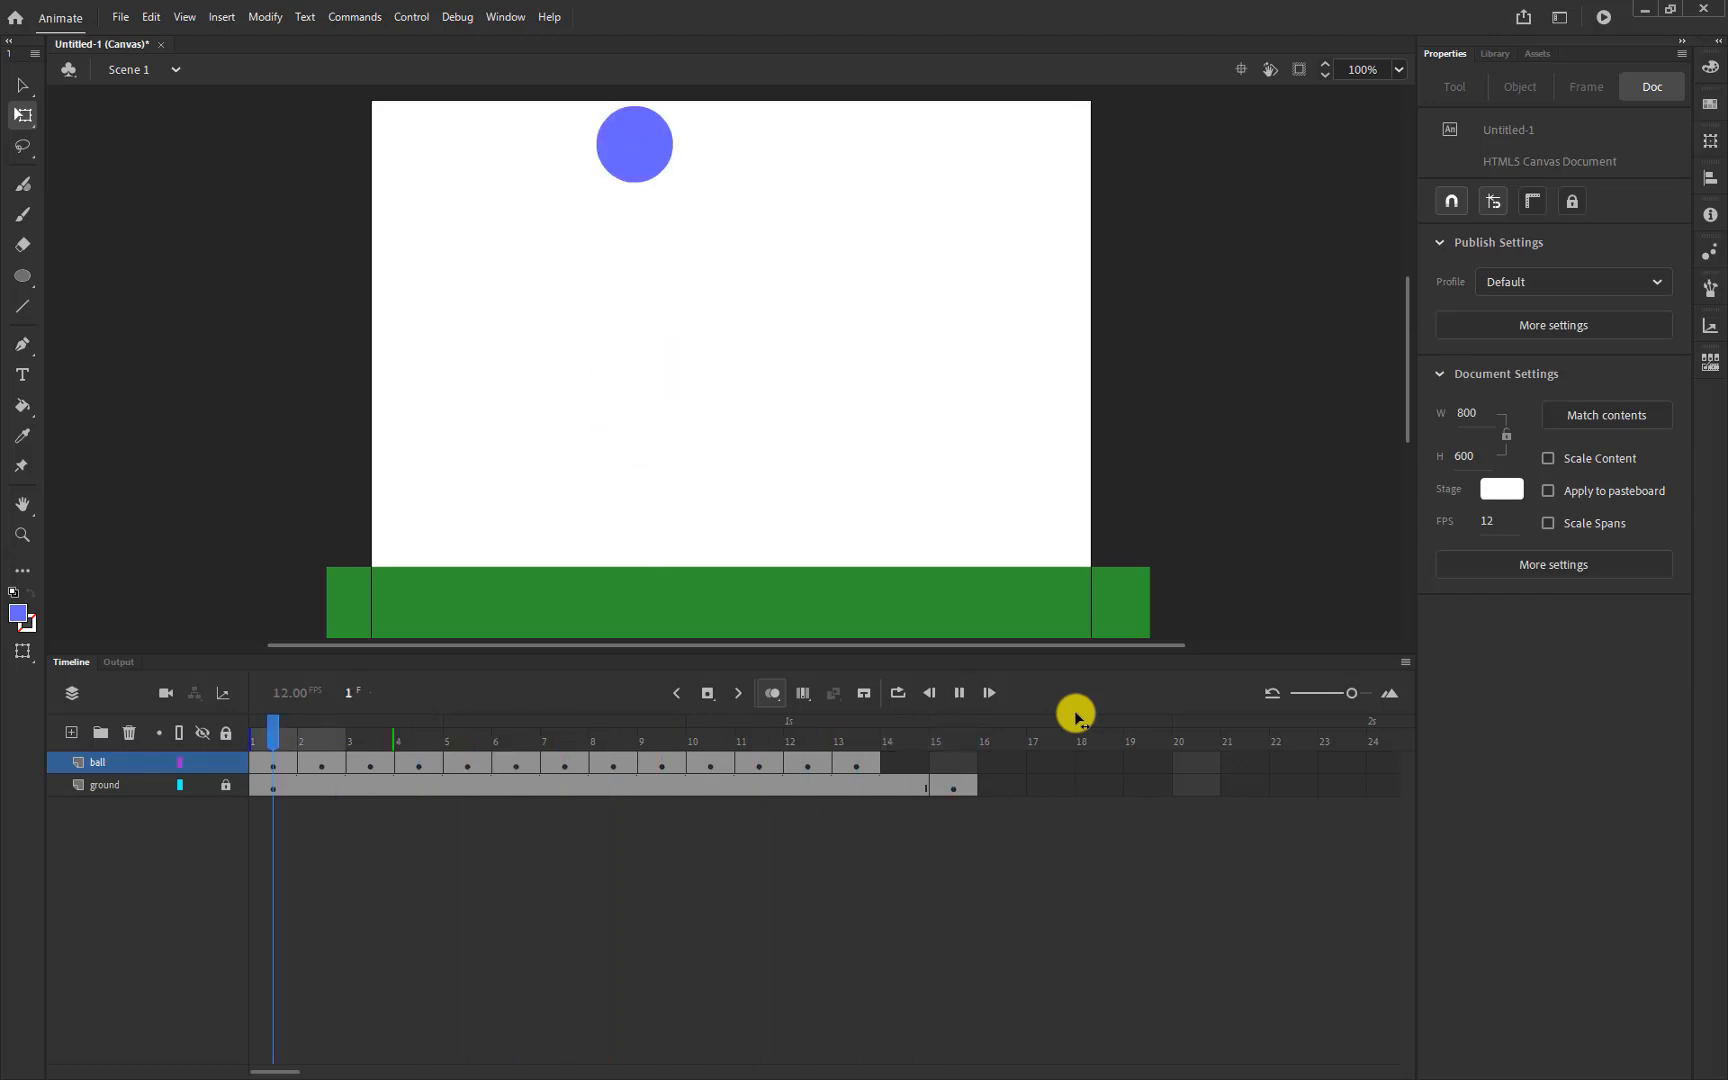
key(Return)
key(Return)
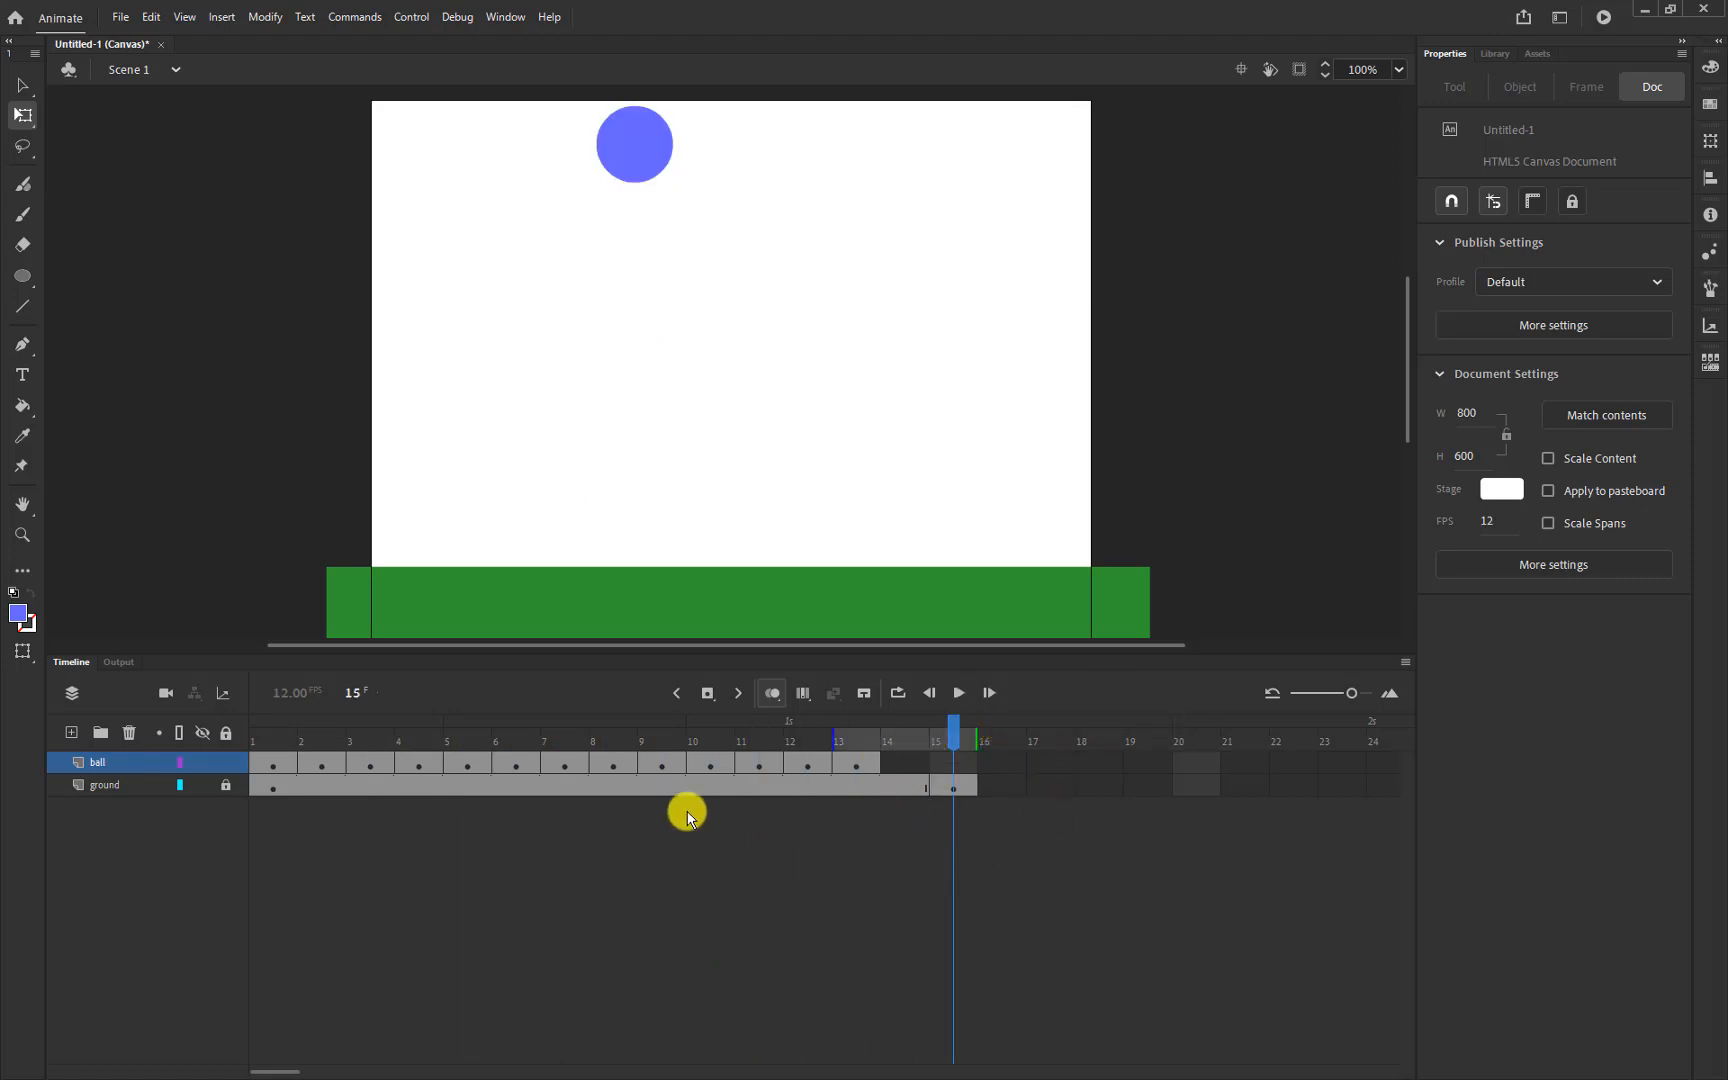
Change the stage background colour from white to light grey #CCCCCC
click(1503, 491)
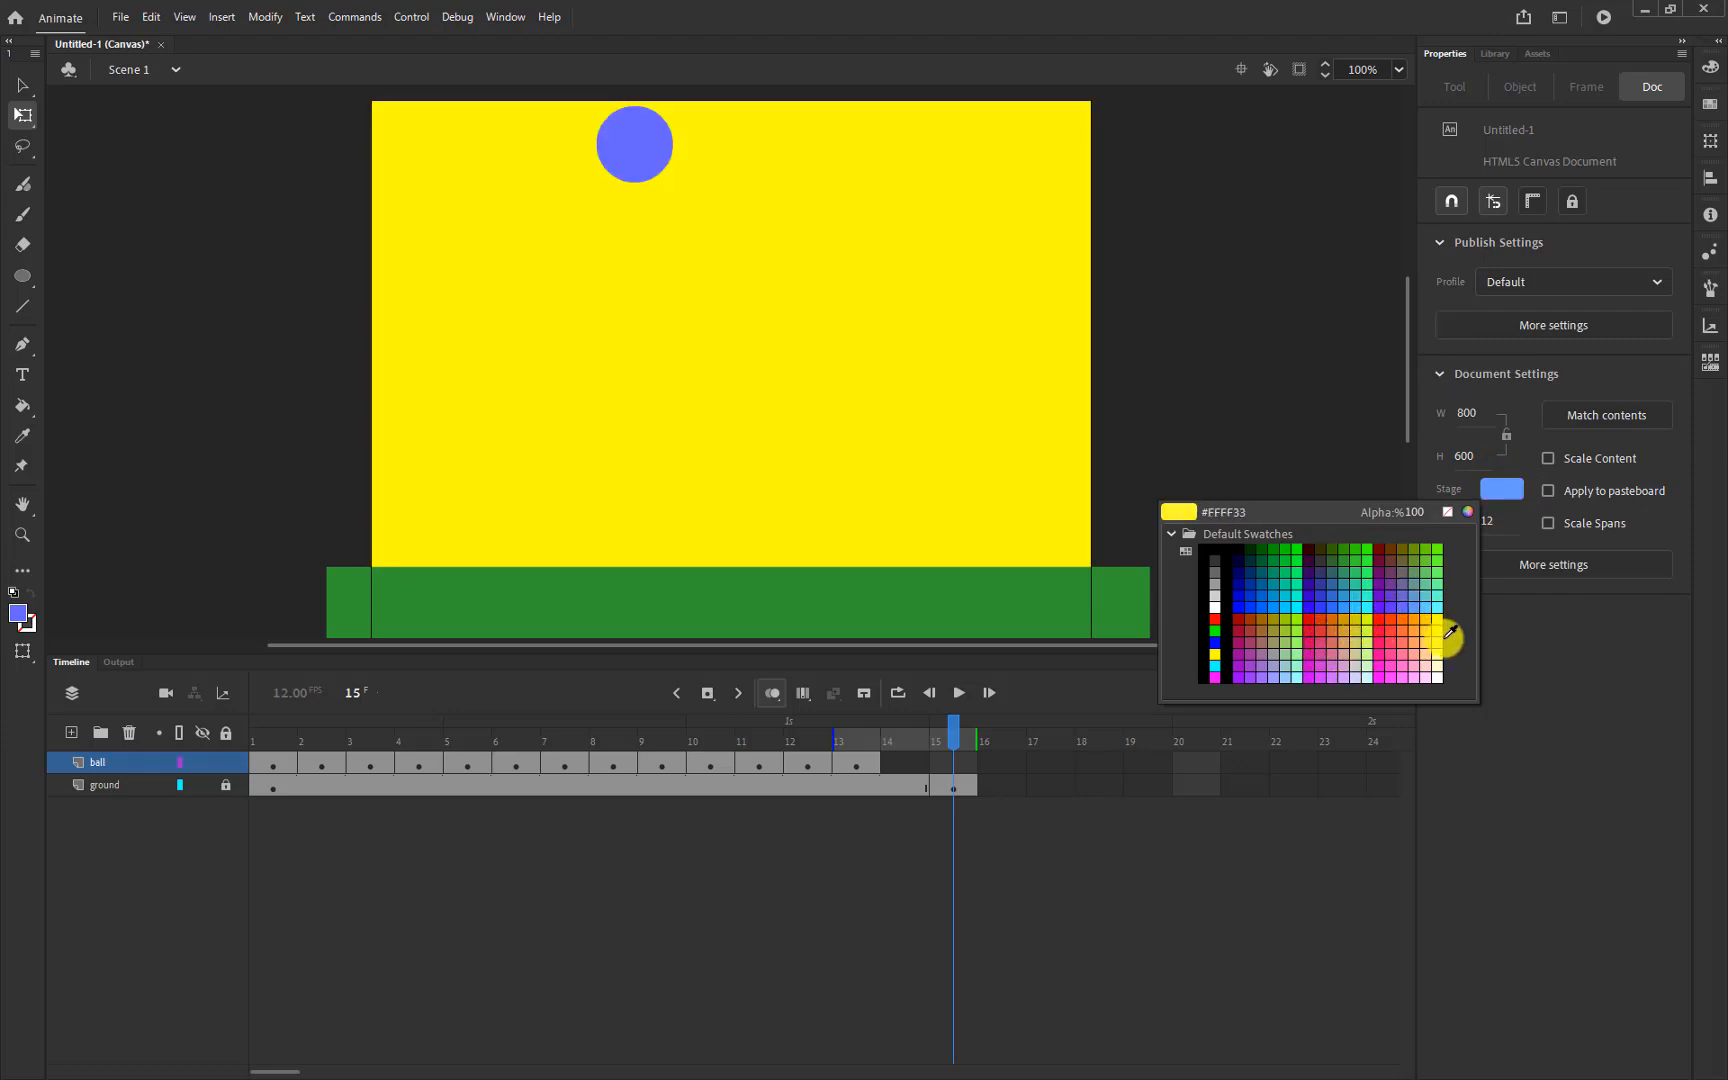
click(1211, 590)
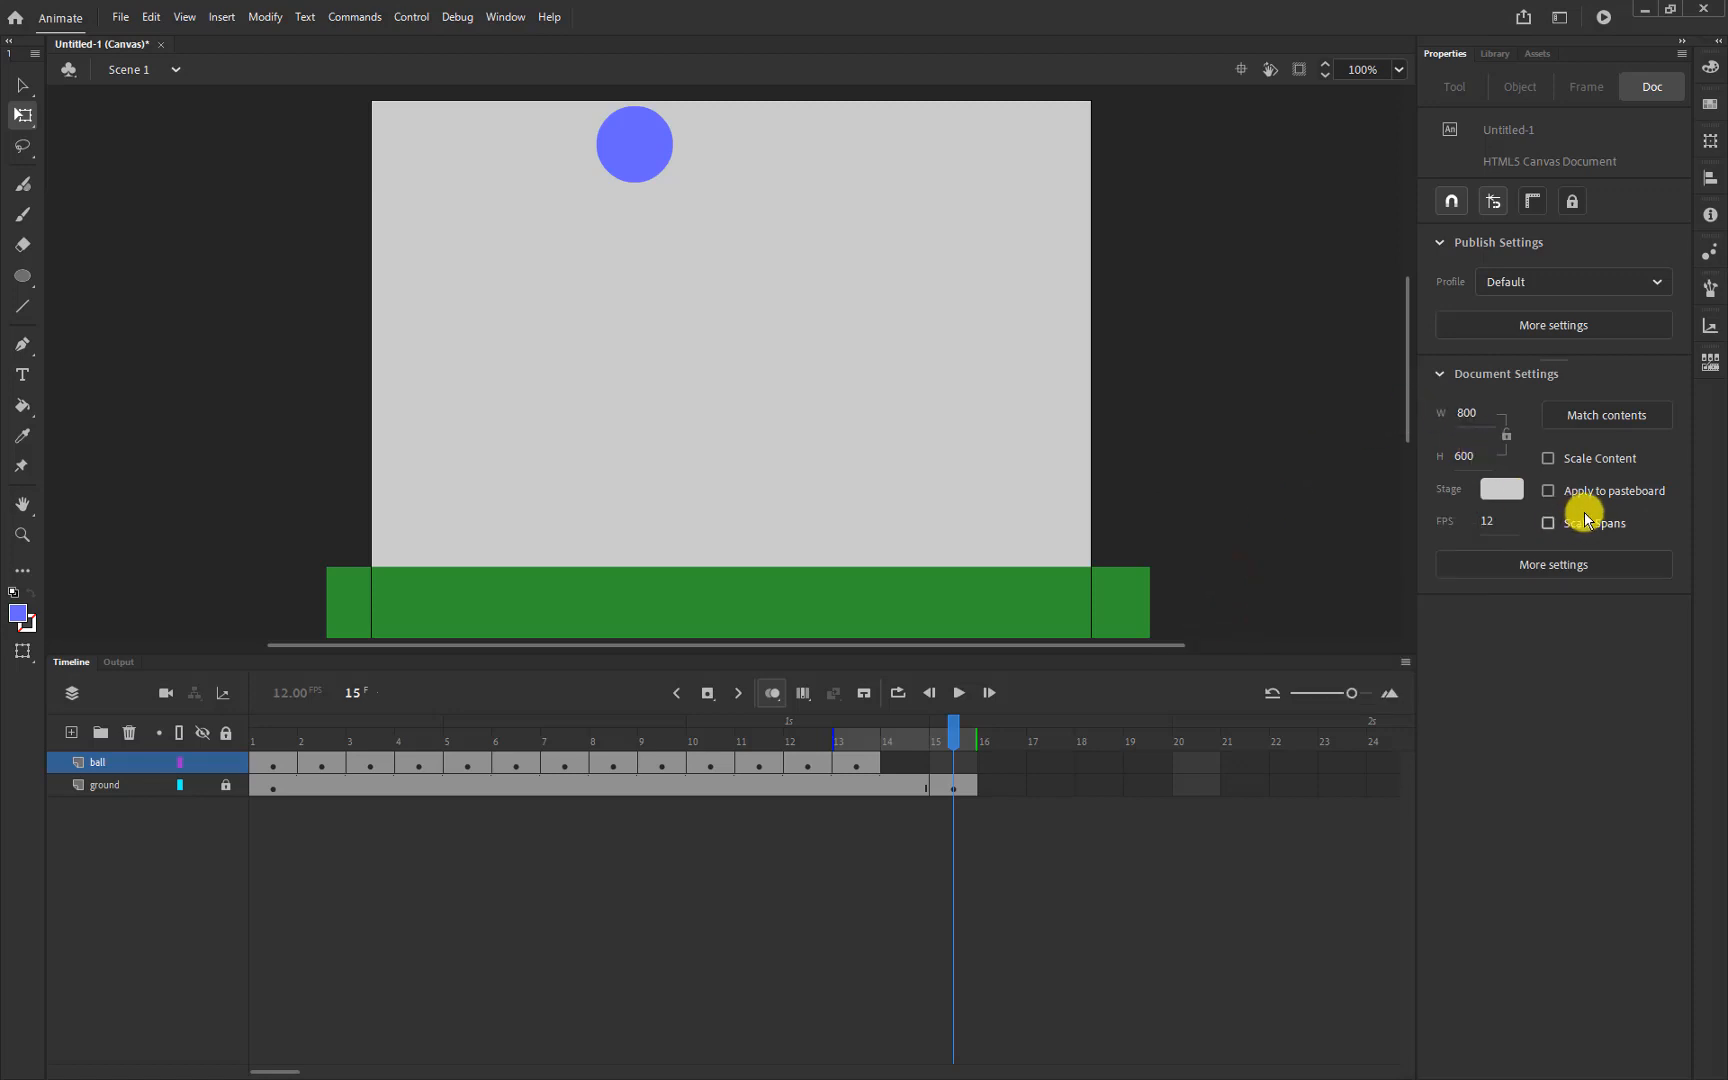
click(1466, 489)
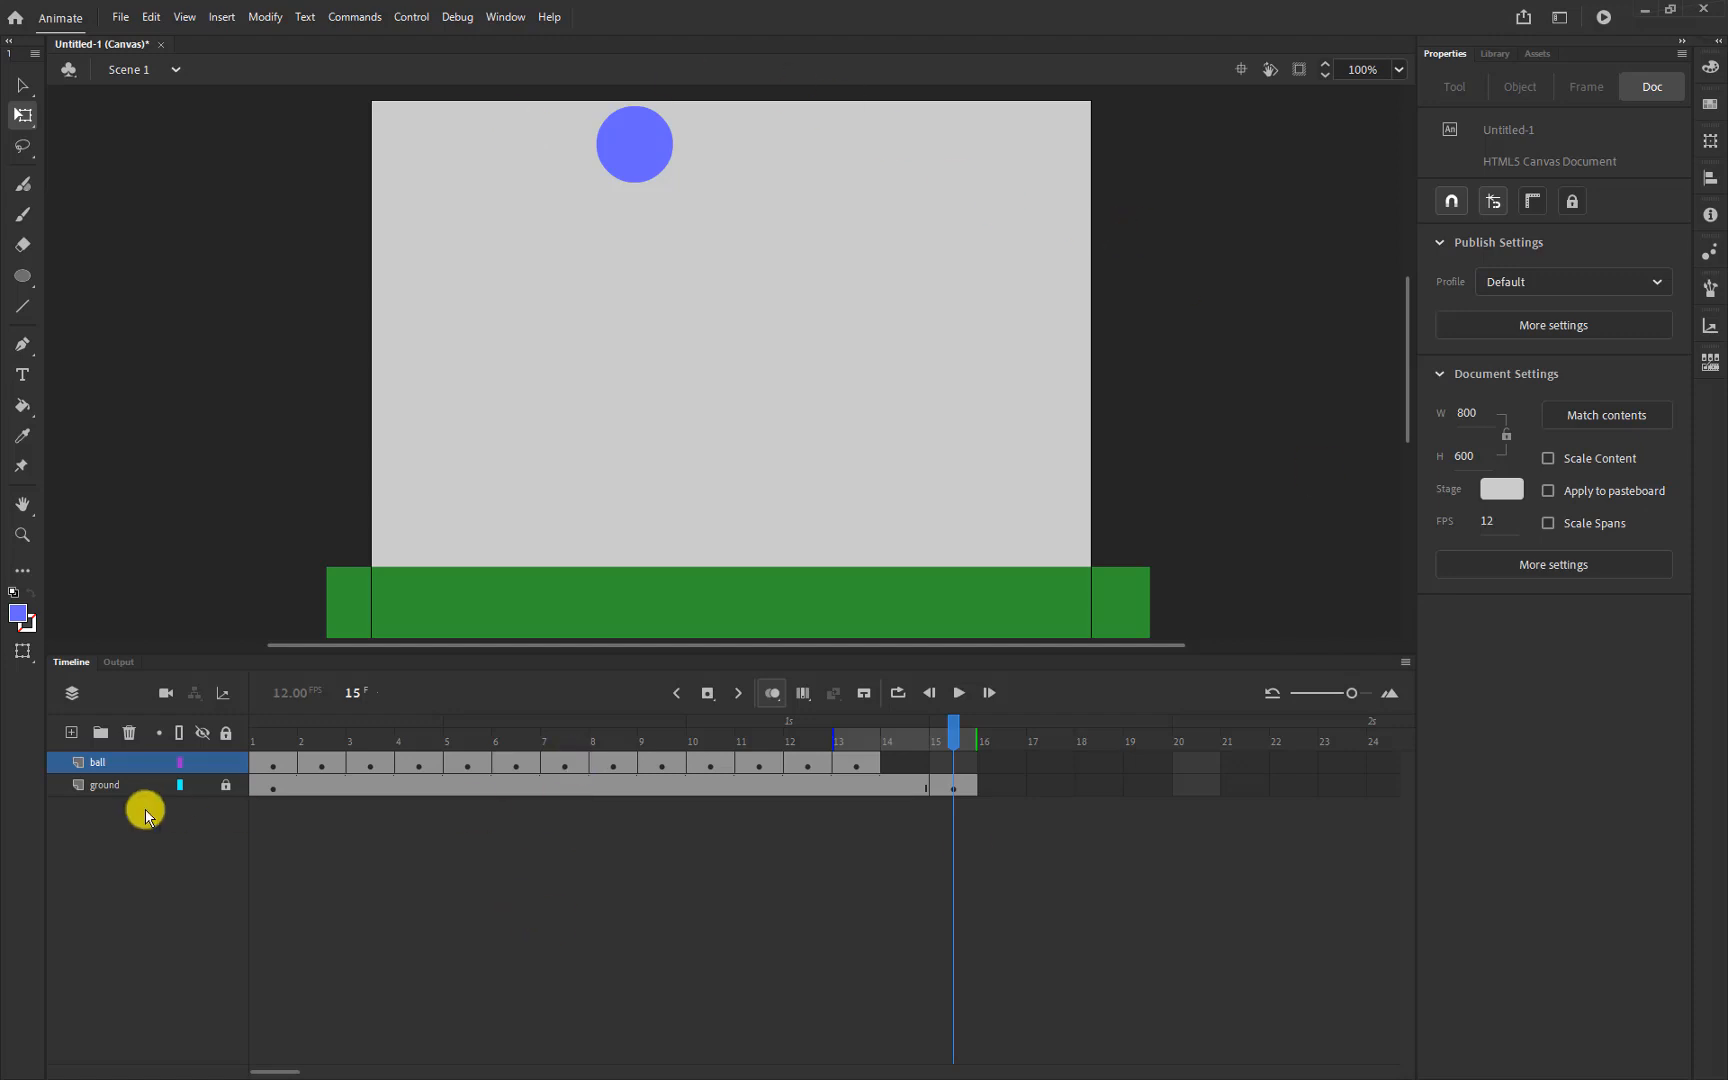
Unlock the ground layer and try moving its frame-15 keyframe to frame 13, undoing each attempt
click(226, 786)
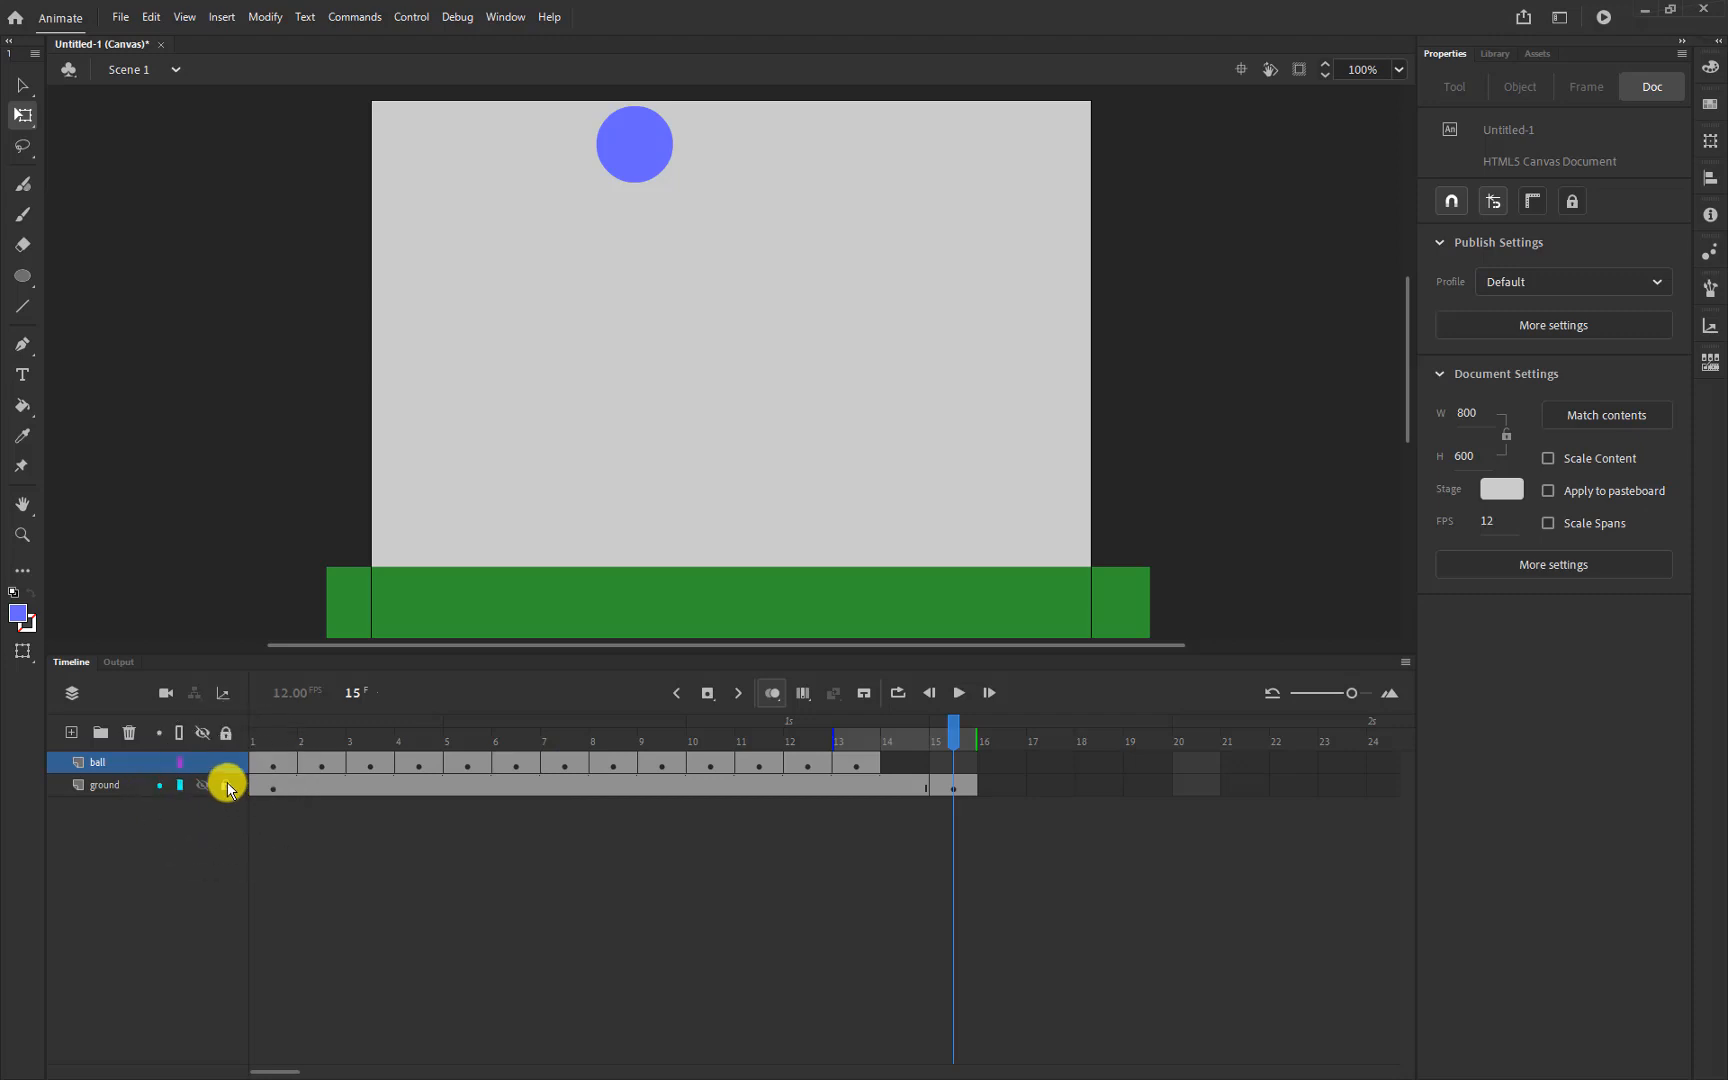
click(228, 788)
click(955, 788)
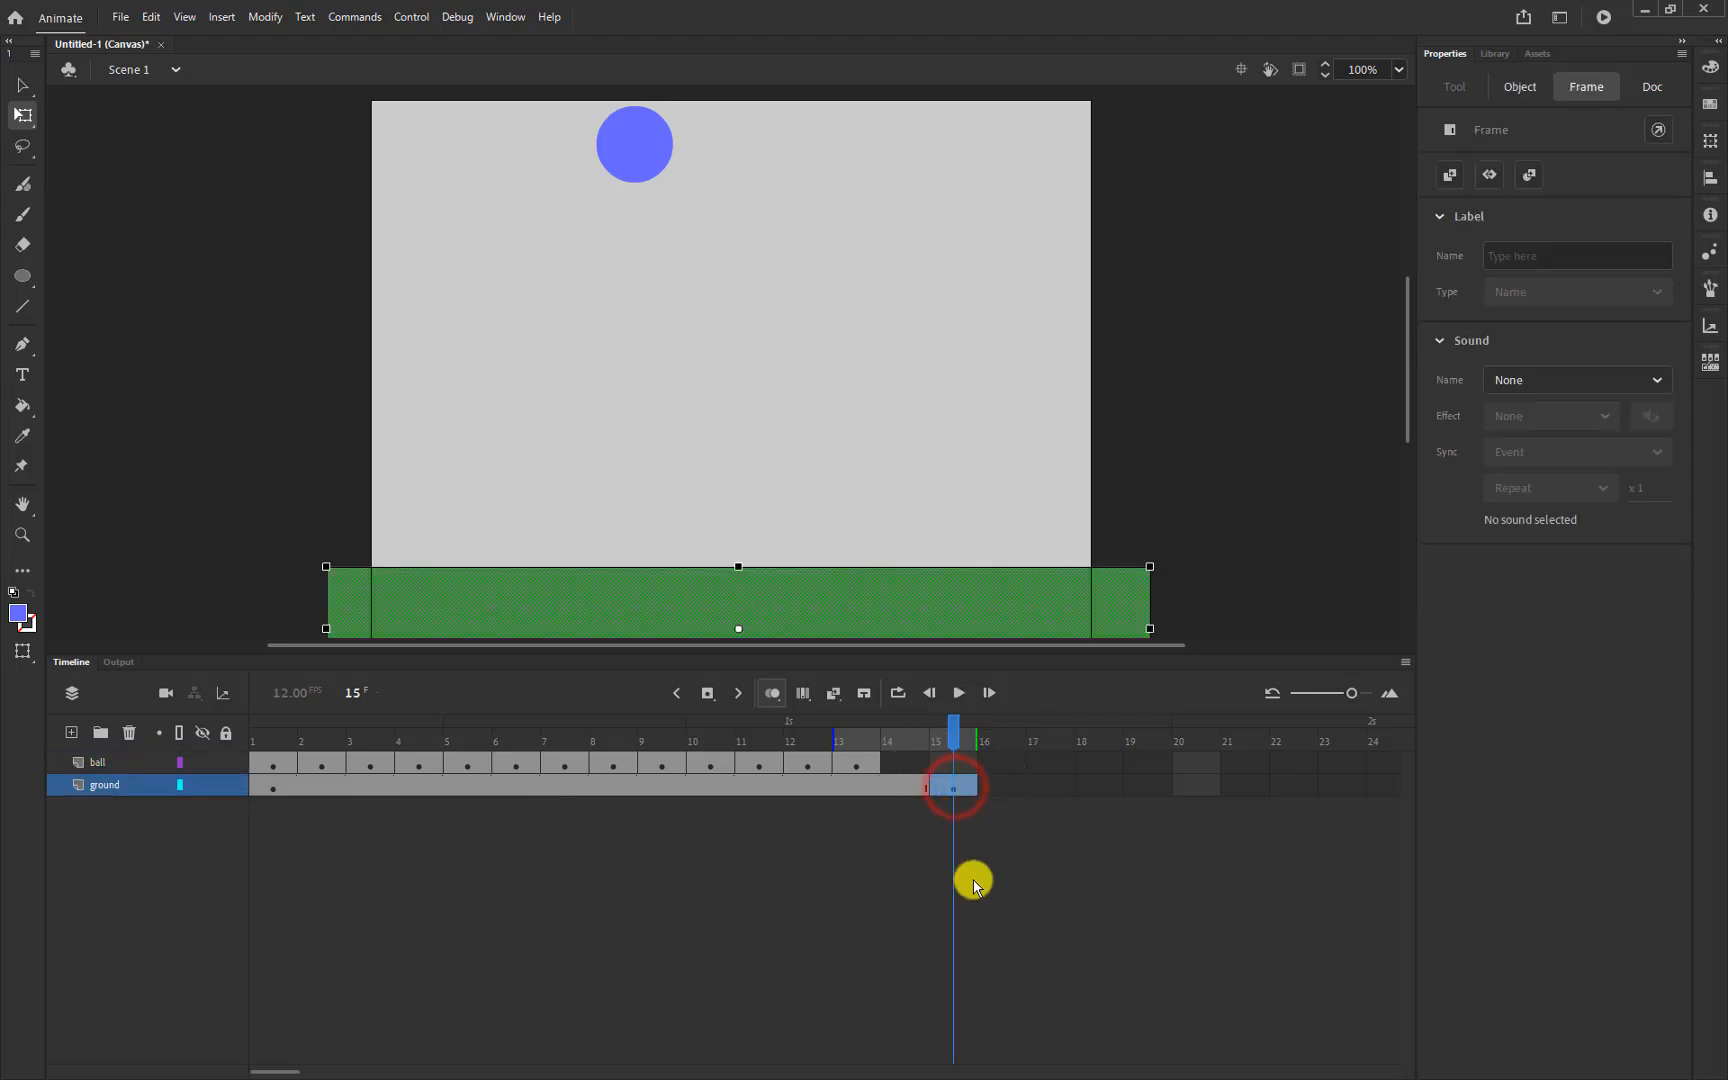
click(961, 782)
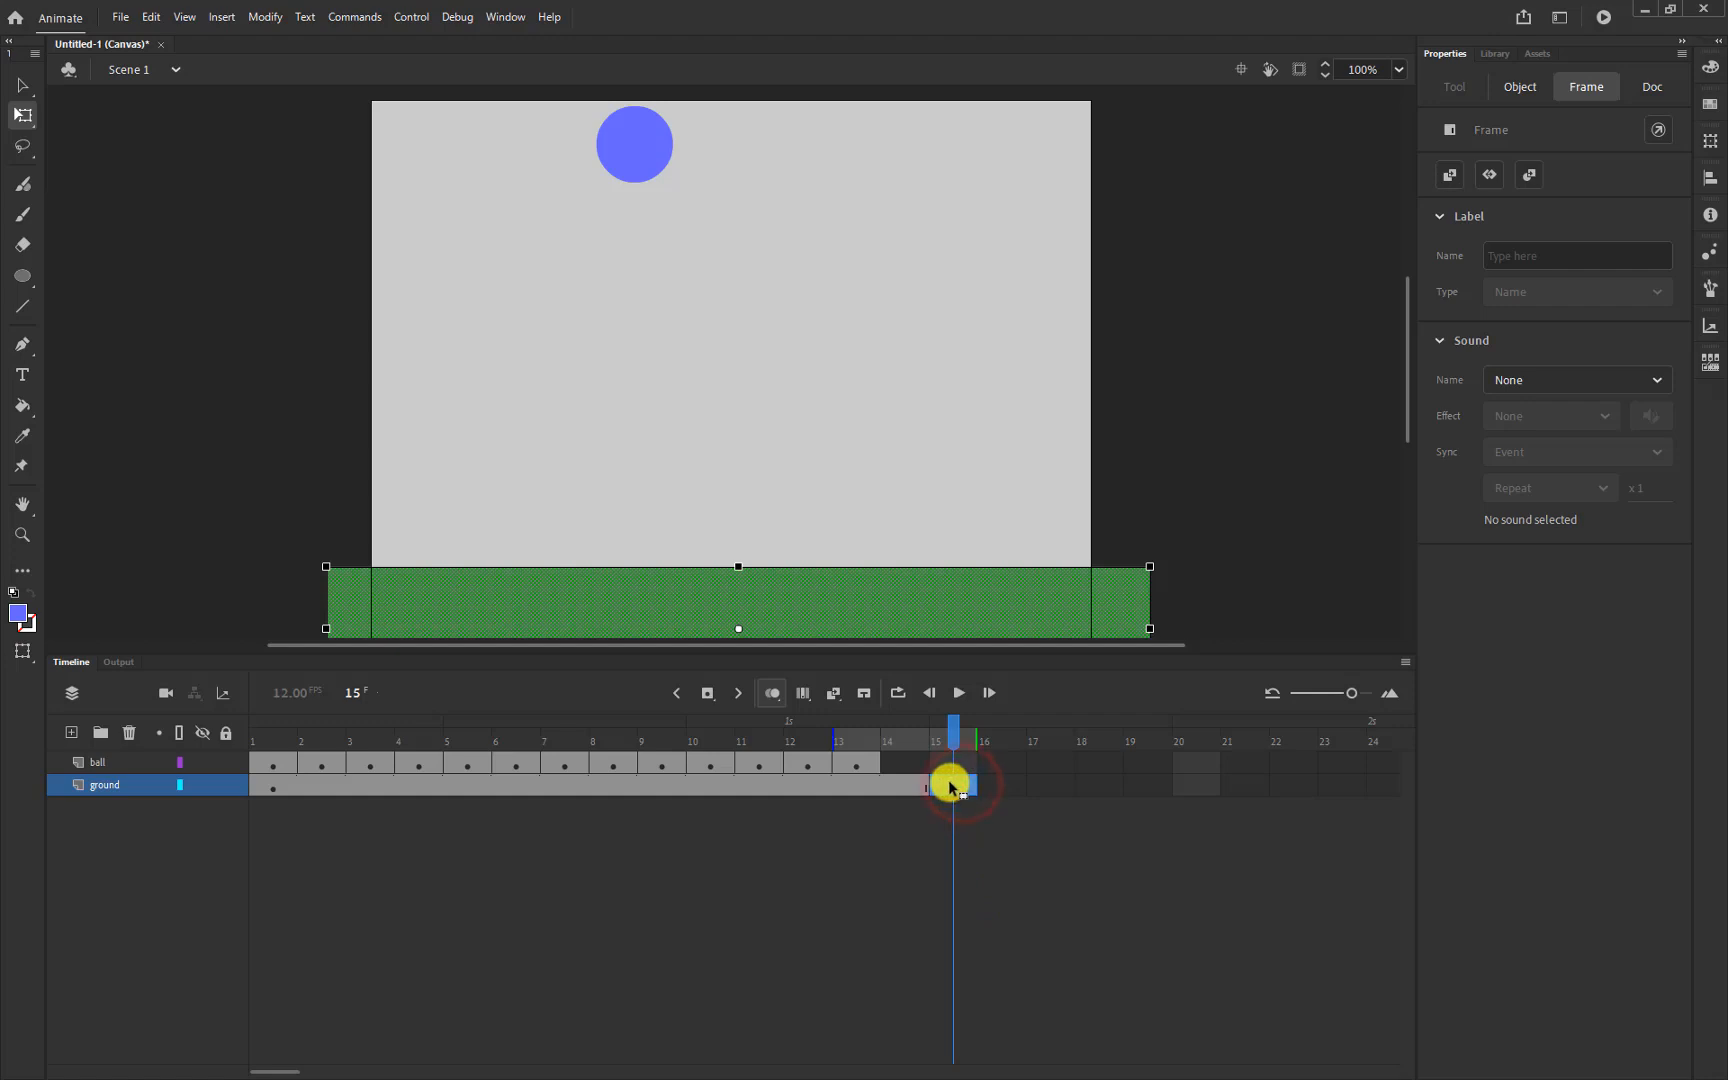
drag(903, 785, 864, 782)
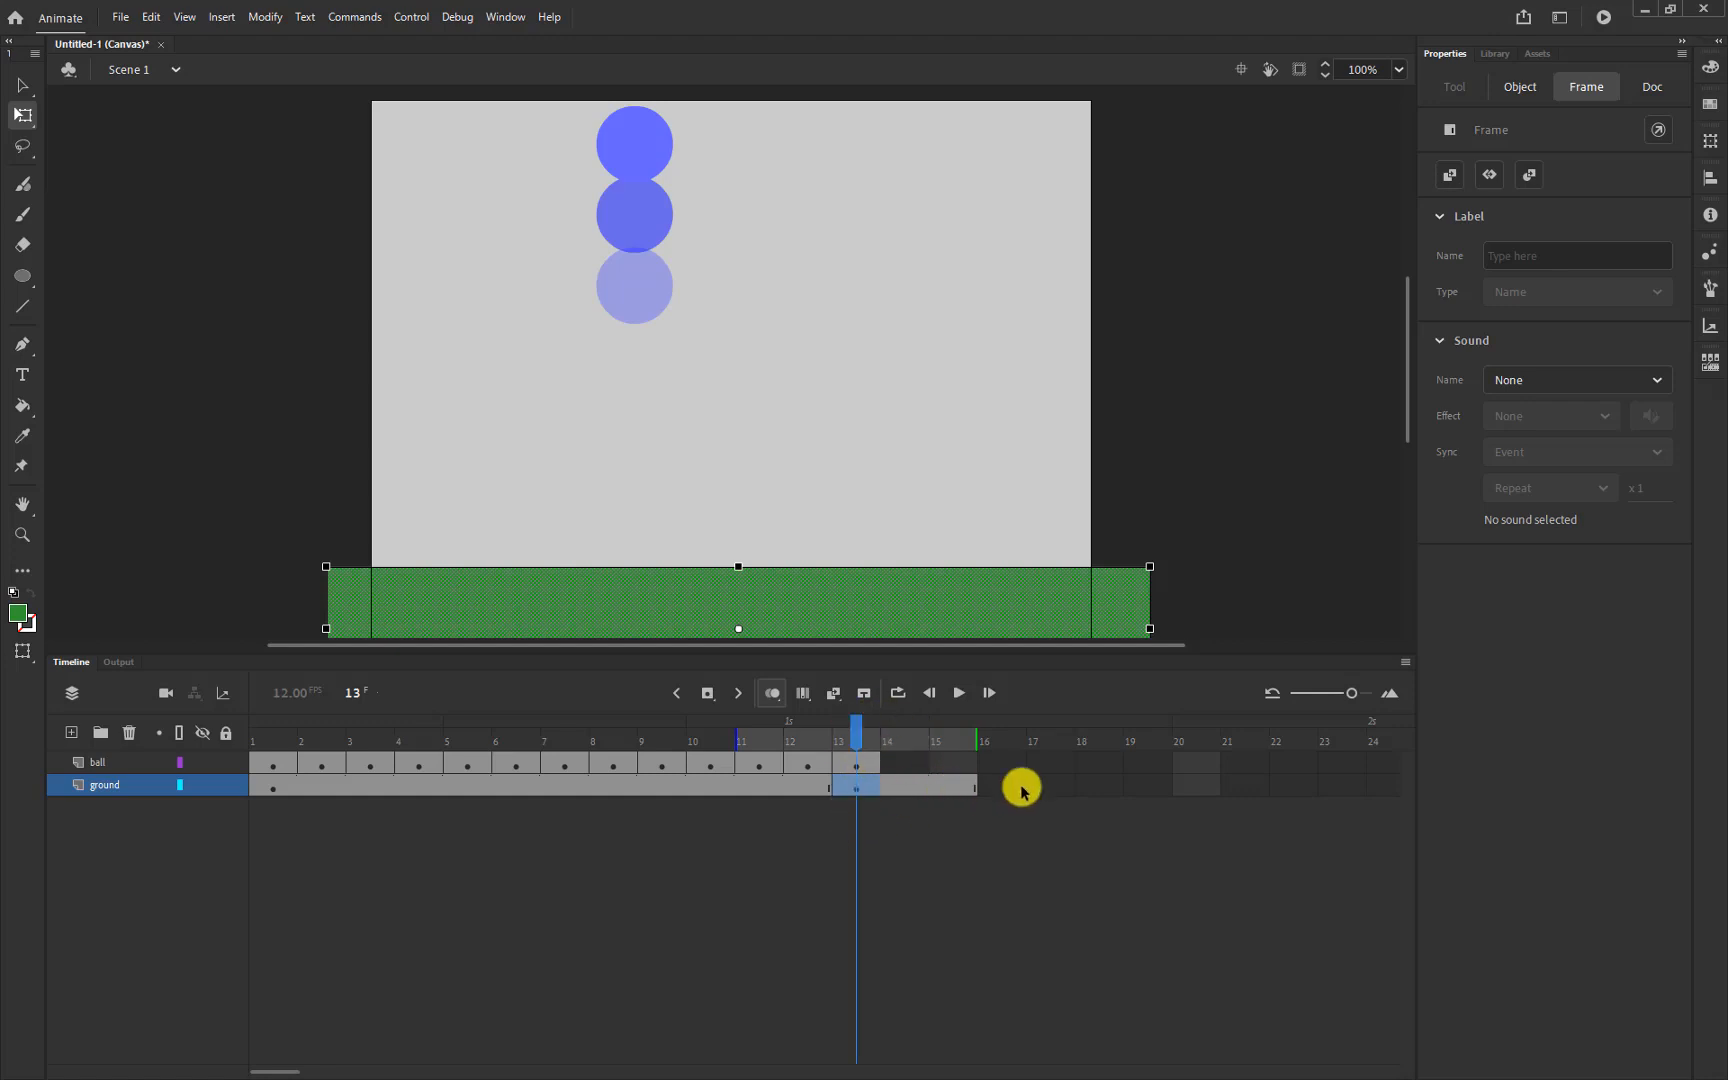
mouse_move(852, 721)
mouse_down()
mouse_move(963, 728)
mouse_move(856, 735)
mouse_up()
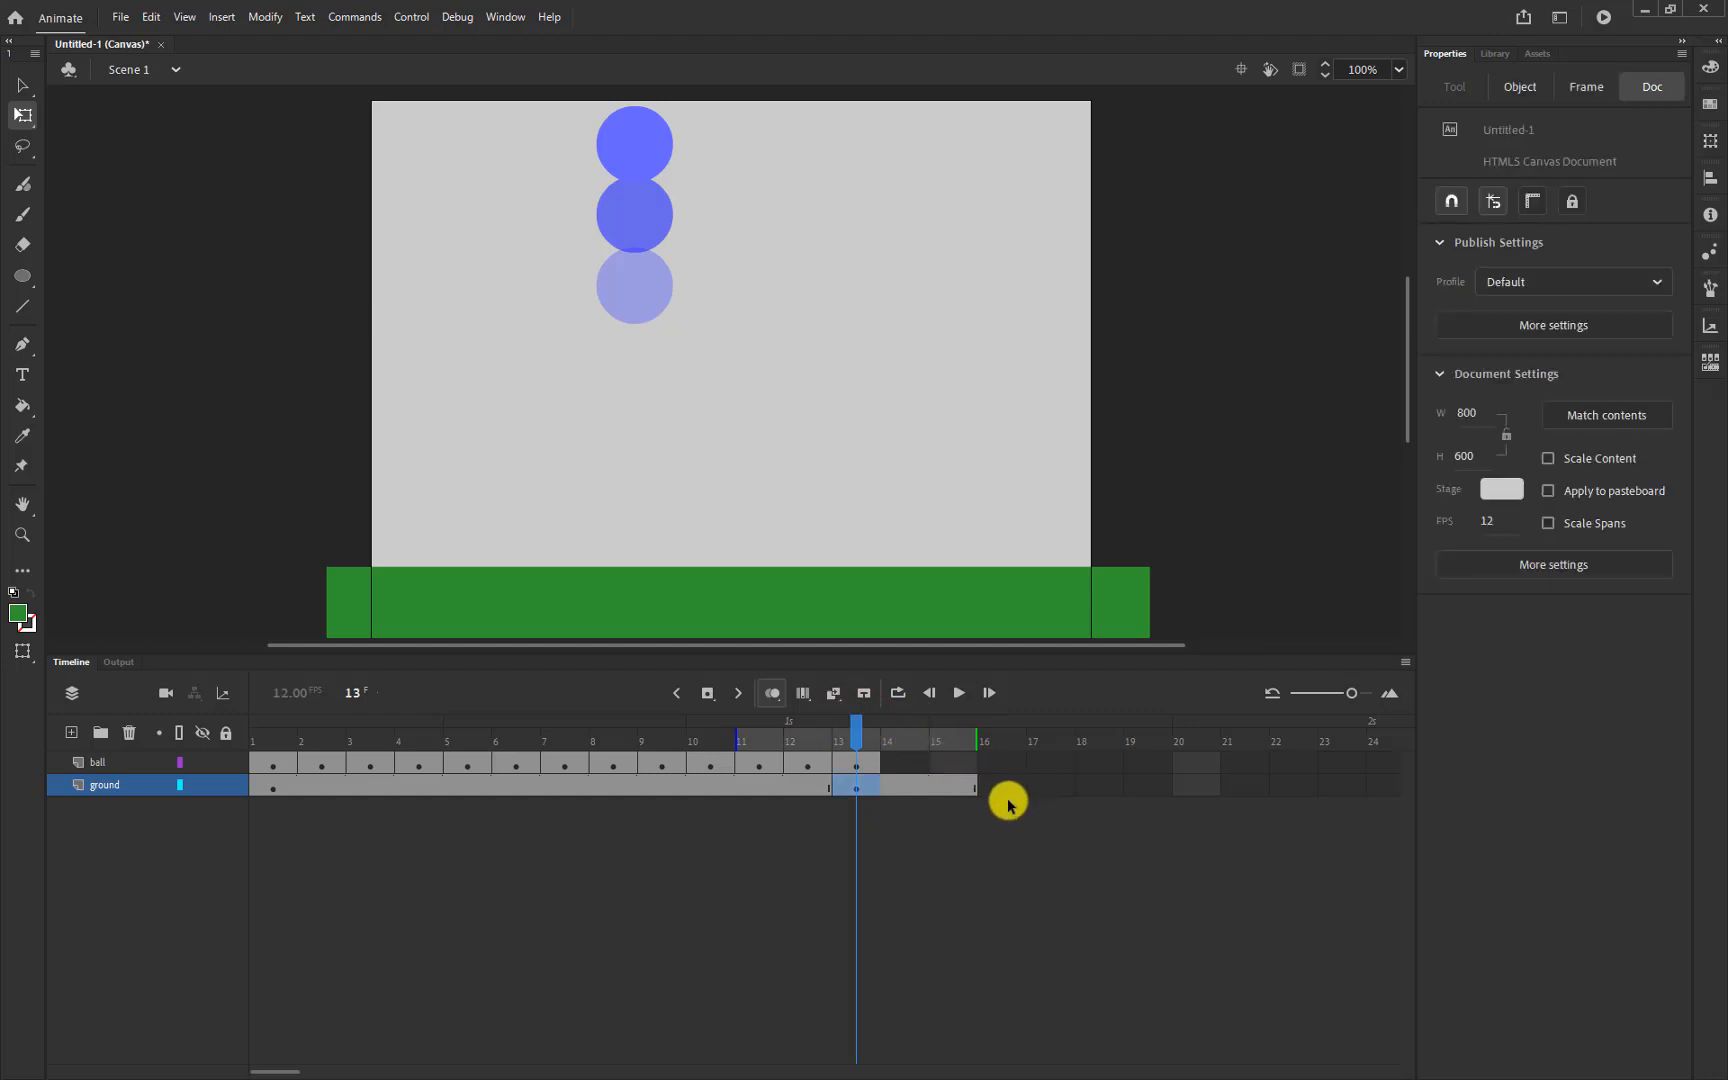
key(ctrl+z)
click(958, 787)
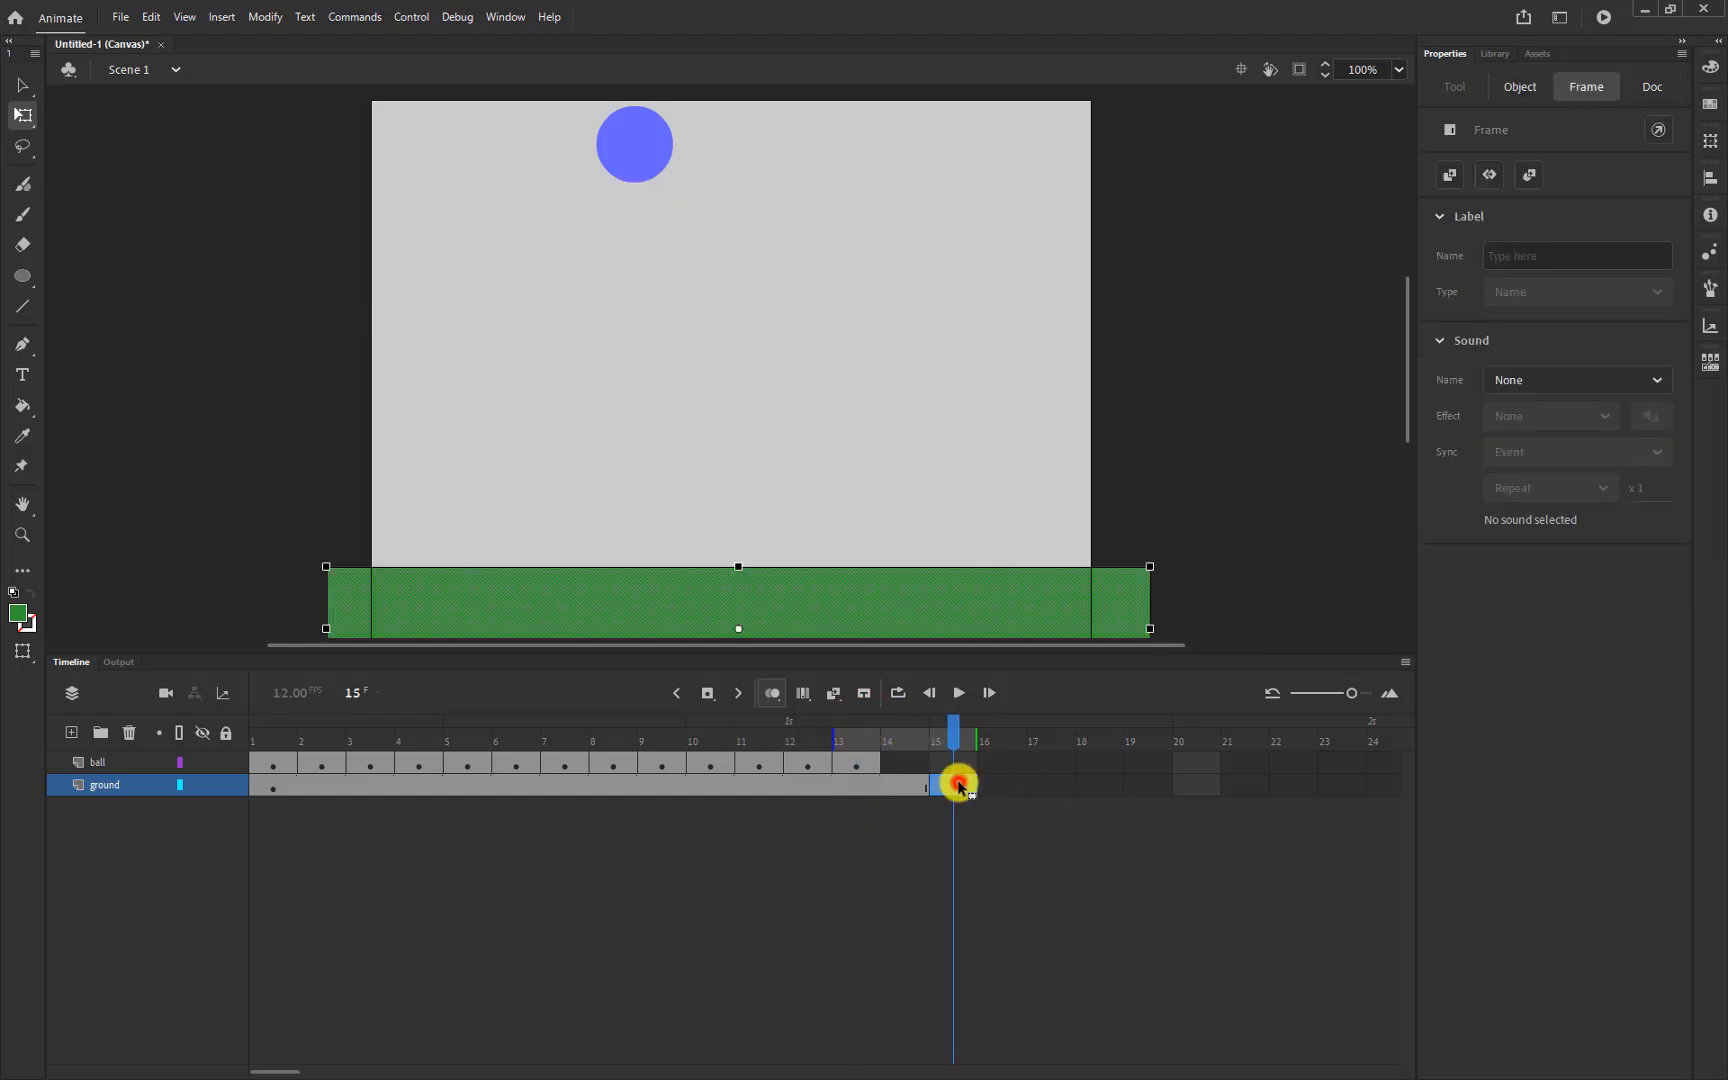
drag(958, 787, 864, 786)
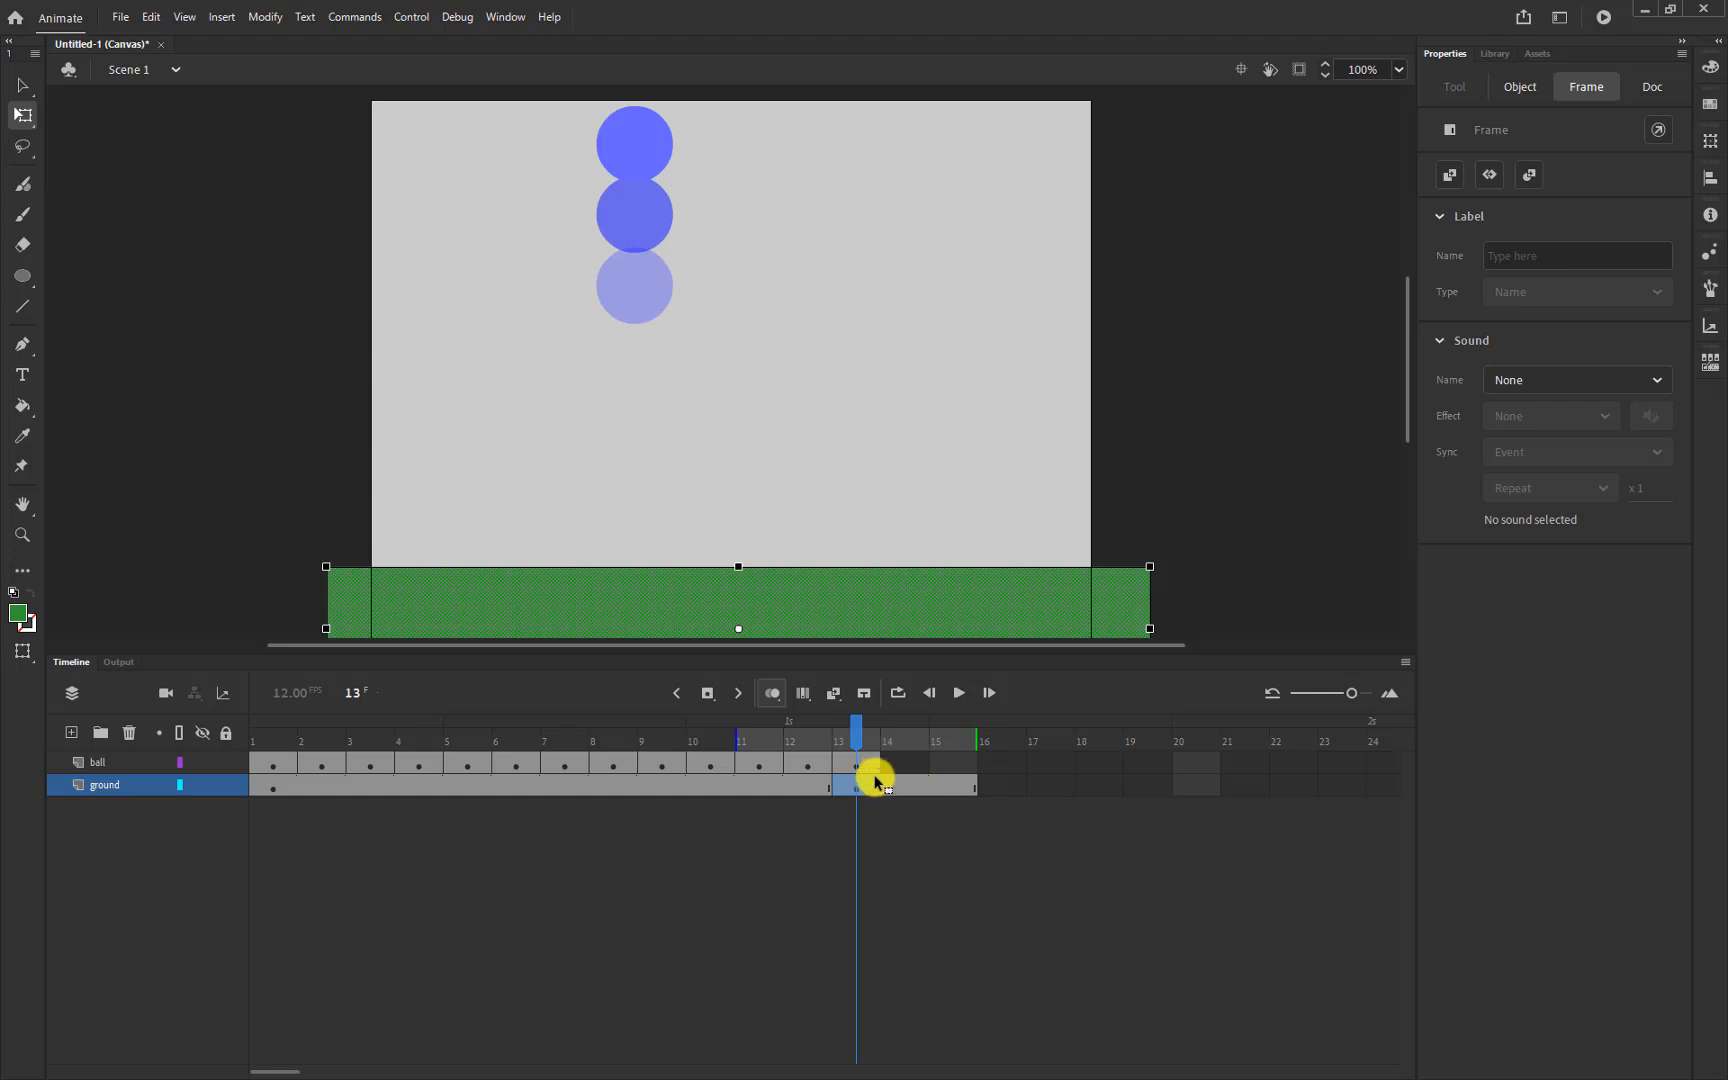
key(ctrl+z)
click(1030, 841)
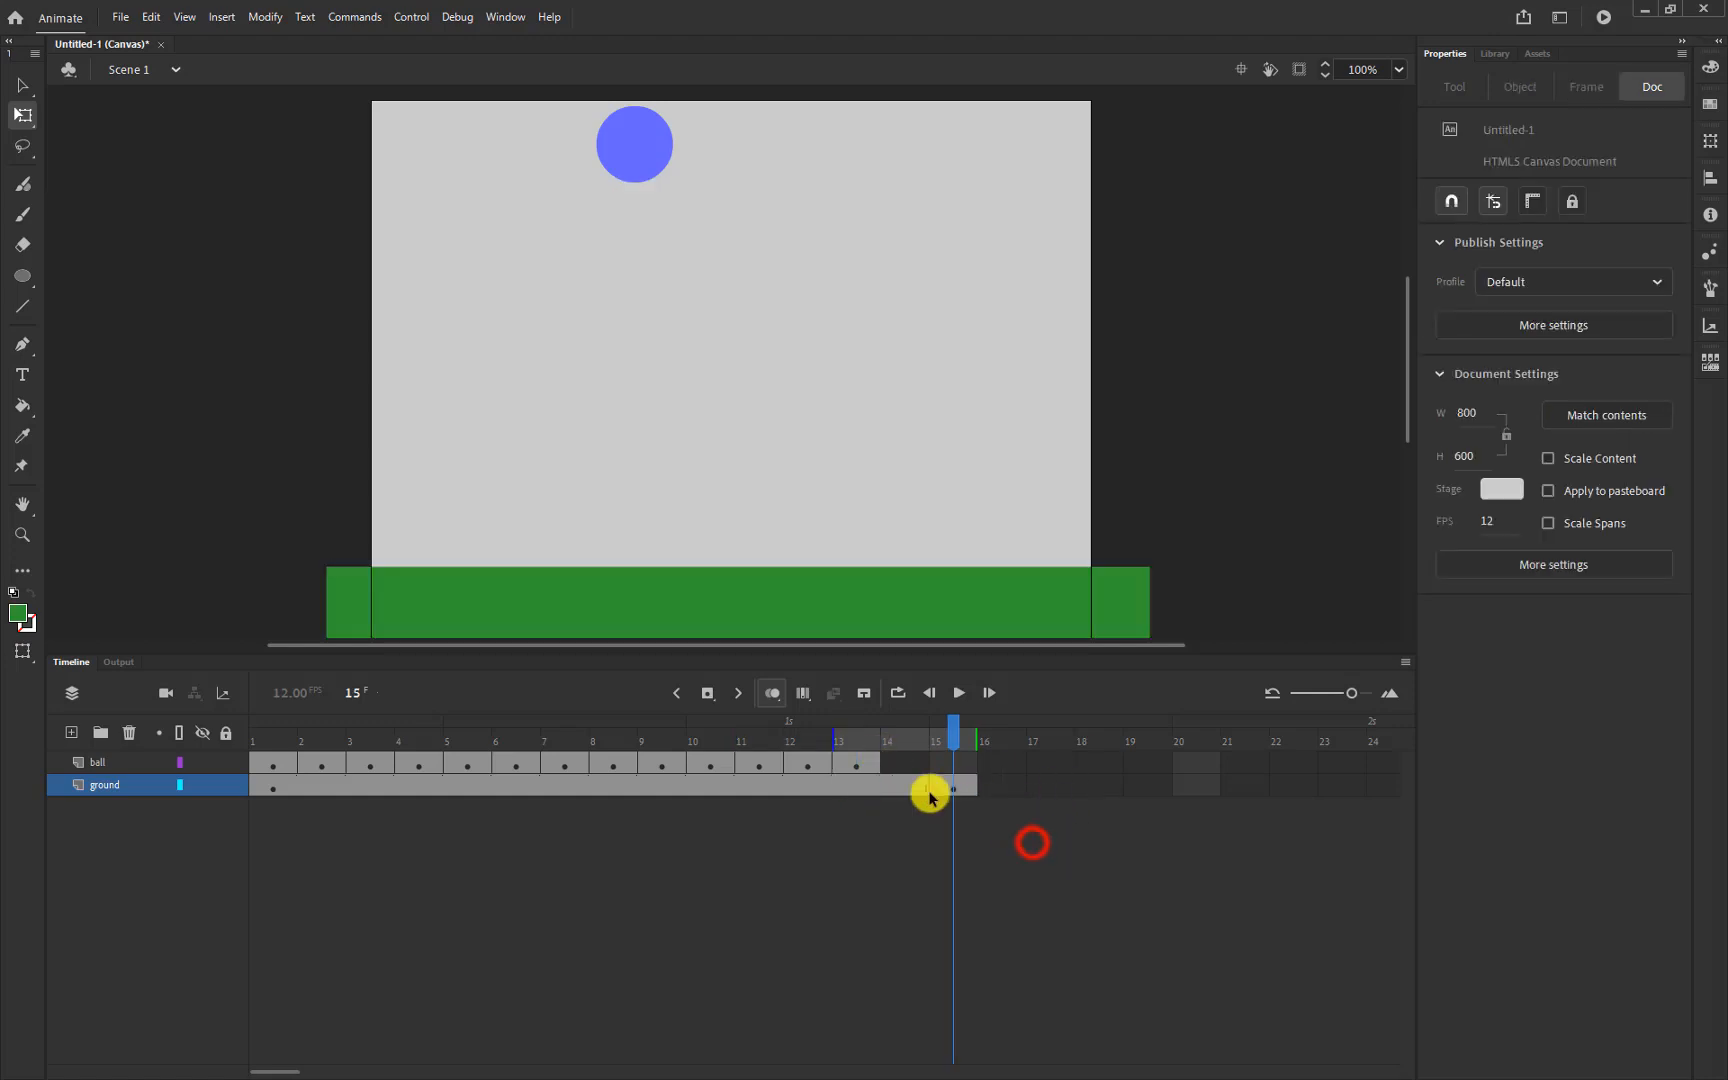
Remove ground frames 14–15 so the ground ends at frame 13 with the ball
click(918, 785)
drag(918, 785, 953, 787)
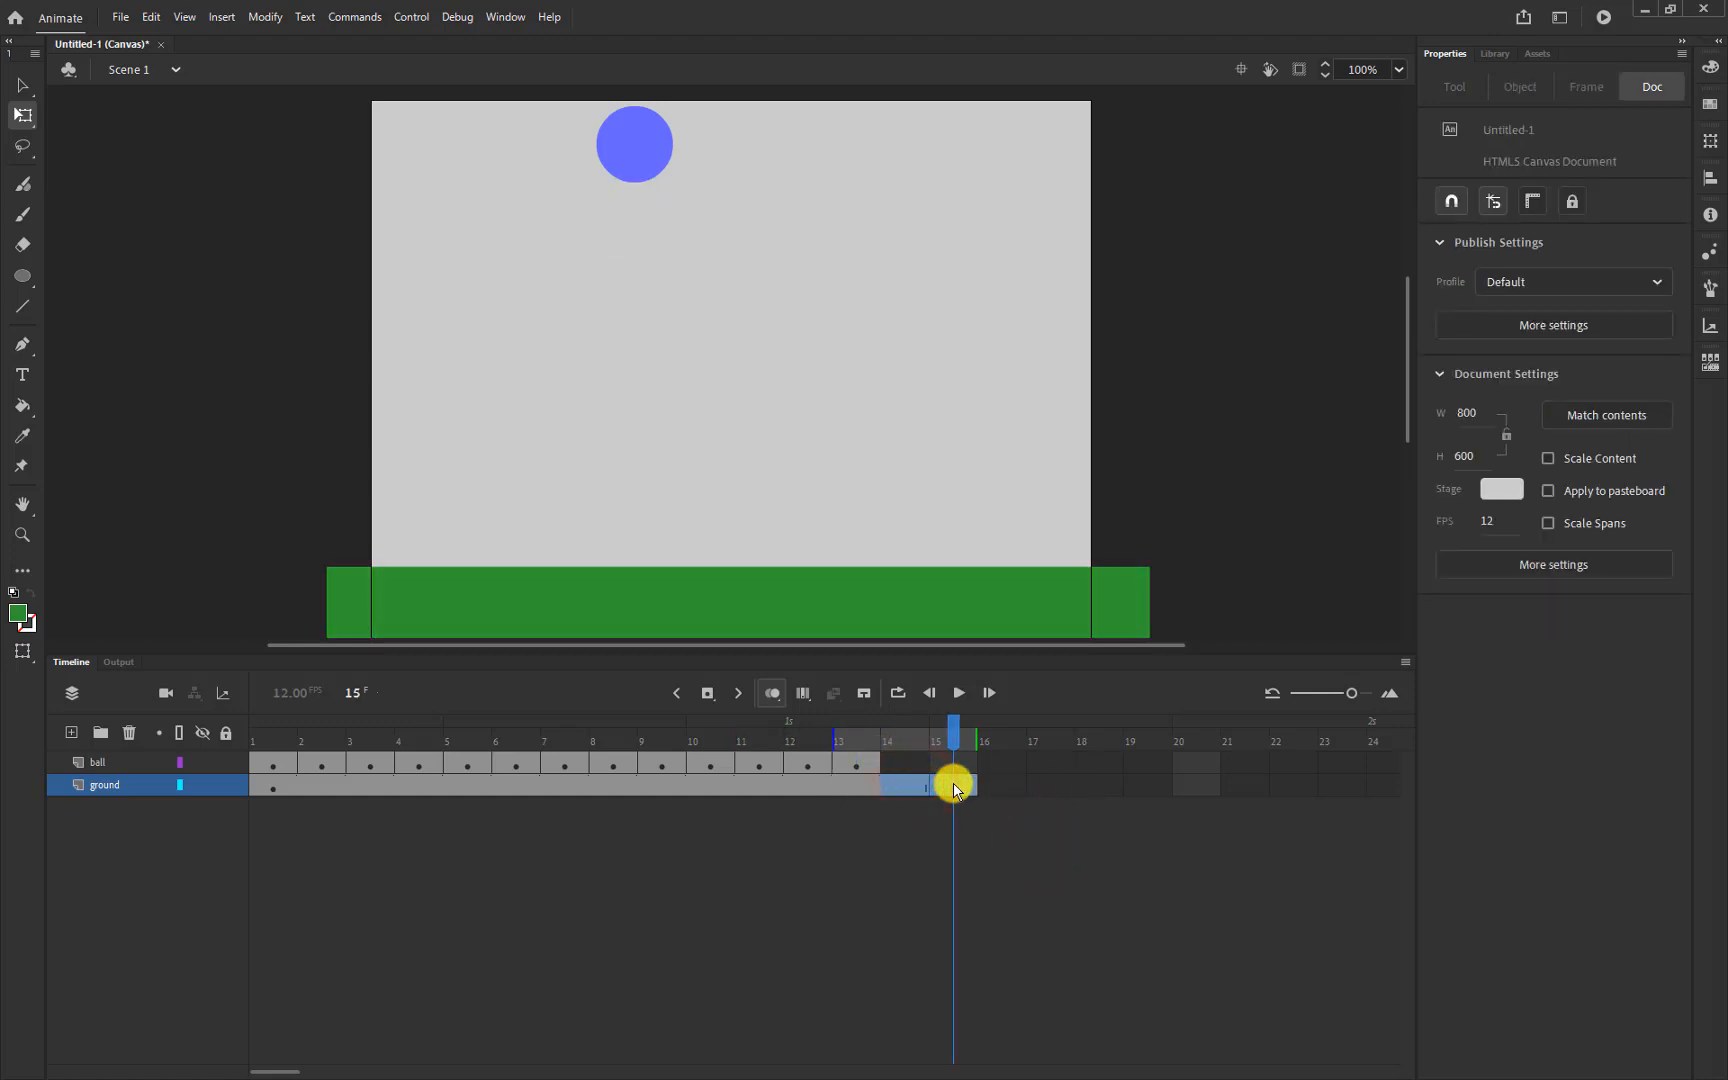
right_click(918, 785)
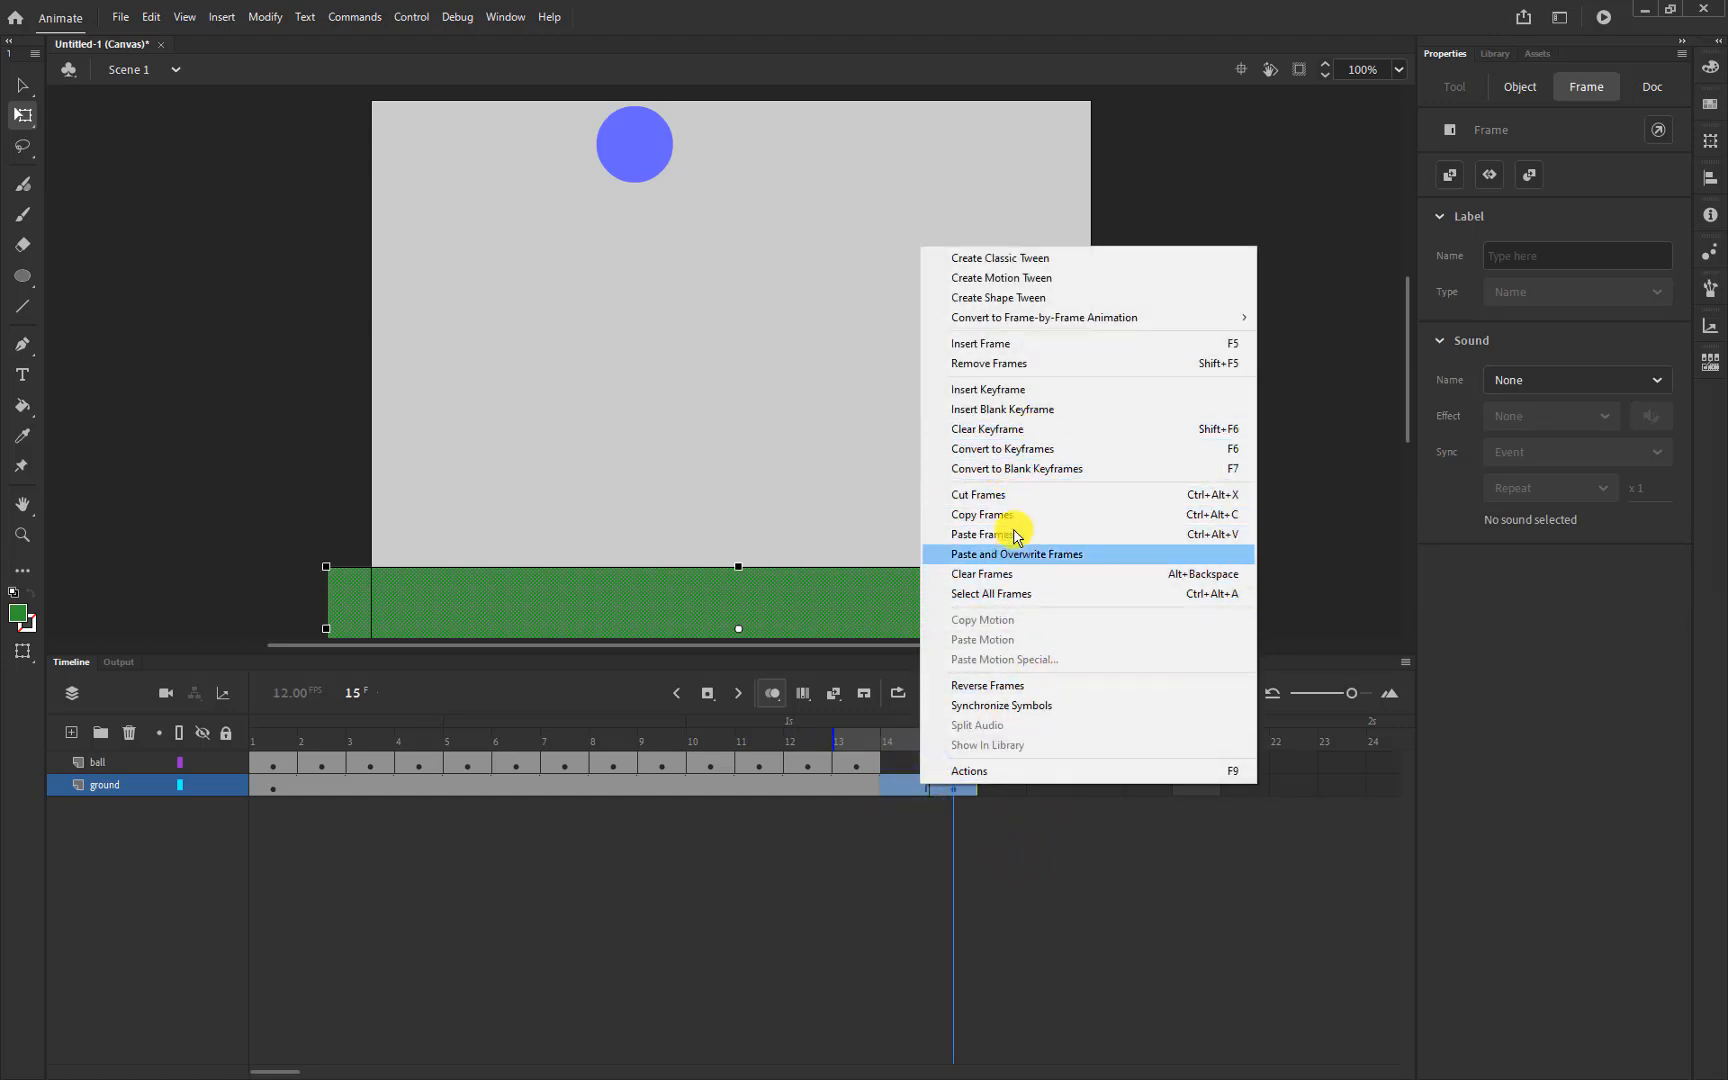
click(1030, 364)
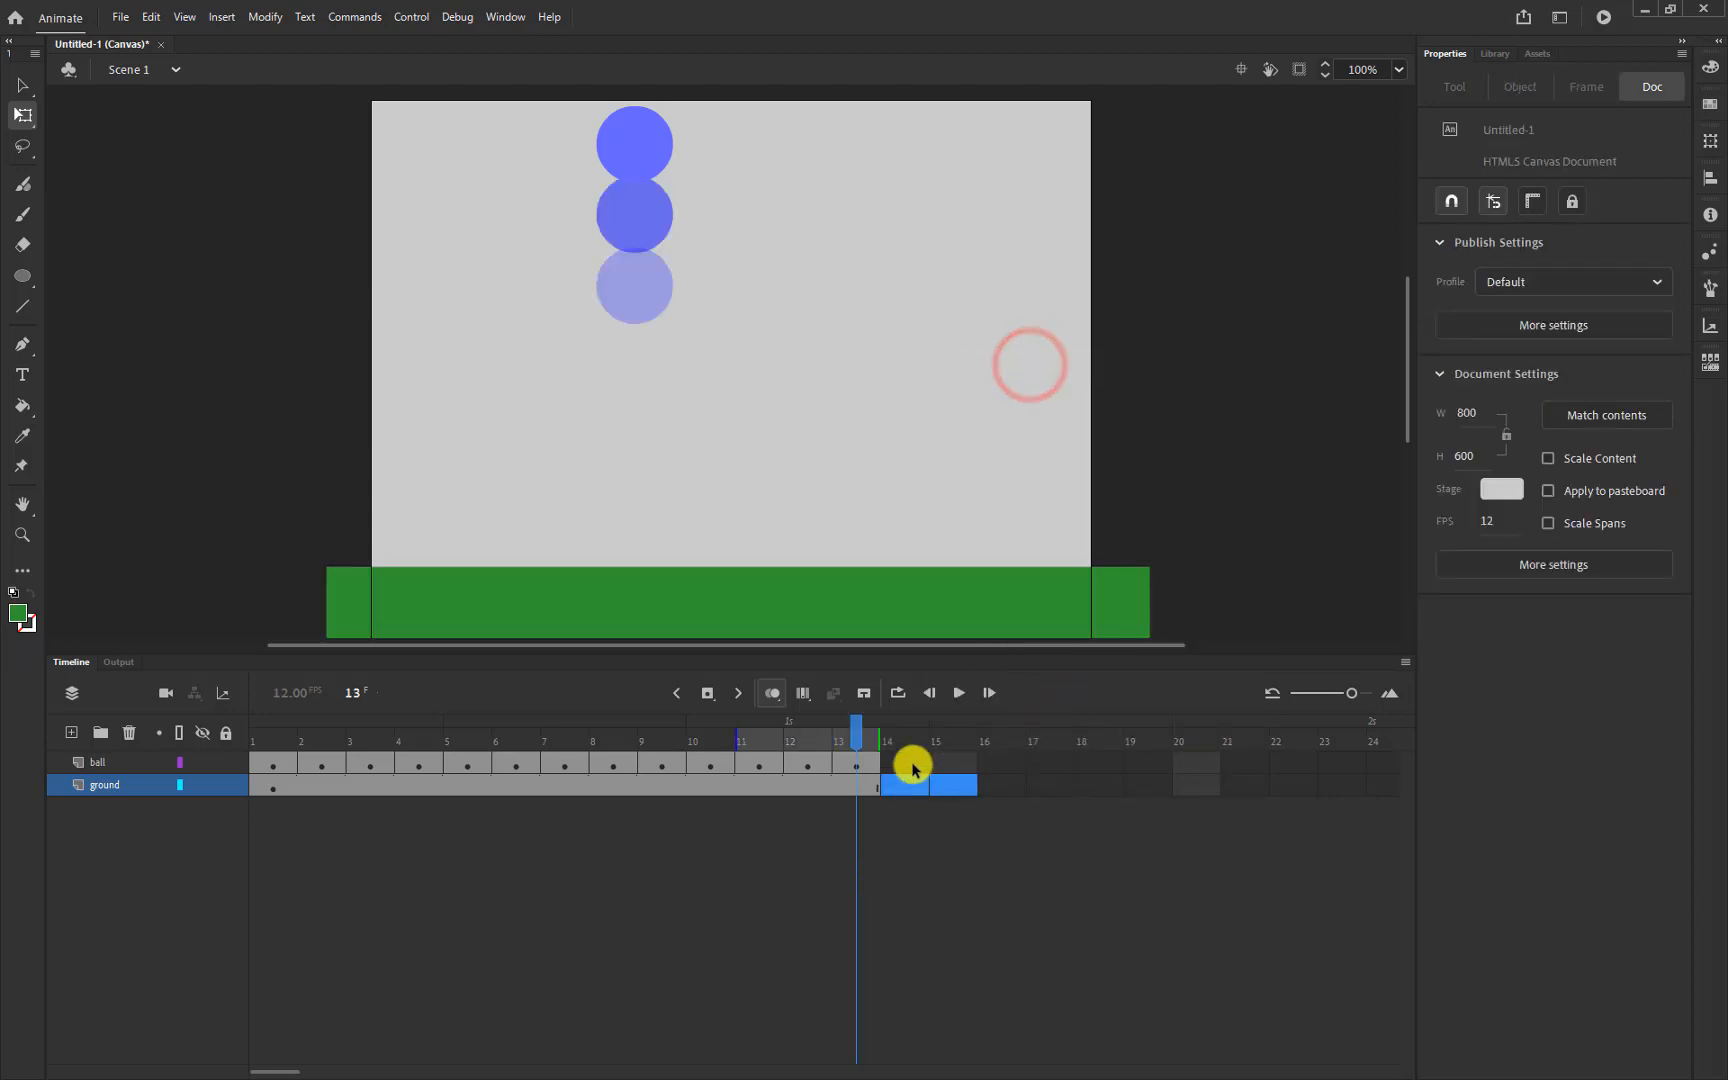
drag(856, 737, 202, 740)
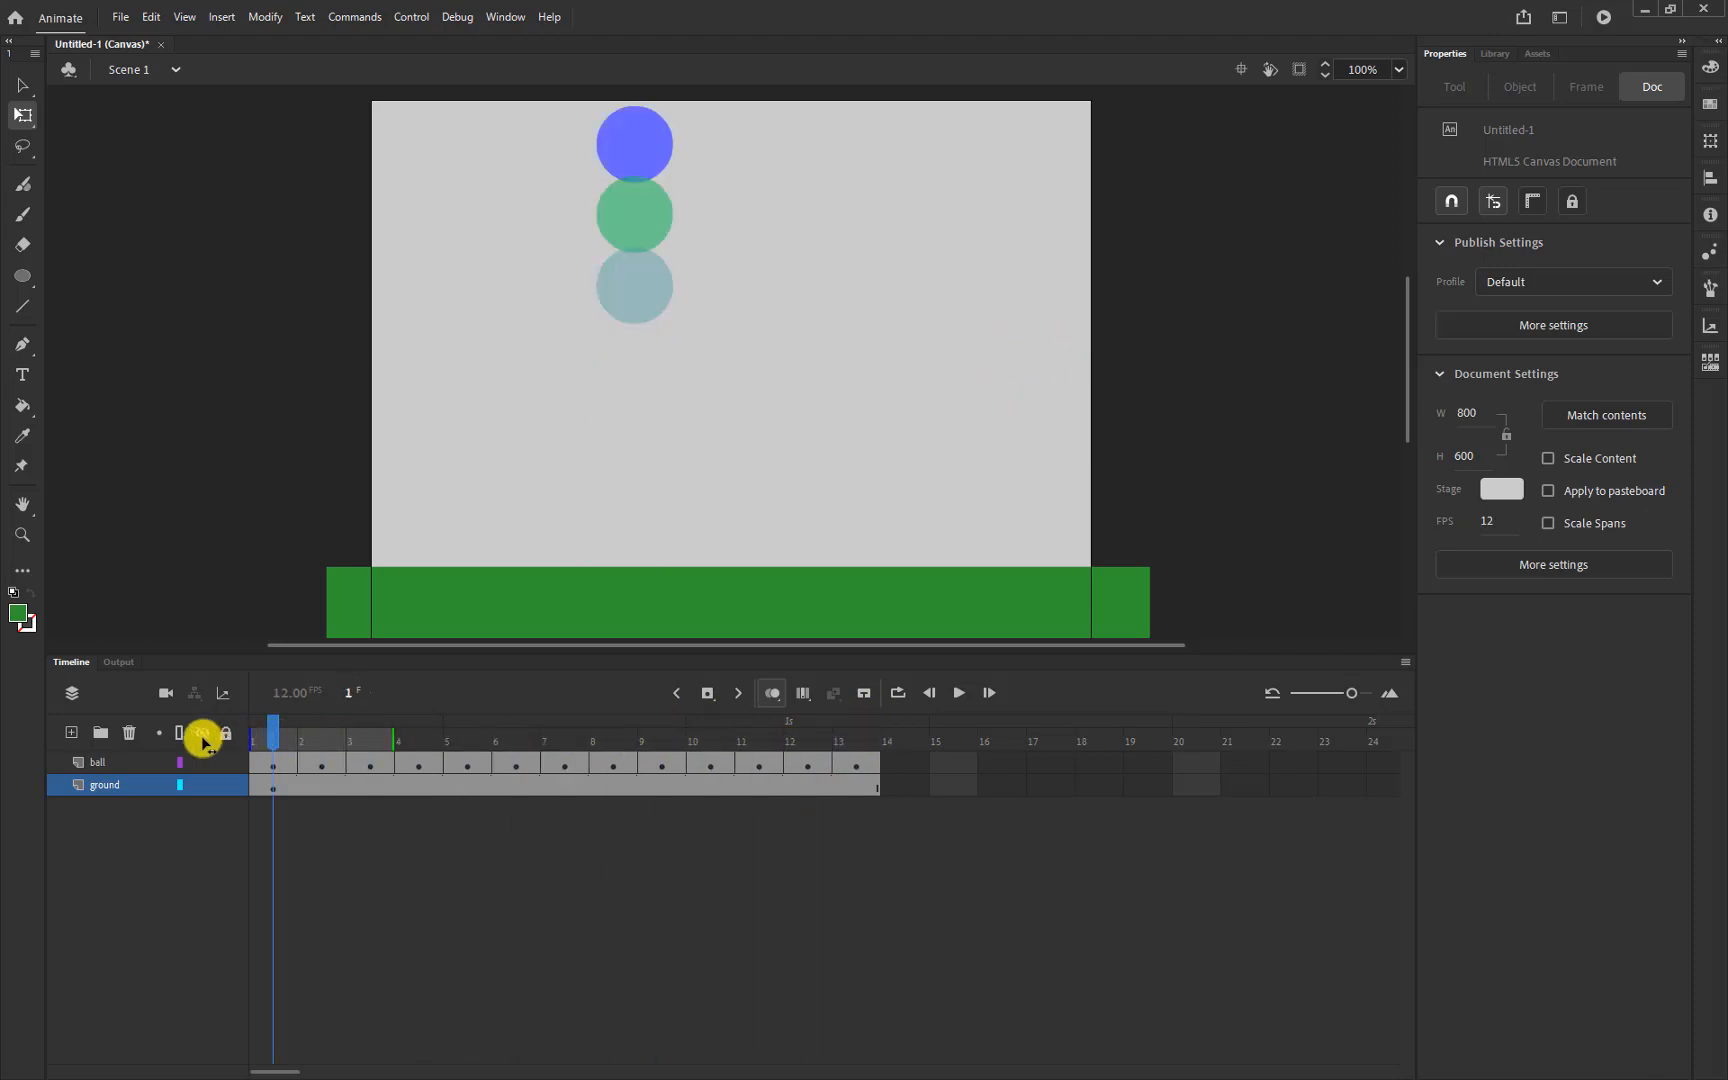
Replay the 13-frame bounce on stage, finishing with Control > Play
click(959, 696)
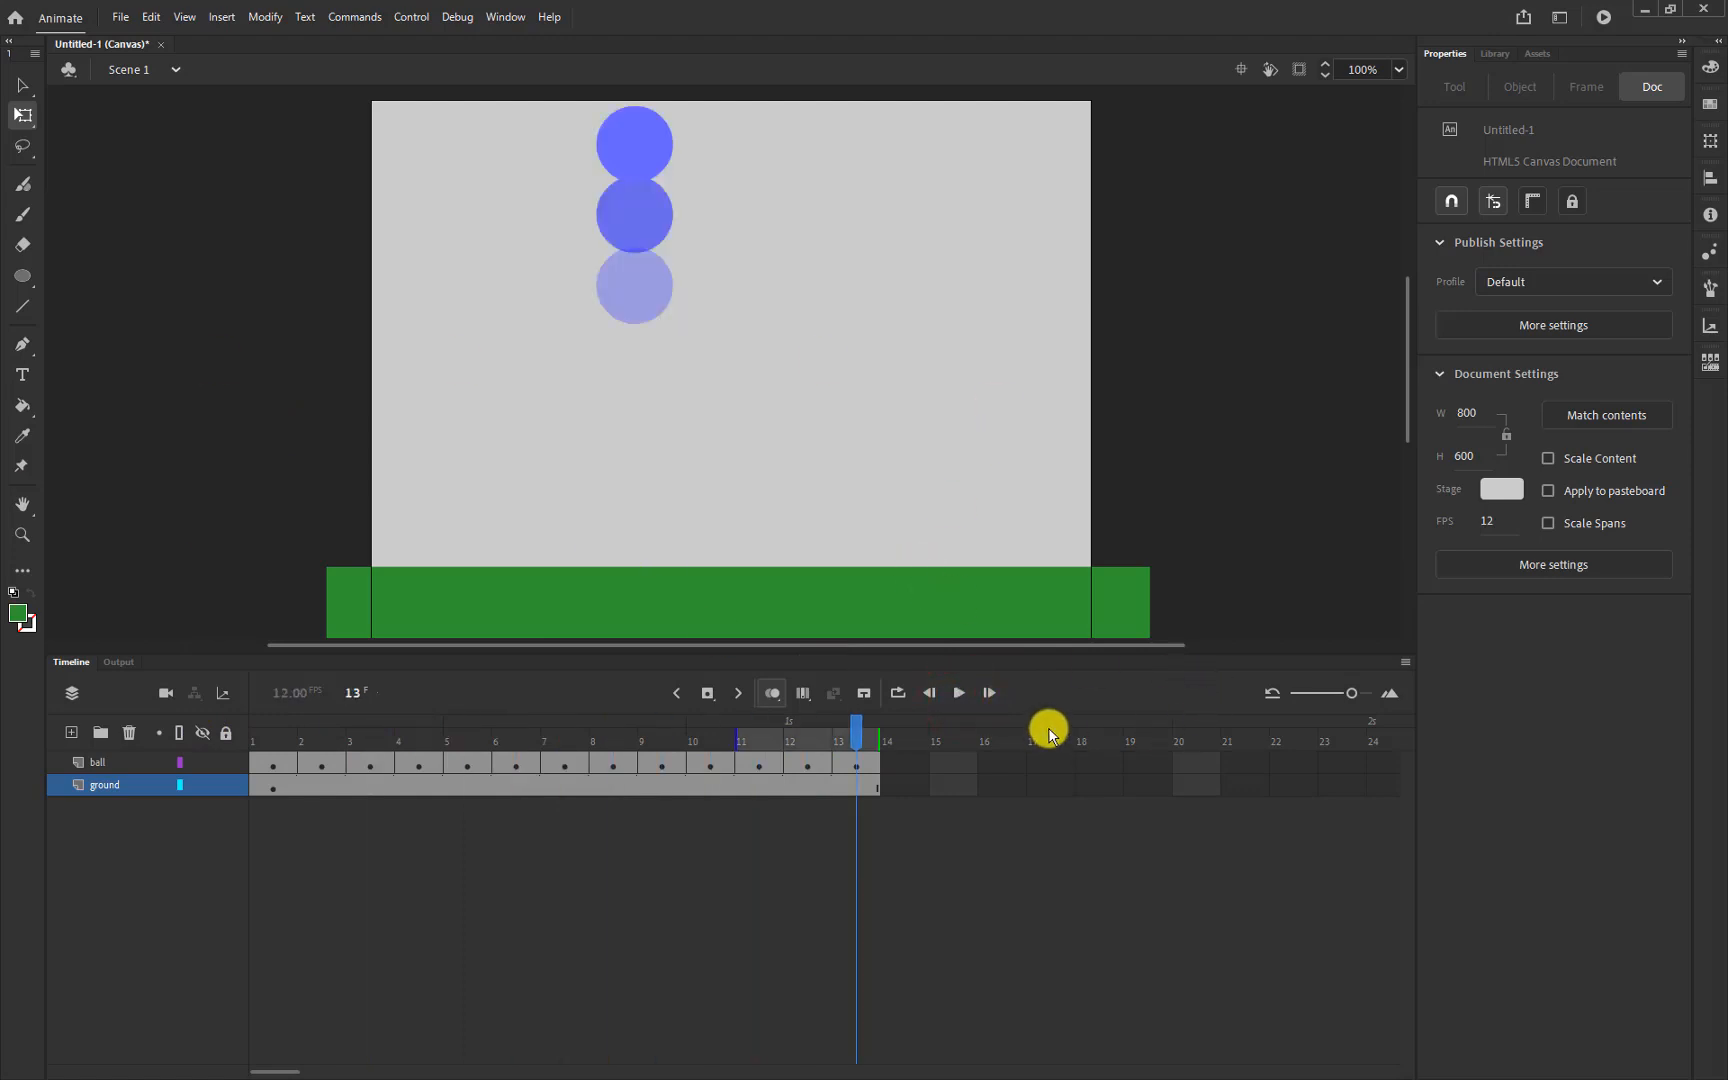
click(961, 693)
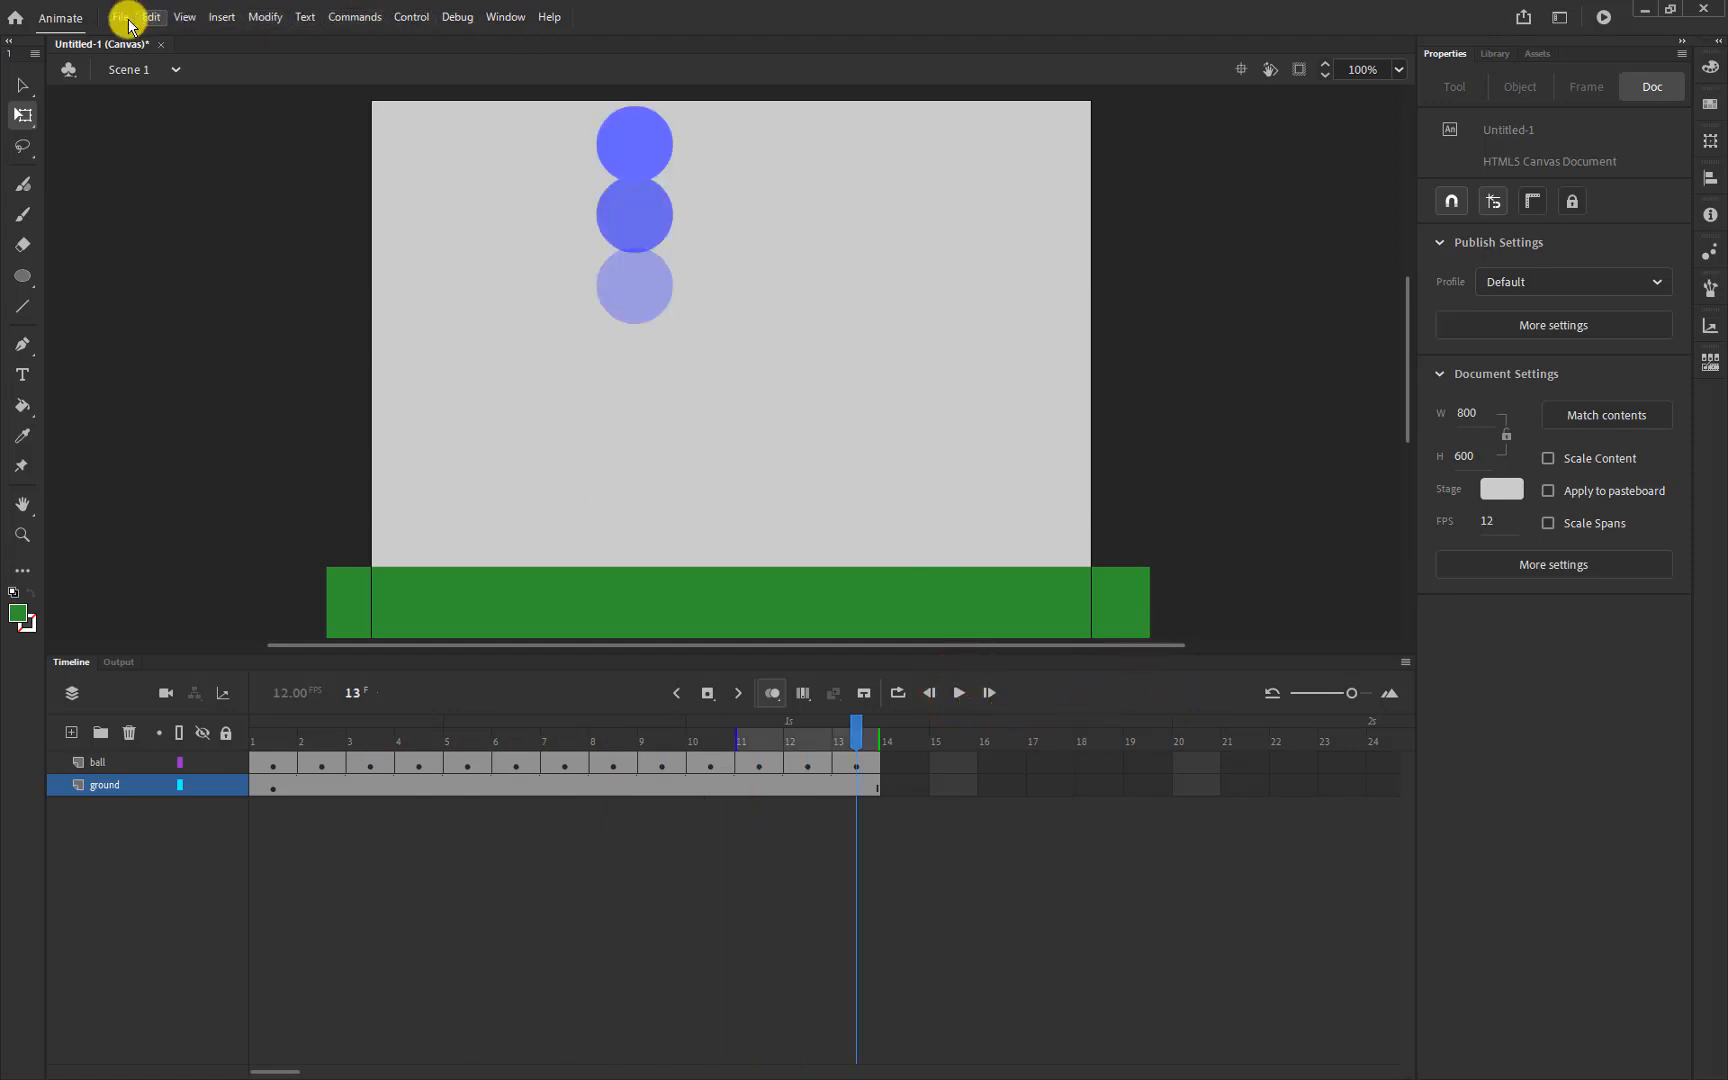
click(187, 17)
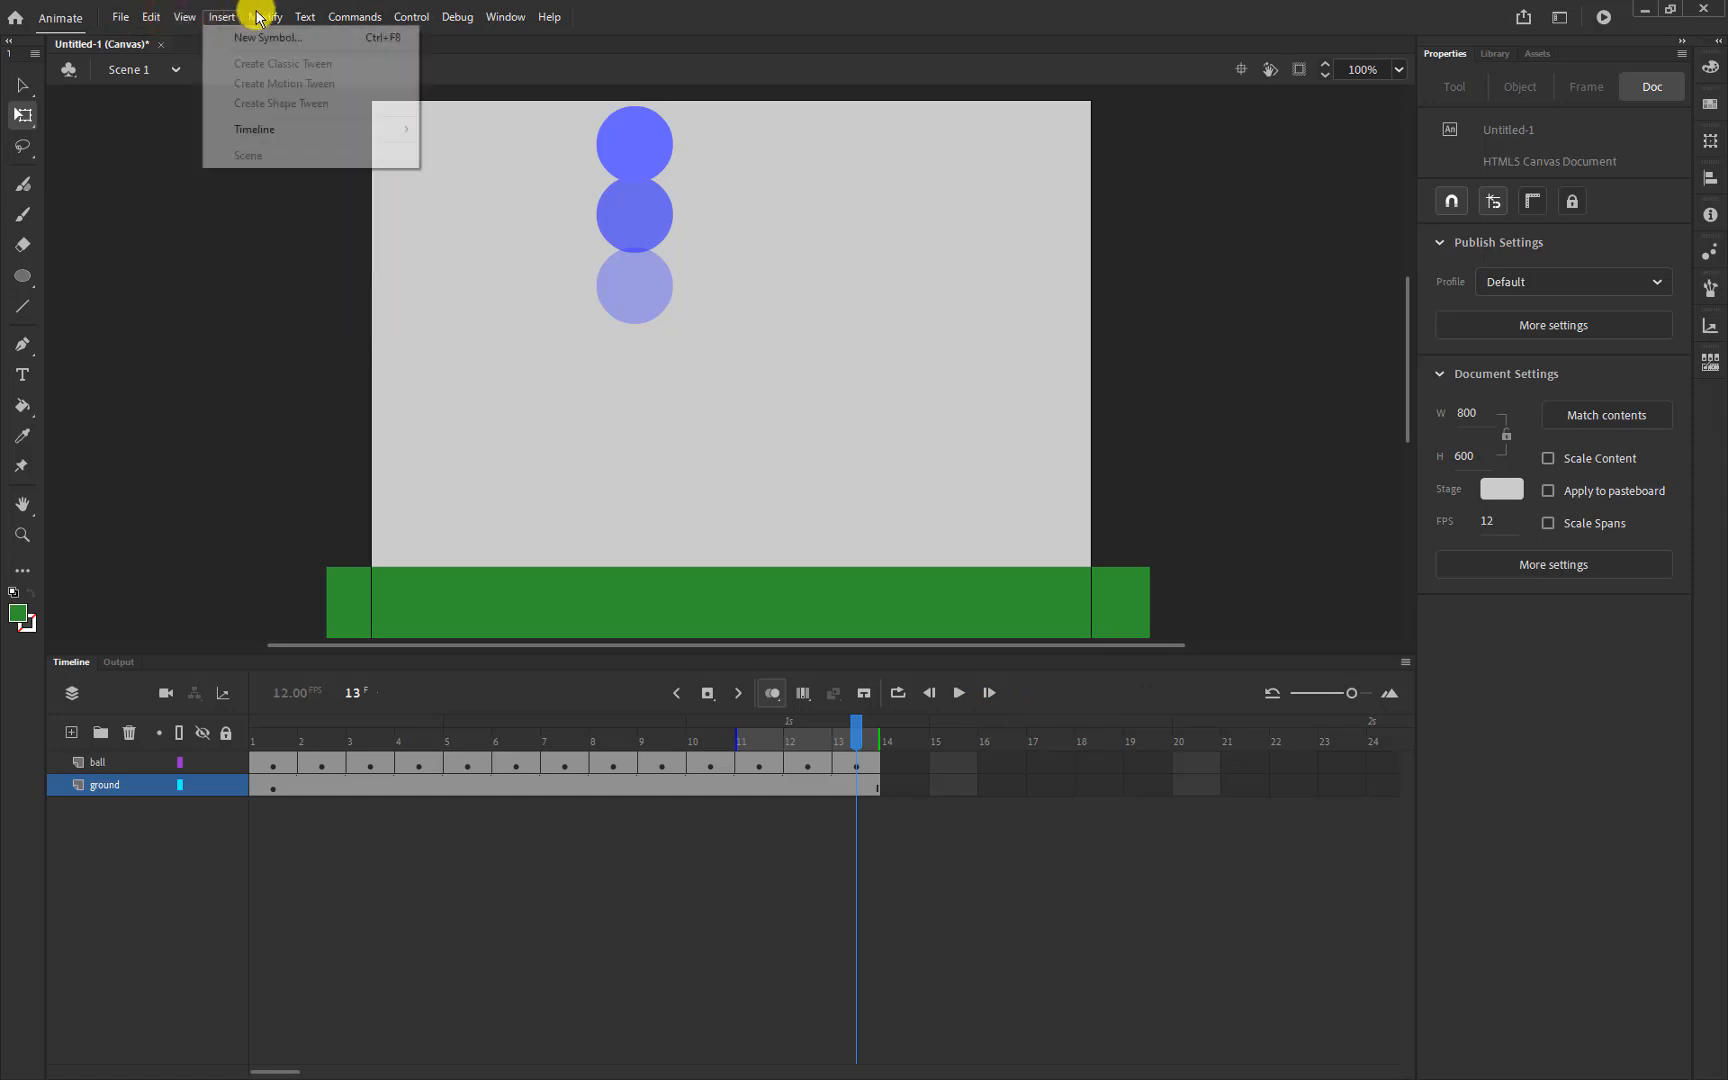
mouse_move(273, 17)
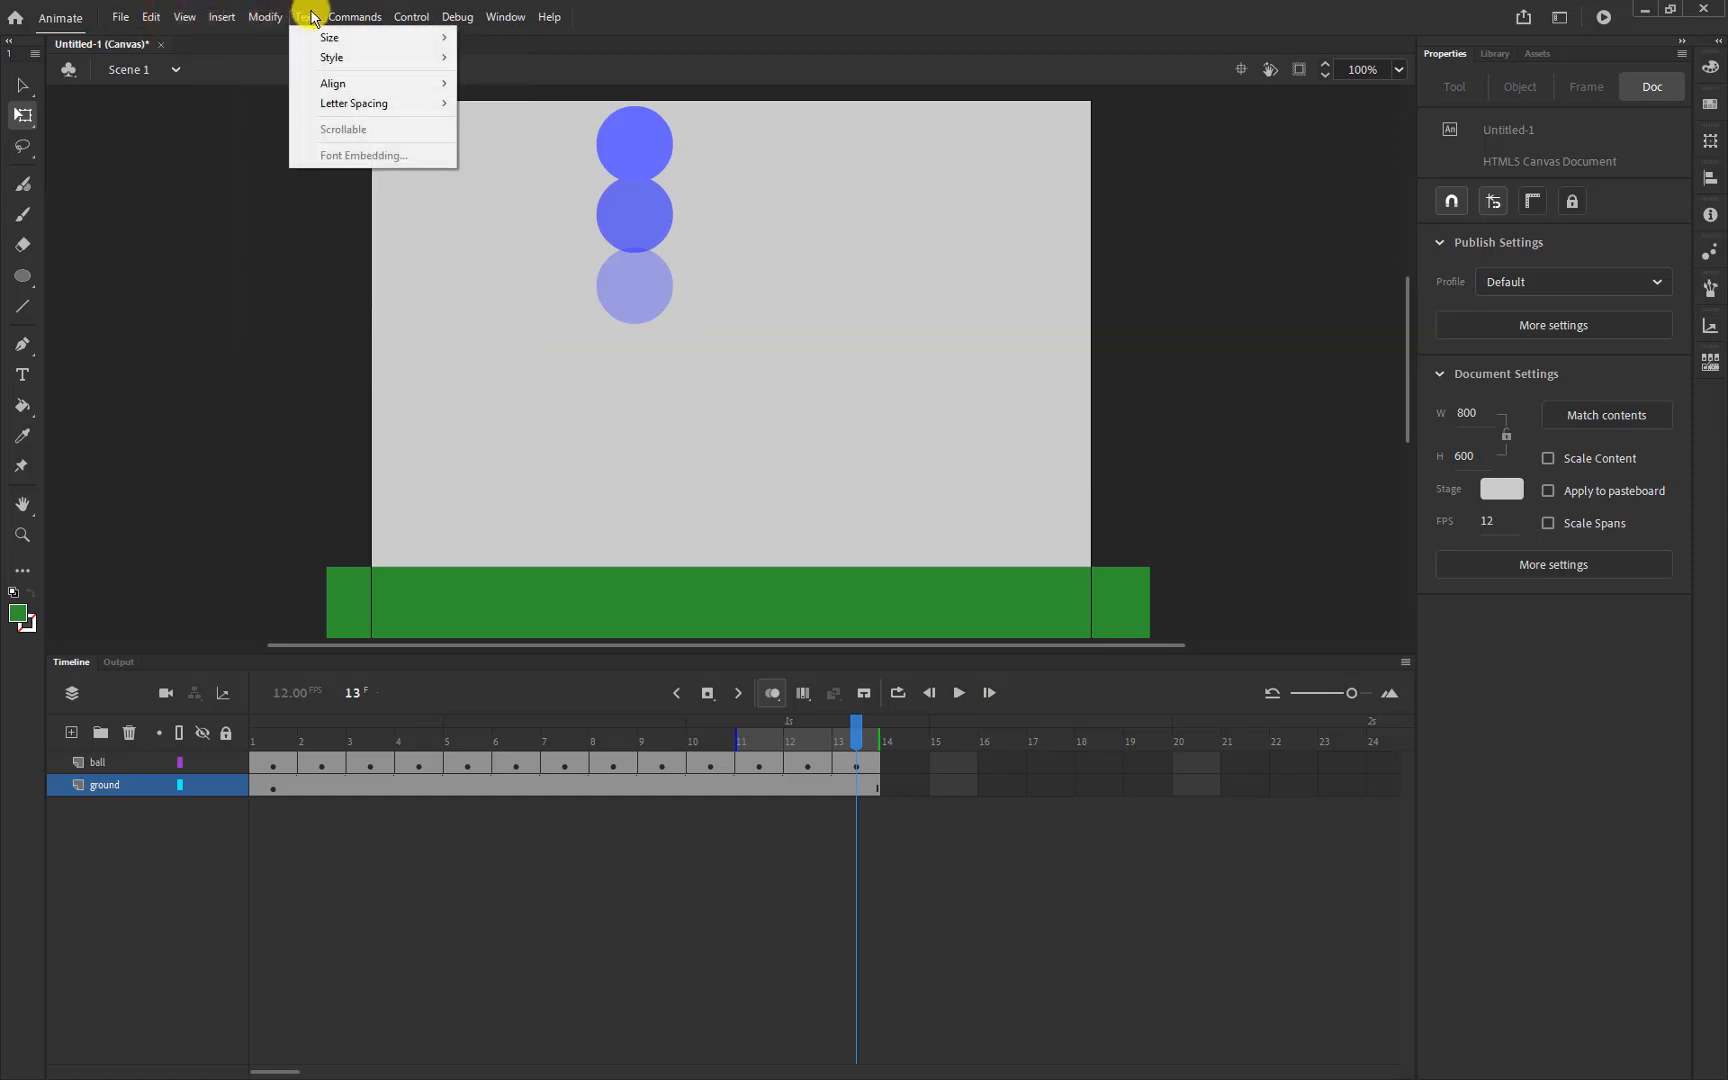
mouse_move(428, 17)
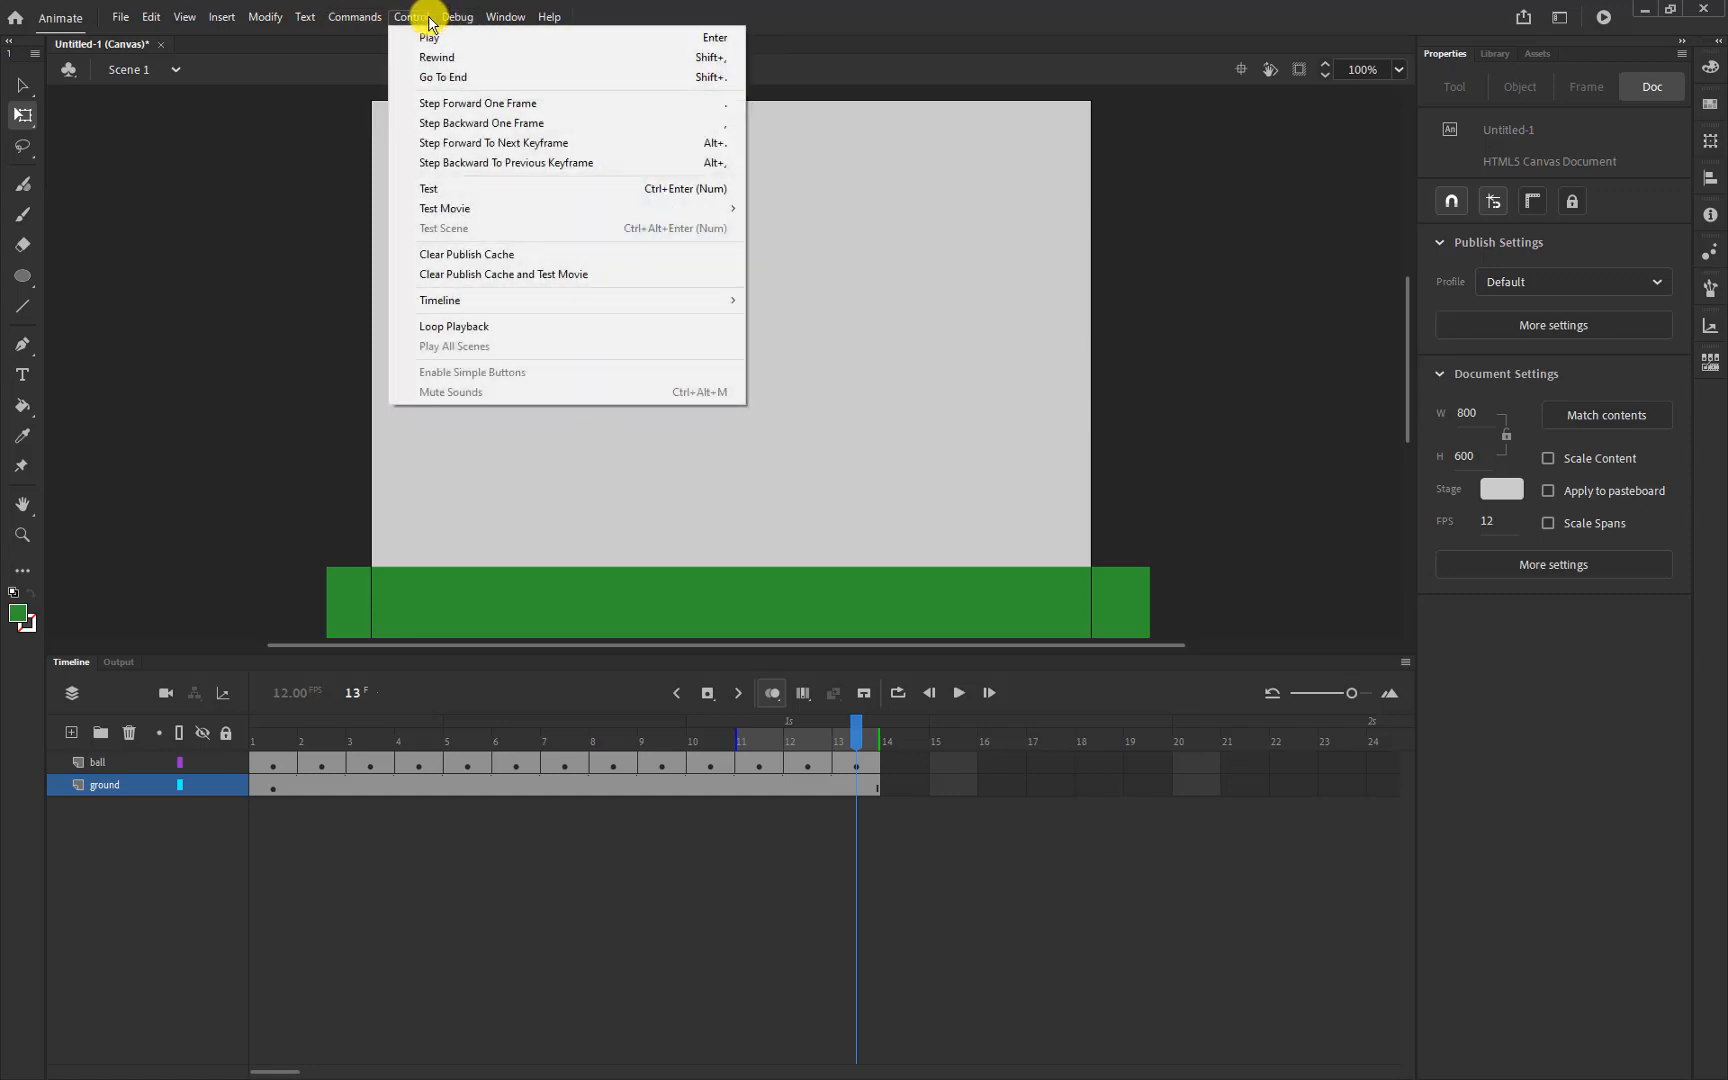
click(430, 38)
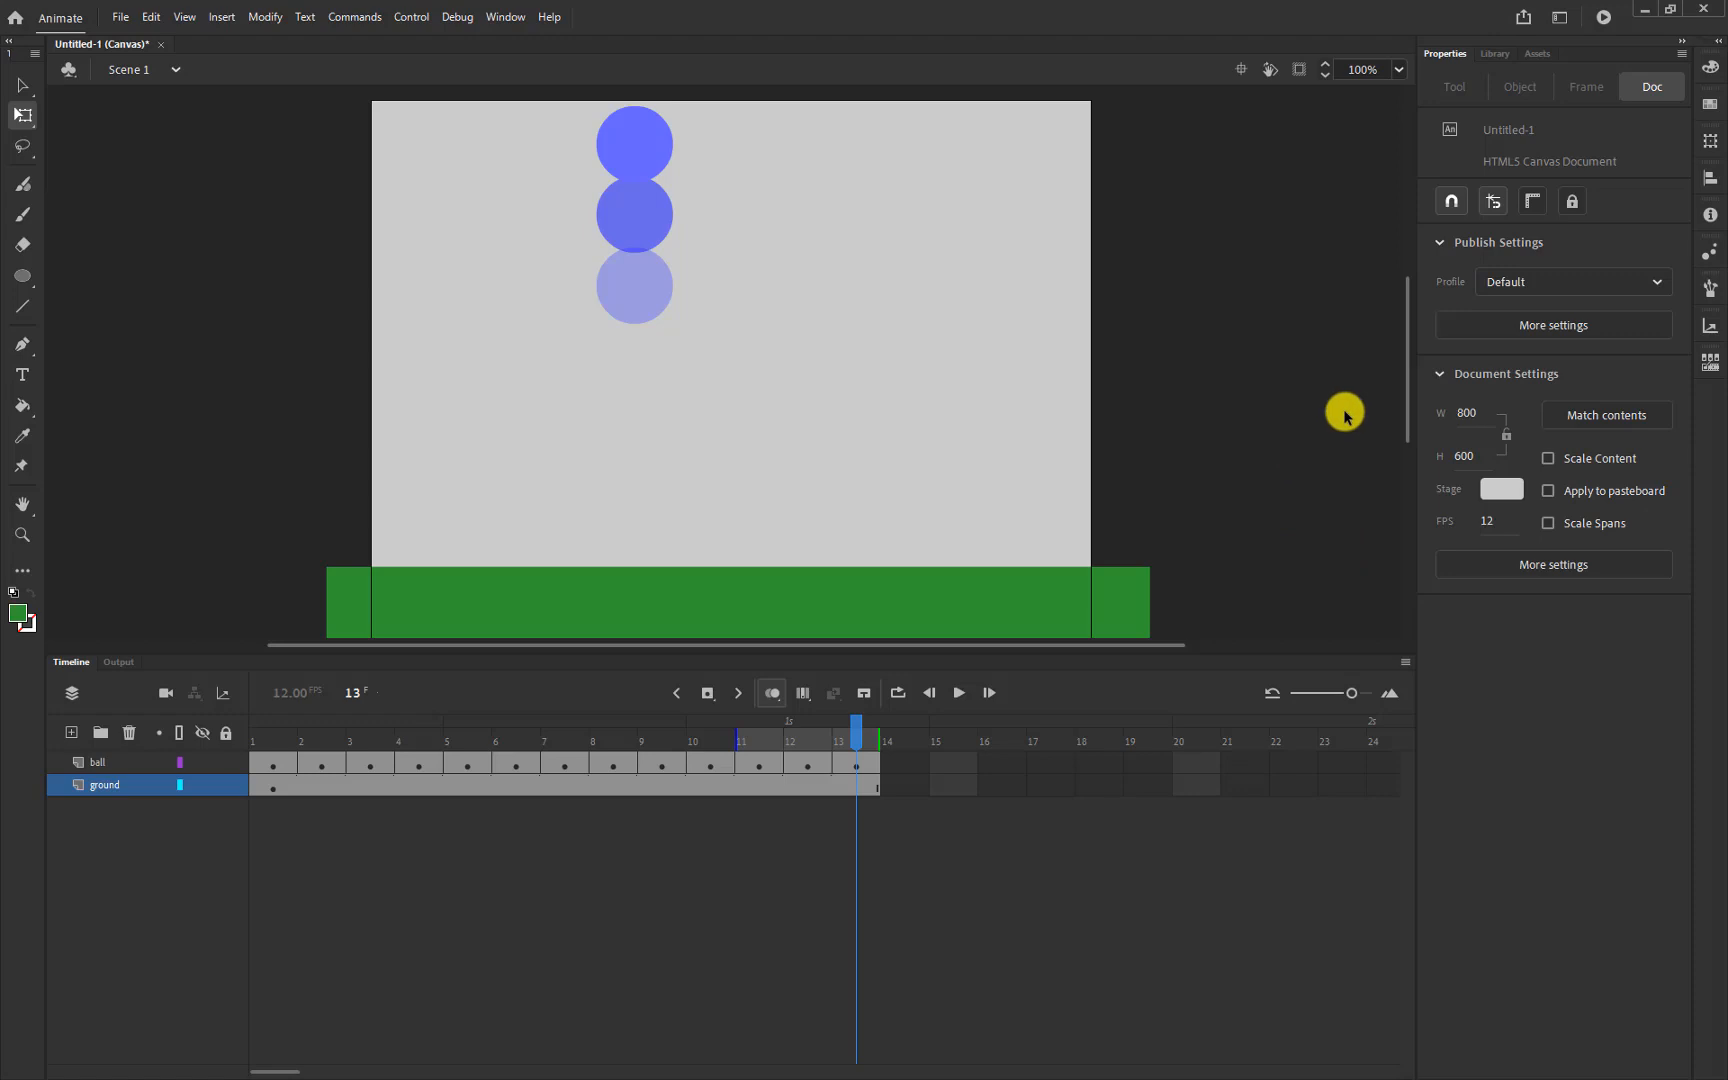
Test the bouncing-ball movie in Chrome with Ctrl+Enter, then close the browser preview
key(ctrl+Return)
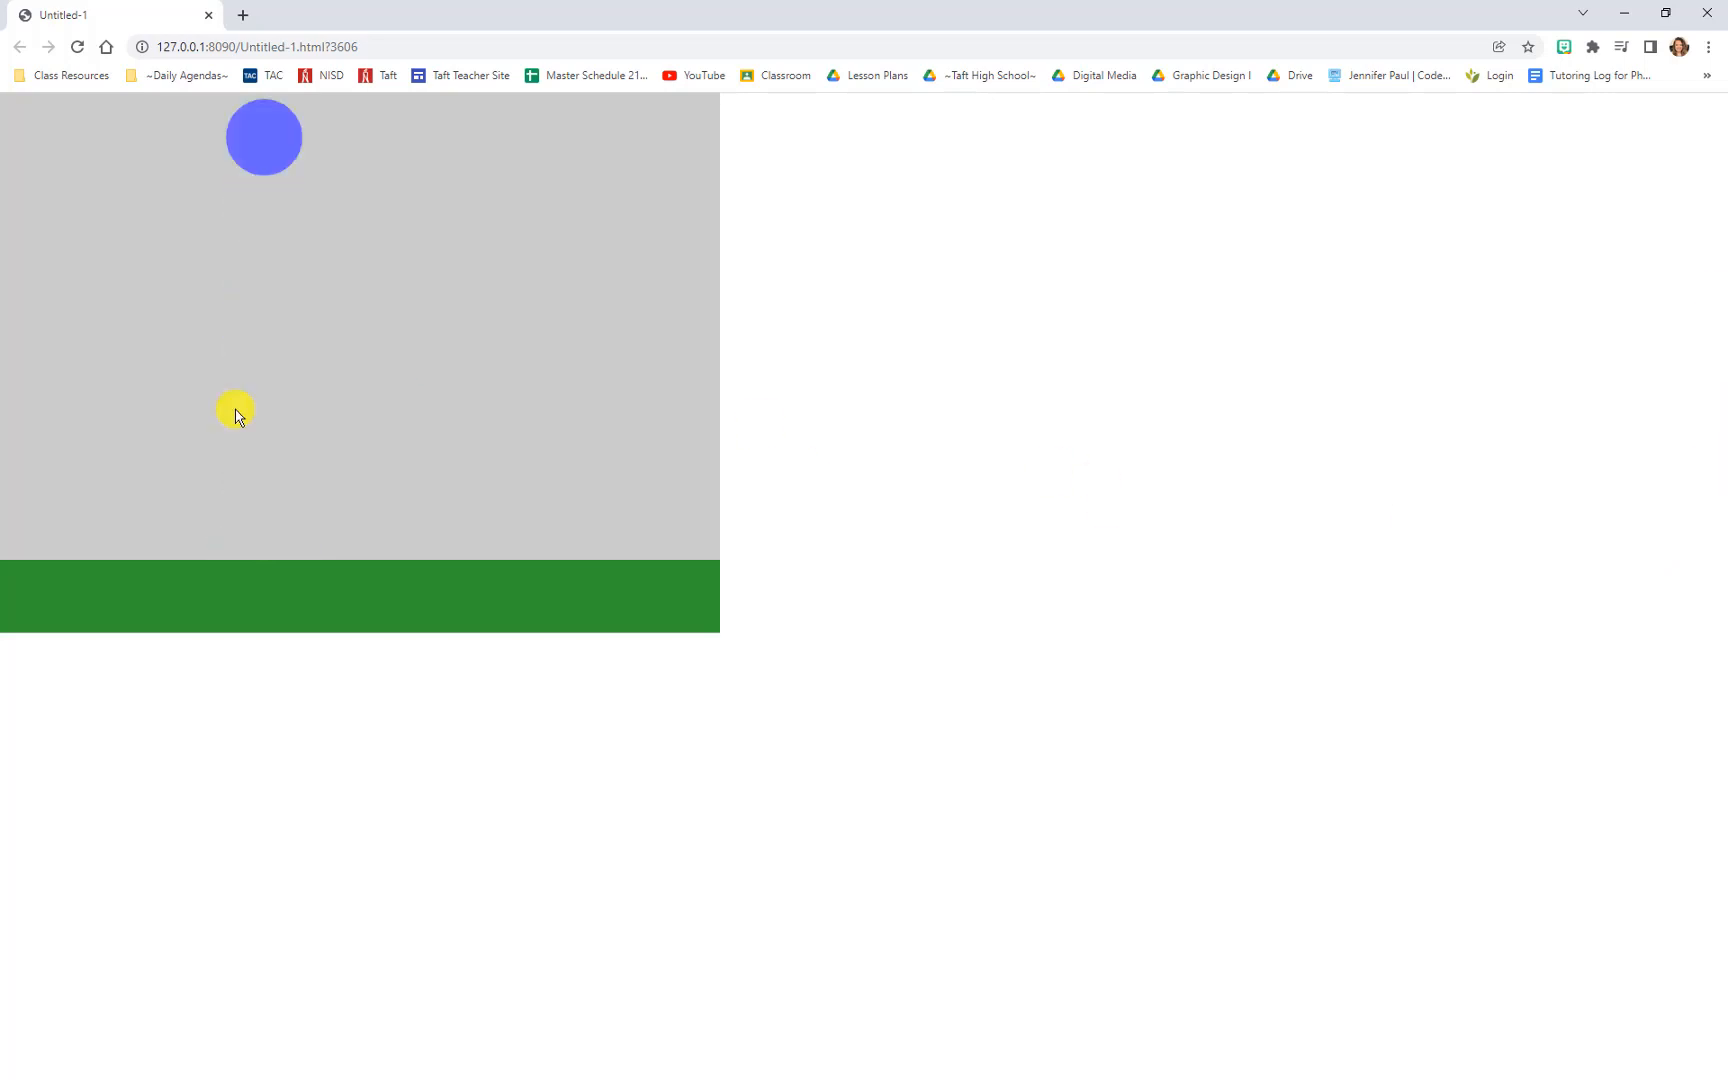
click(1707, 12)
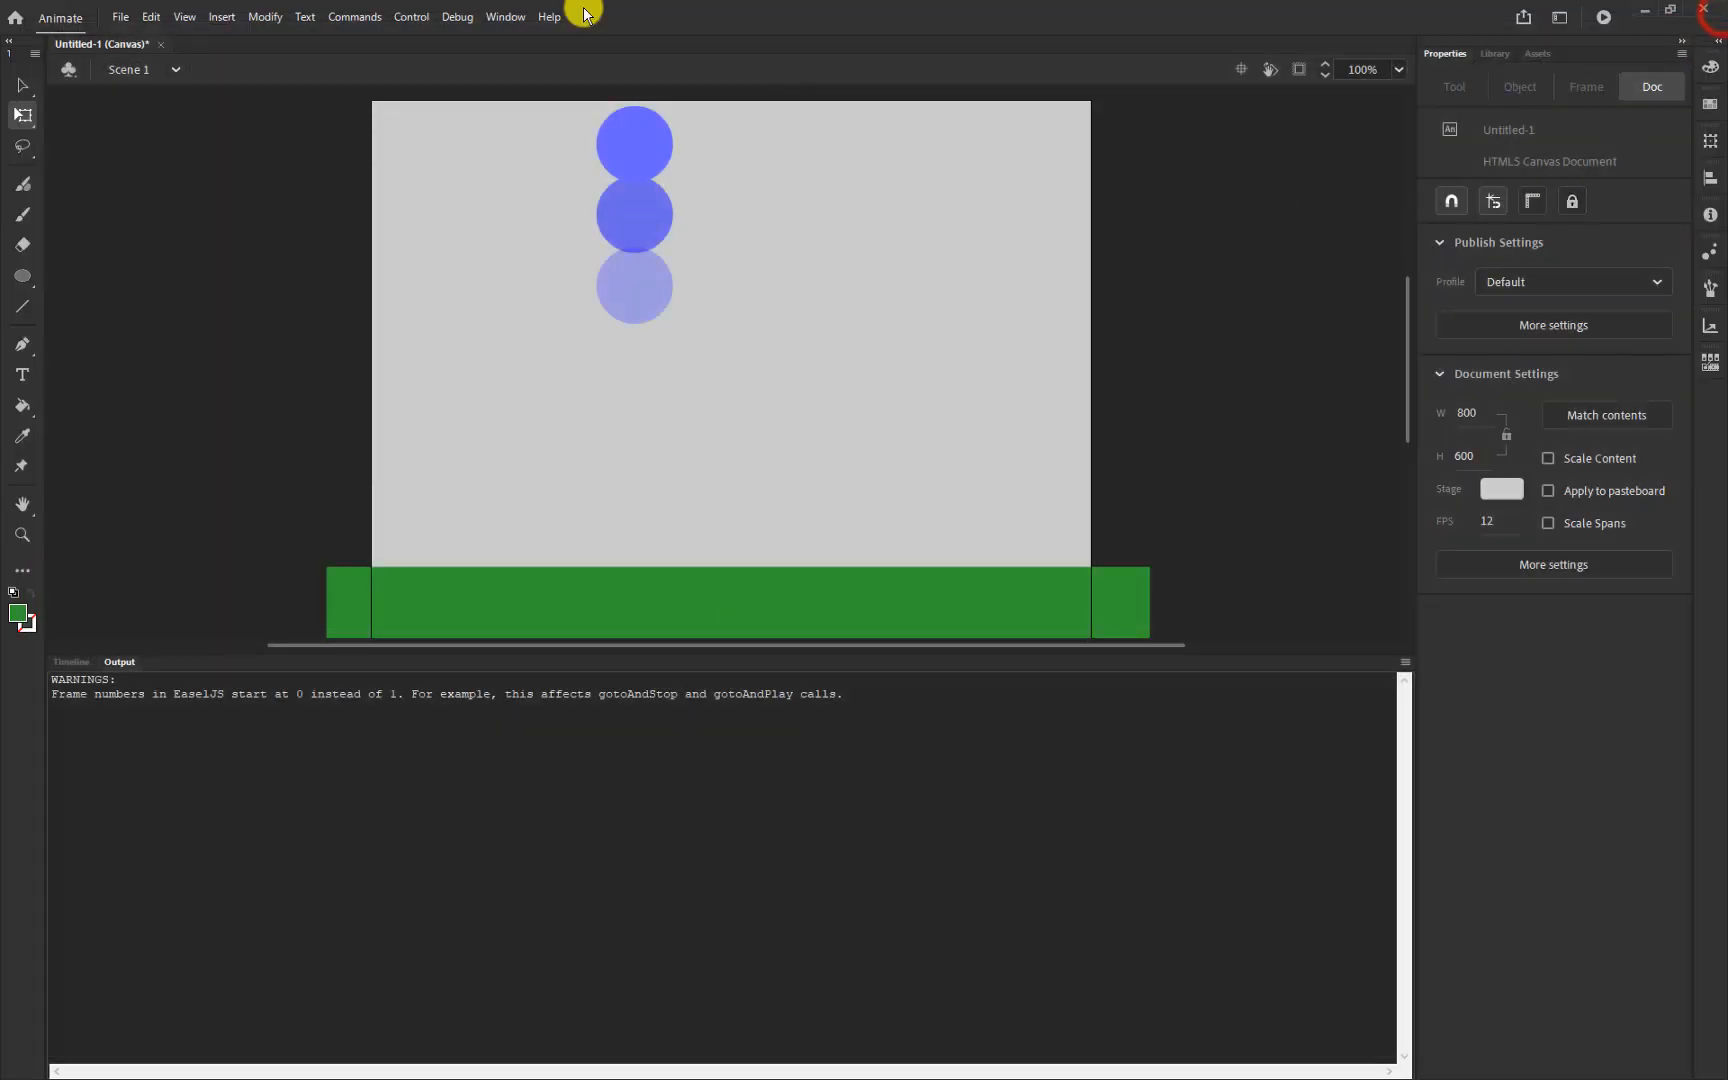
Dismiss the Control menu and bring the Timeline panel back in place of the output warnings
click(418, 22)
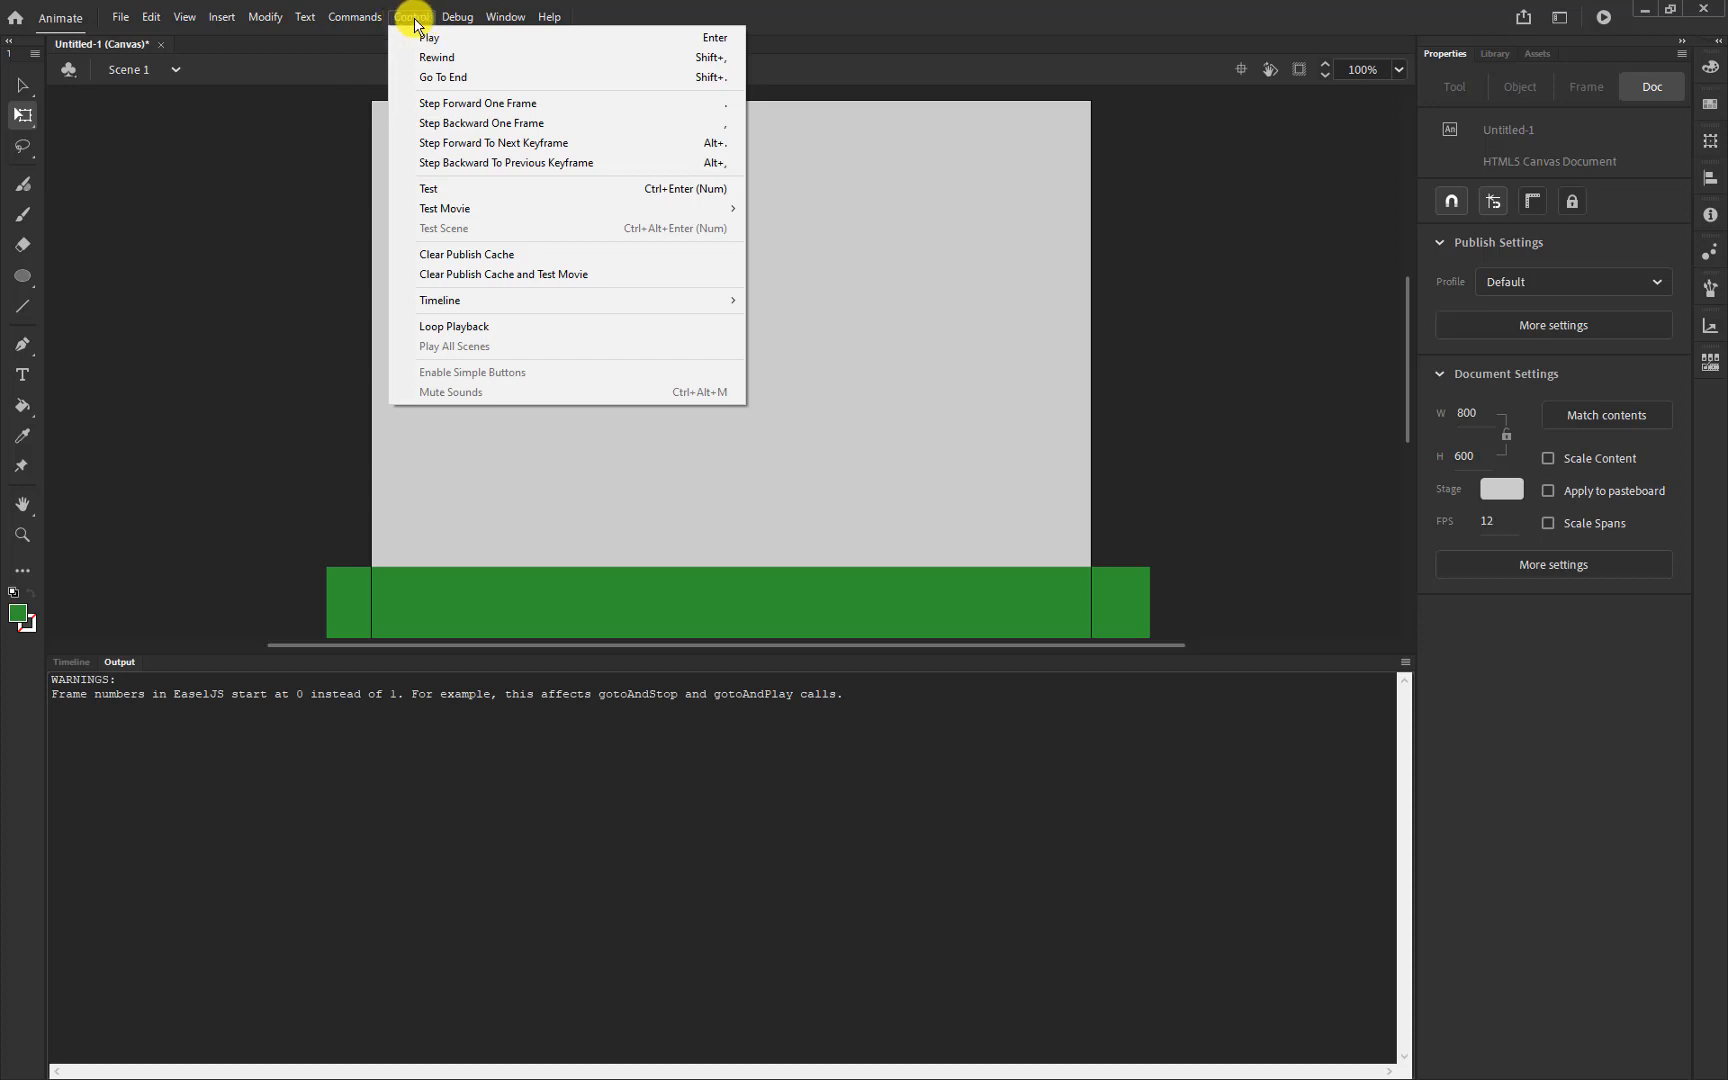
click(415, 22)
click(434, 20)
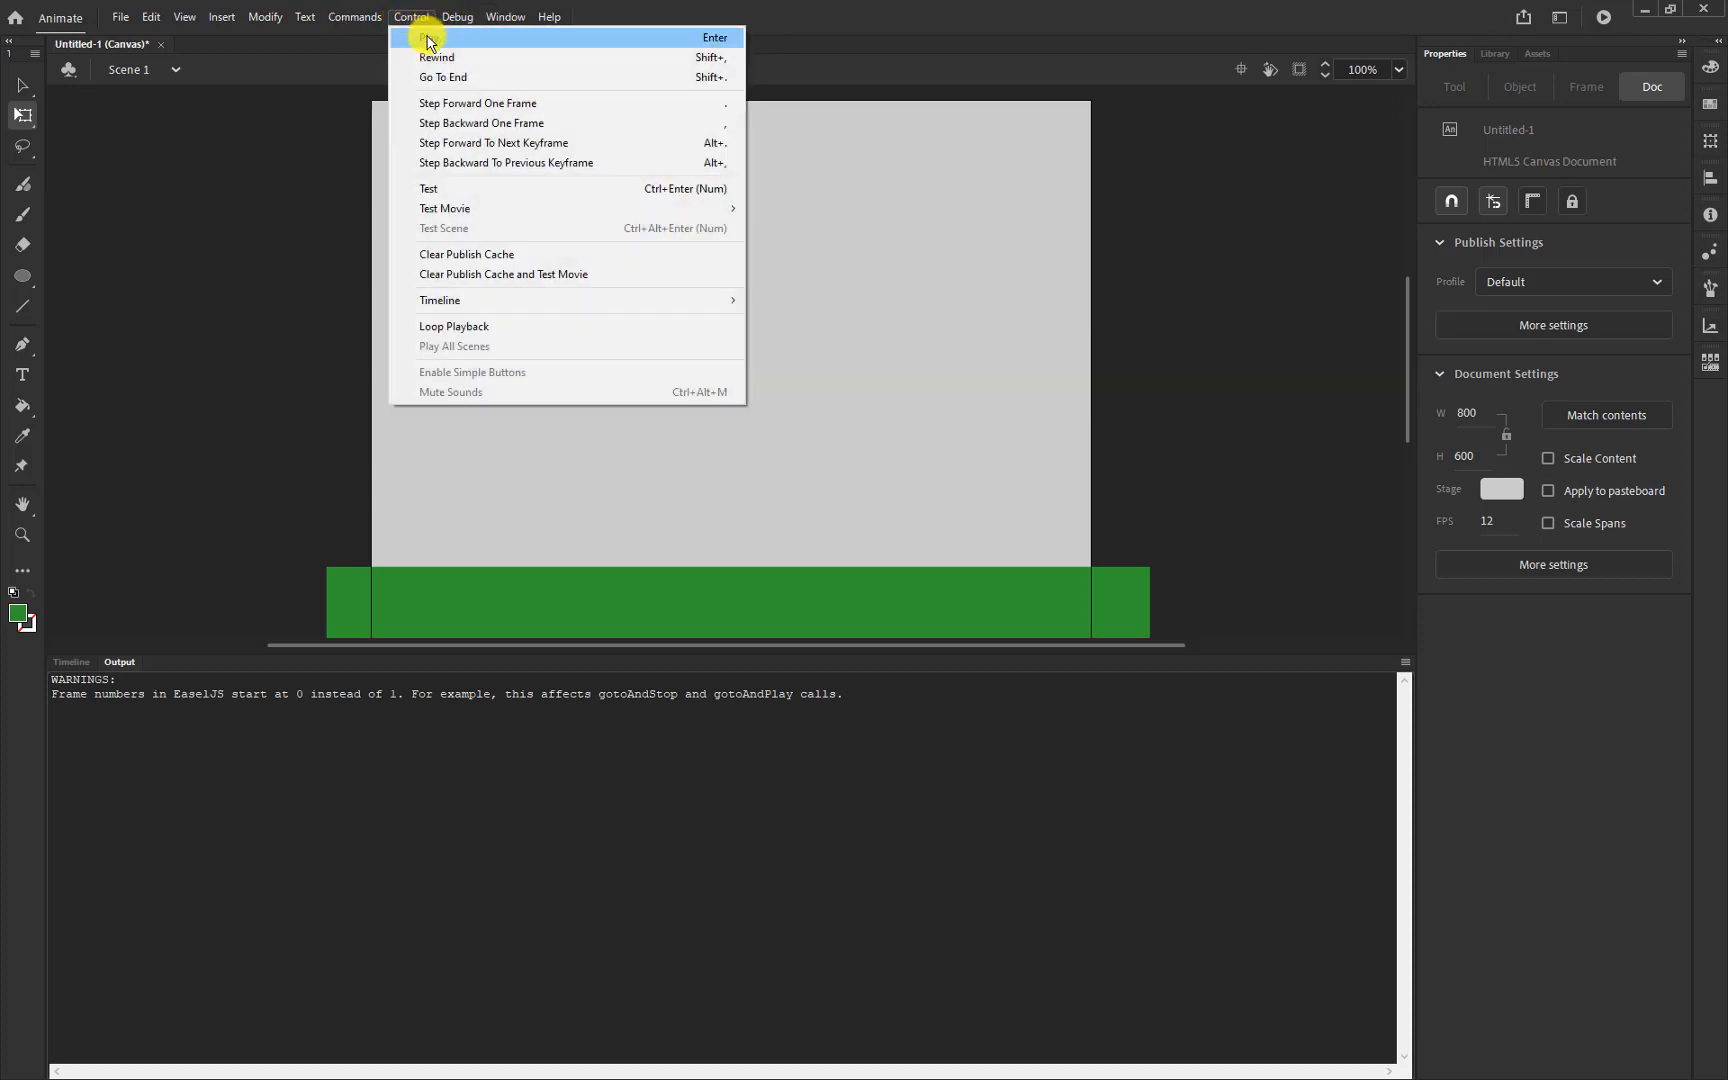
click(150, 488)
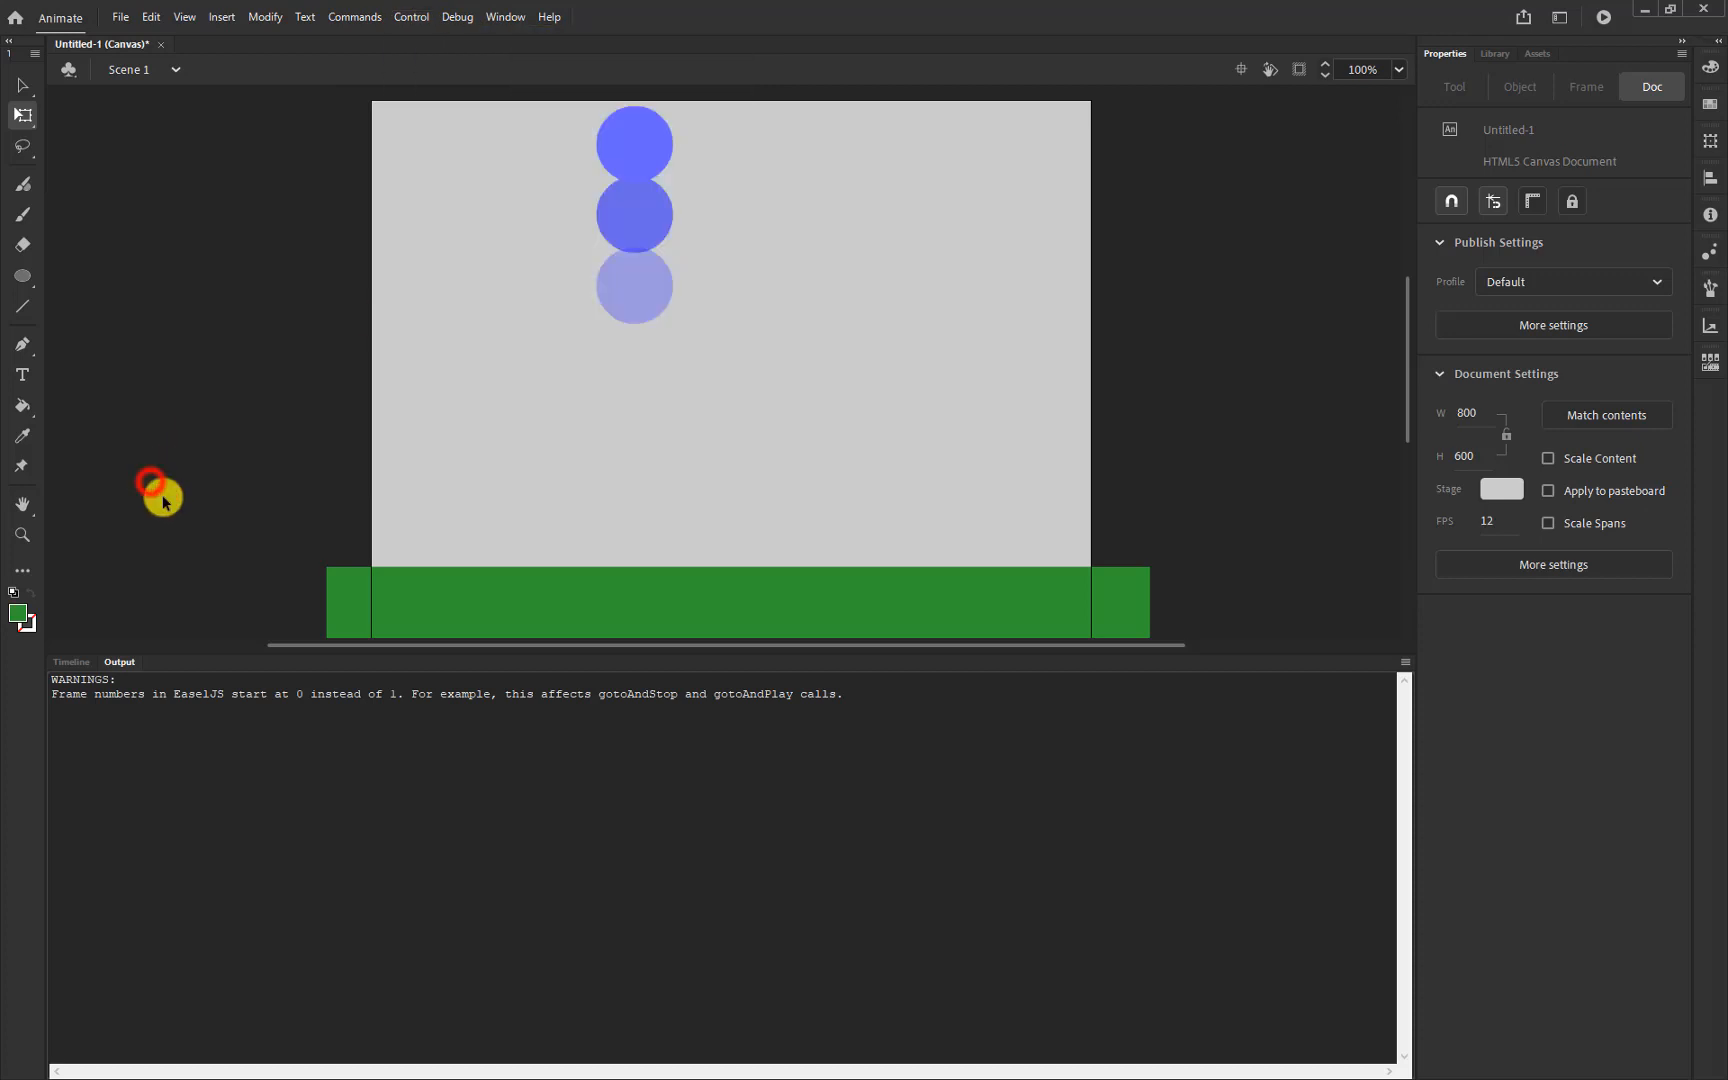
click(76, 664)
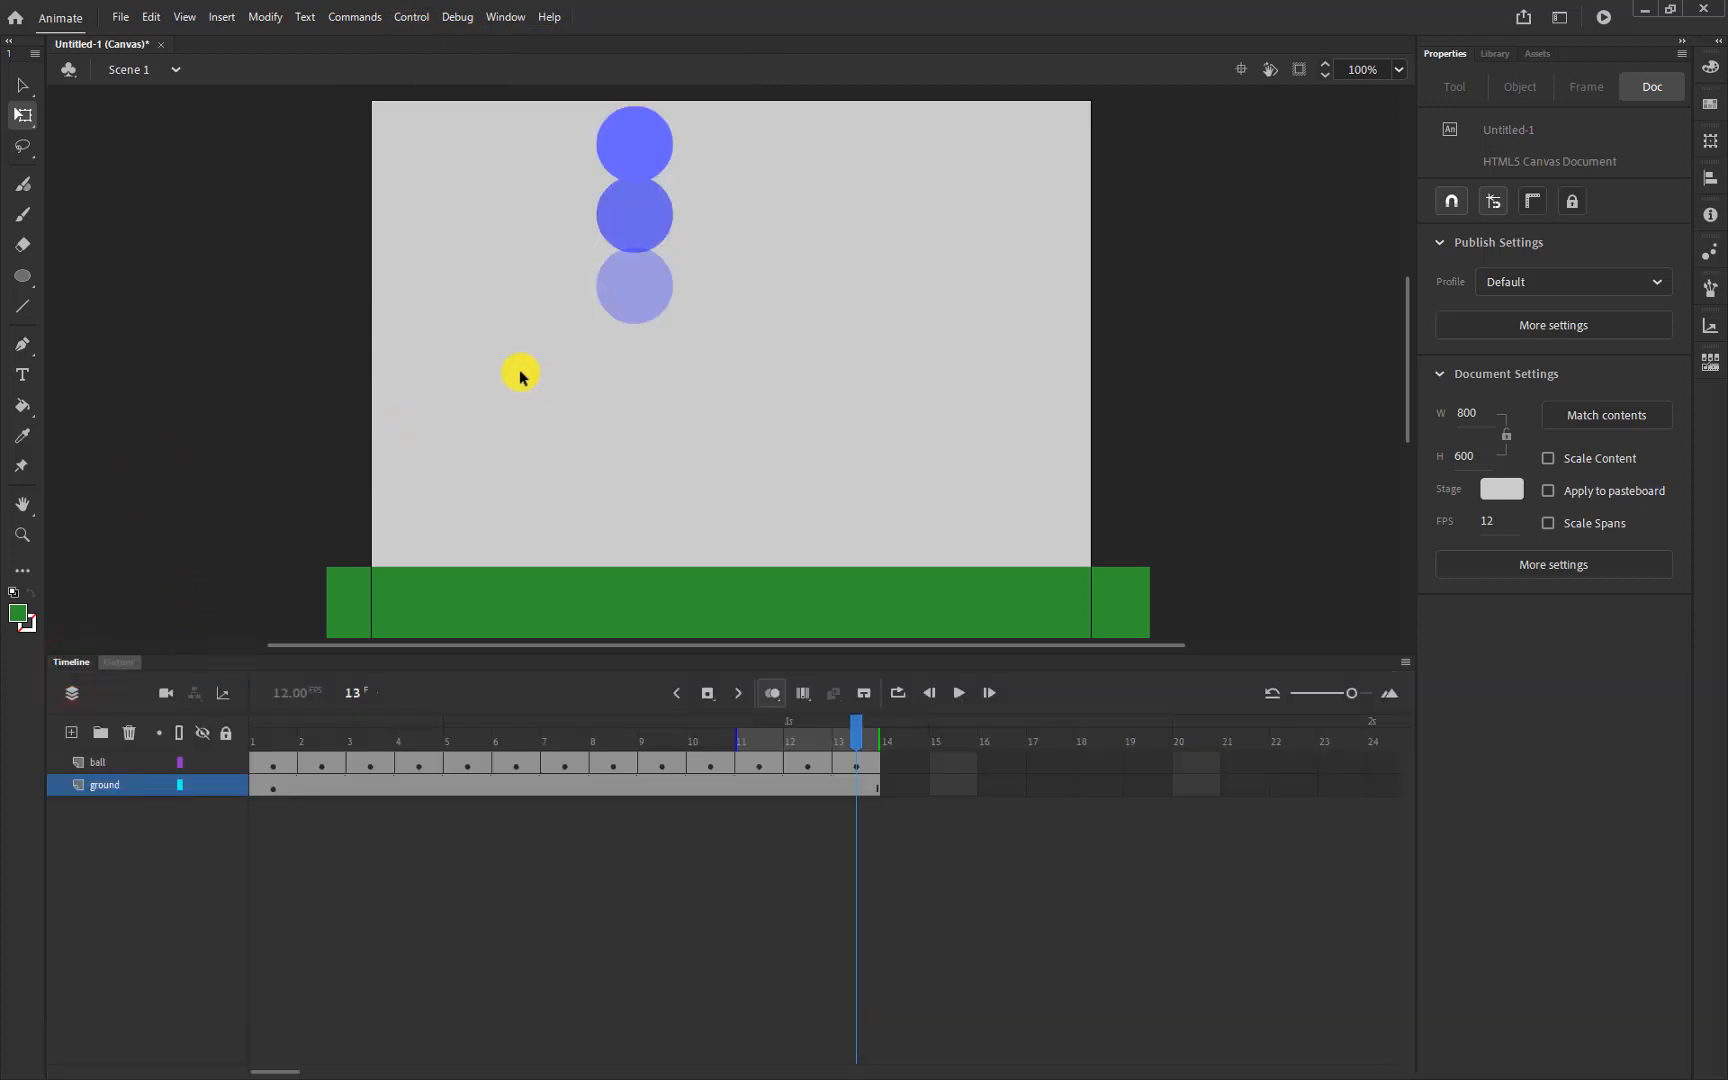
scroll(1268, 437, up, 3)
scroll(1268, 437, down, 6)
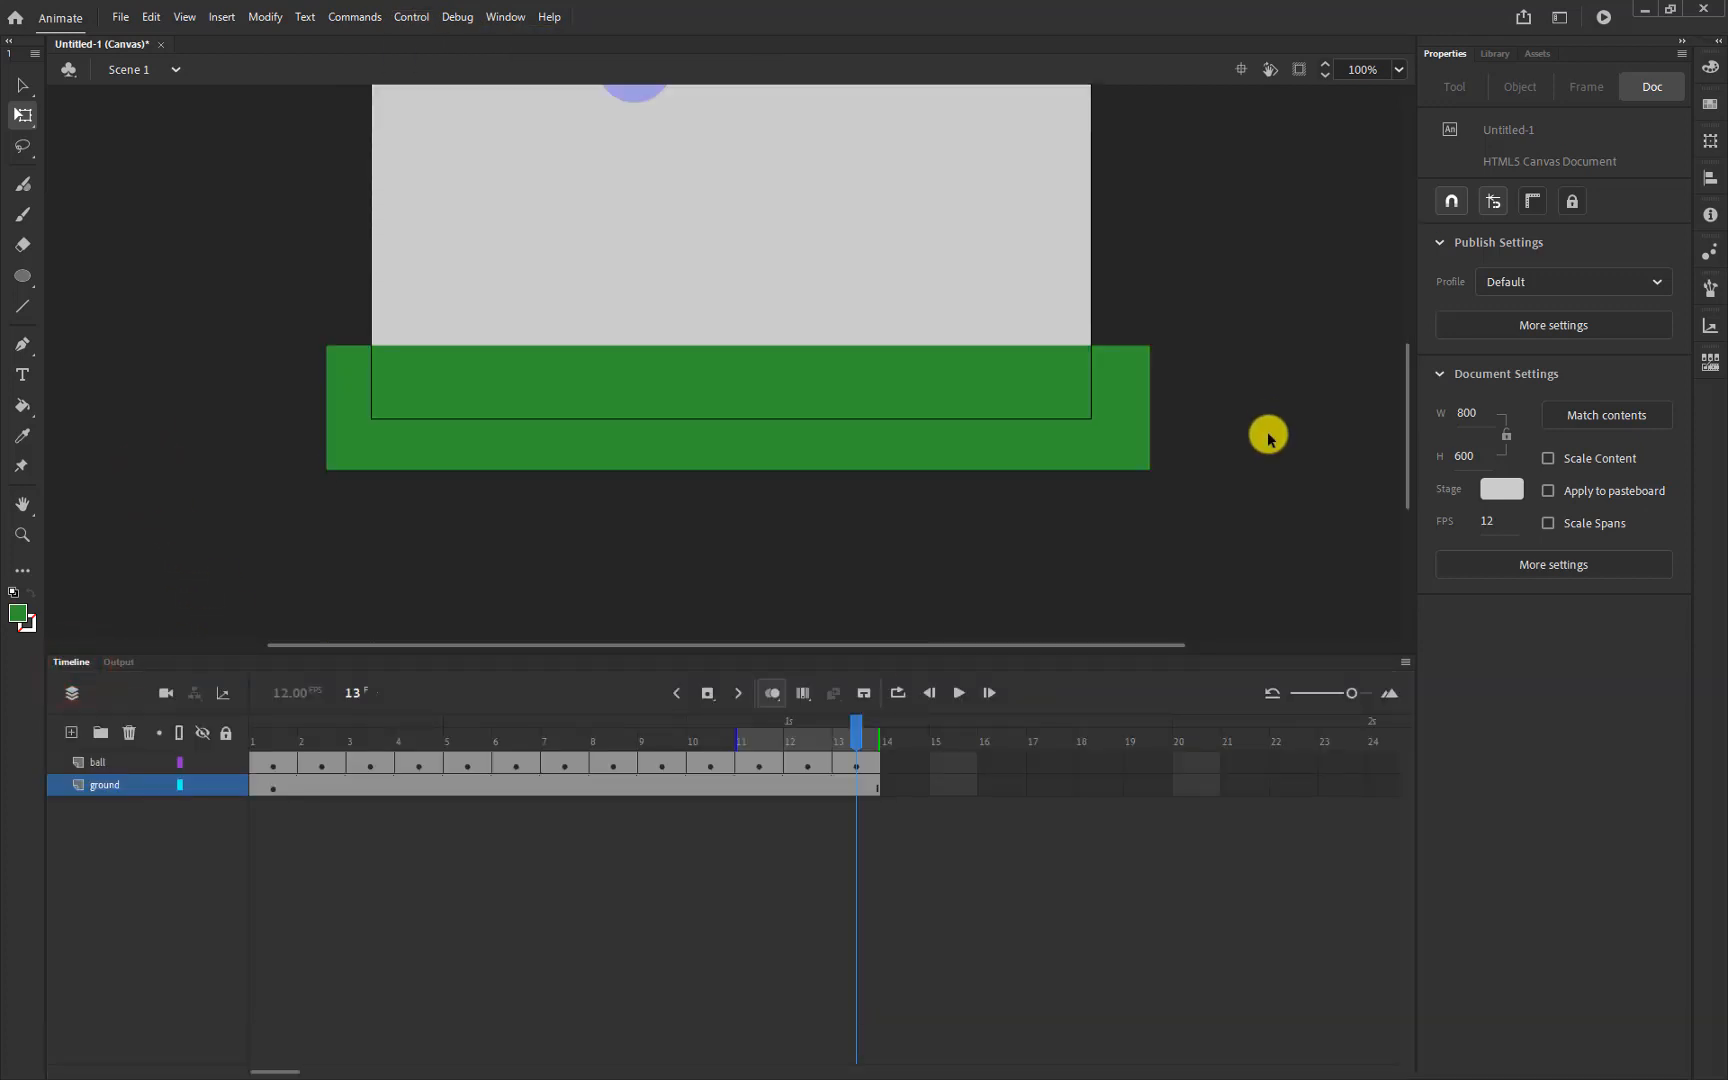
scroll(1268, 437, up, 3)
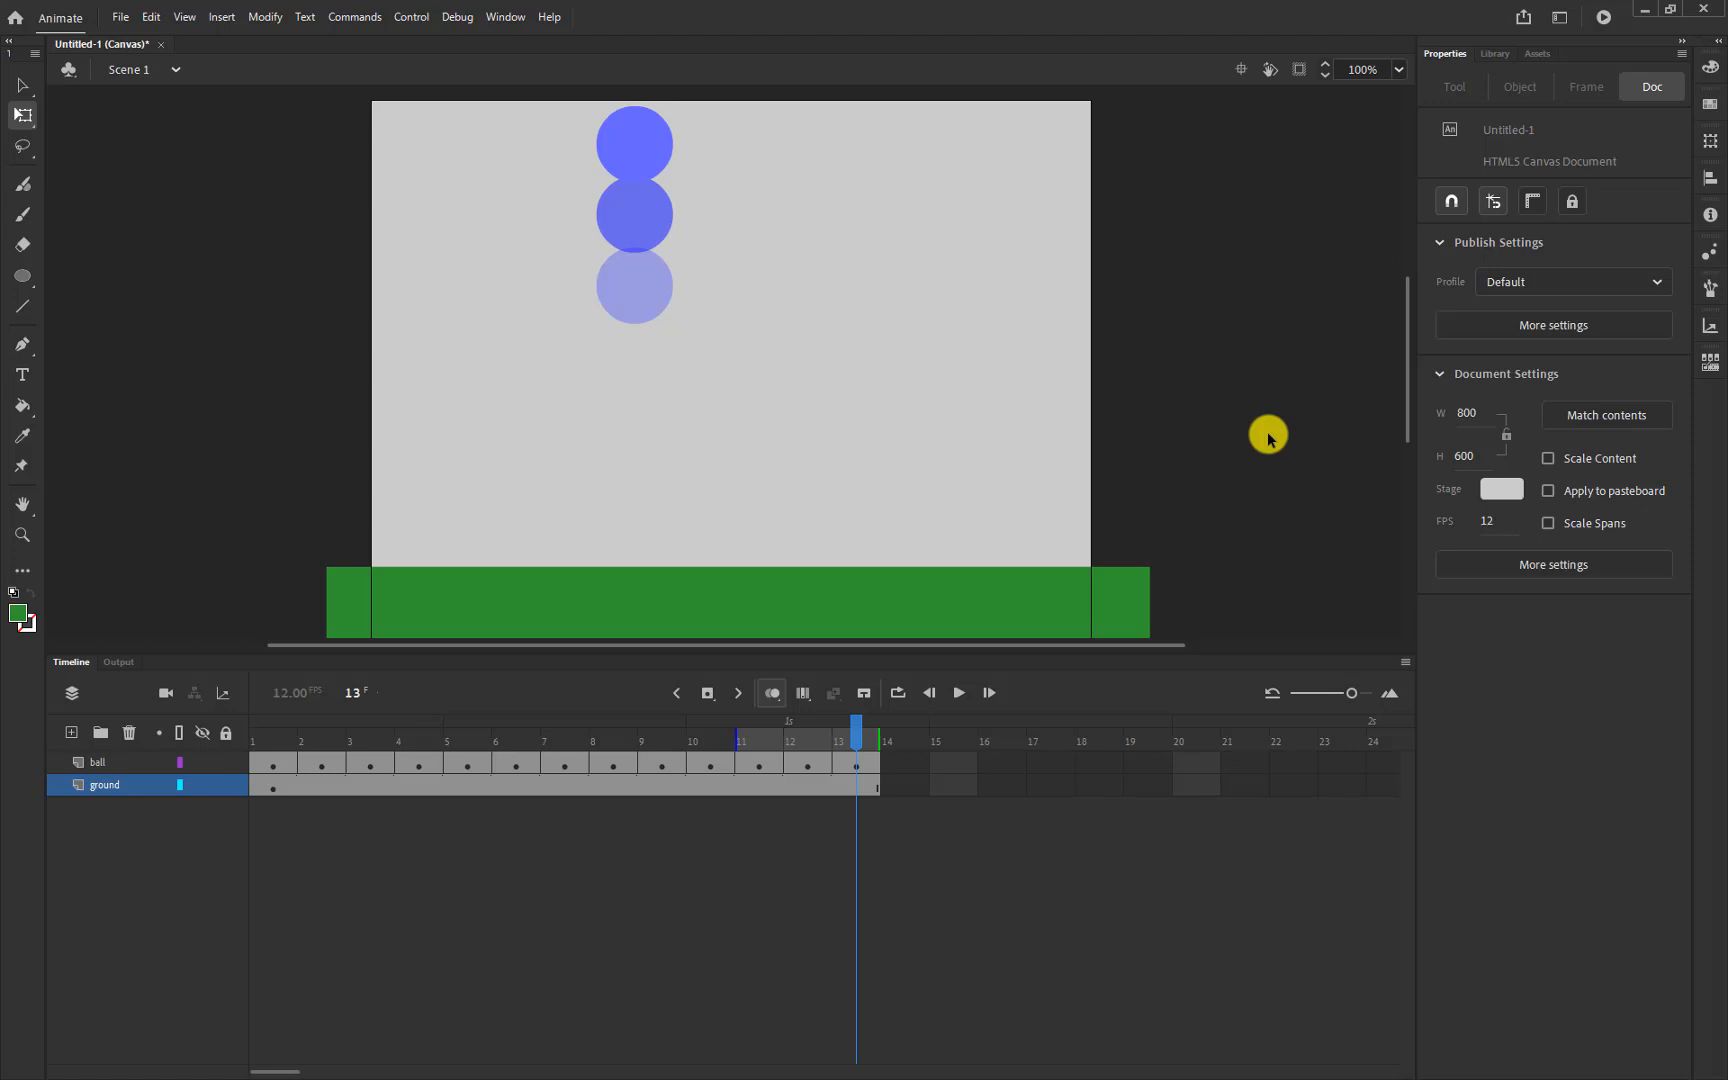
Export the animation as an SWF Movie named 'Bouncing Ball1' on the Desktop
click(118, 20)
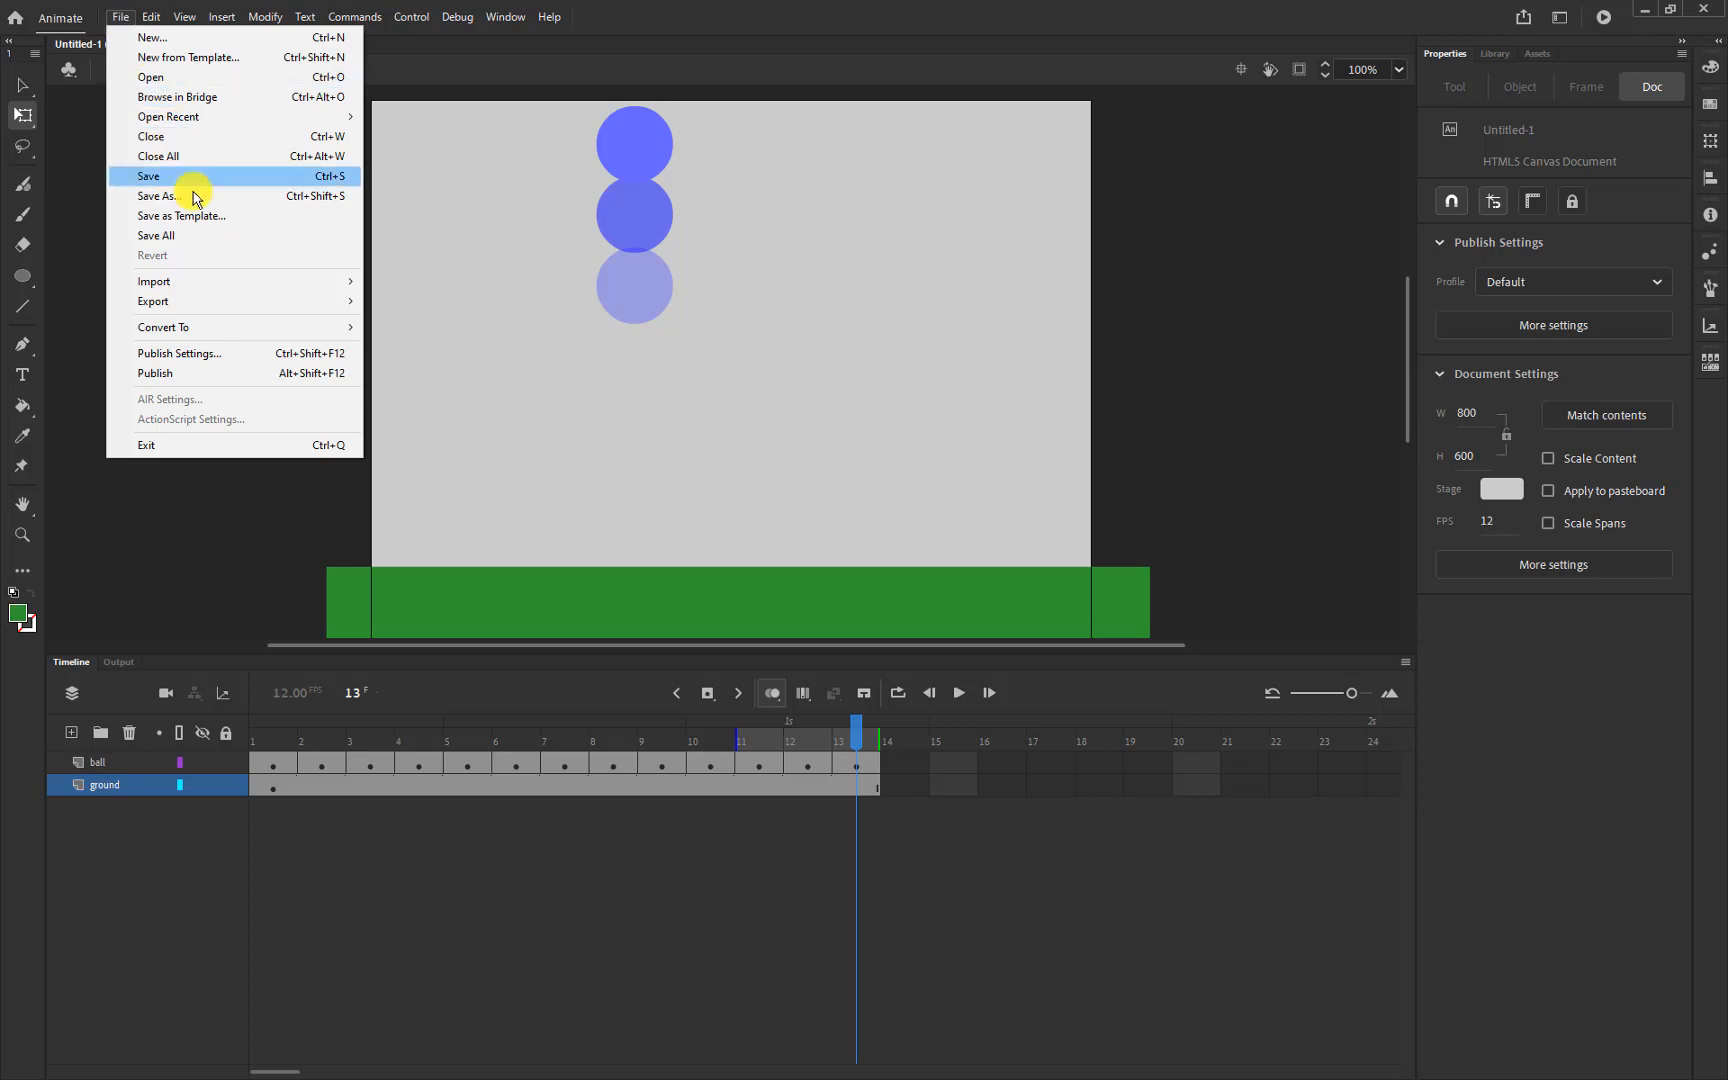
mouse_move(210, 309)
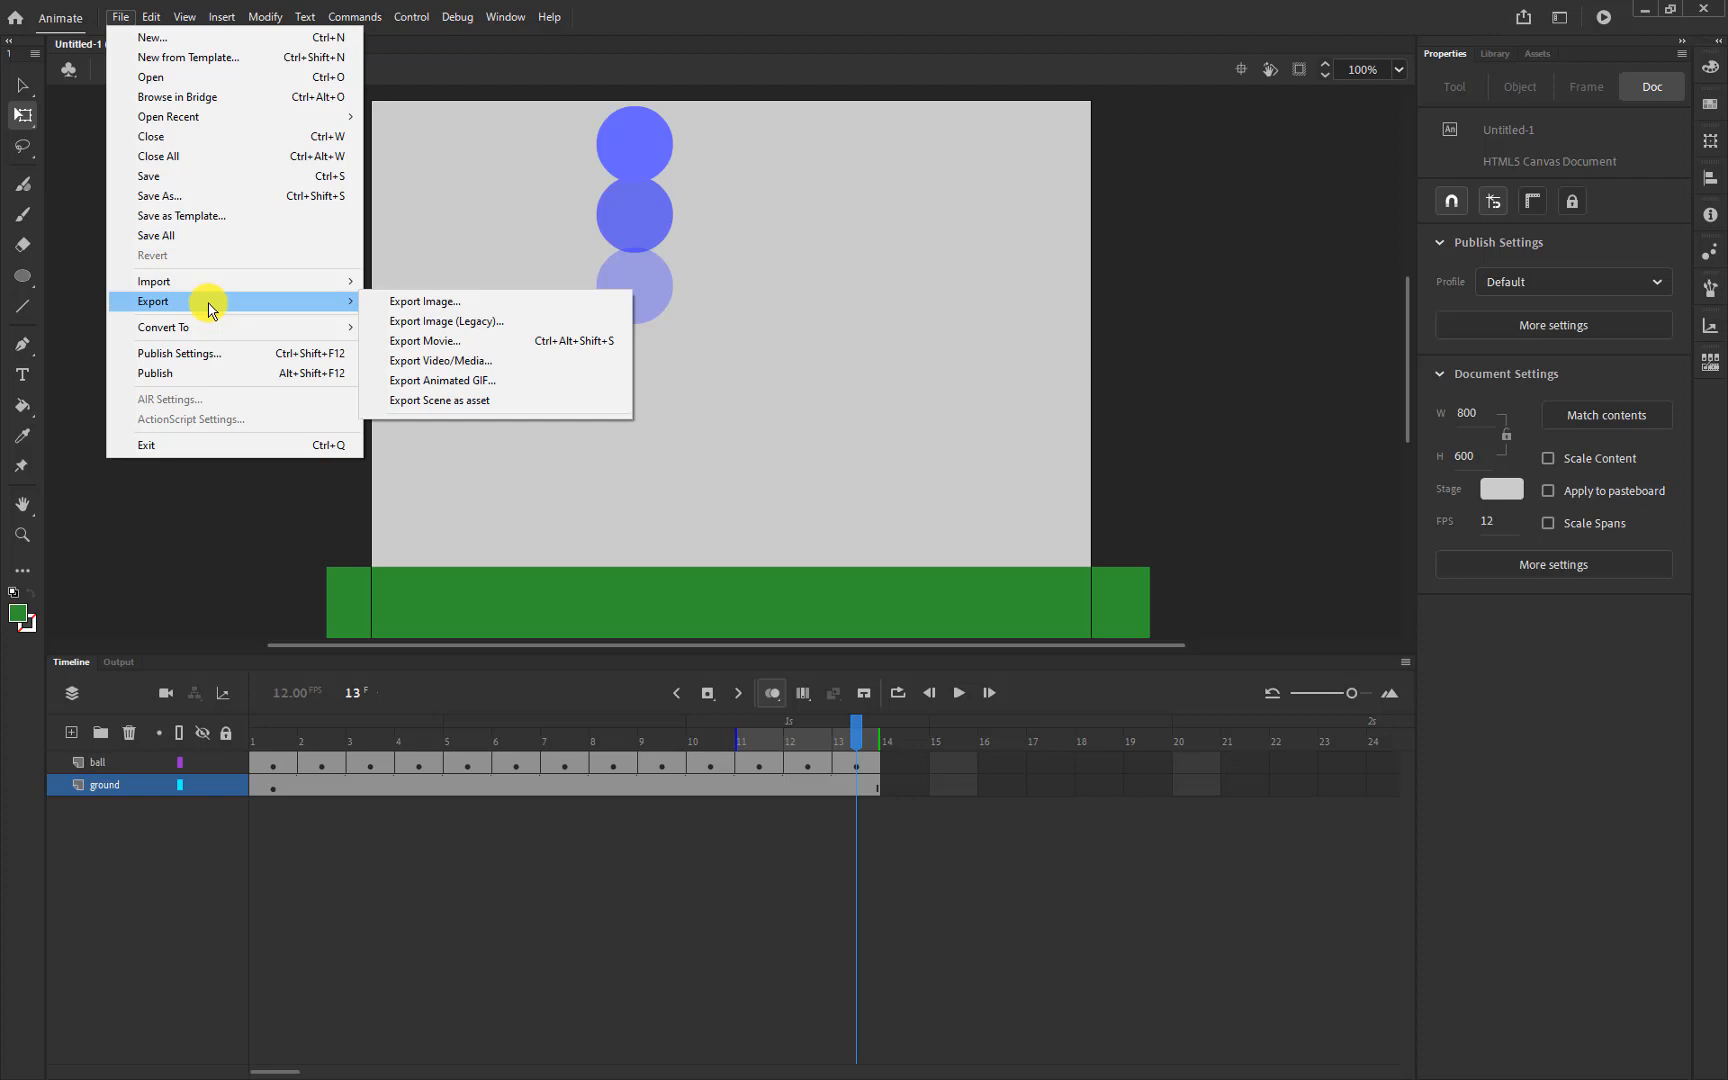
click(580, 343)
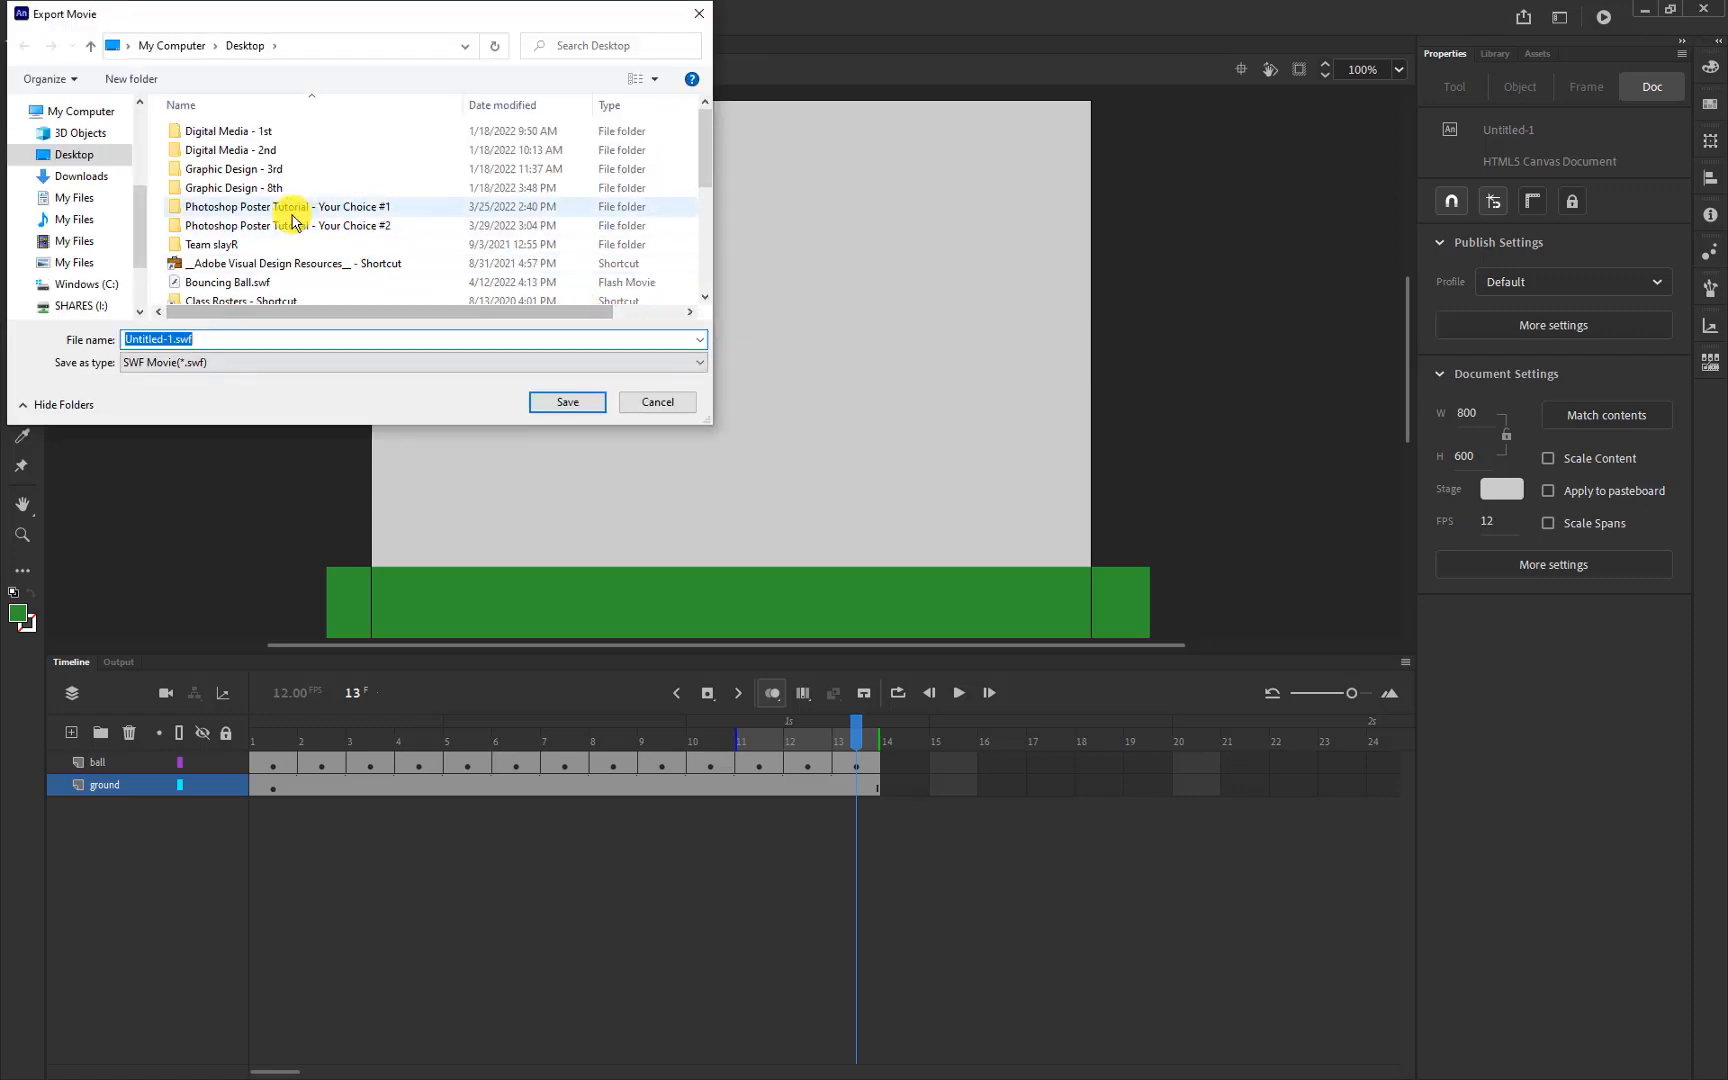
click(75, 155)
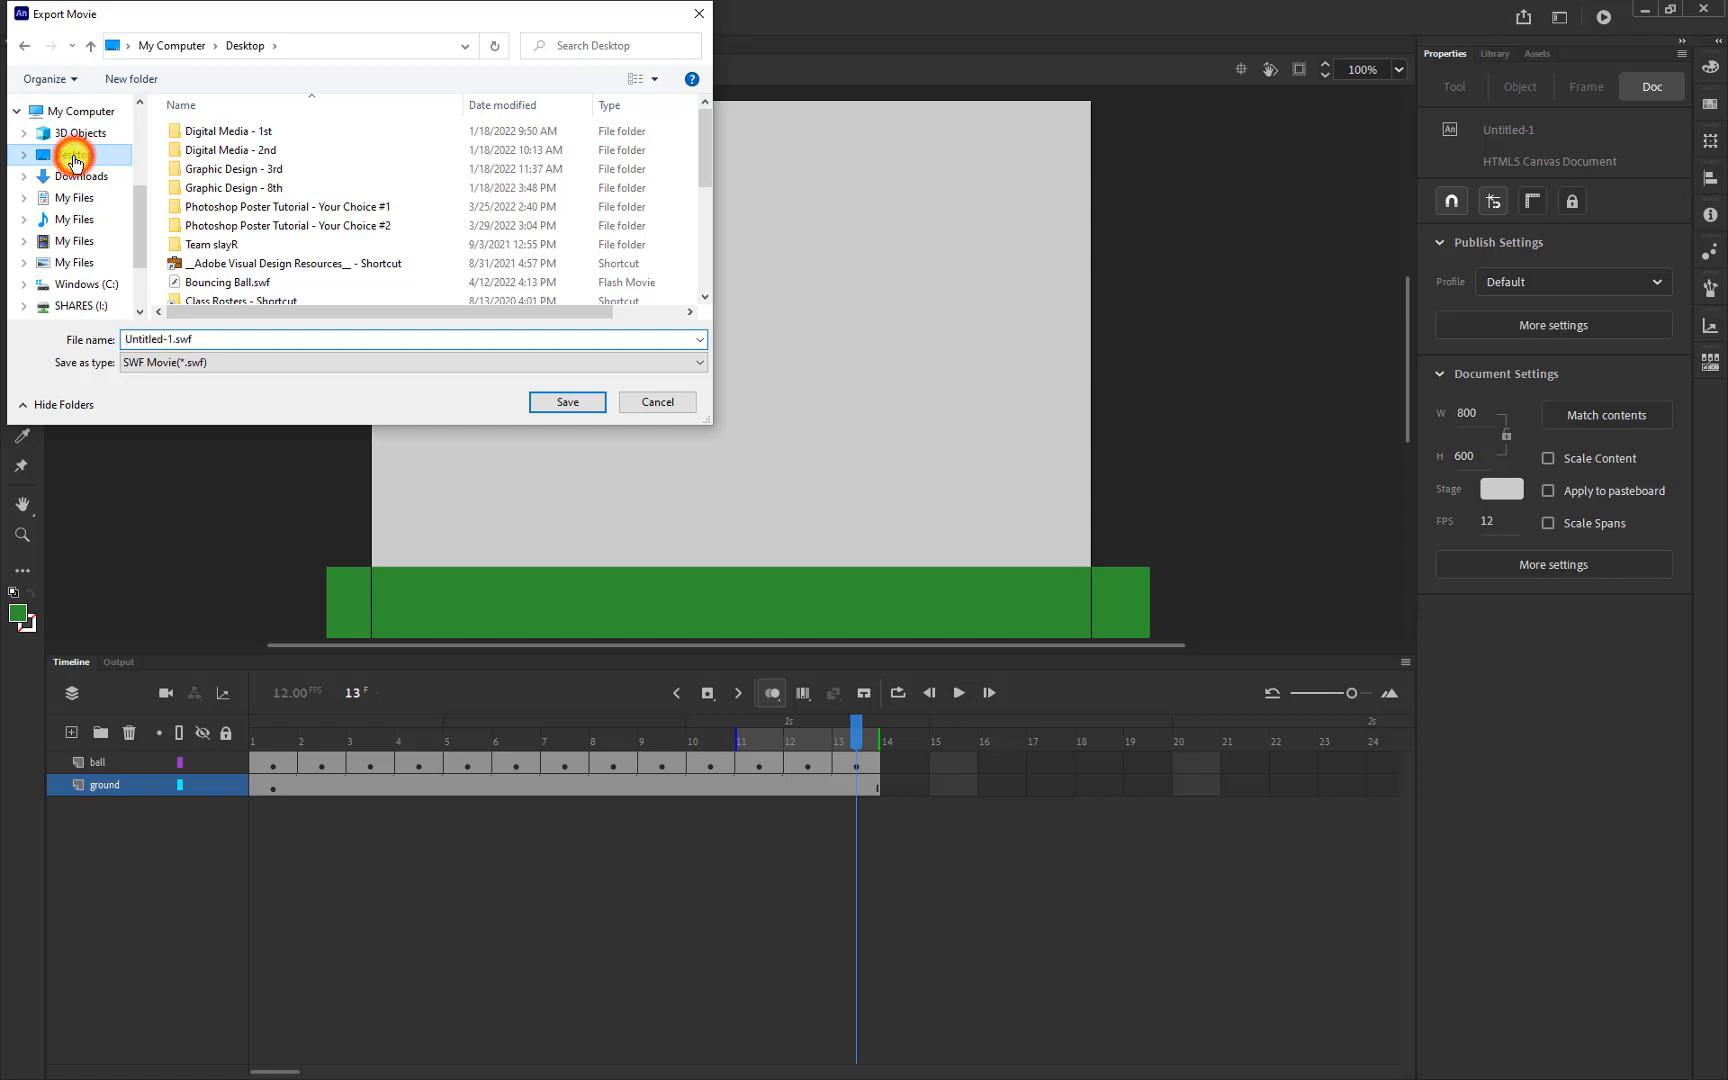
click(190, 340)
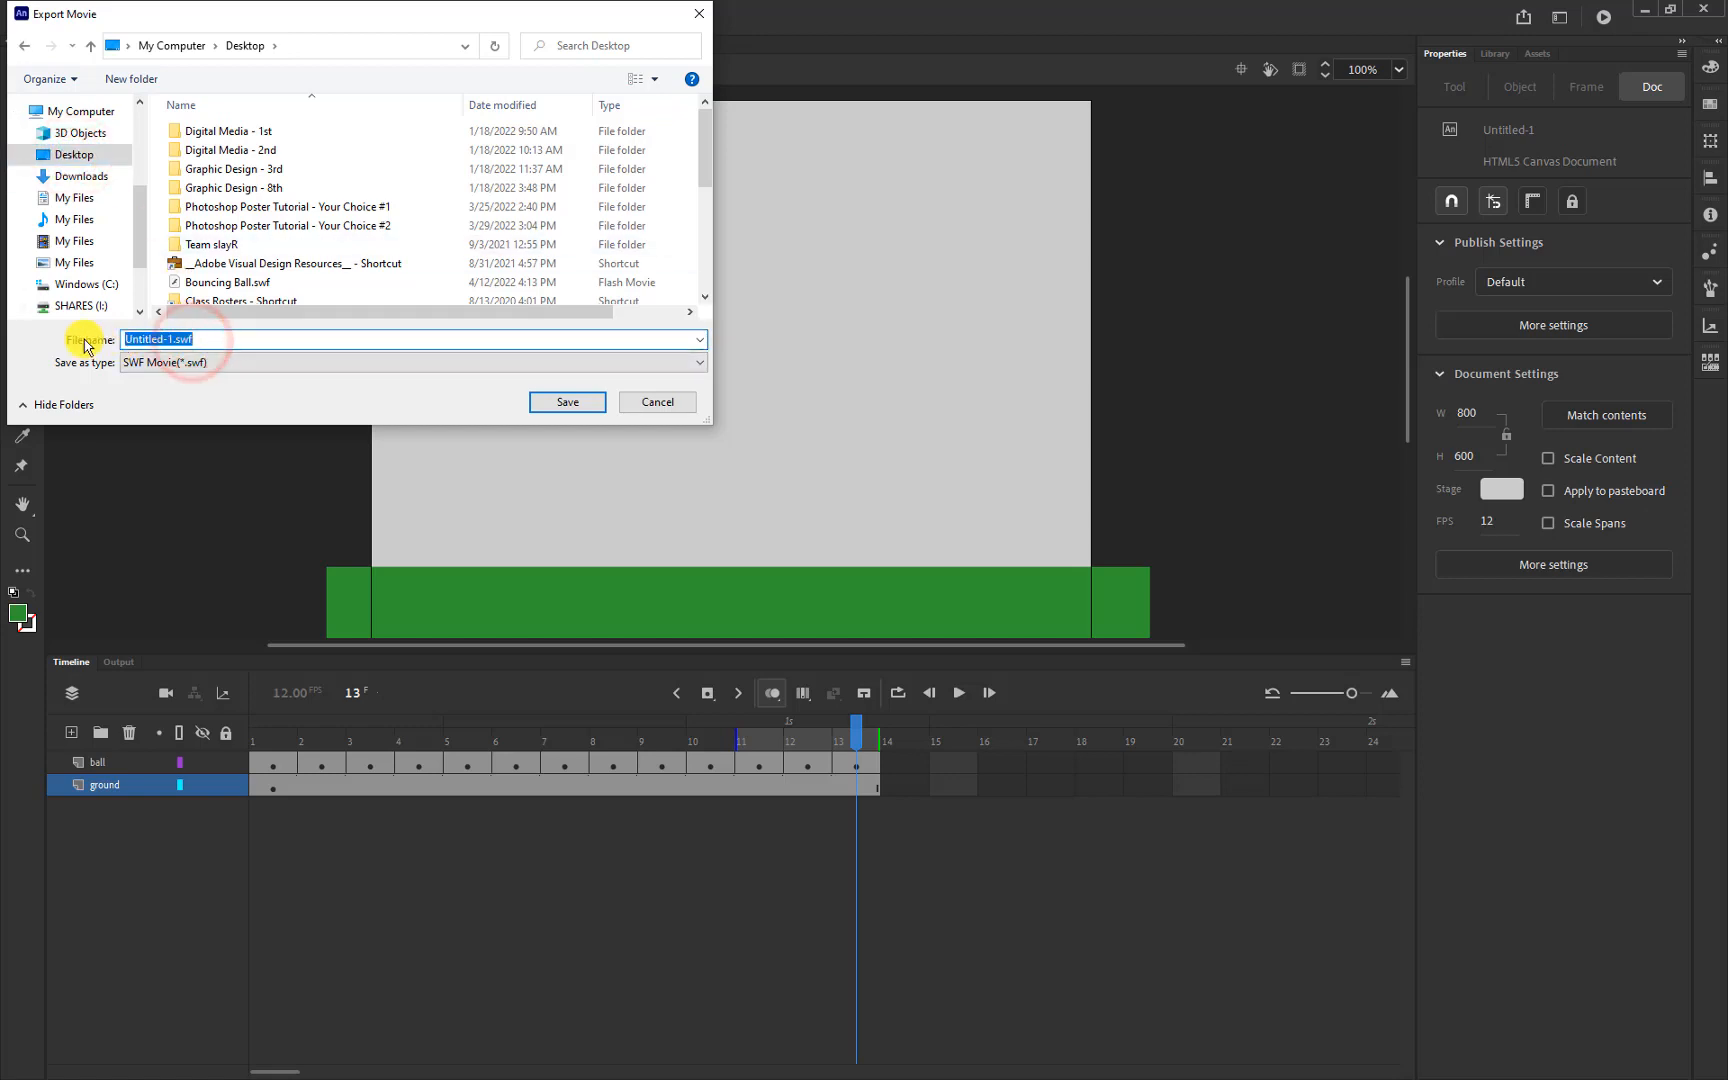
text(Bounc)
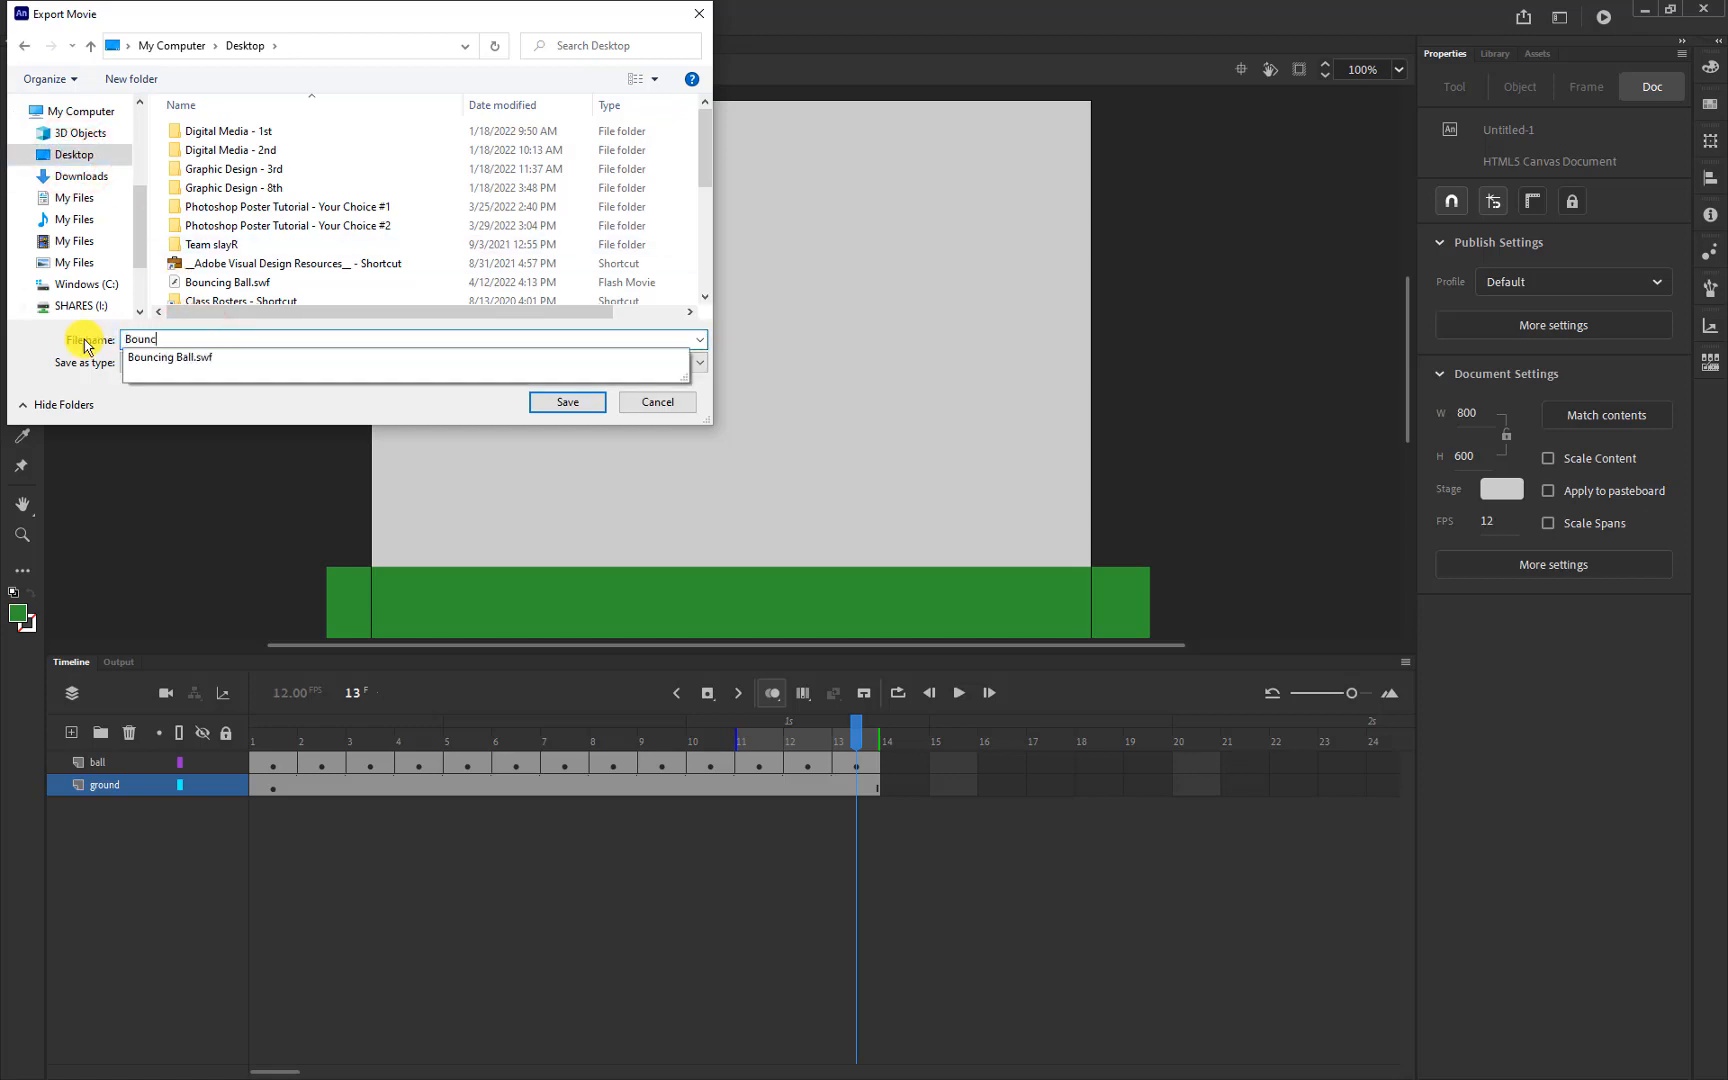
text(ing Ball1)
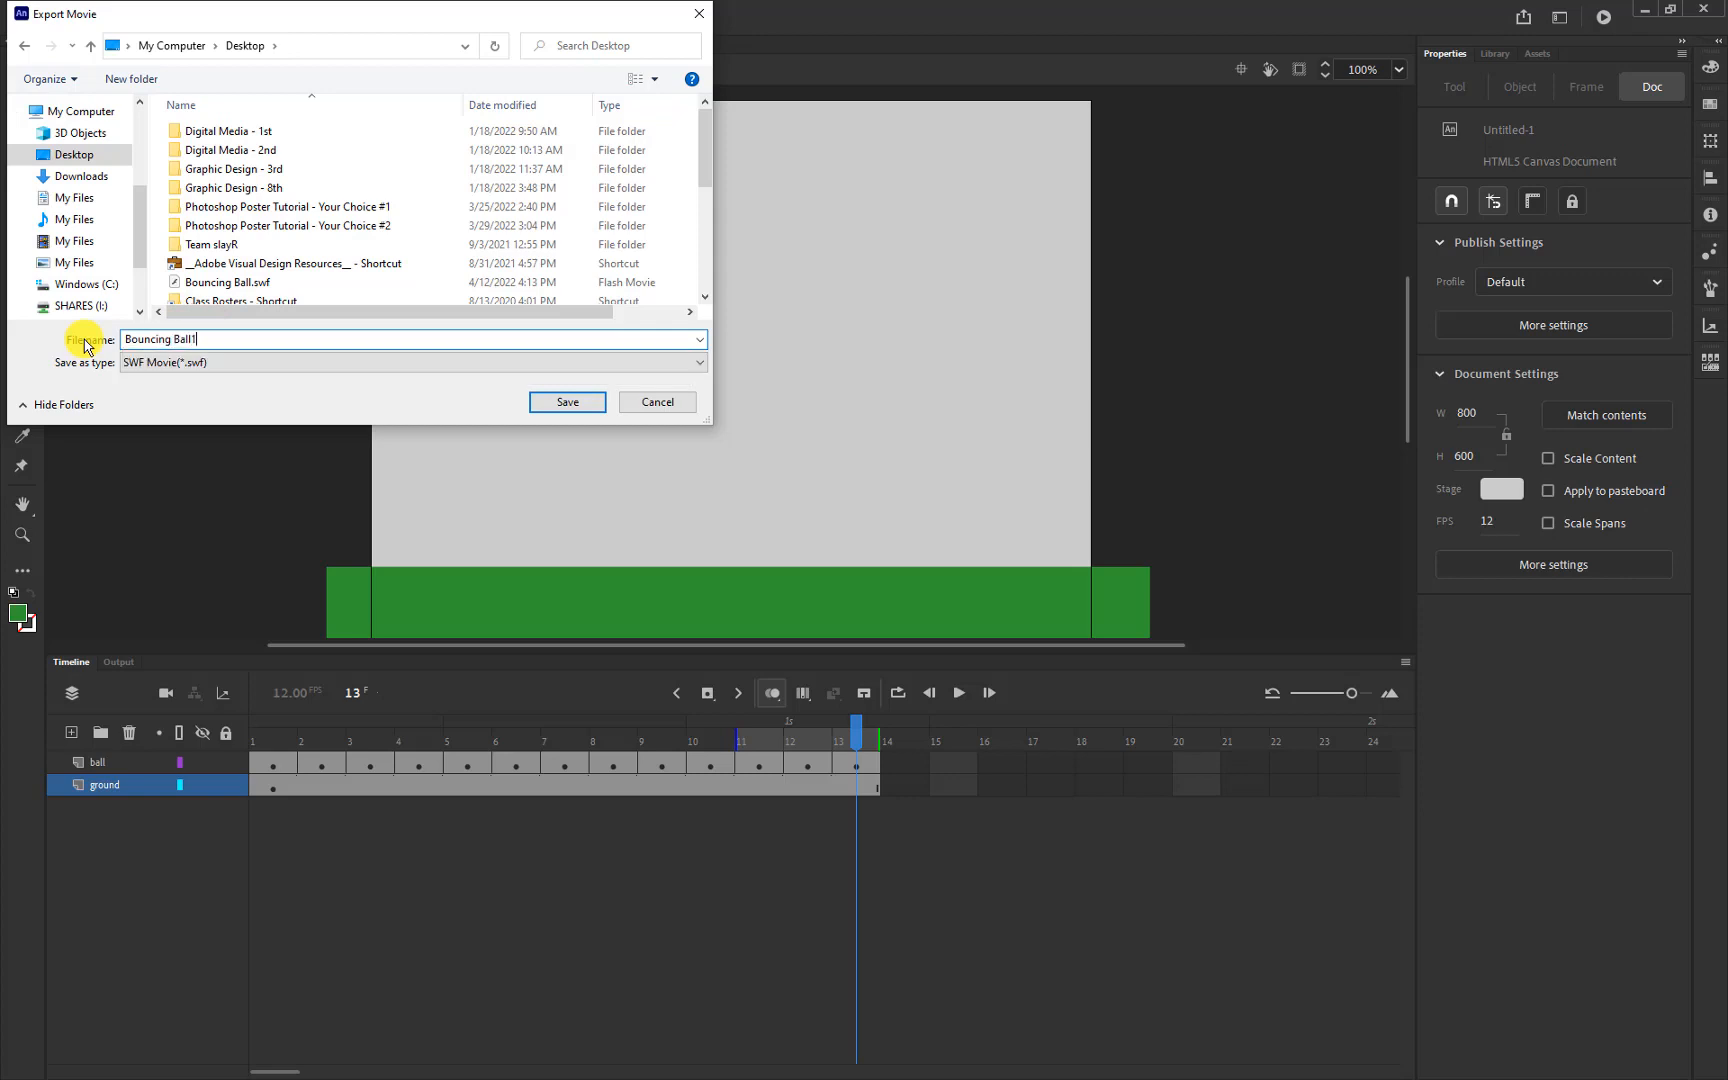
click(130, 363)
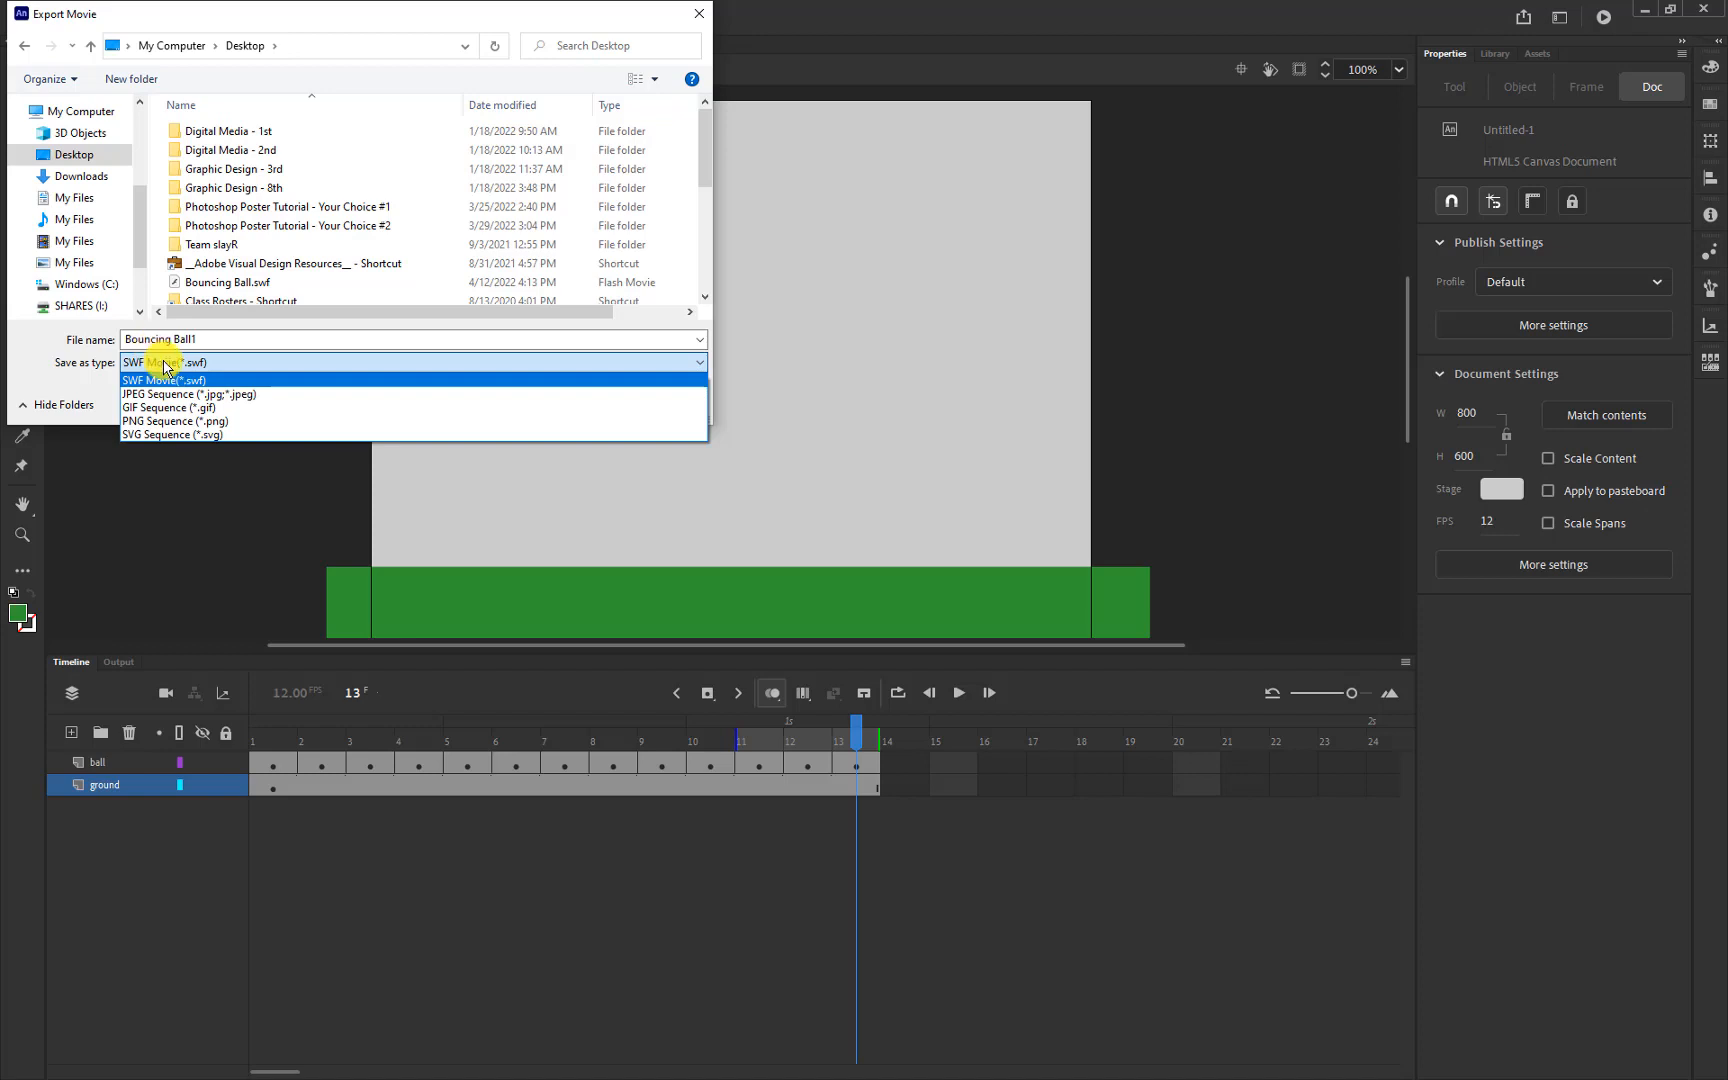
click(167, 381)
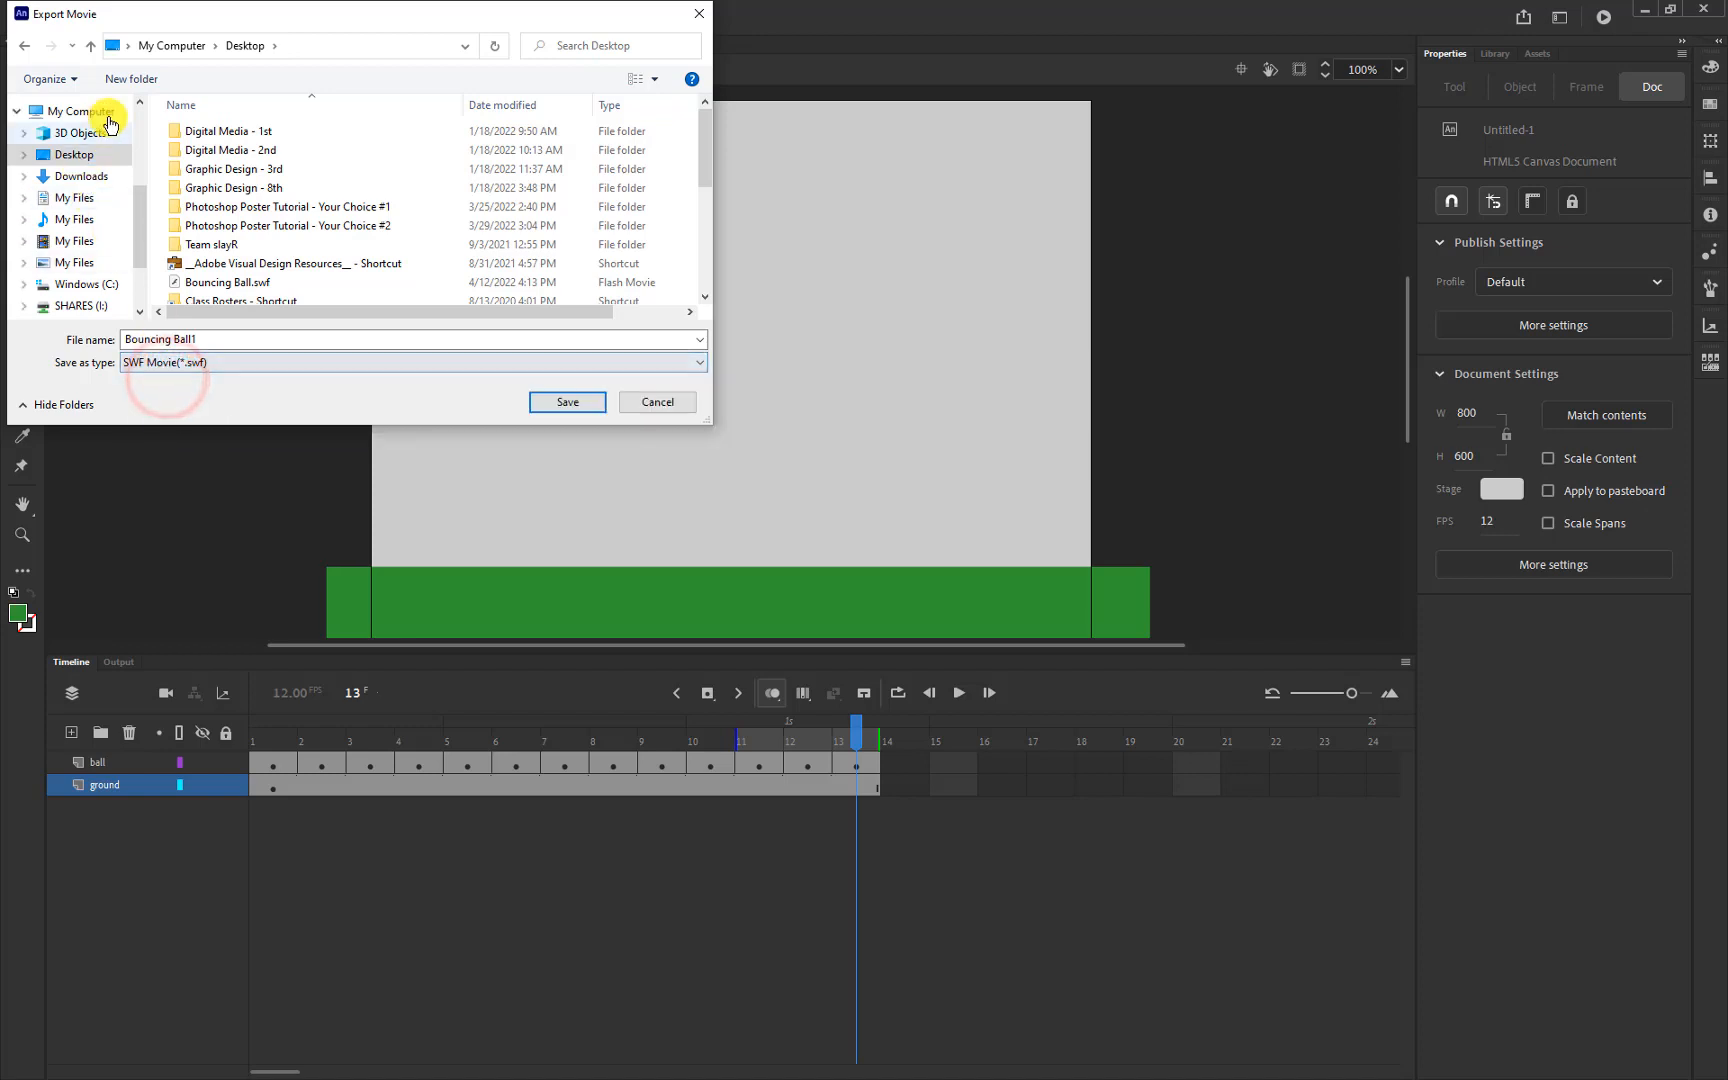
click(567, 401)
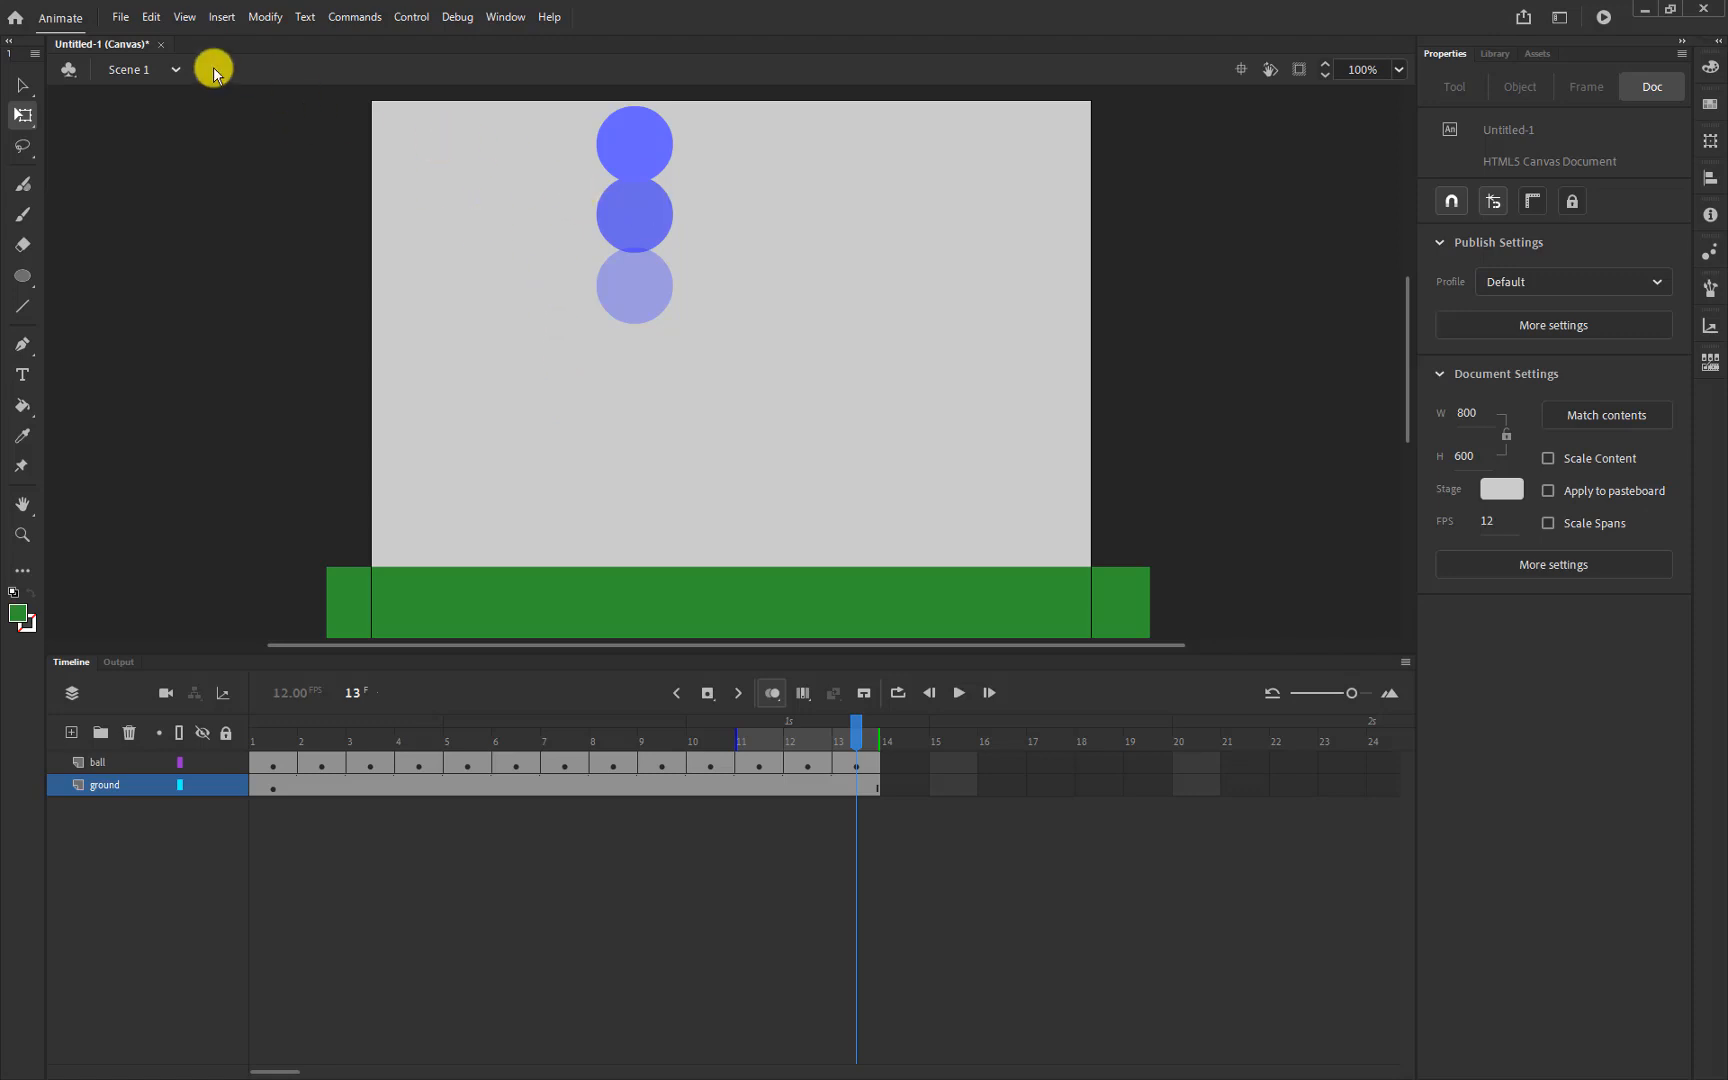
Save the document, then acknowledge the 'Unknown error; quitting application' message
click(120, 18)
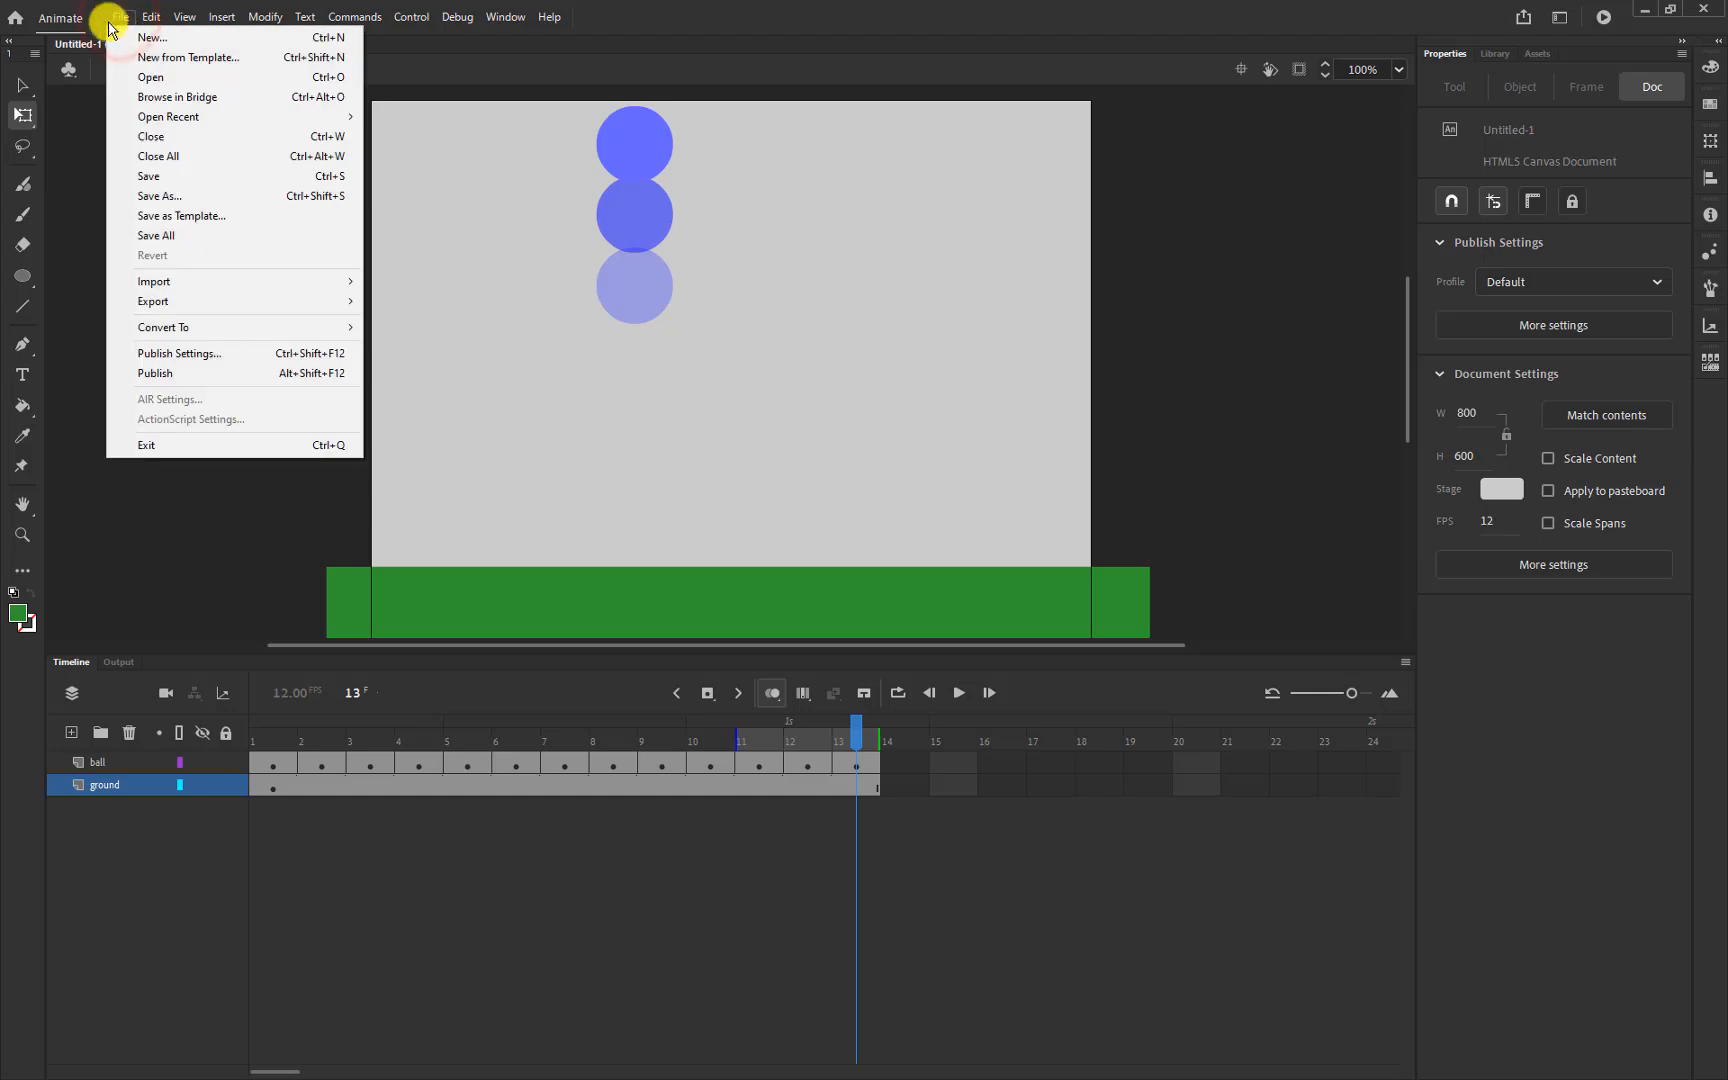
click(146, 178)
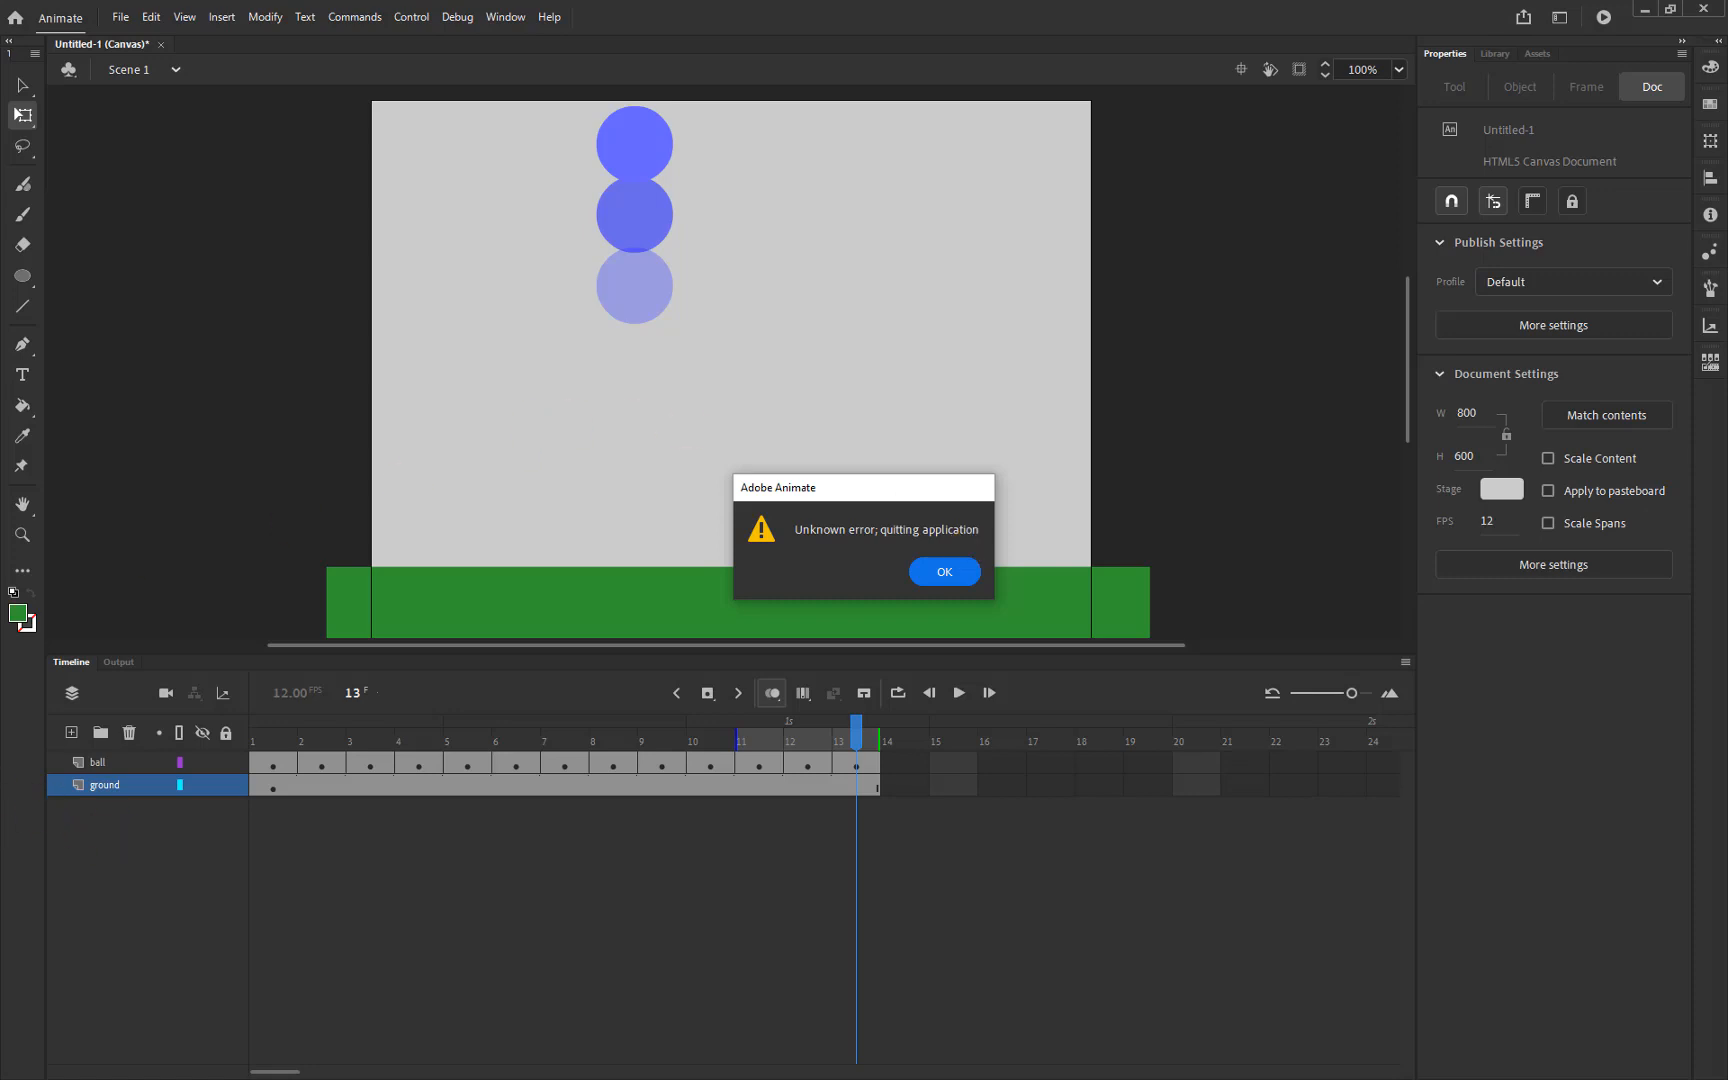
key(Return)
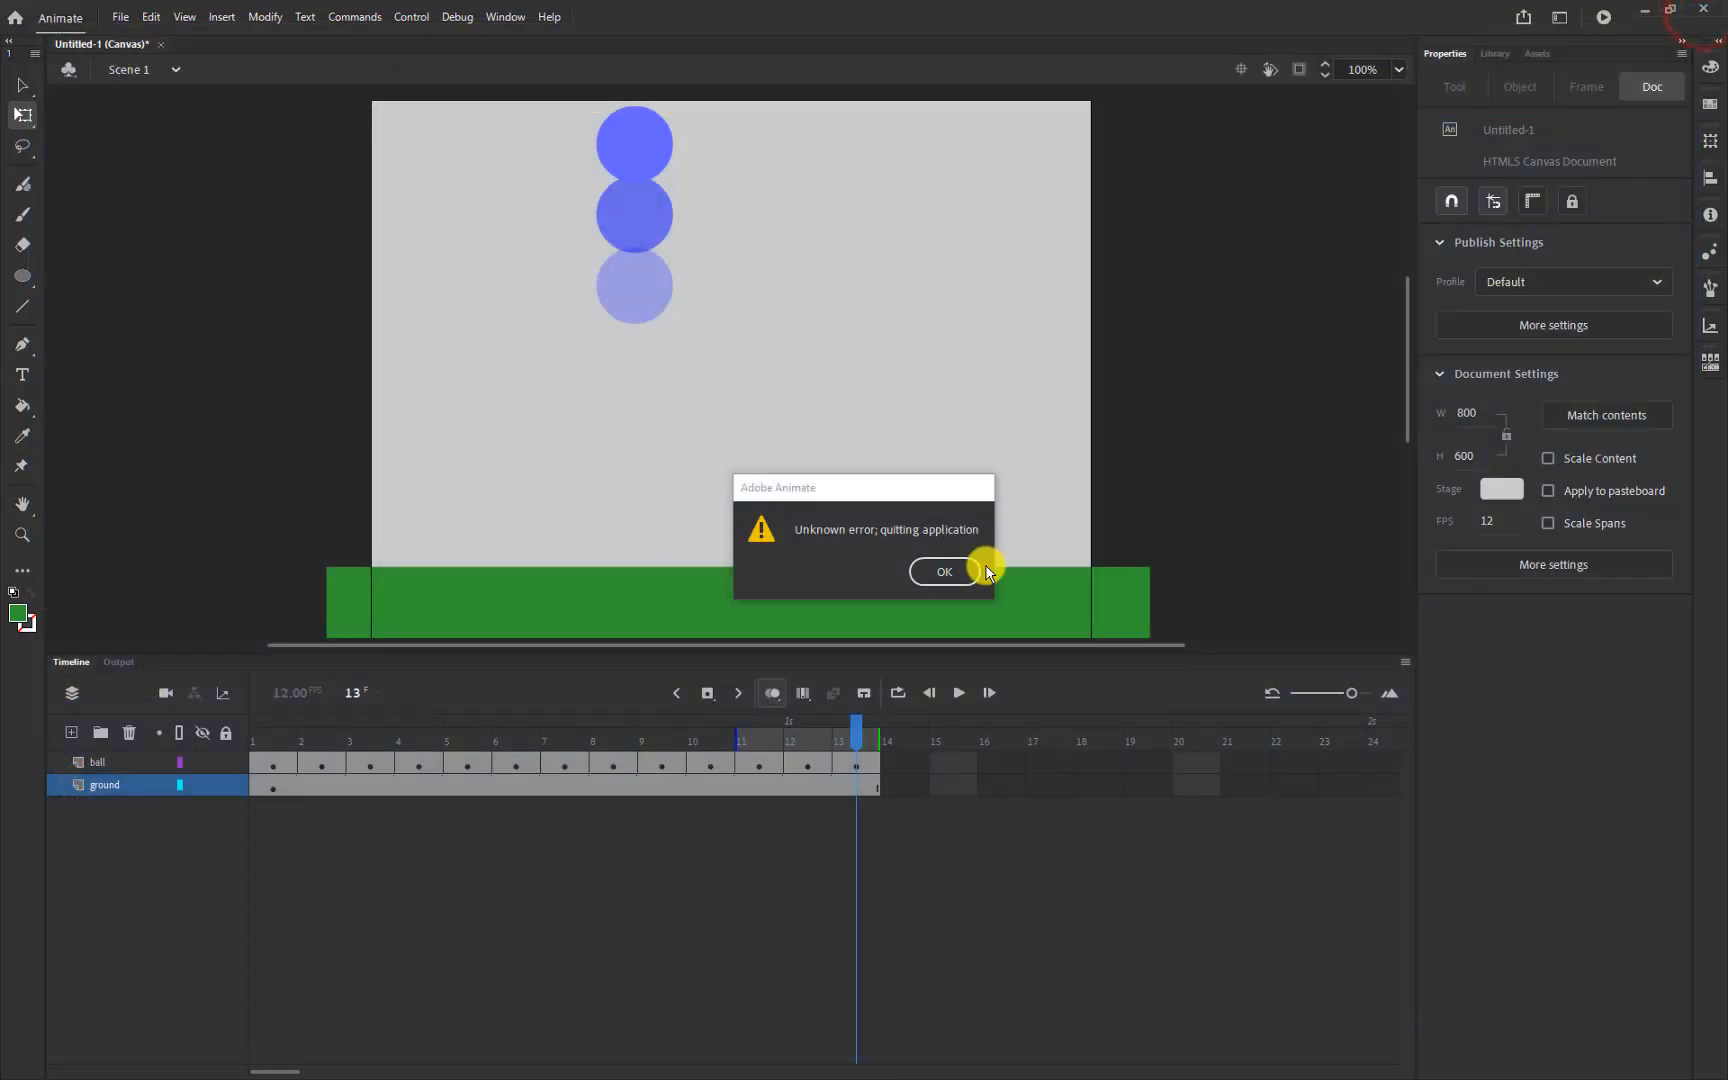
Cancel the save-before-quitting prompt to keep the document open, then rerun the browser test with Ctrl+Enter
click(944, 571)
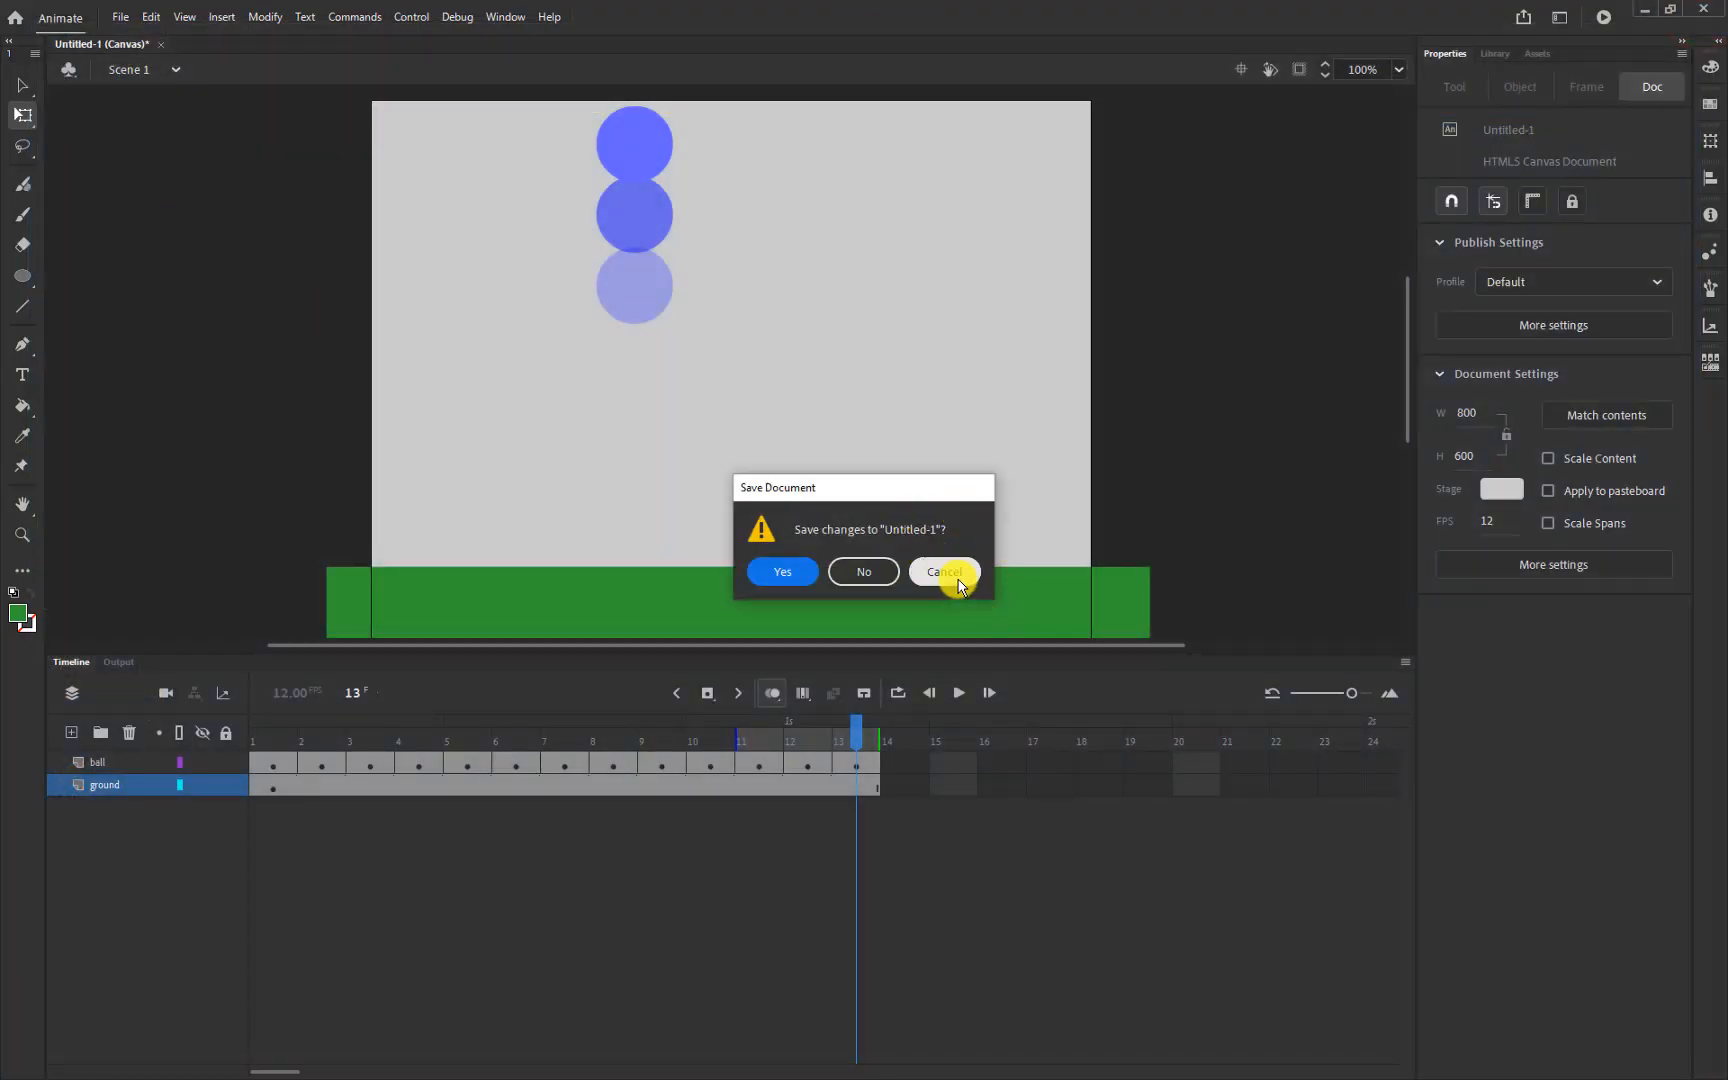
click(957, 574)
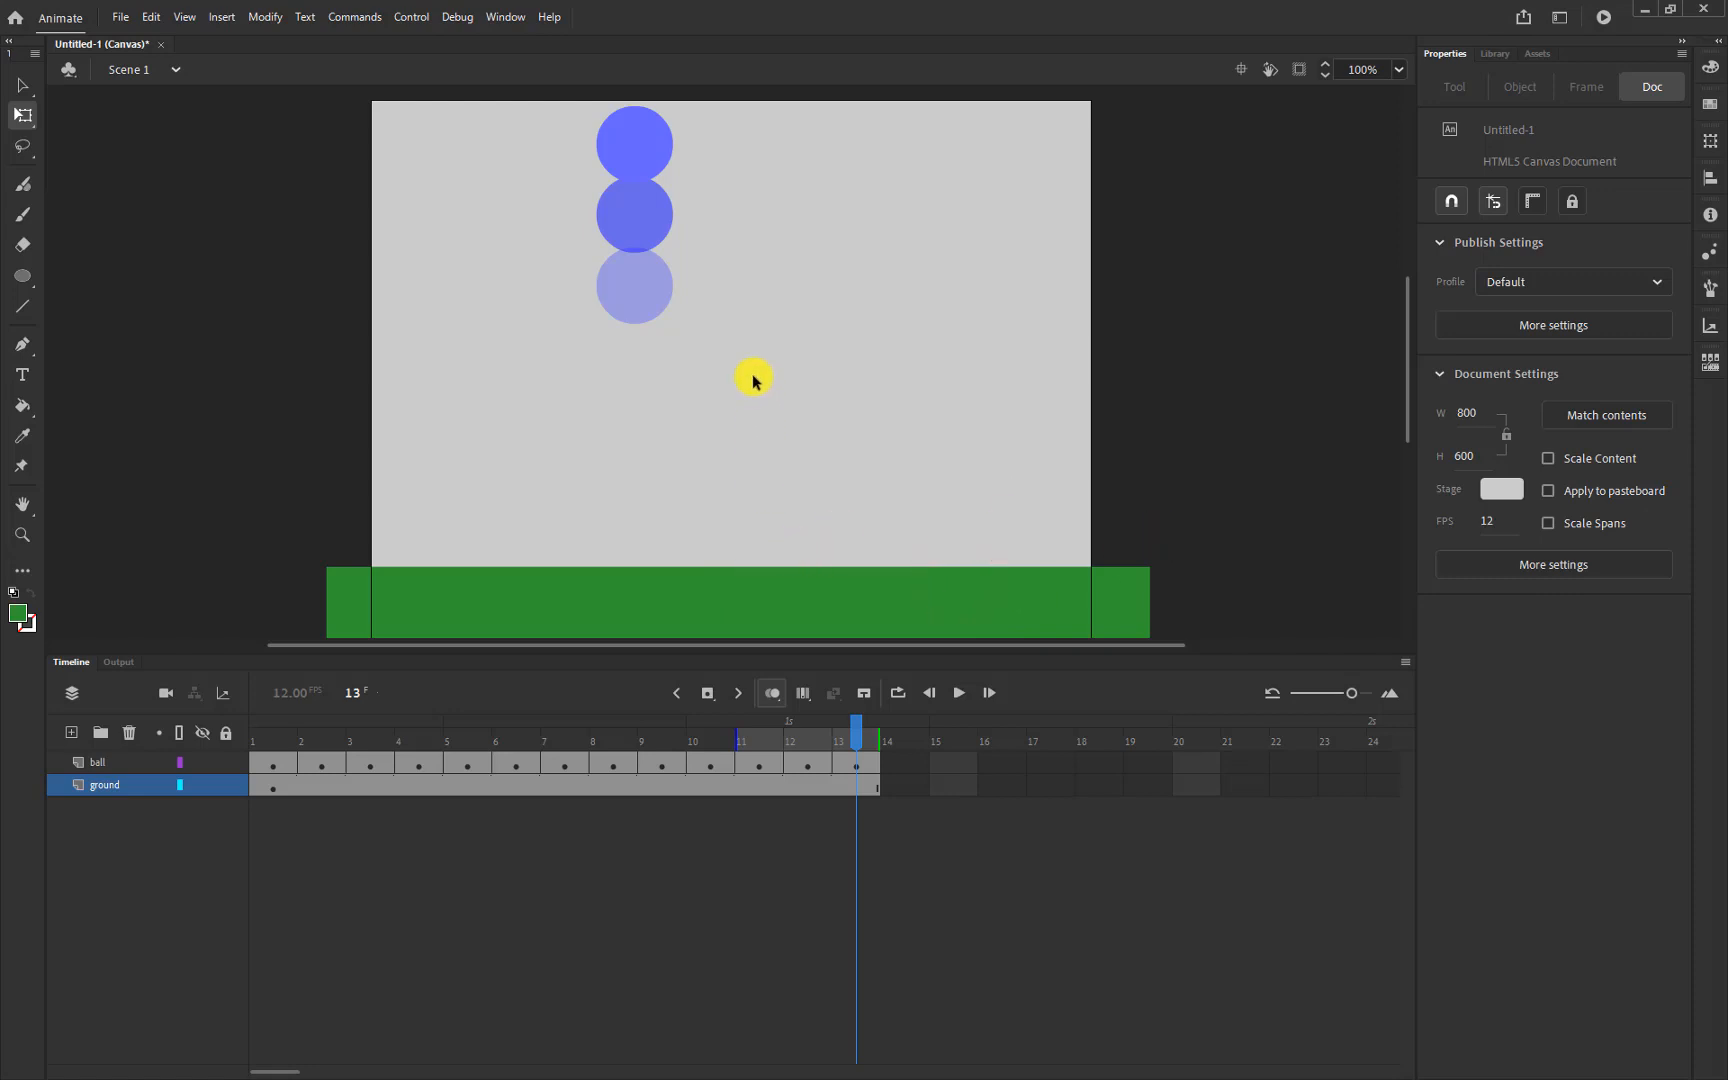
key(ctrl+Return)
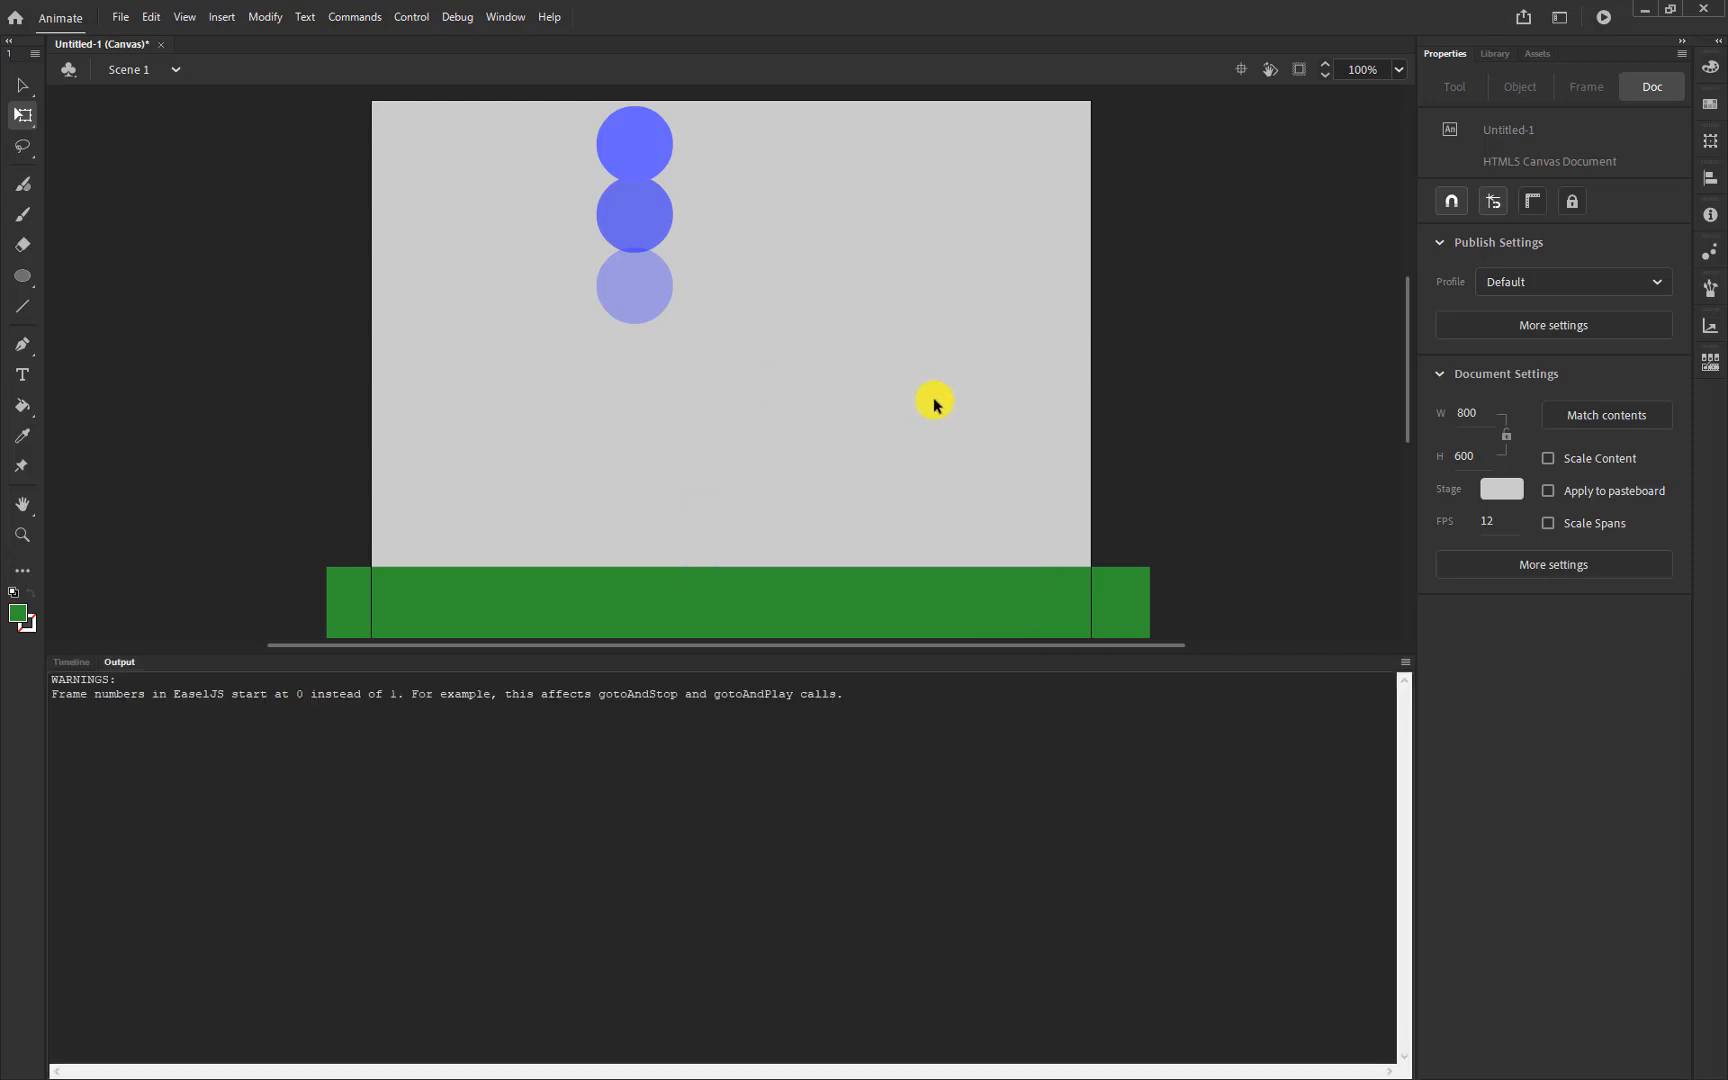